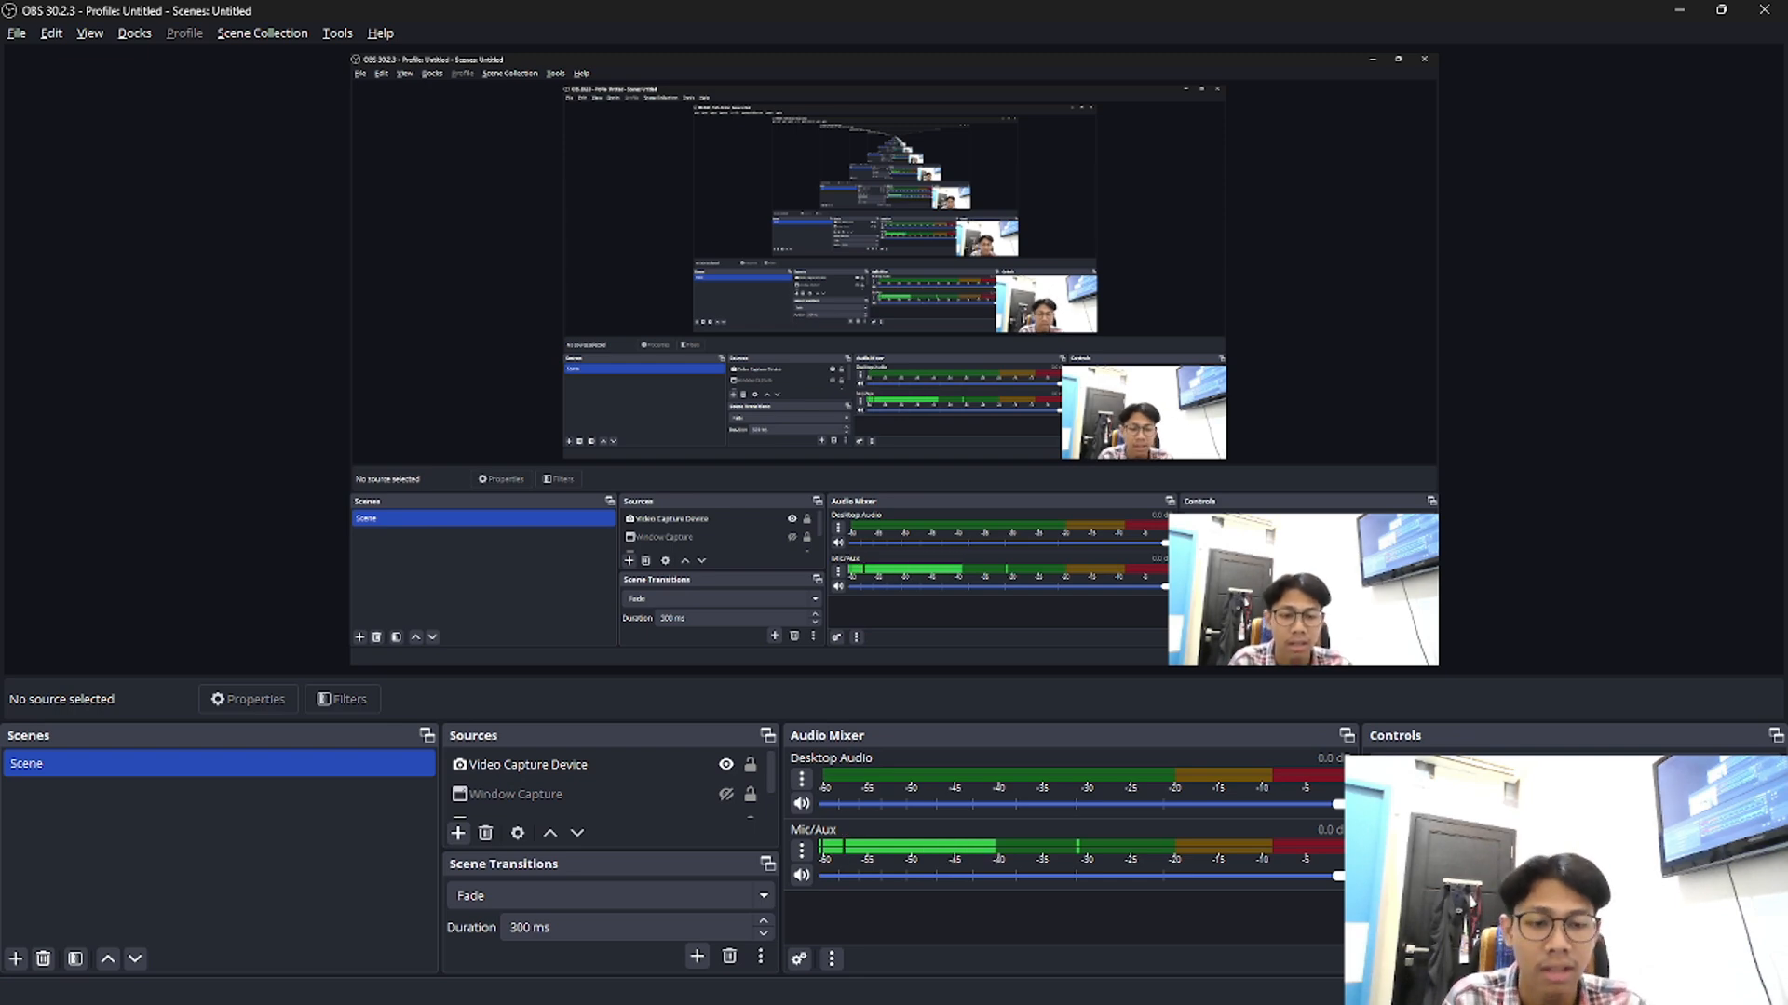
- Switch to the browser and read the Shift 2 weekly assignment's three probability problems
mouse_move(1545, 1004)
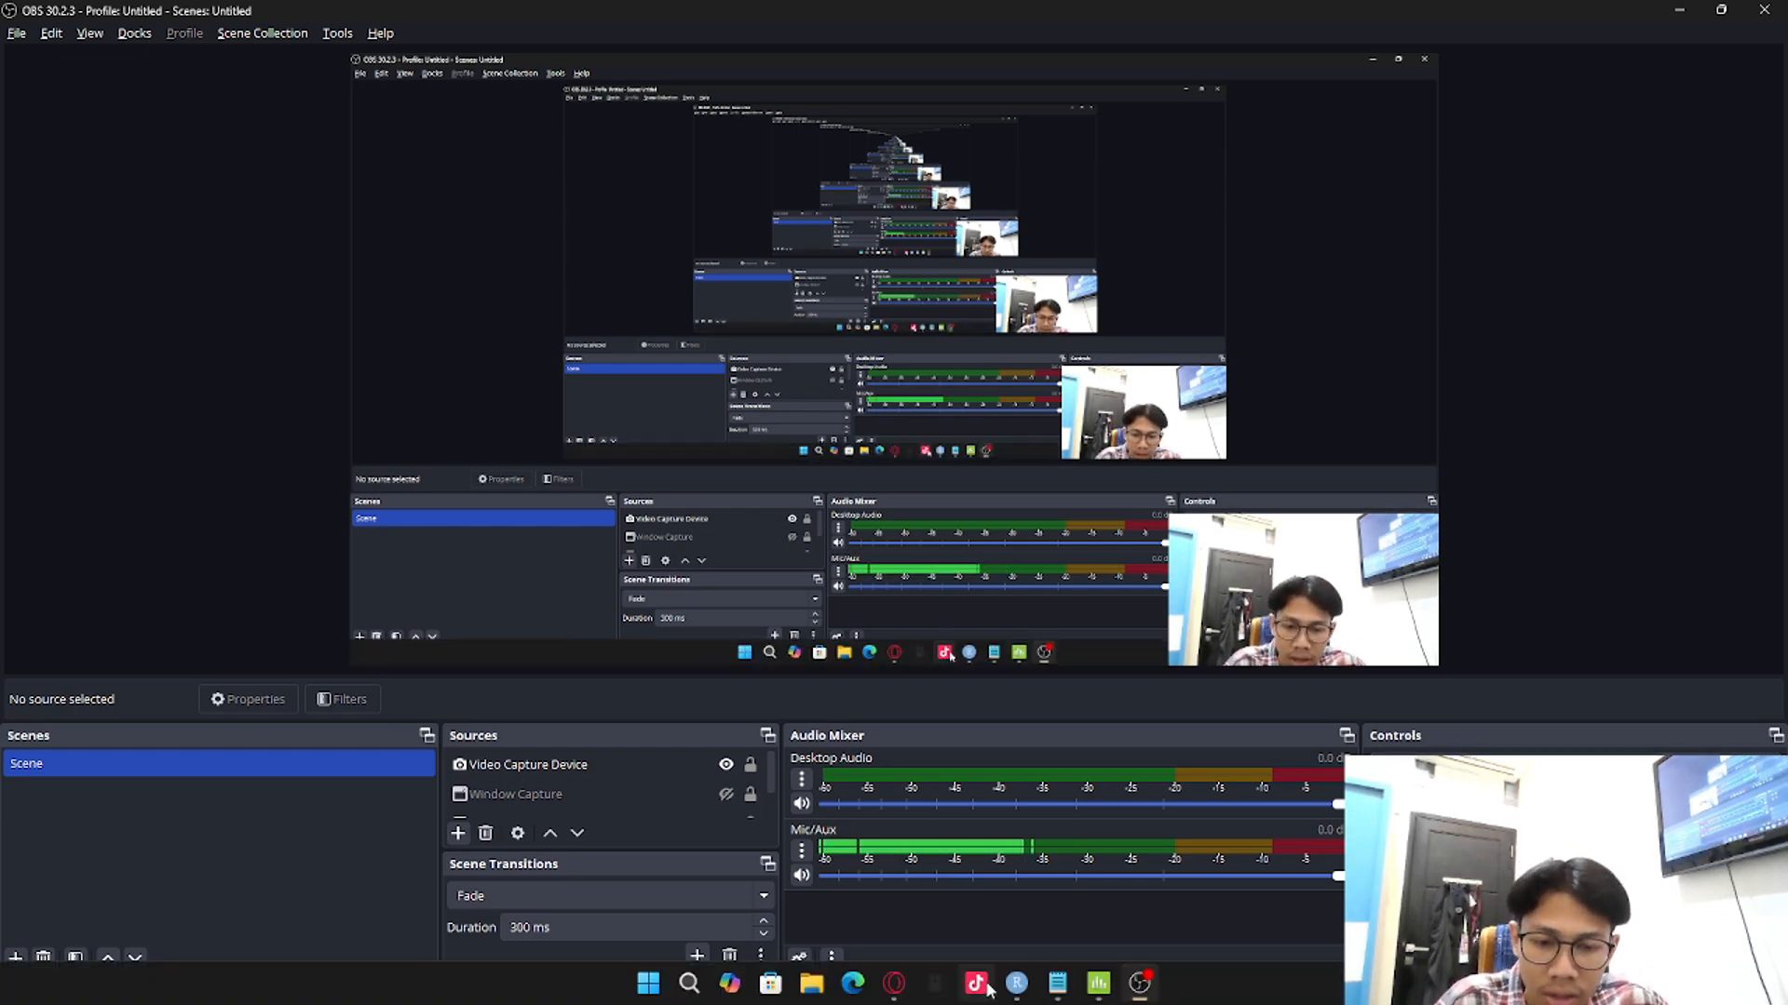
left_click(893, 988)
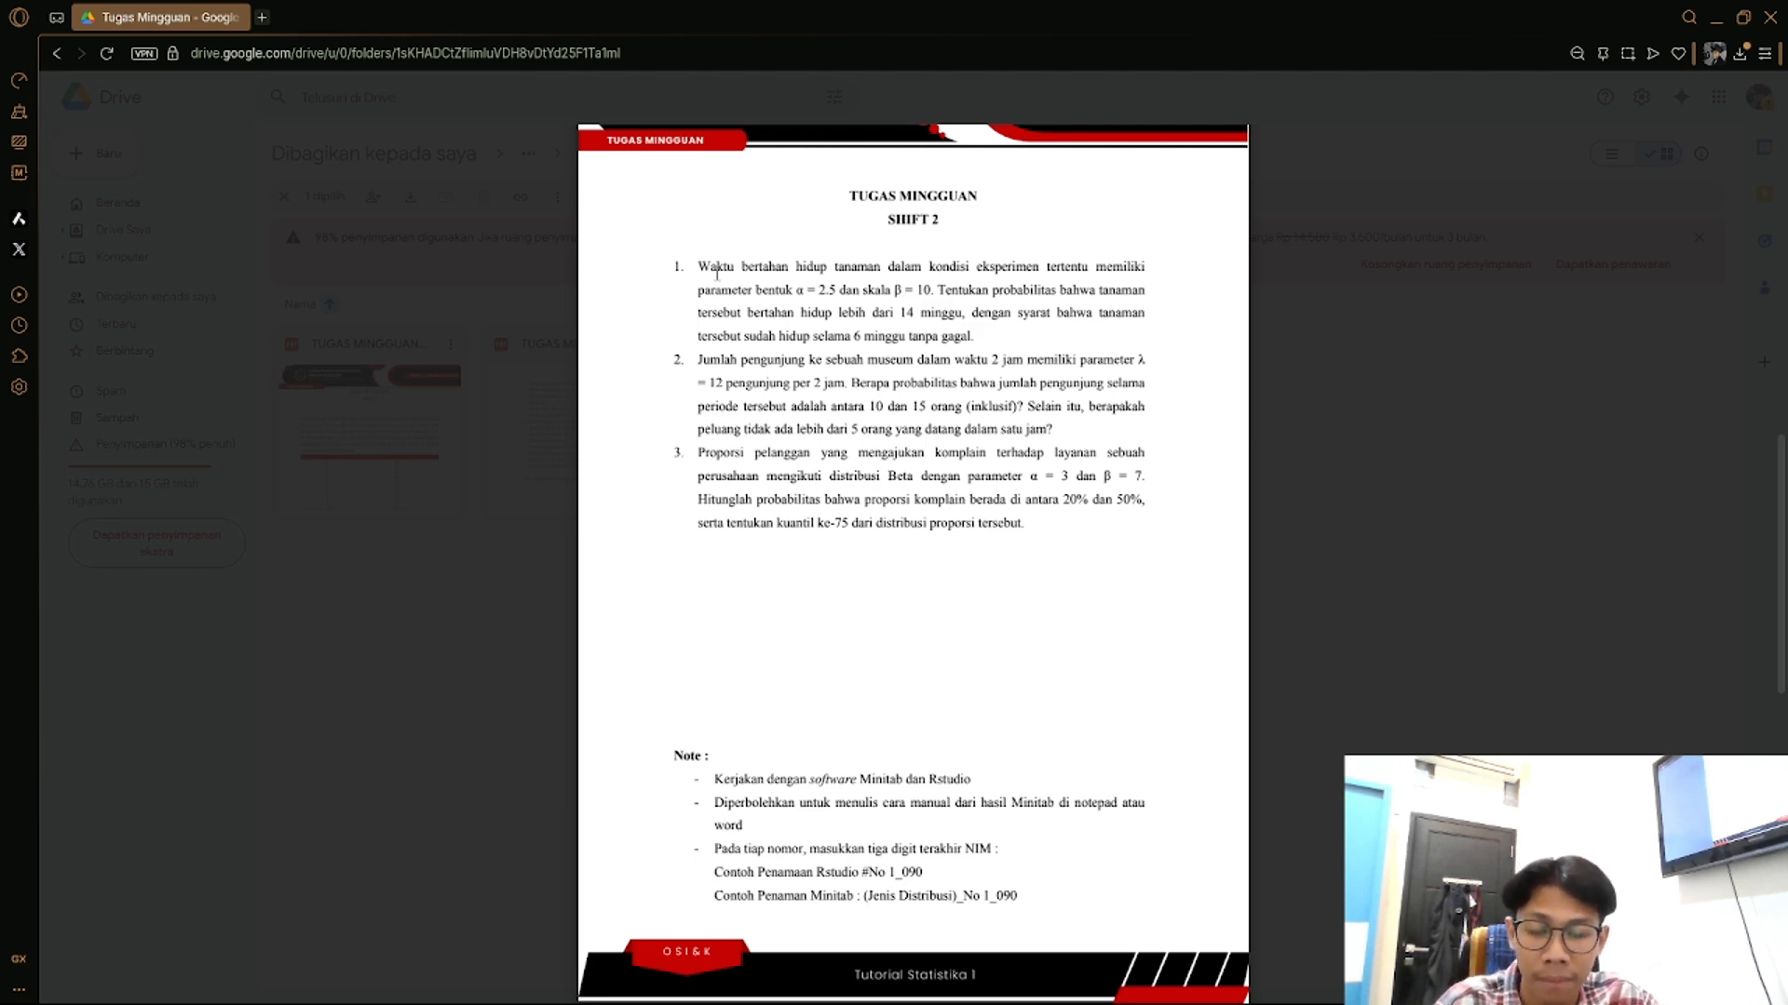
- Switch to RStudio and correct the misspelled comment on line 3 to "#Parameter distribusi weibull"
key("alt+Tab")
key("alt+Tab")
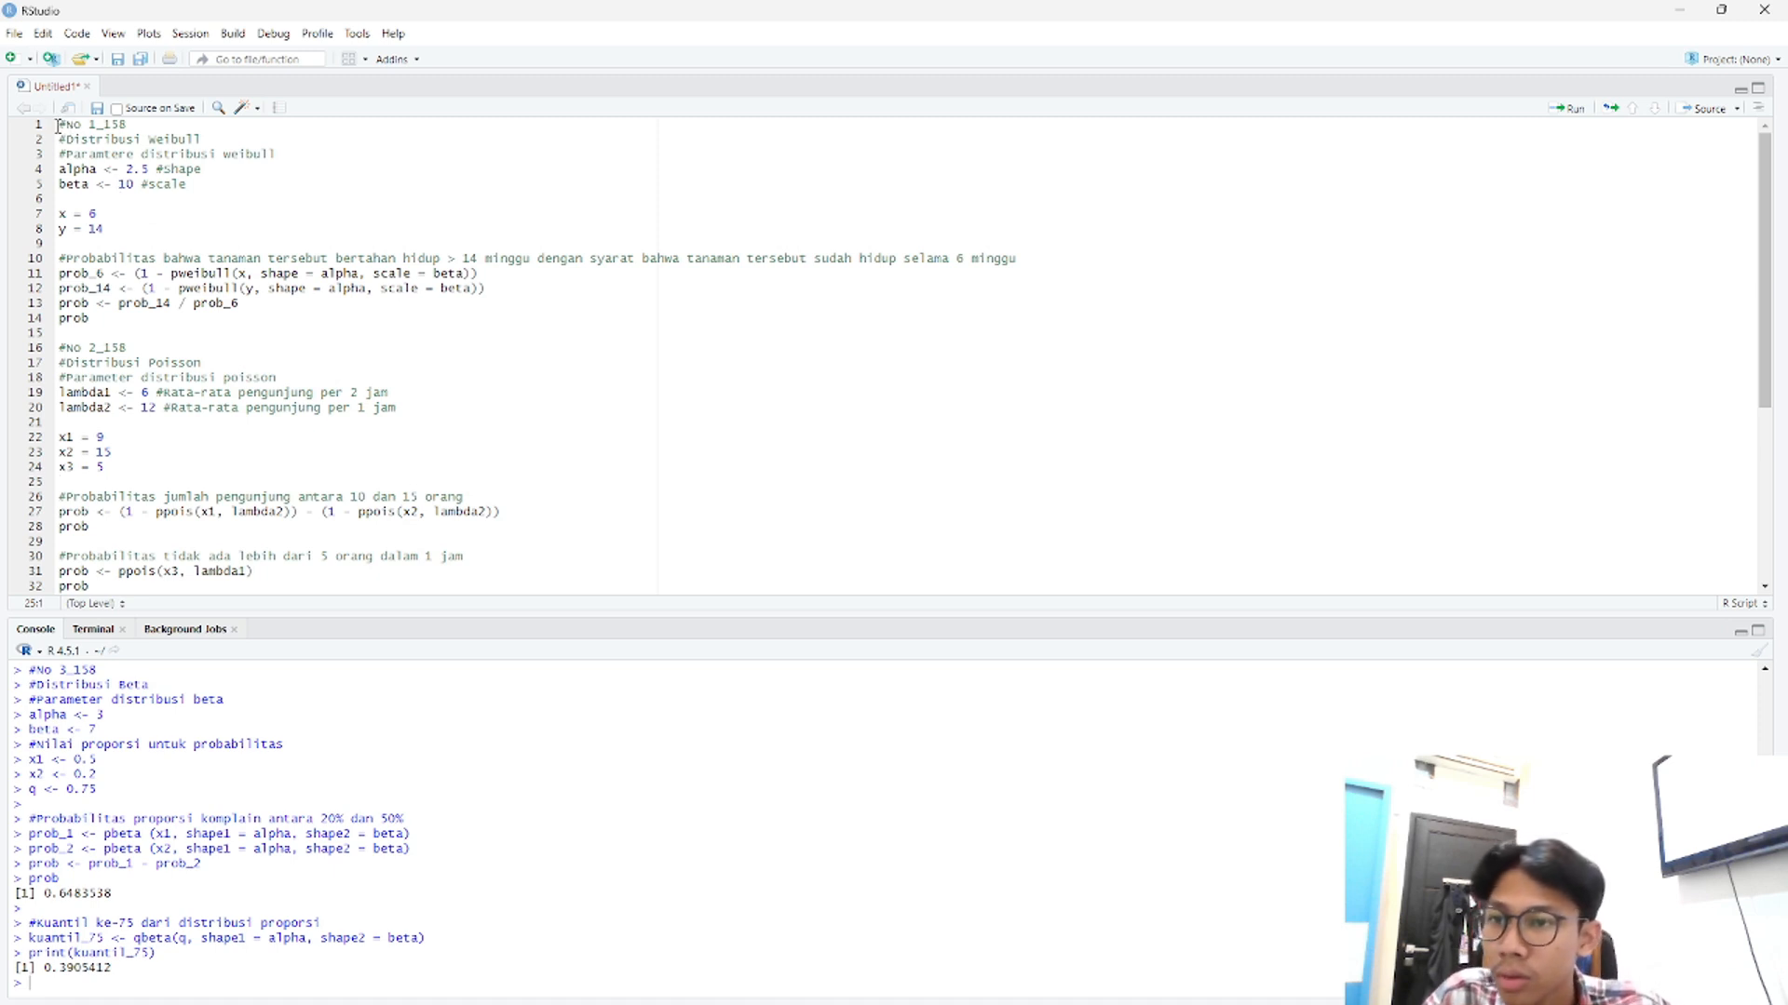
left_click(133, 158)
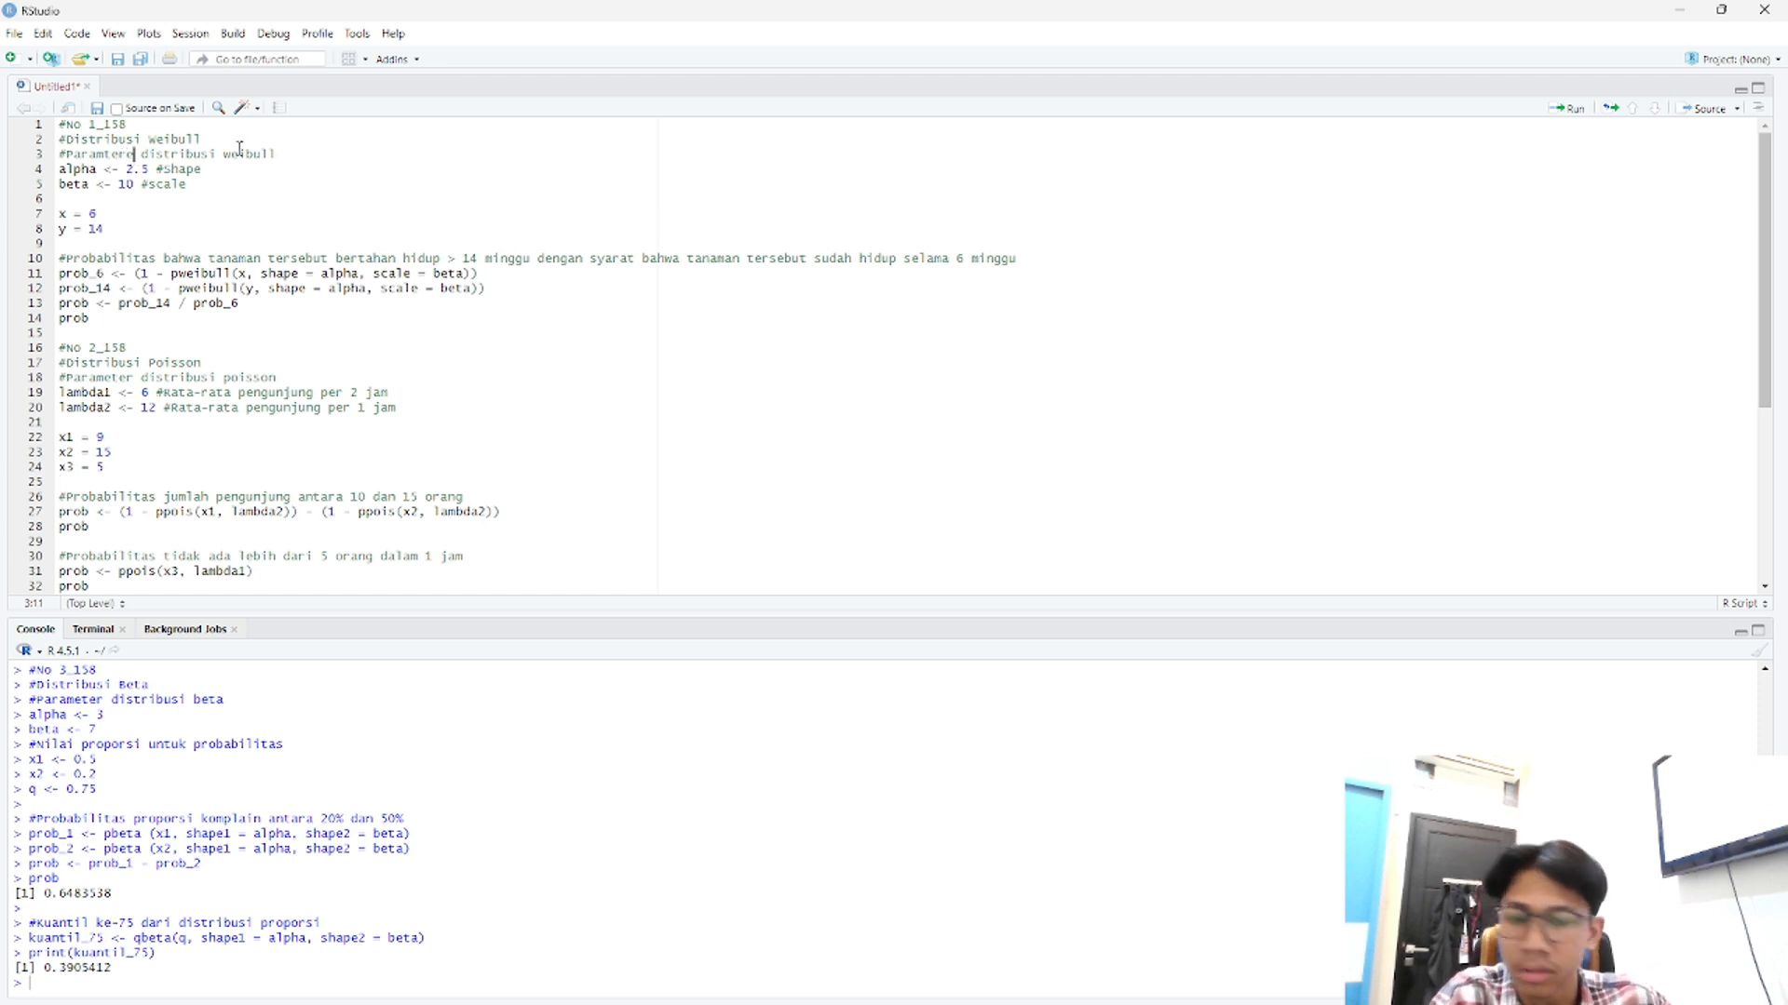
key("BackSpace")
left_click(103, 156)
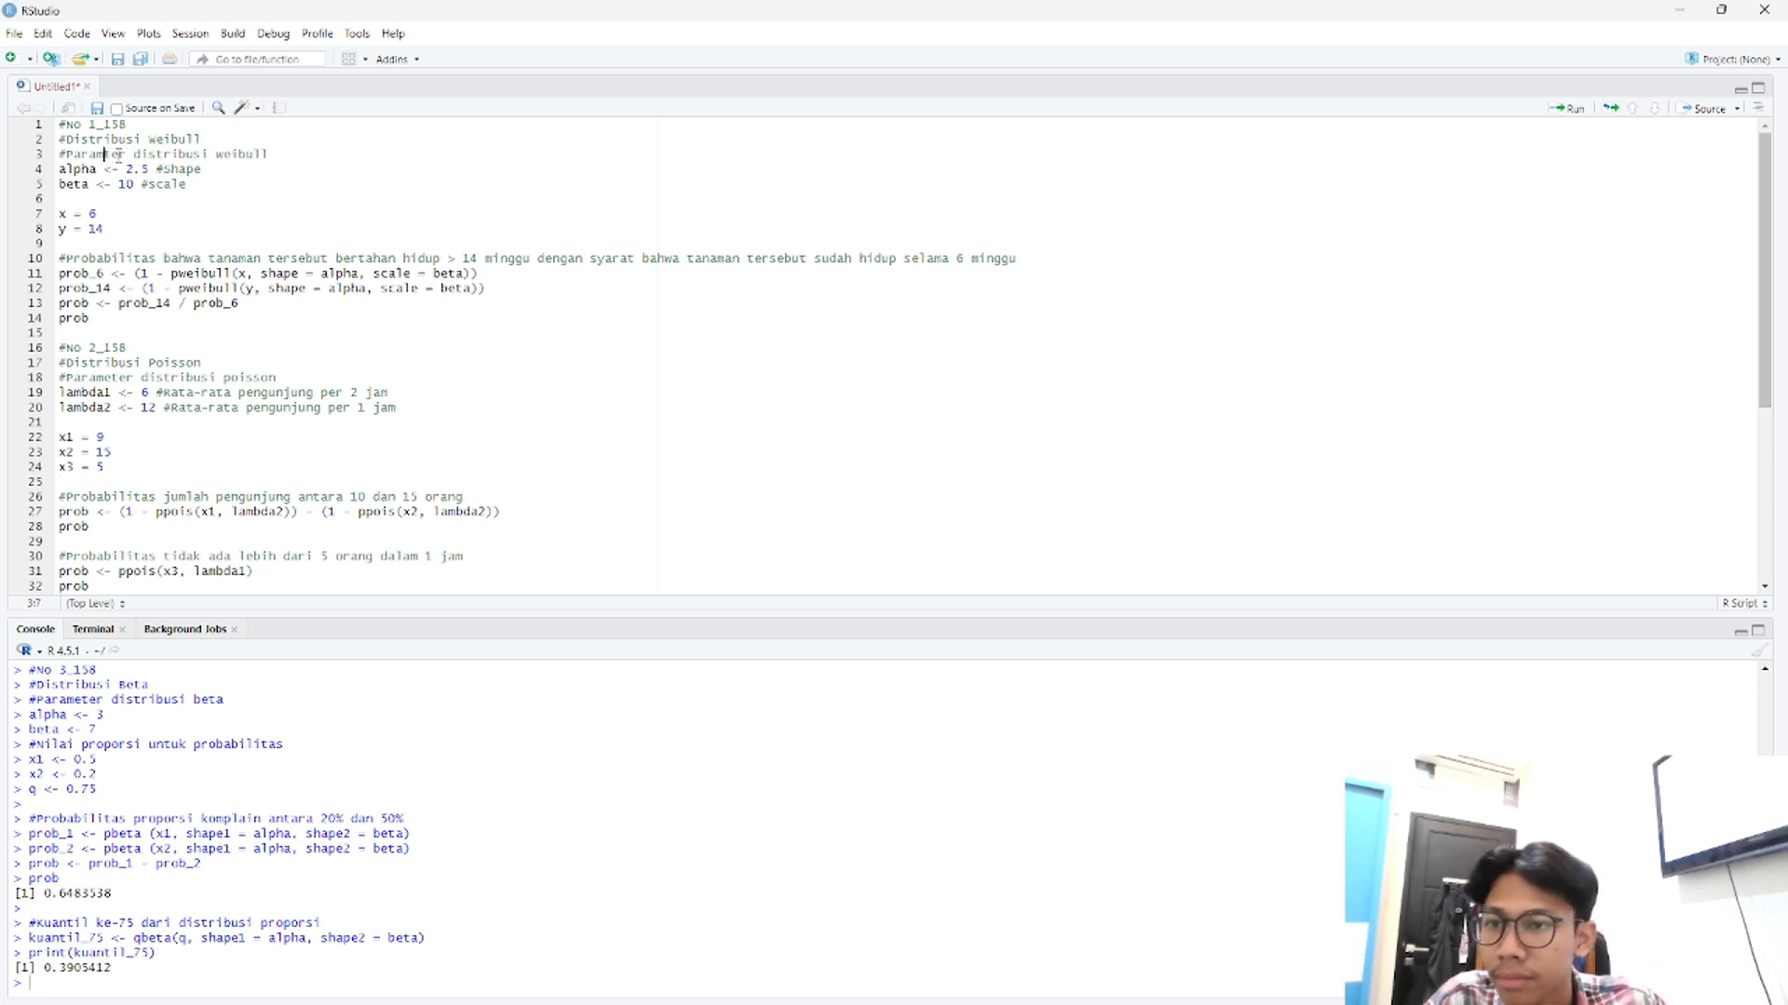
type("e")
- Compare the Weibull alpha and beta definitions in the script with the survival condition in problem 1 of the browser assignment
left_click(190, 183)
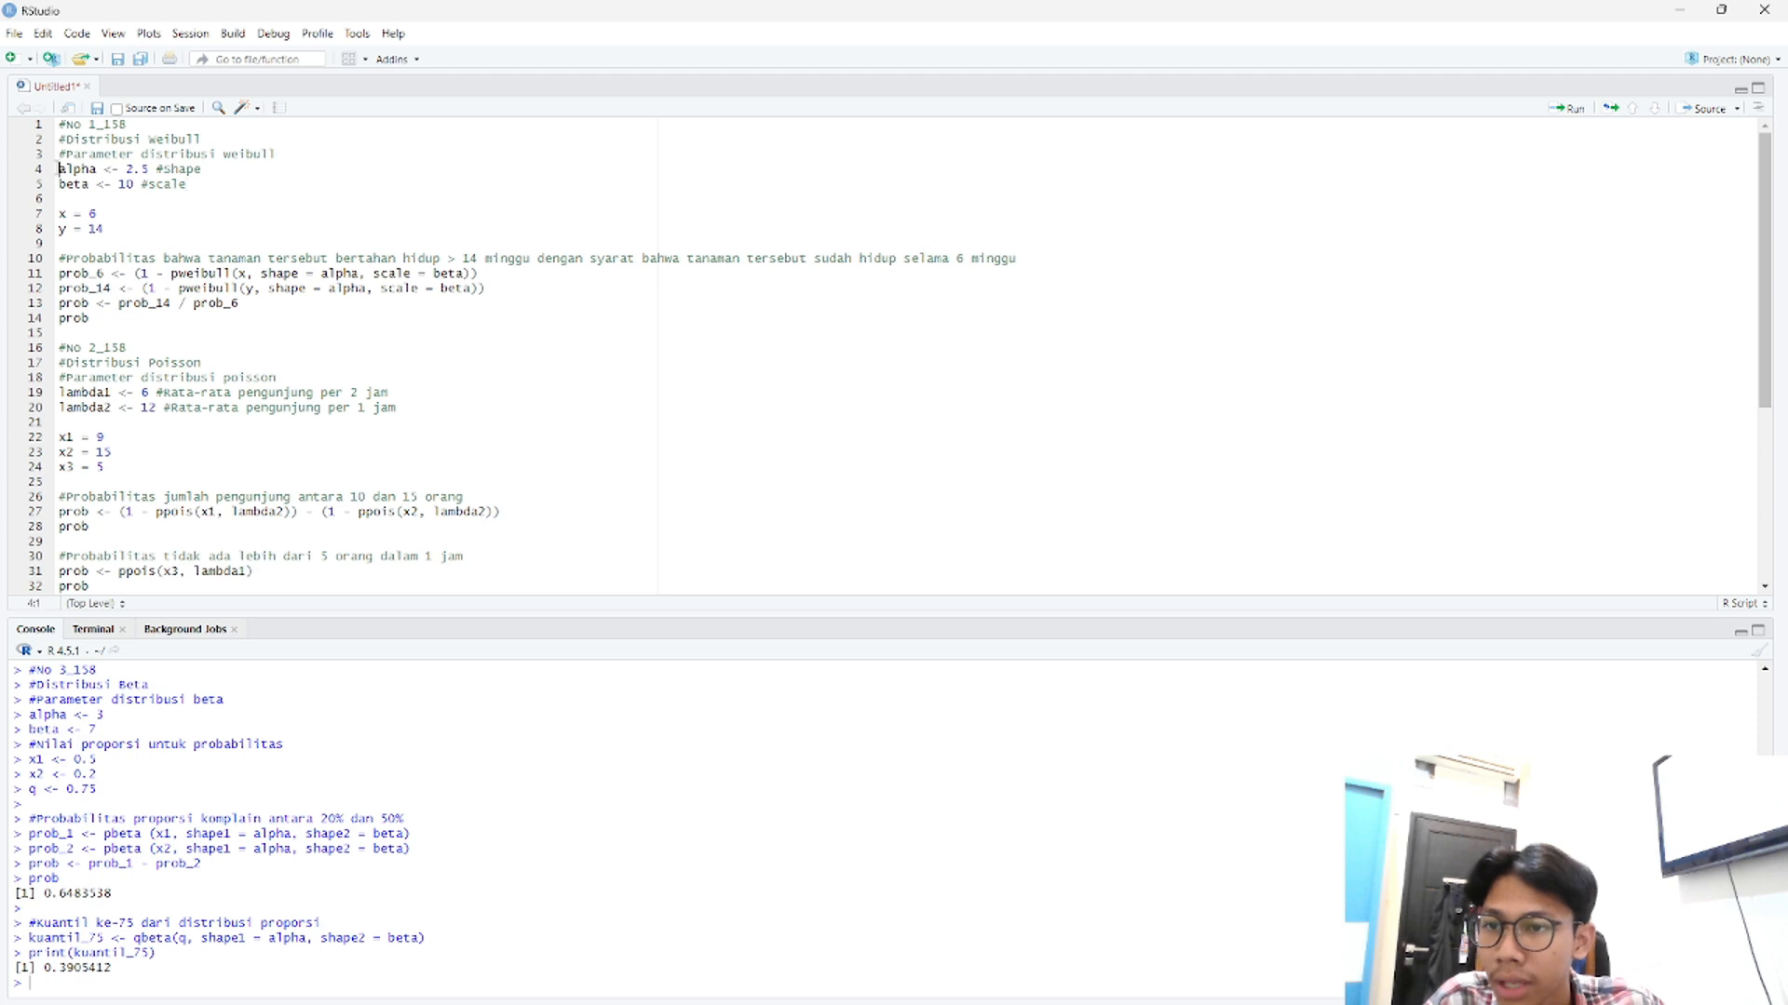
left_click_drag(59, 169, 196, 184)
left_click(205, 183)
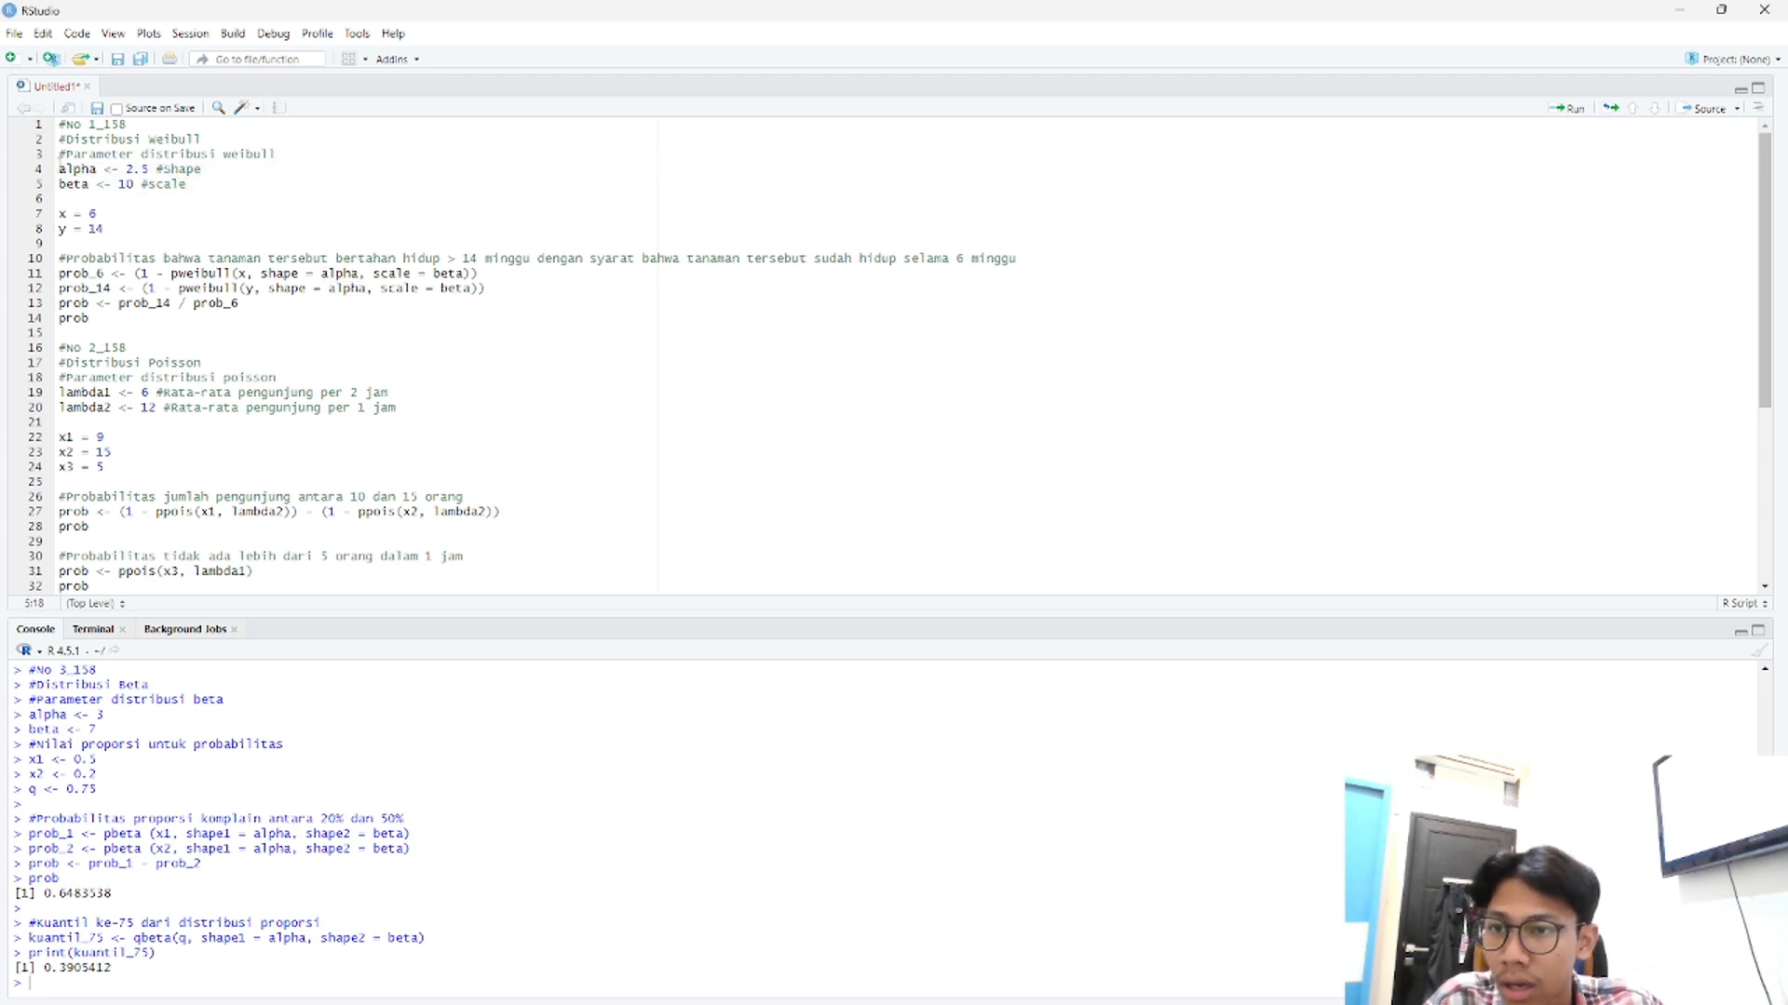
left_click(59, 168)
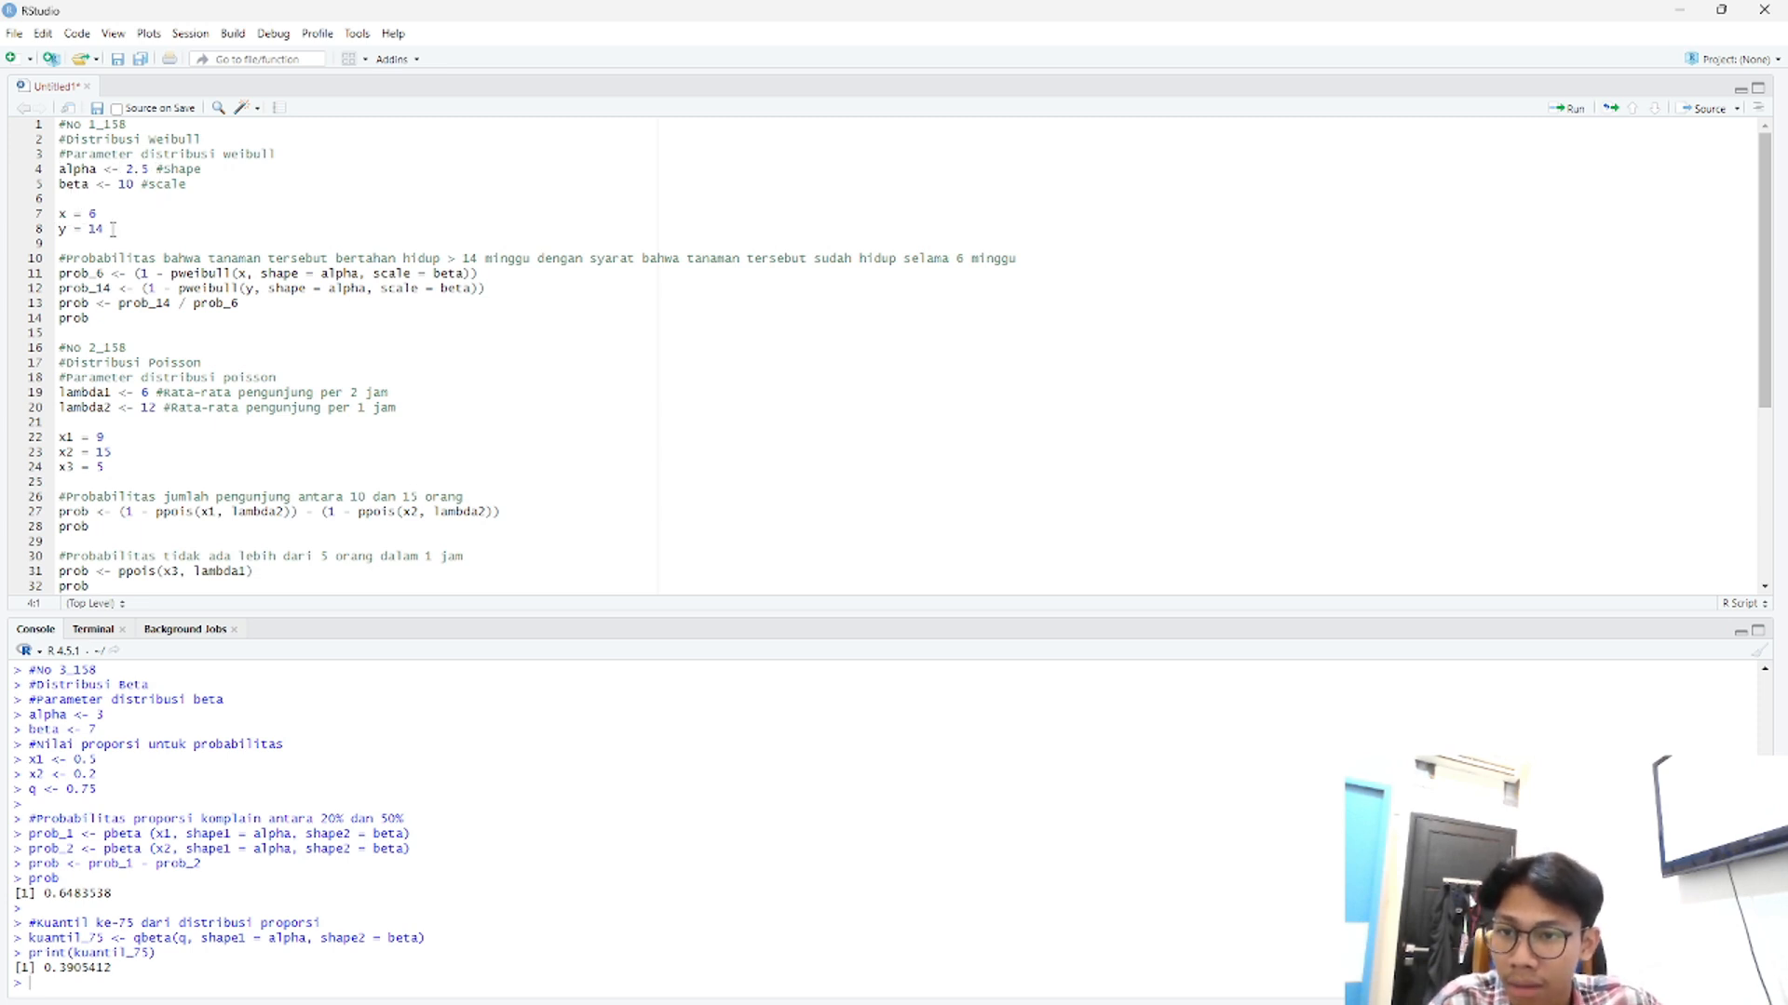
key("alt+Tab")
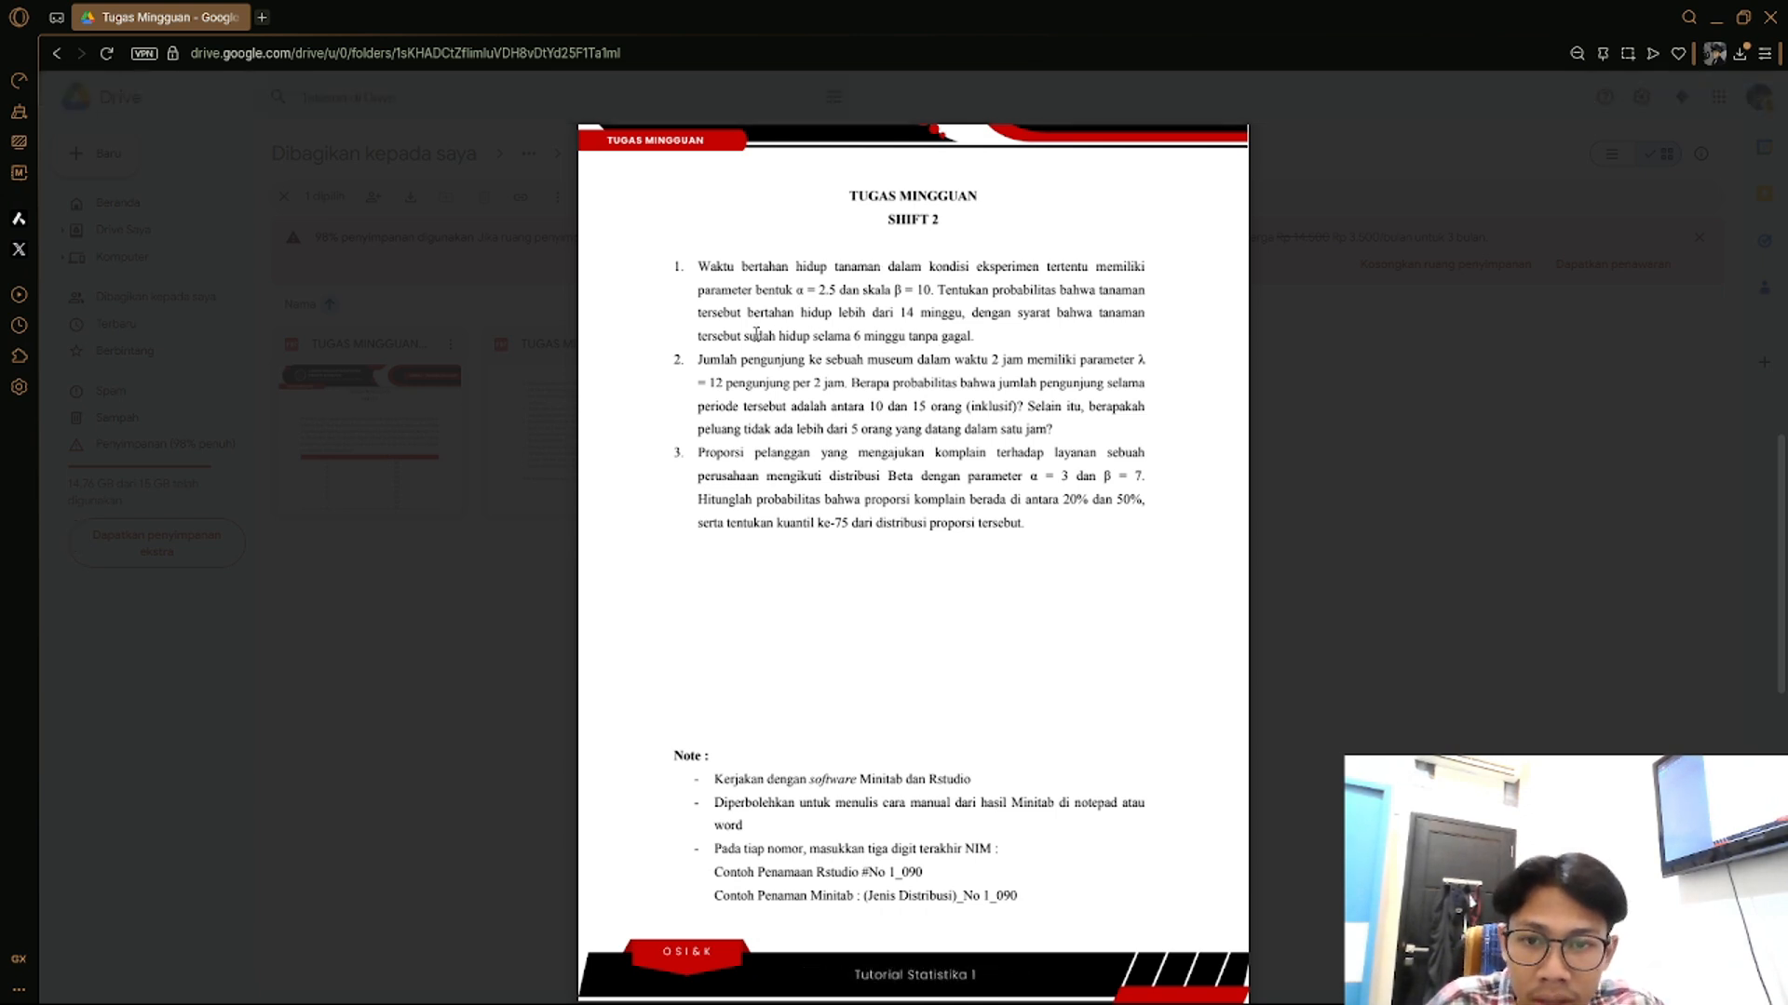
left_click_drag(1016, 315, 1145, 315)
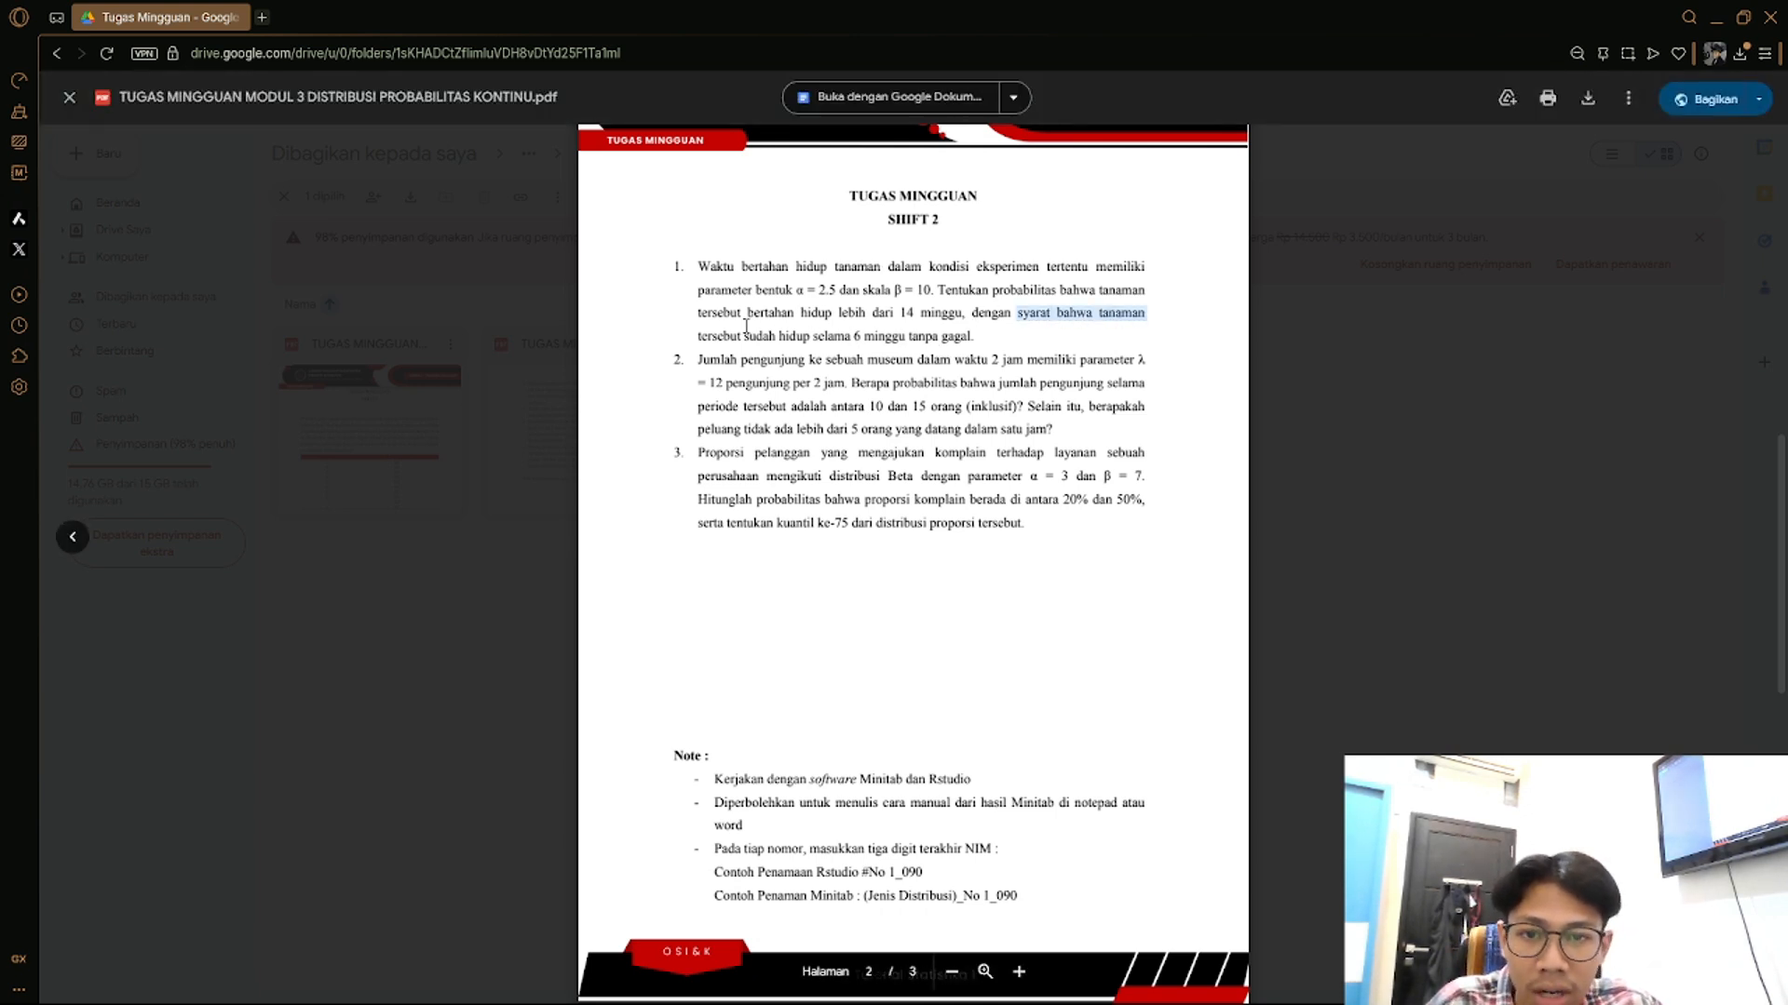
left_click_drag(698, 336, 905, 336)
left_click(875, 316)
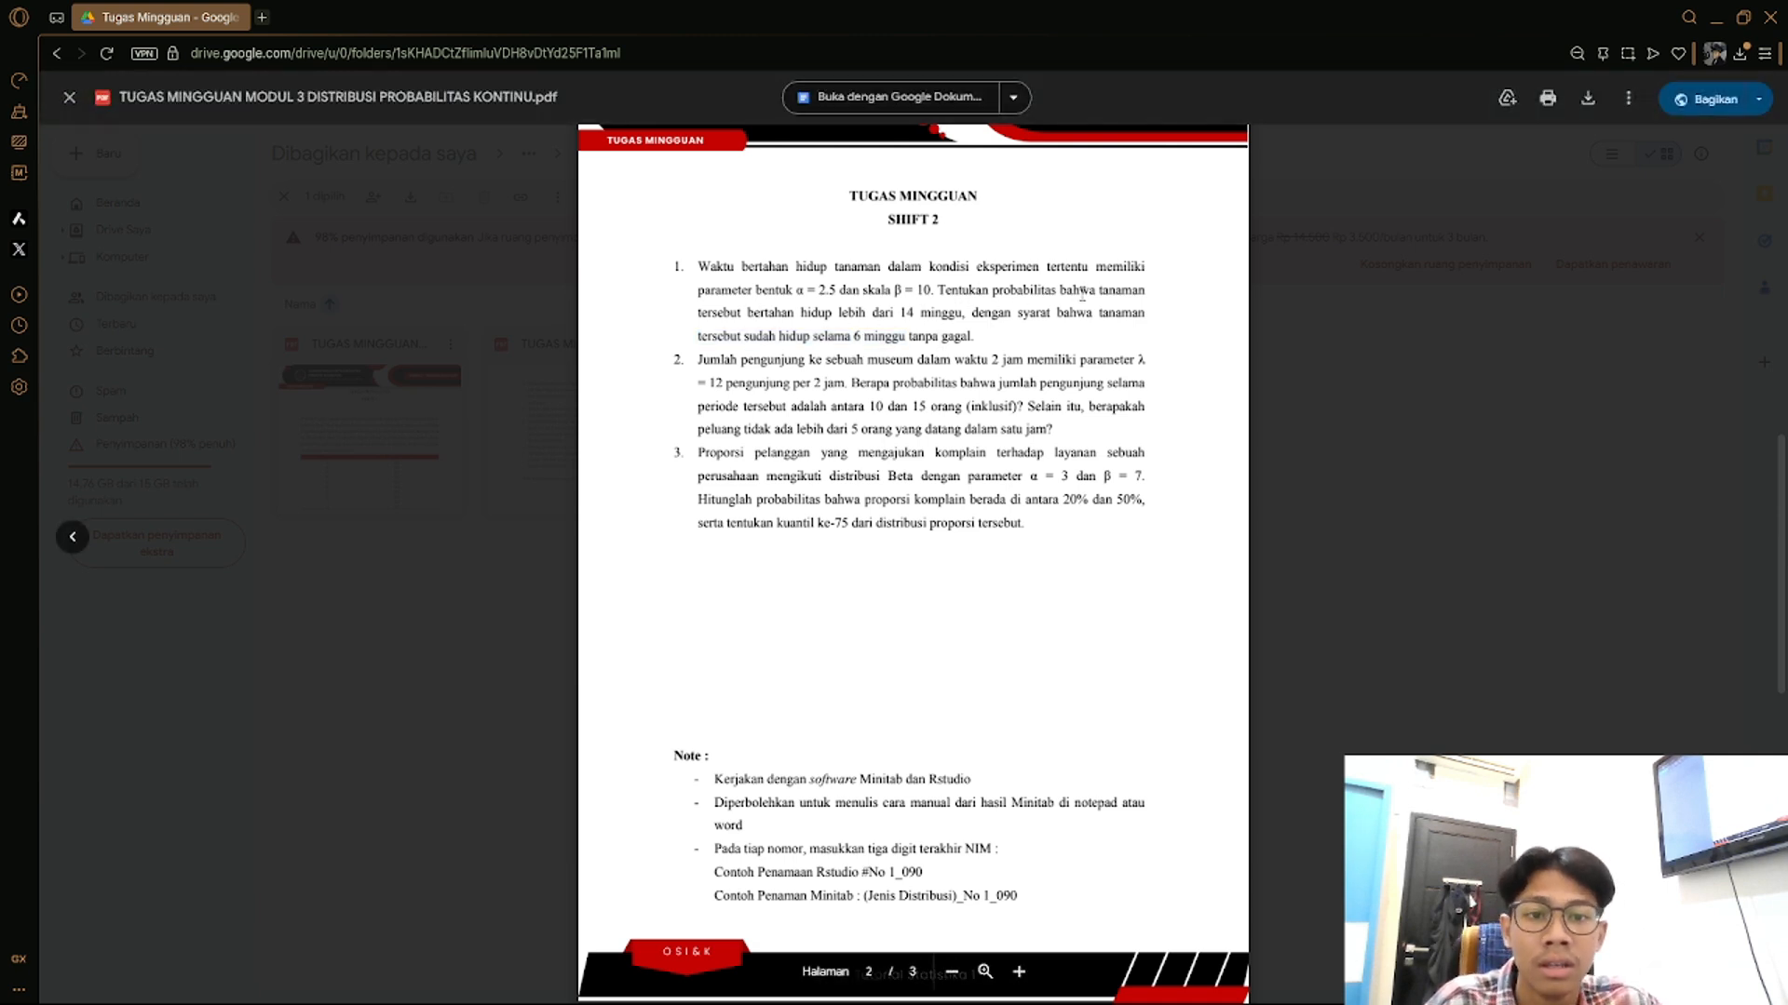
key("alt+Tab")
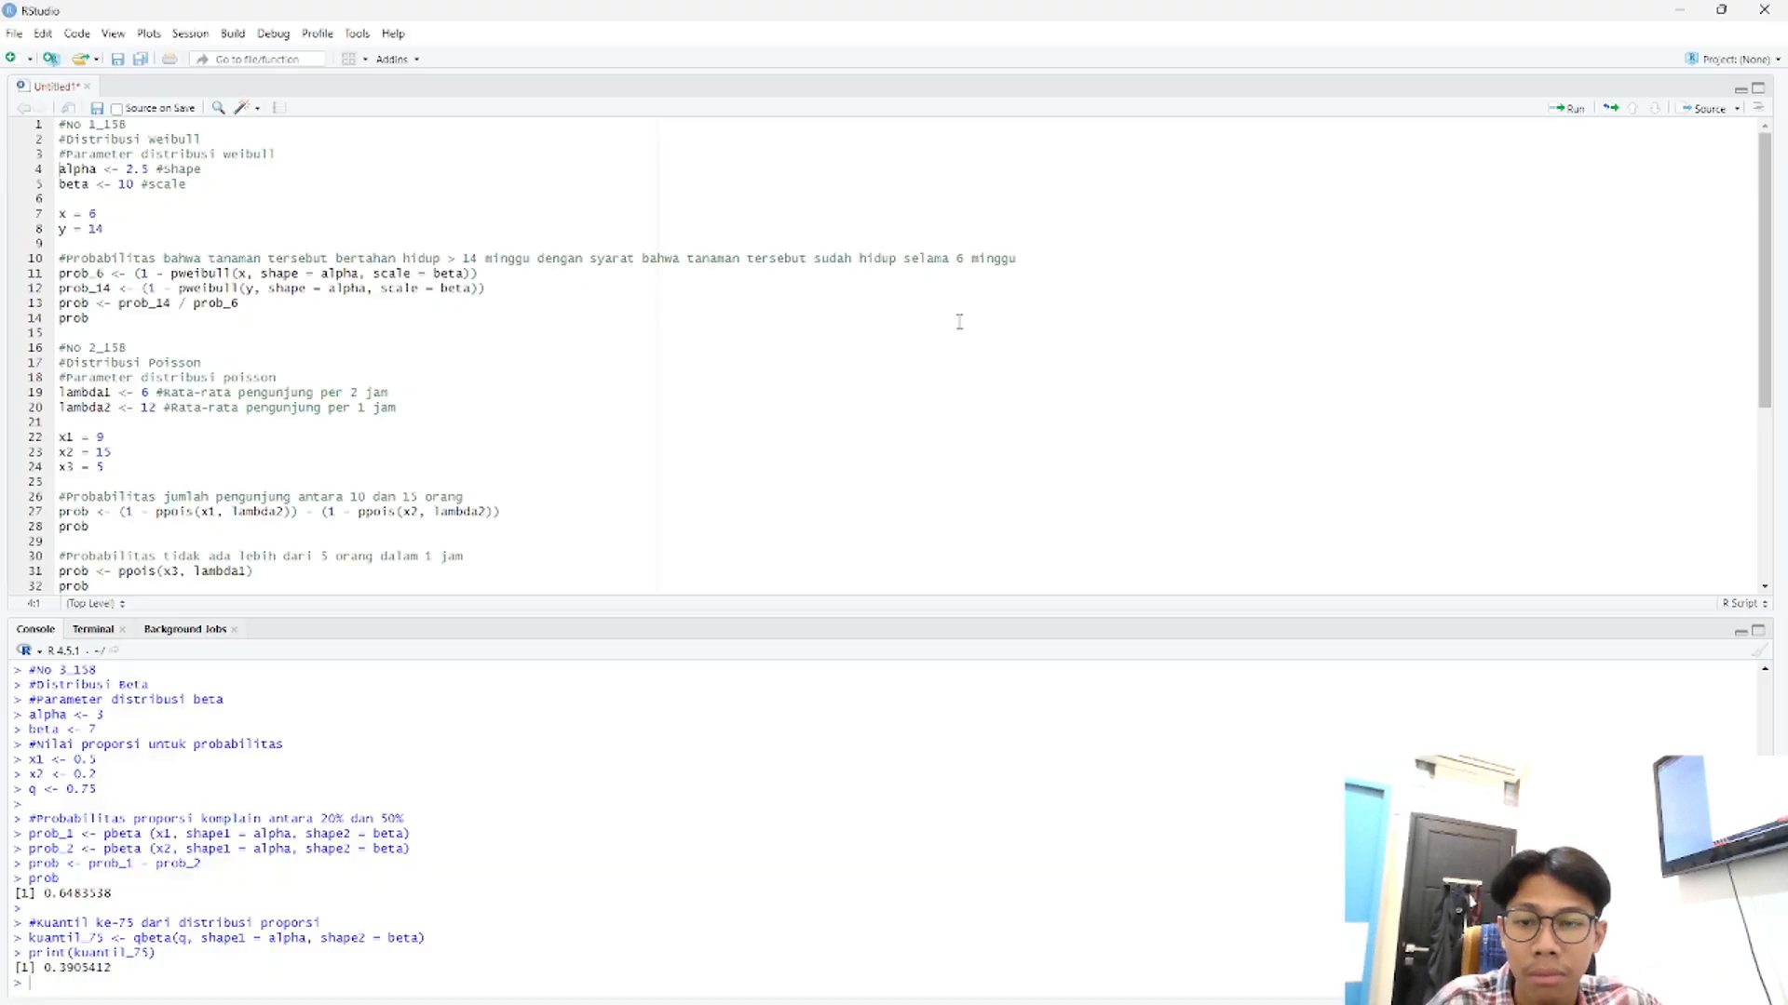
- Examine the script's conditional probability calculation on lines 11 to 14, including the prob_14 / prob_6 division
left_click(60, 273)
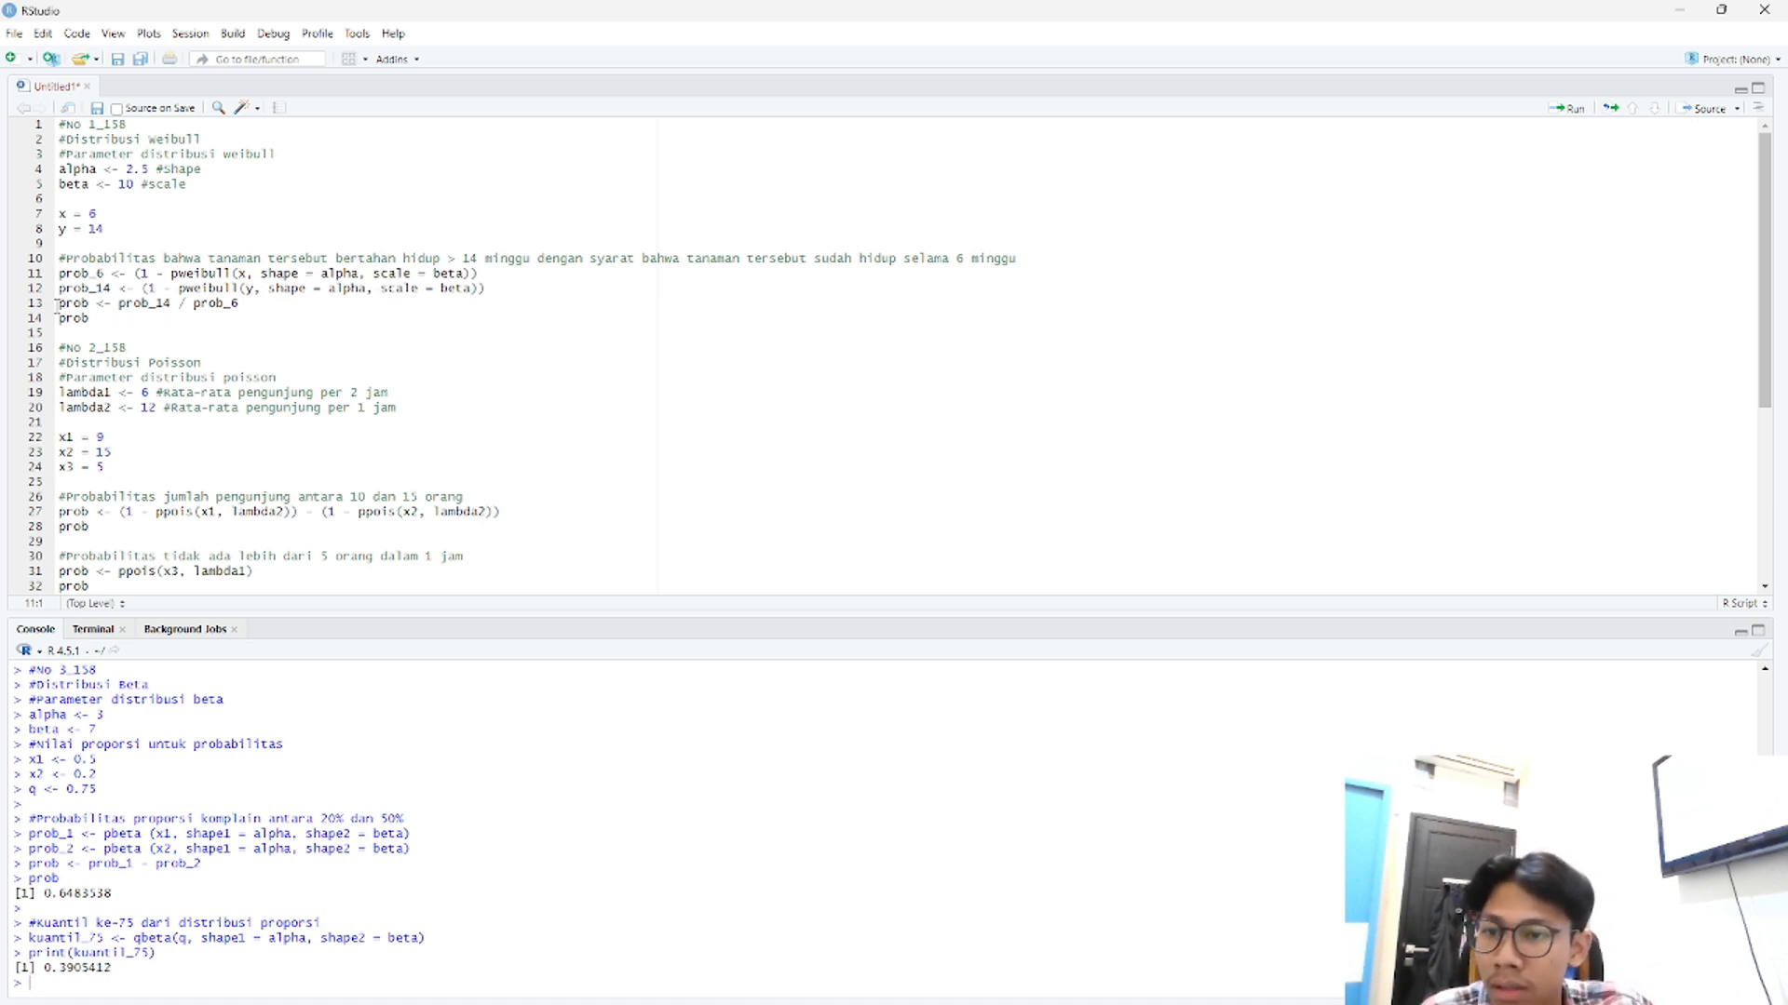
left_click_drag(56, 304, 106, 323)
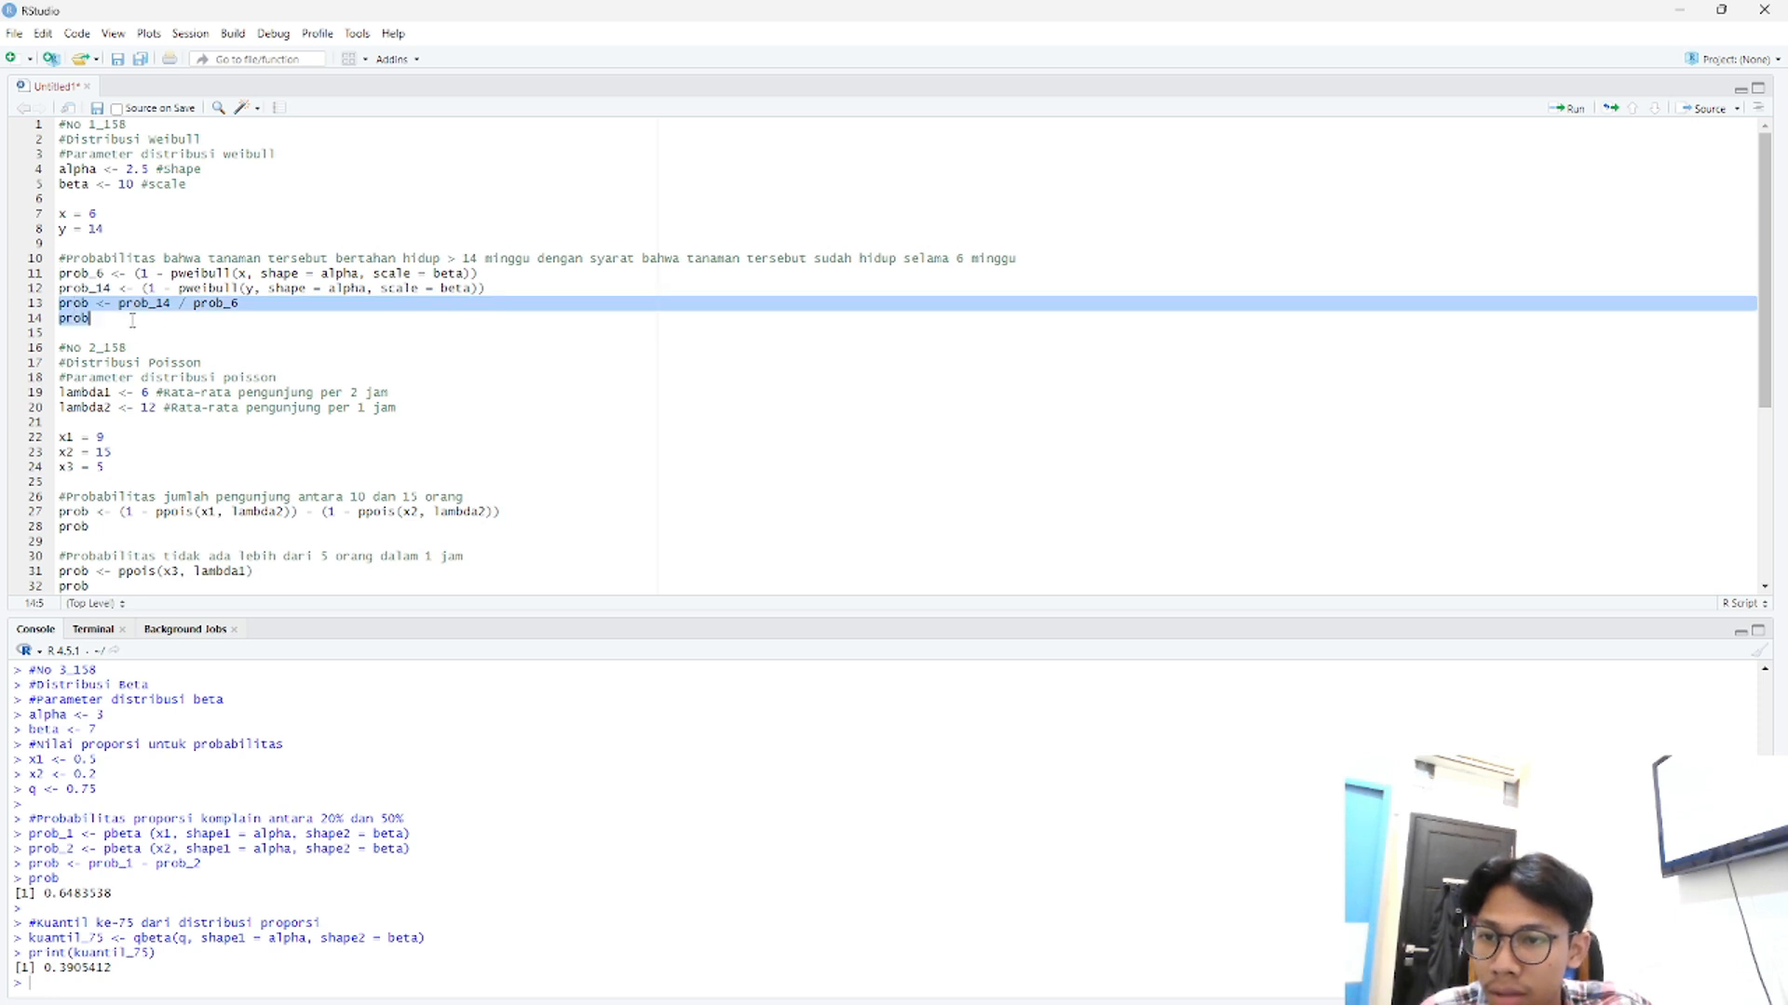
left_click(110, 327)
- Run the Weibull section of problem 1, first the parameters on lines 1 to 8, then the probability calculation on lines 10 to 14
left_click_drag(59, 125, 150, 234)
key("ctrl+Return")
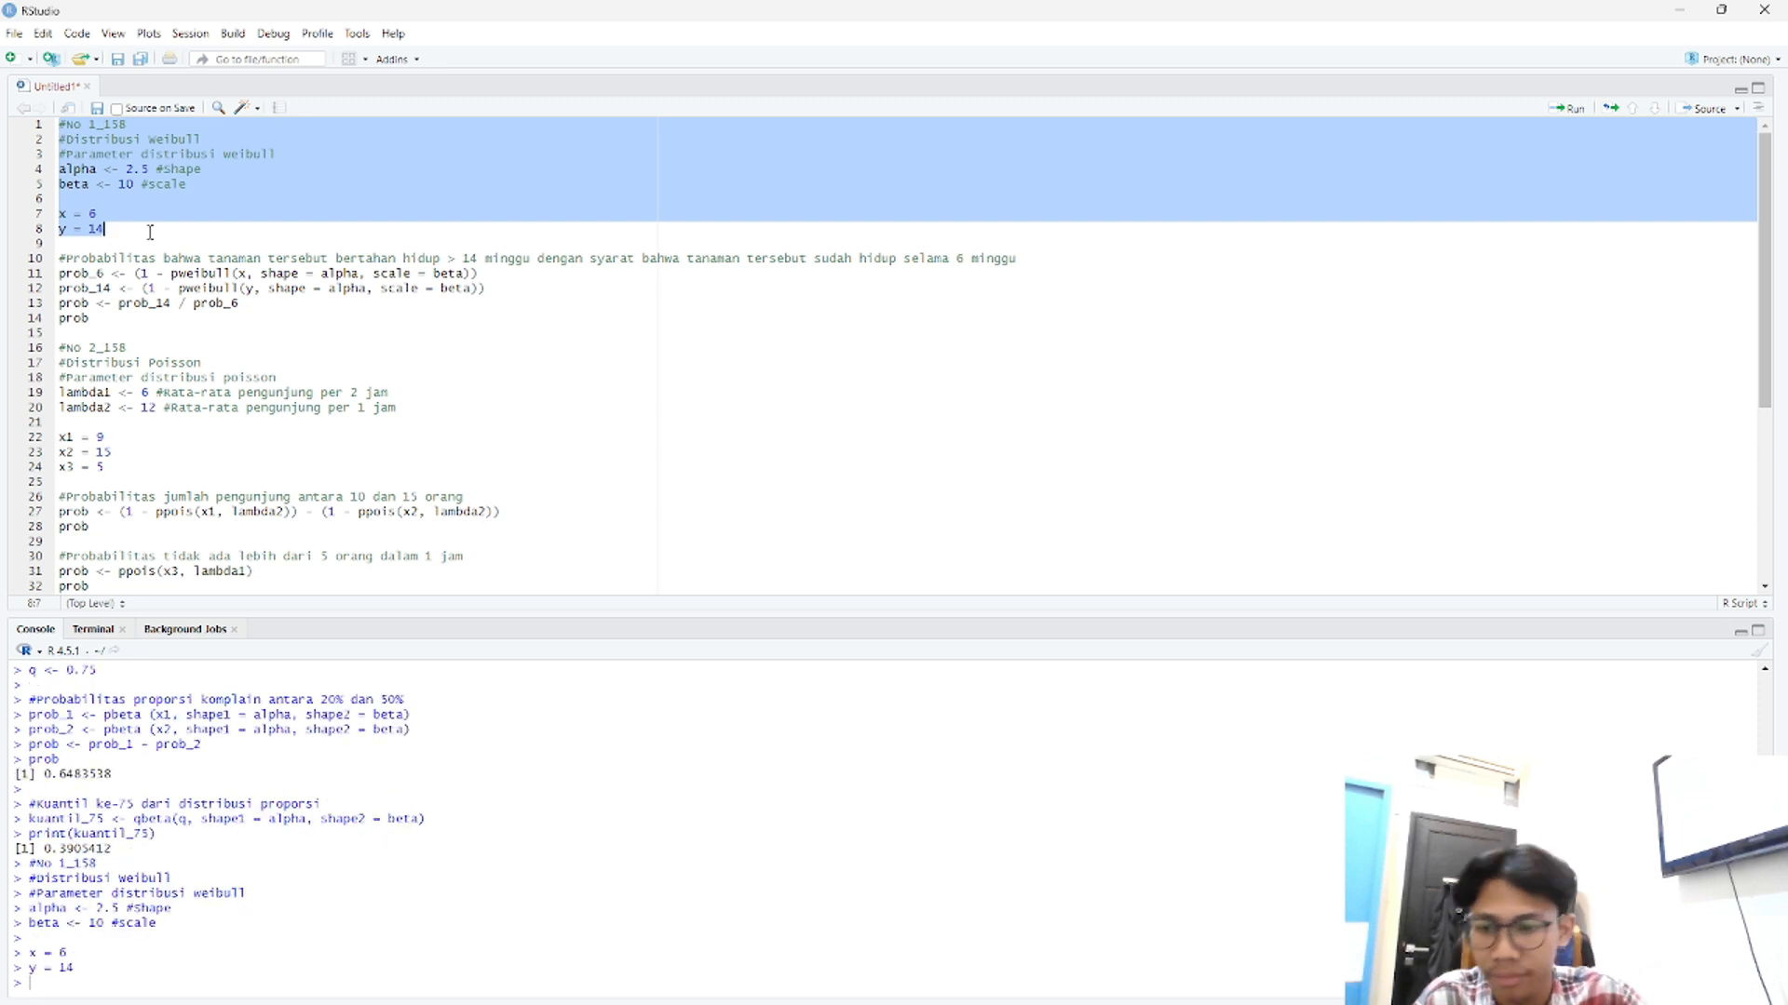
left_click(60, 258)
left_click_drag(60, 259, 143, 319)
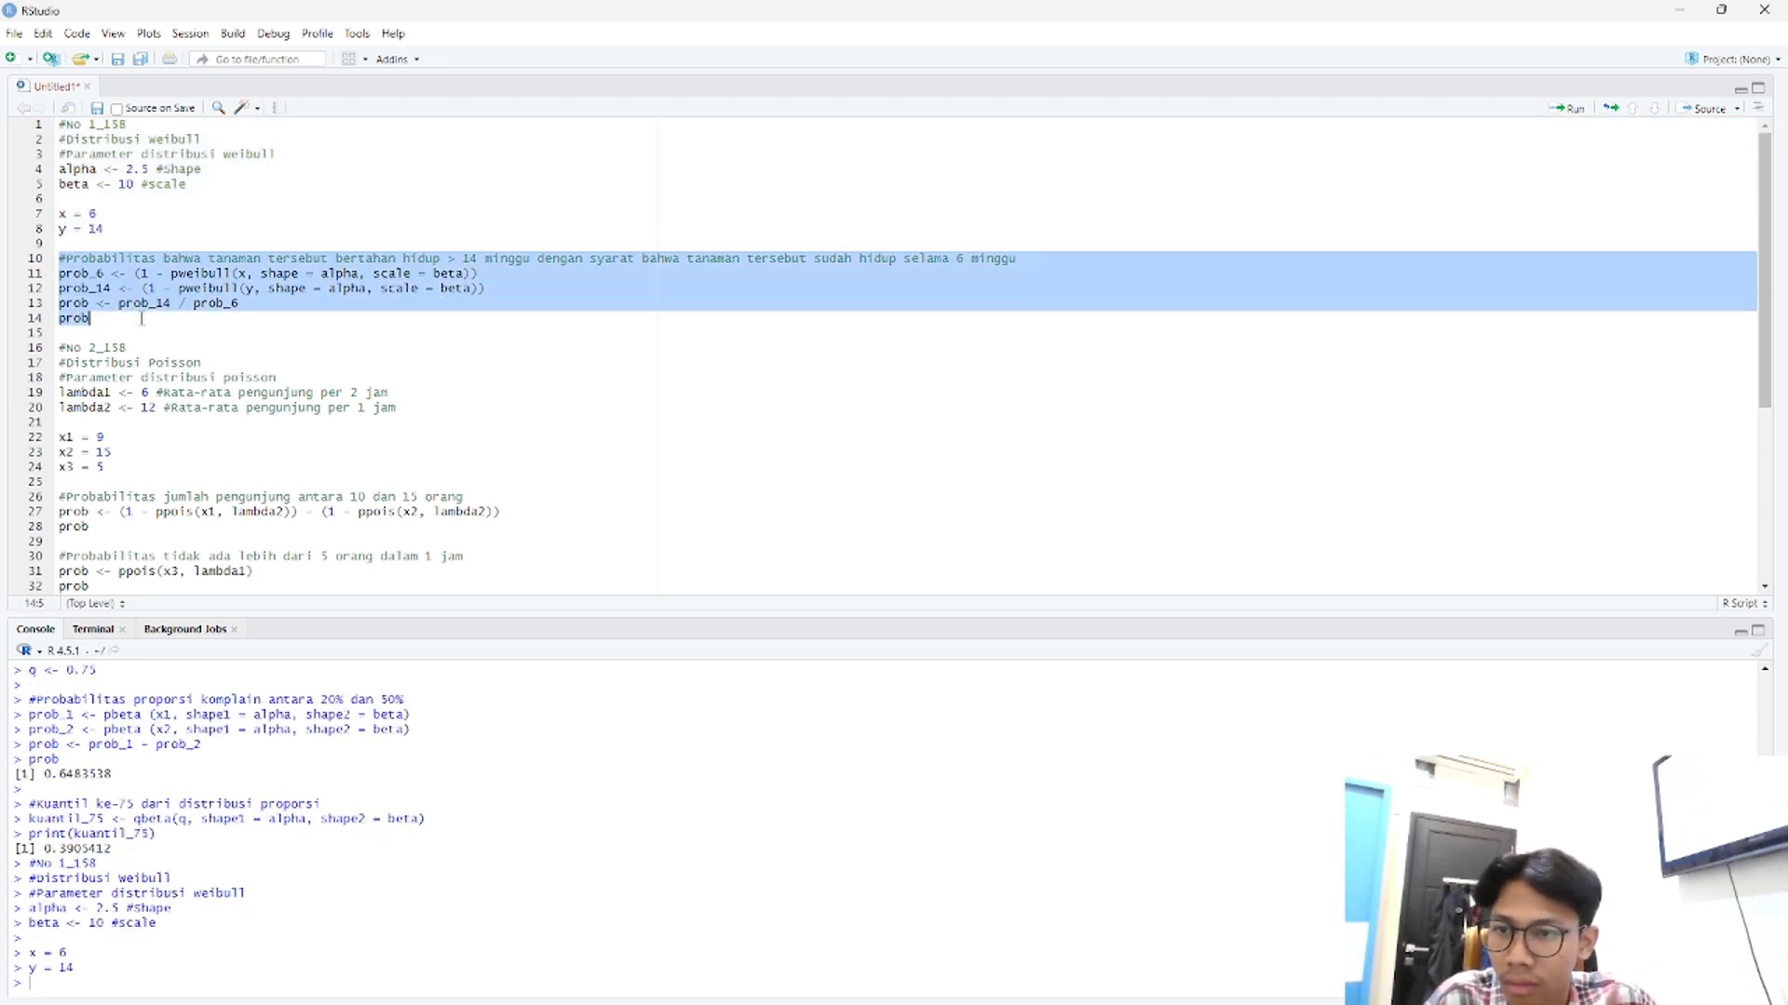
key("ctrl+Return")
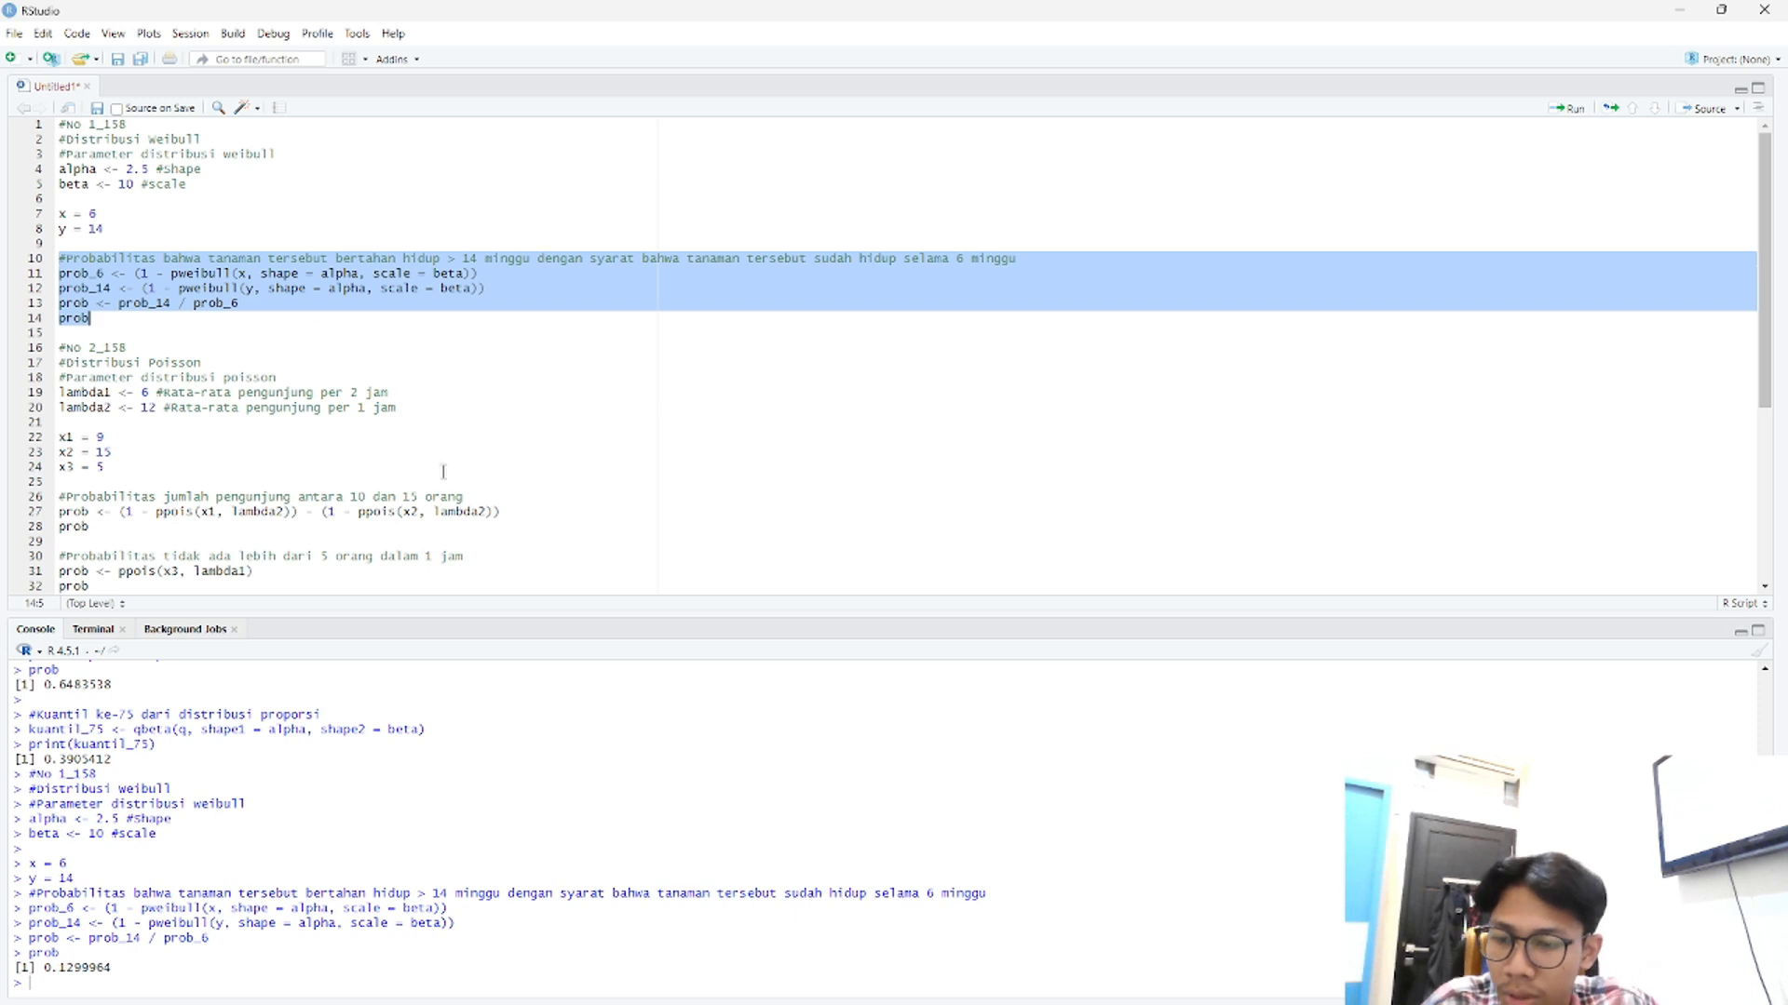
left_click(242, 321)
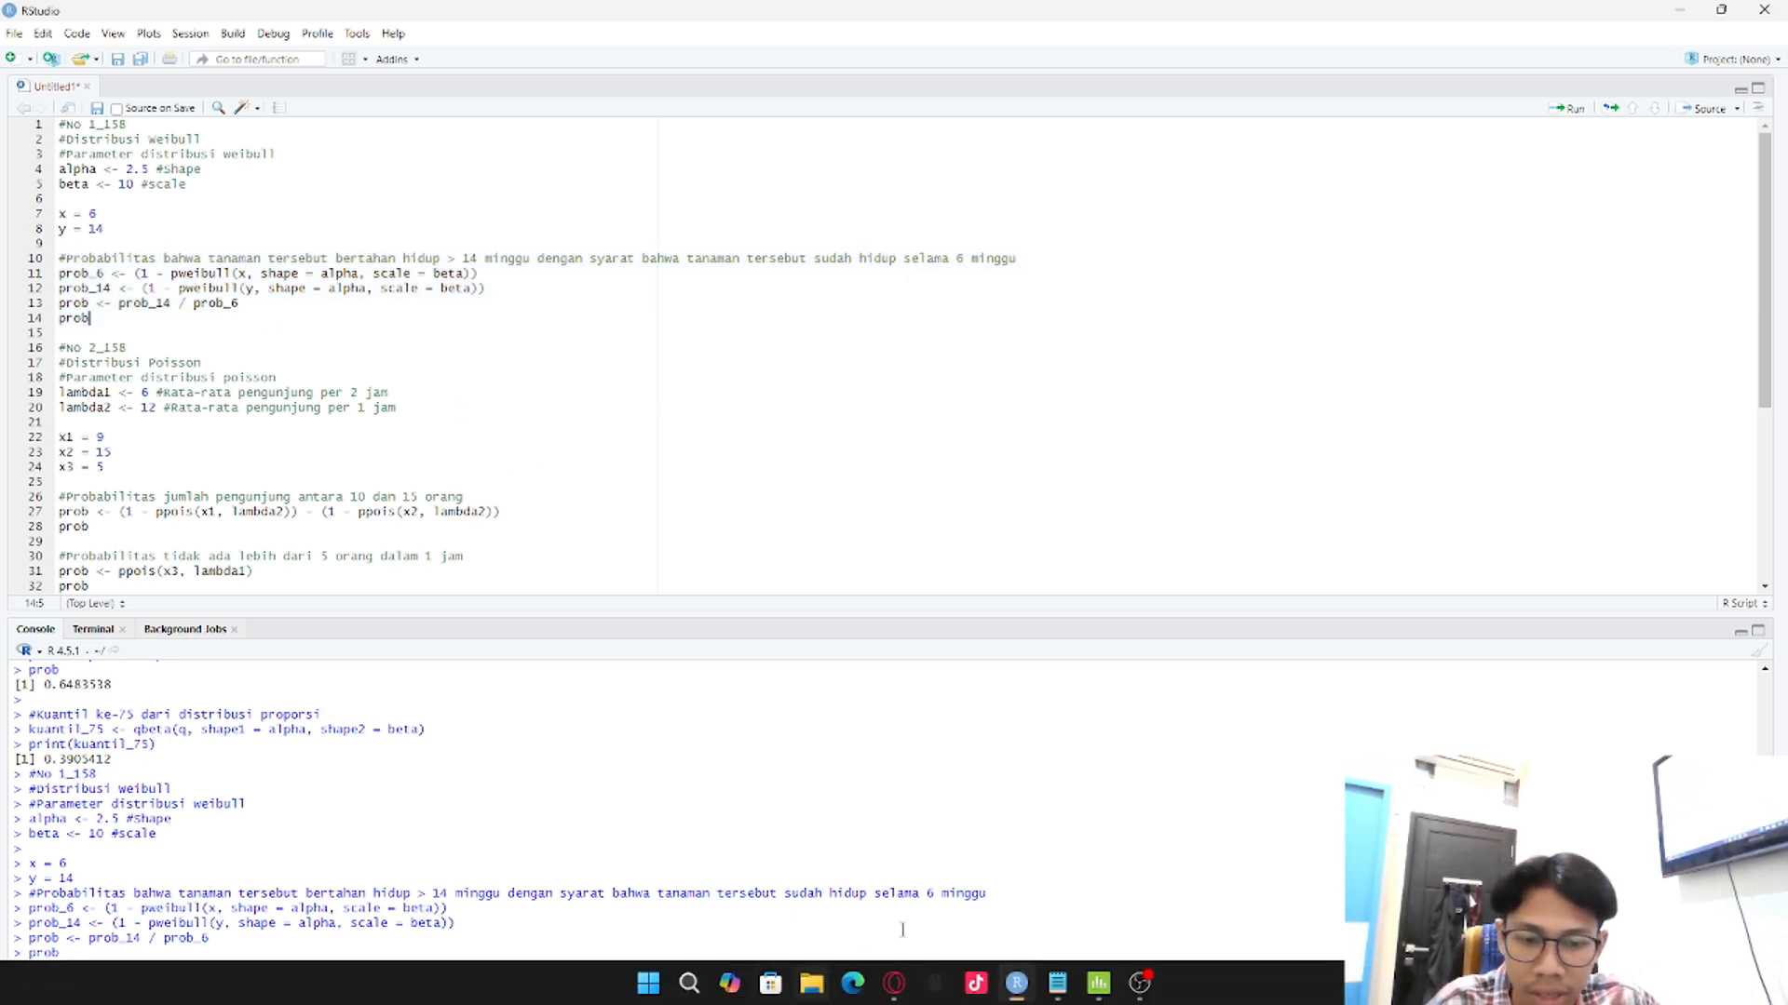
- Switch to Minitab and start a Weibull cumulative probability calculation with a shape parameter of 2.5
left_click(1099, 982)
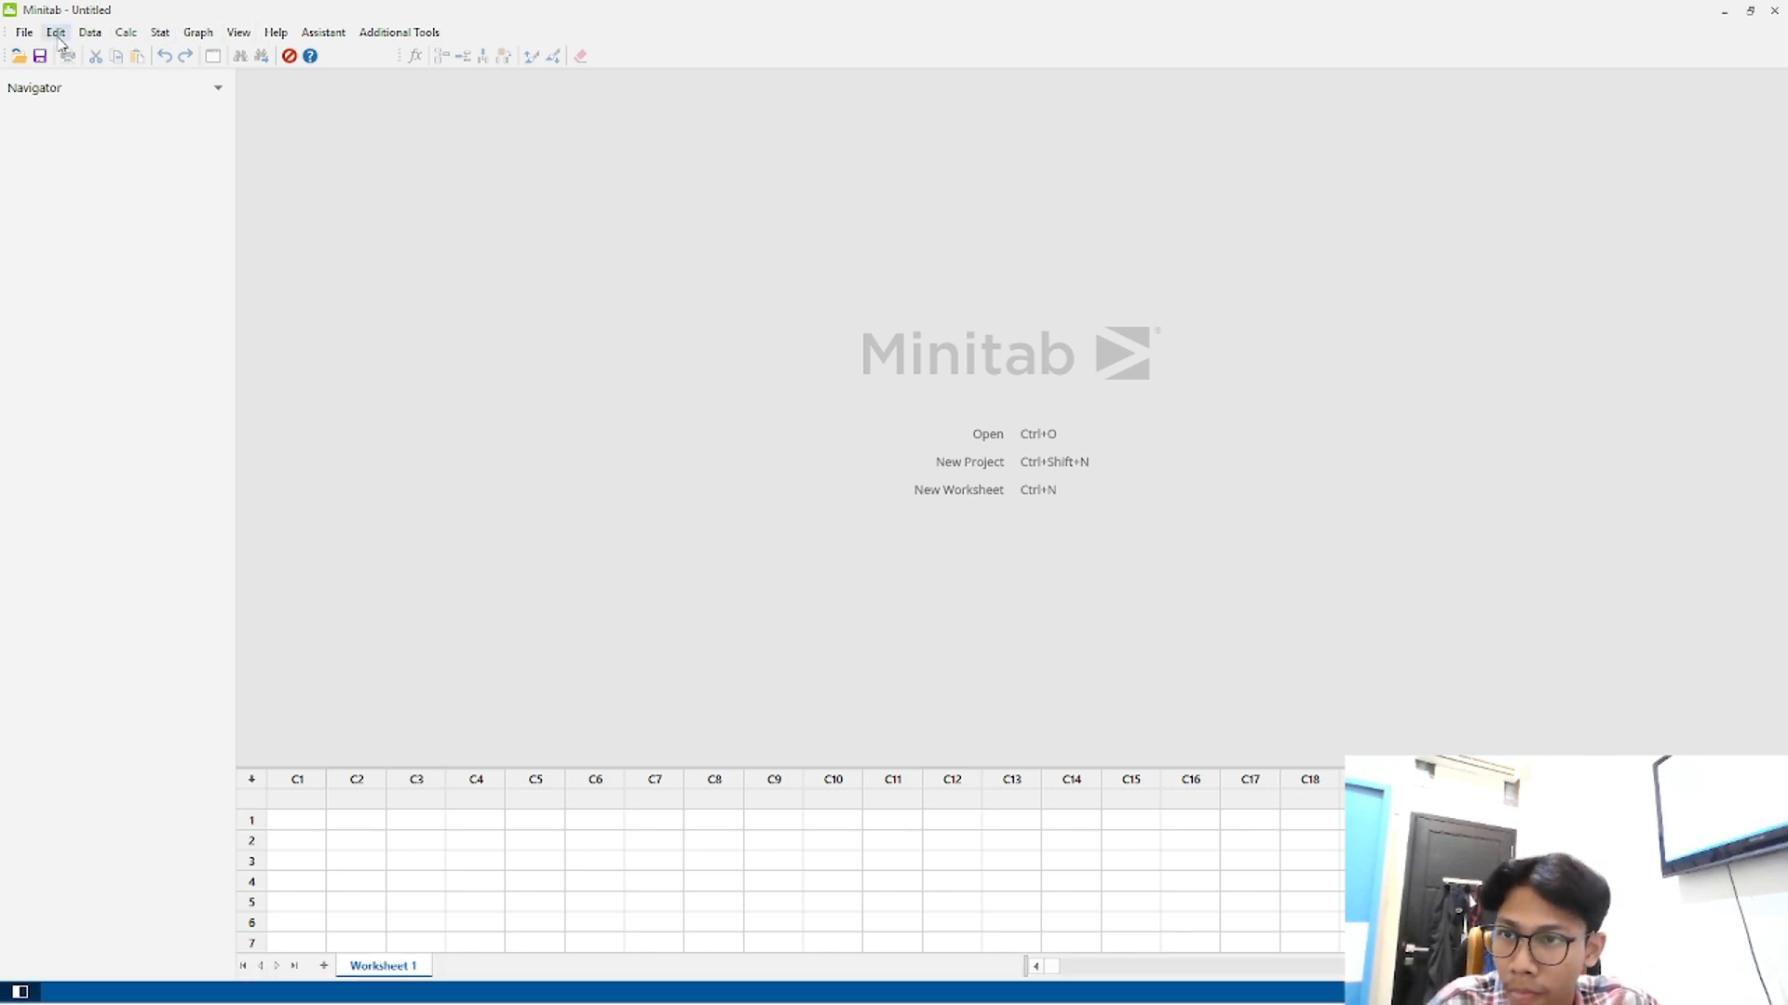
left_click(122, 35)
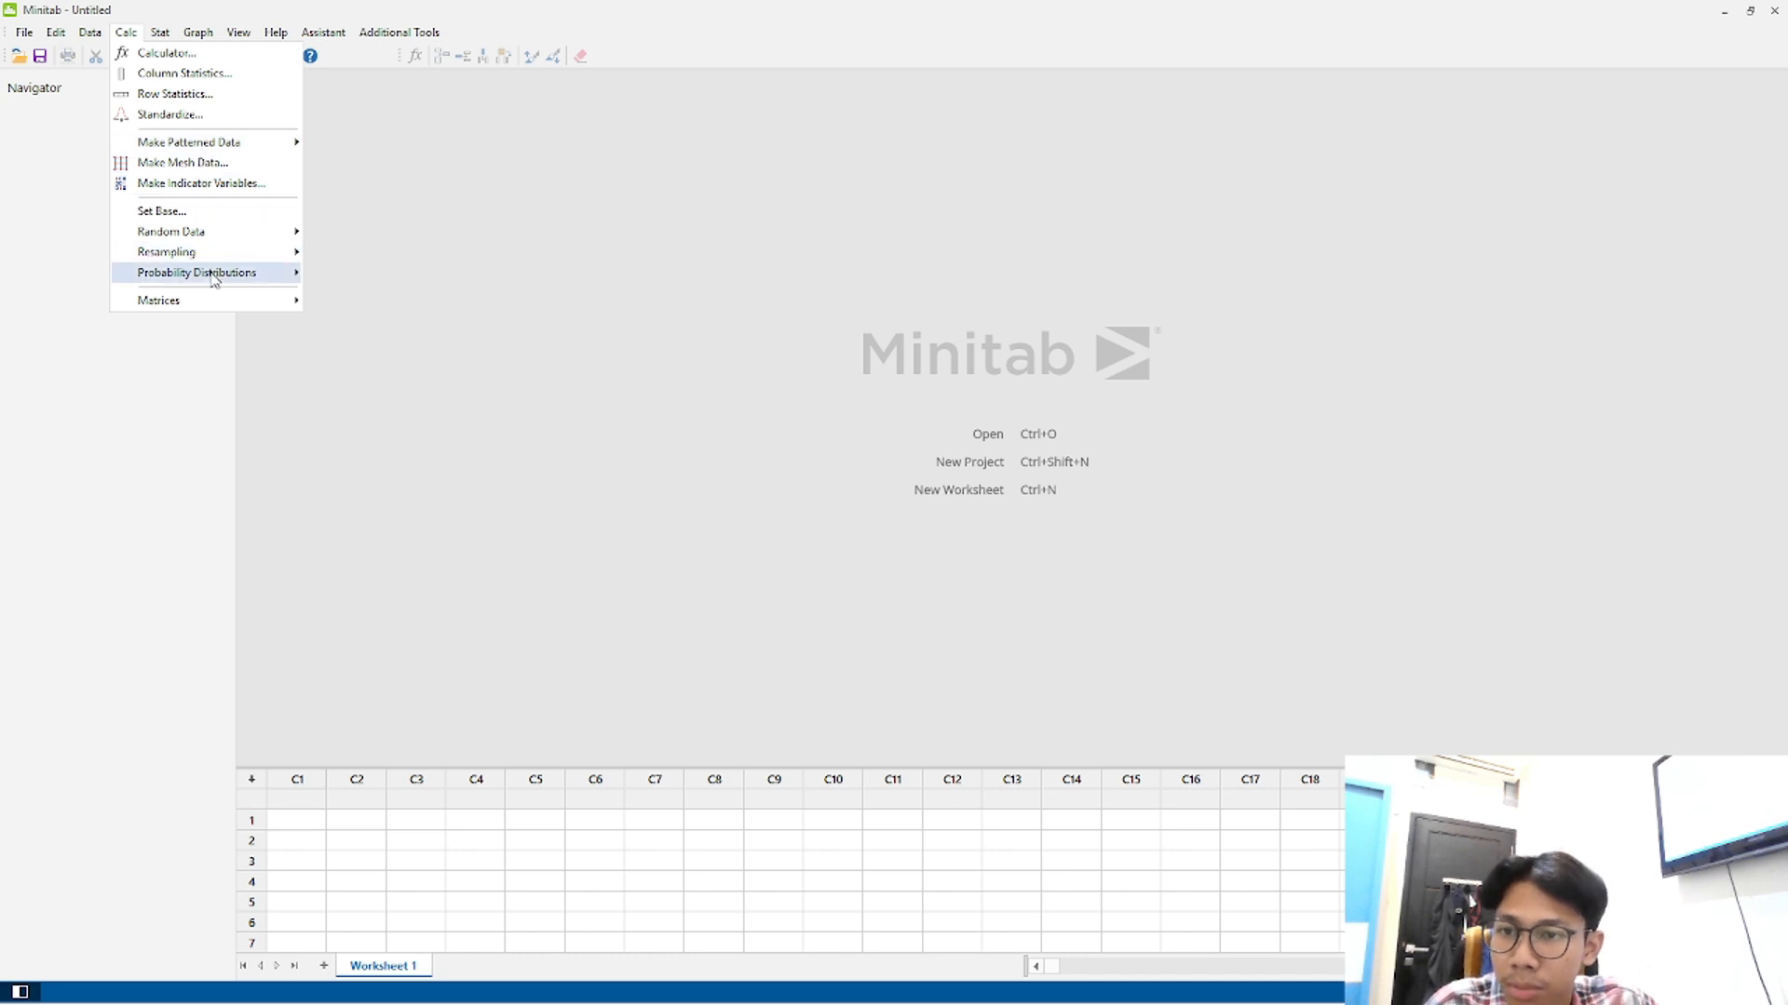
mouse_move(214, 279)
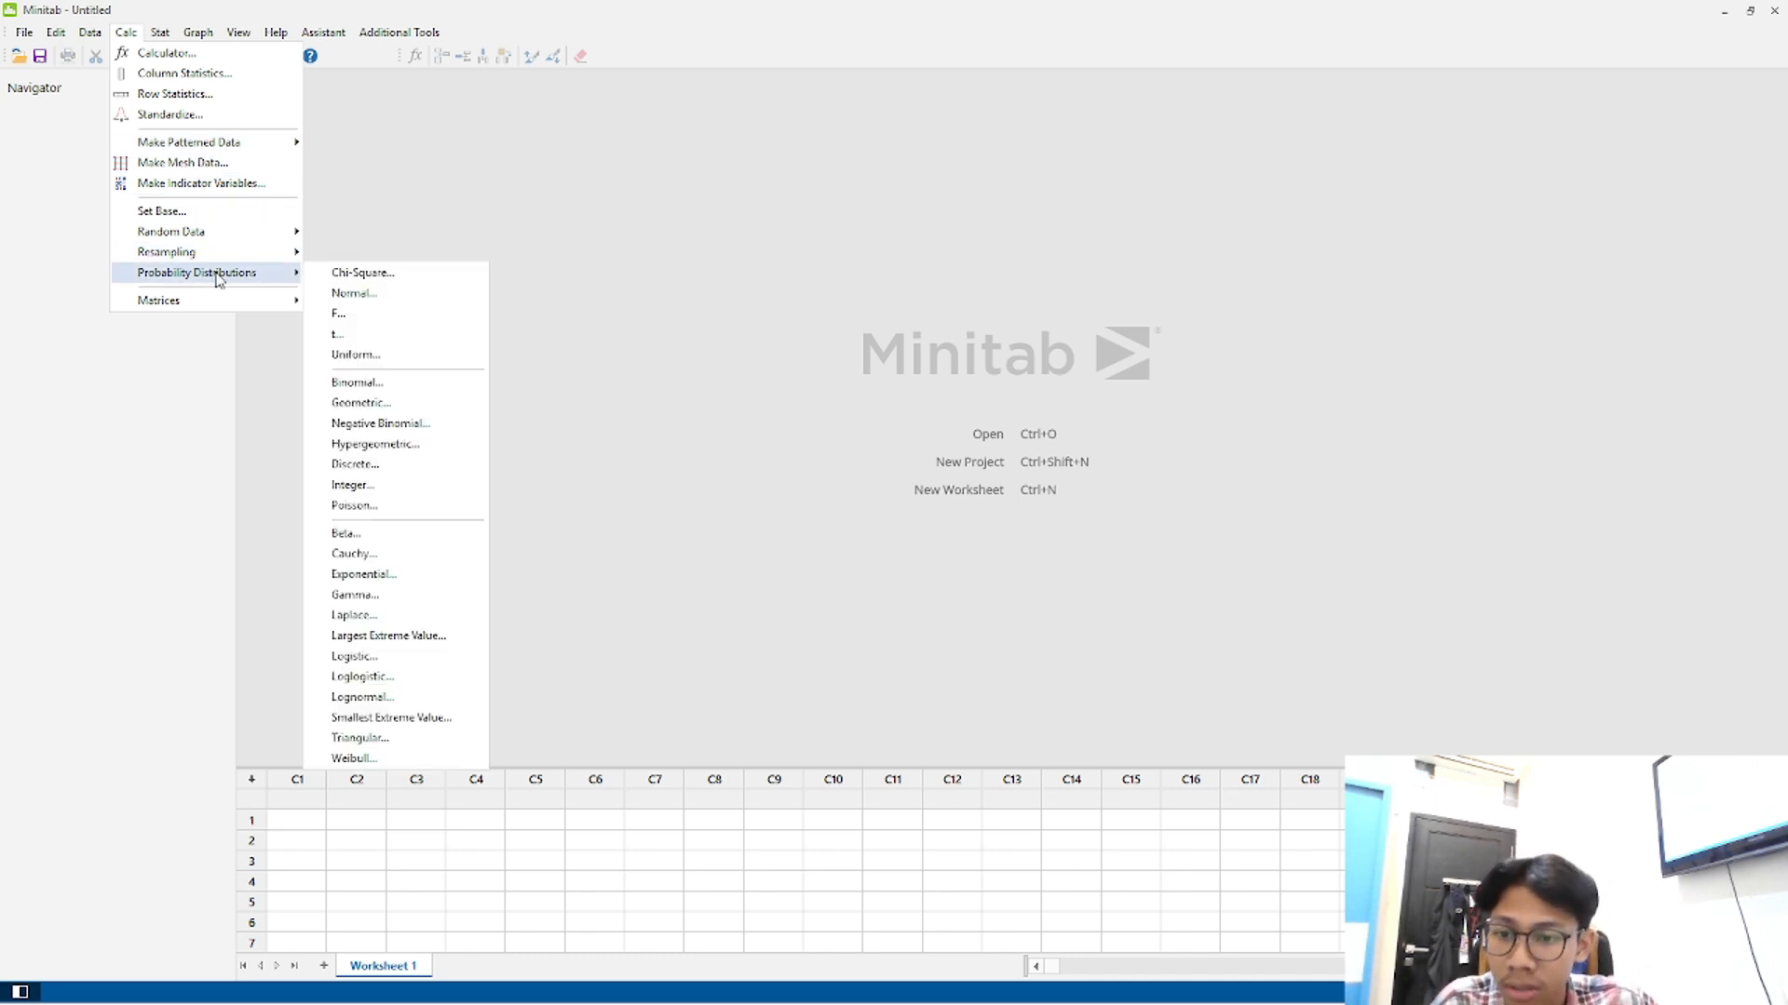
left_click(384, 759)
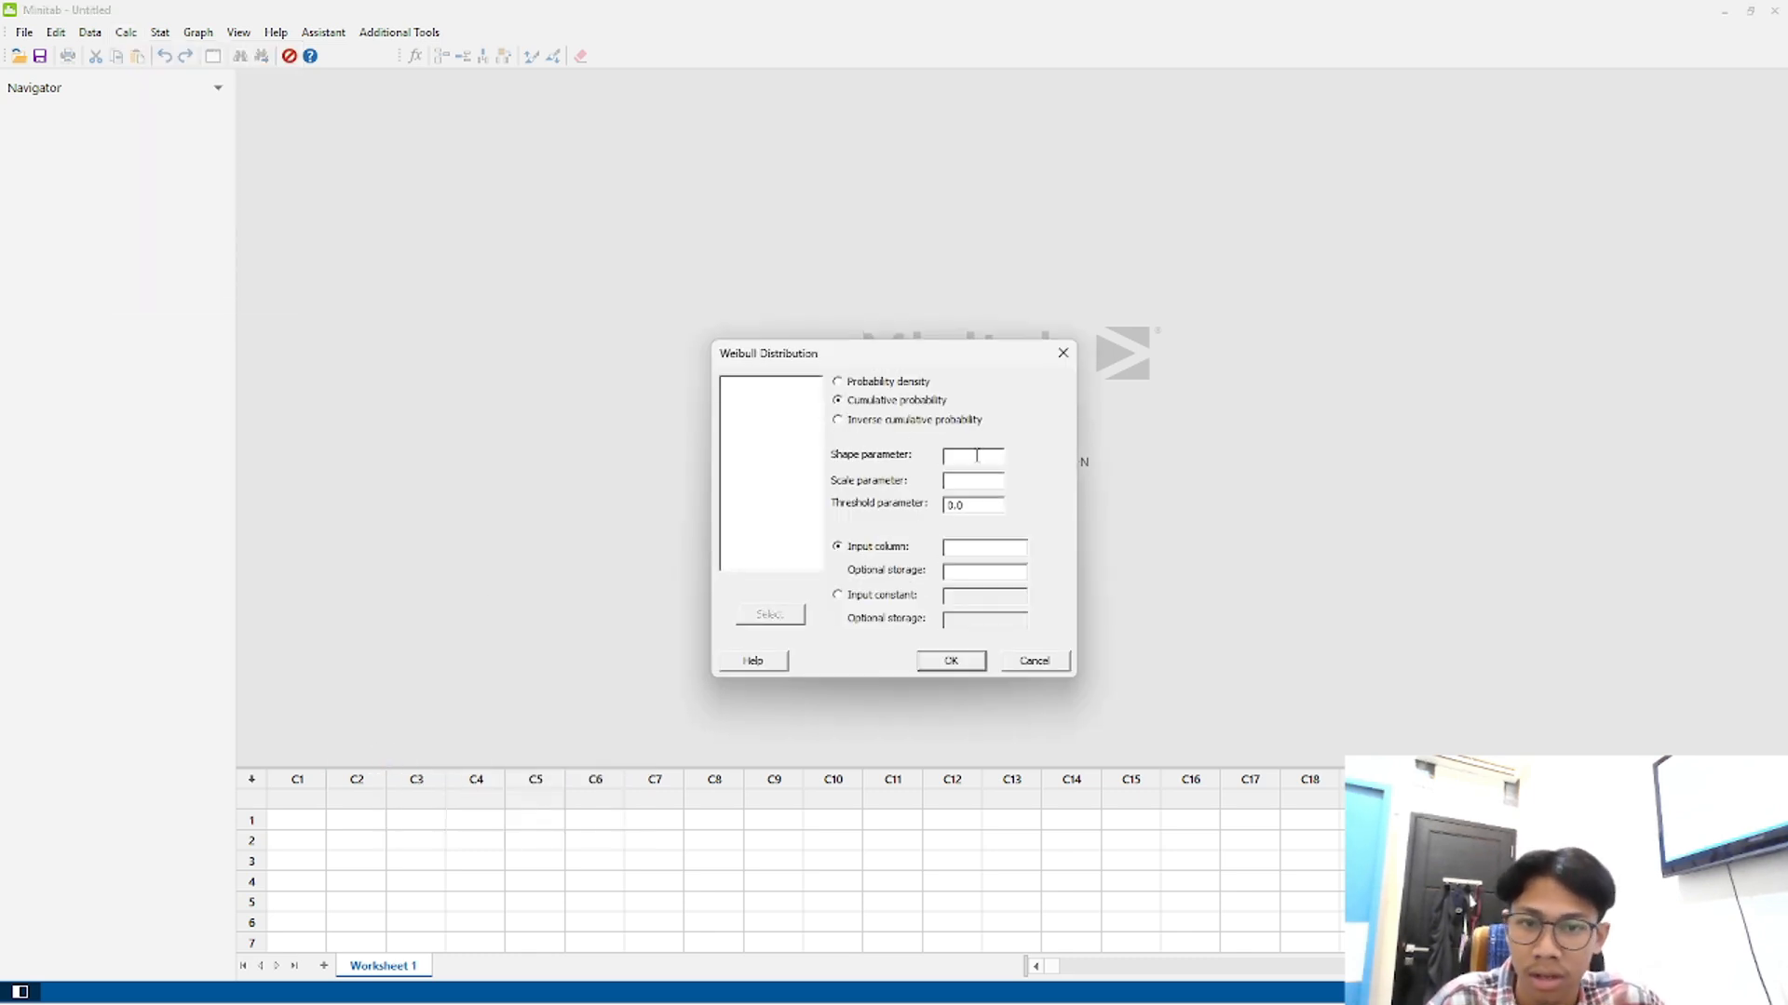
key("alt+Tab")
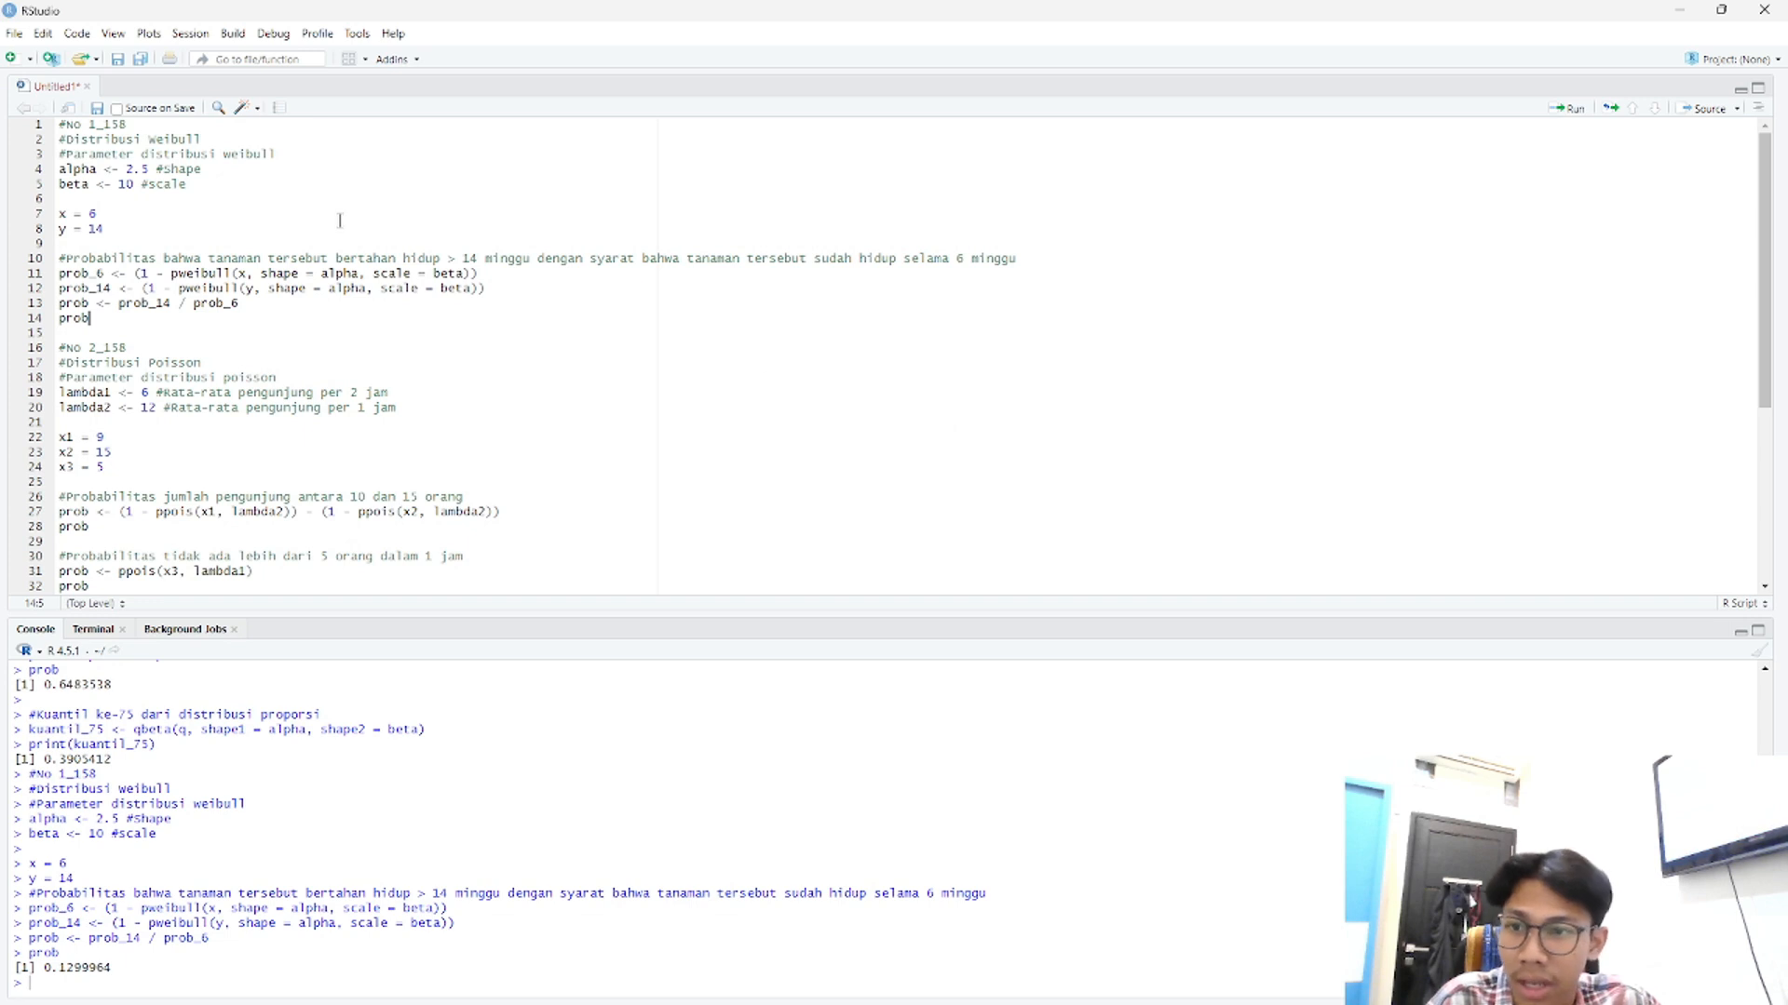
key("alt+Tab")
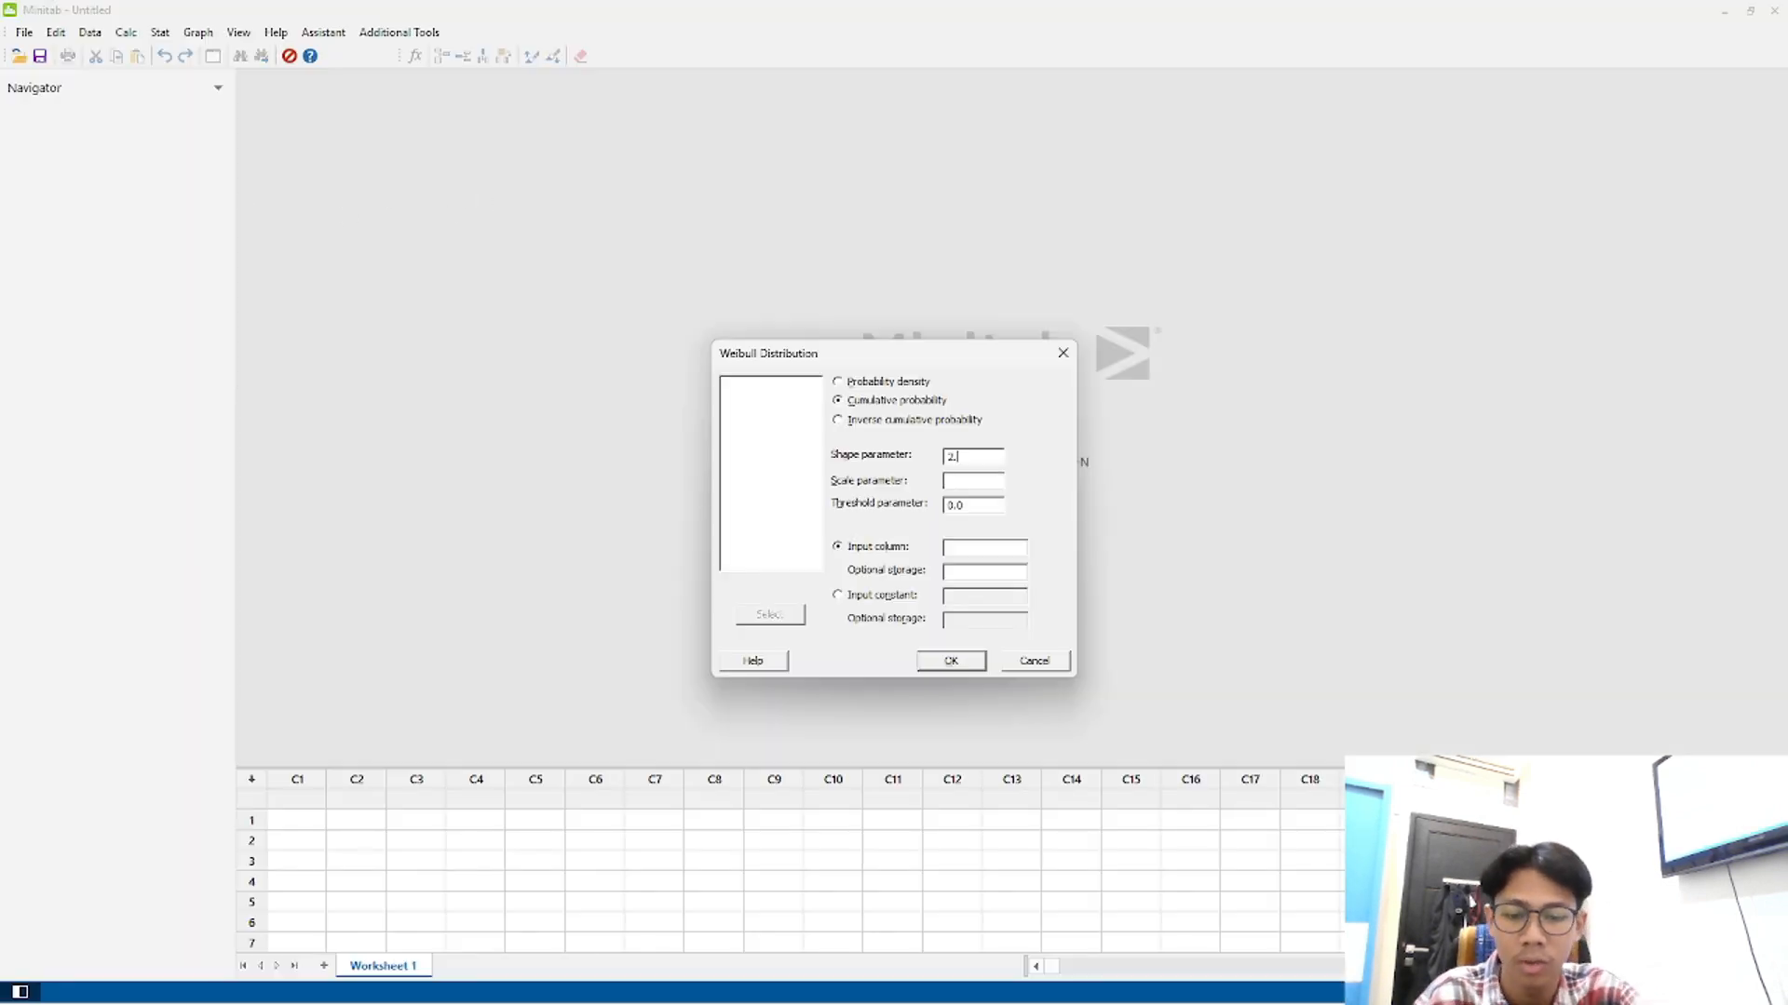
key("Return")
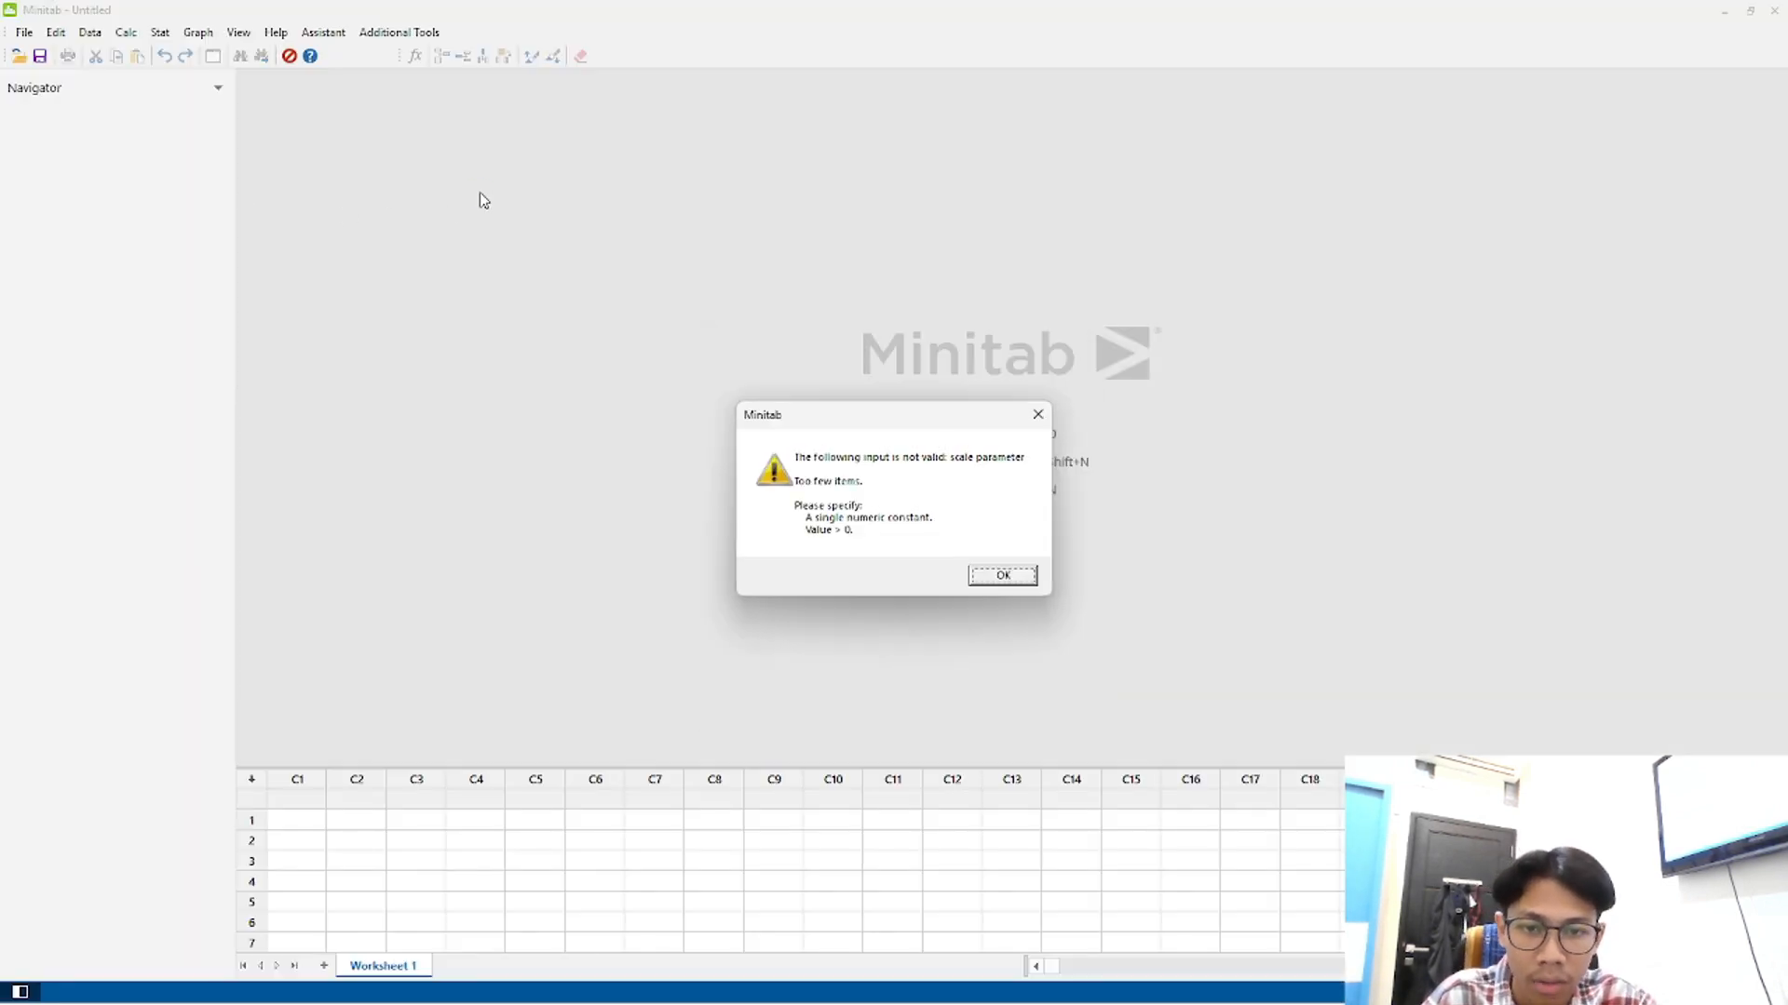
left_click(1001, 575)
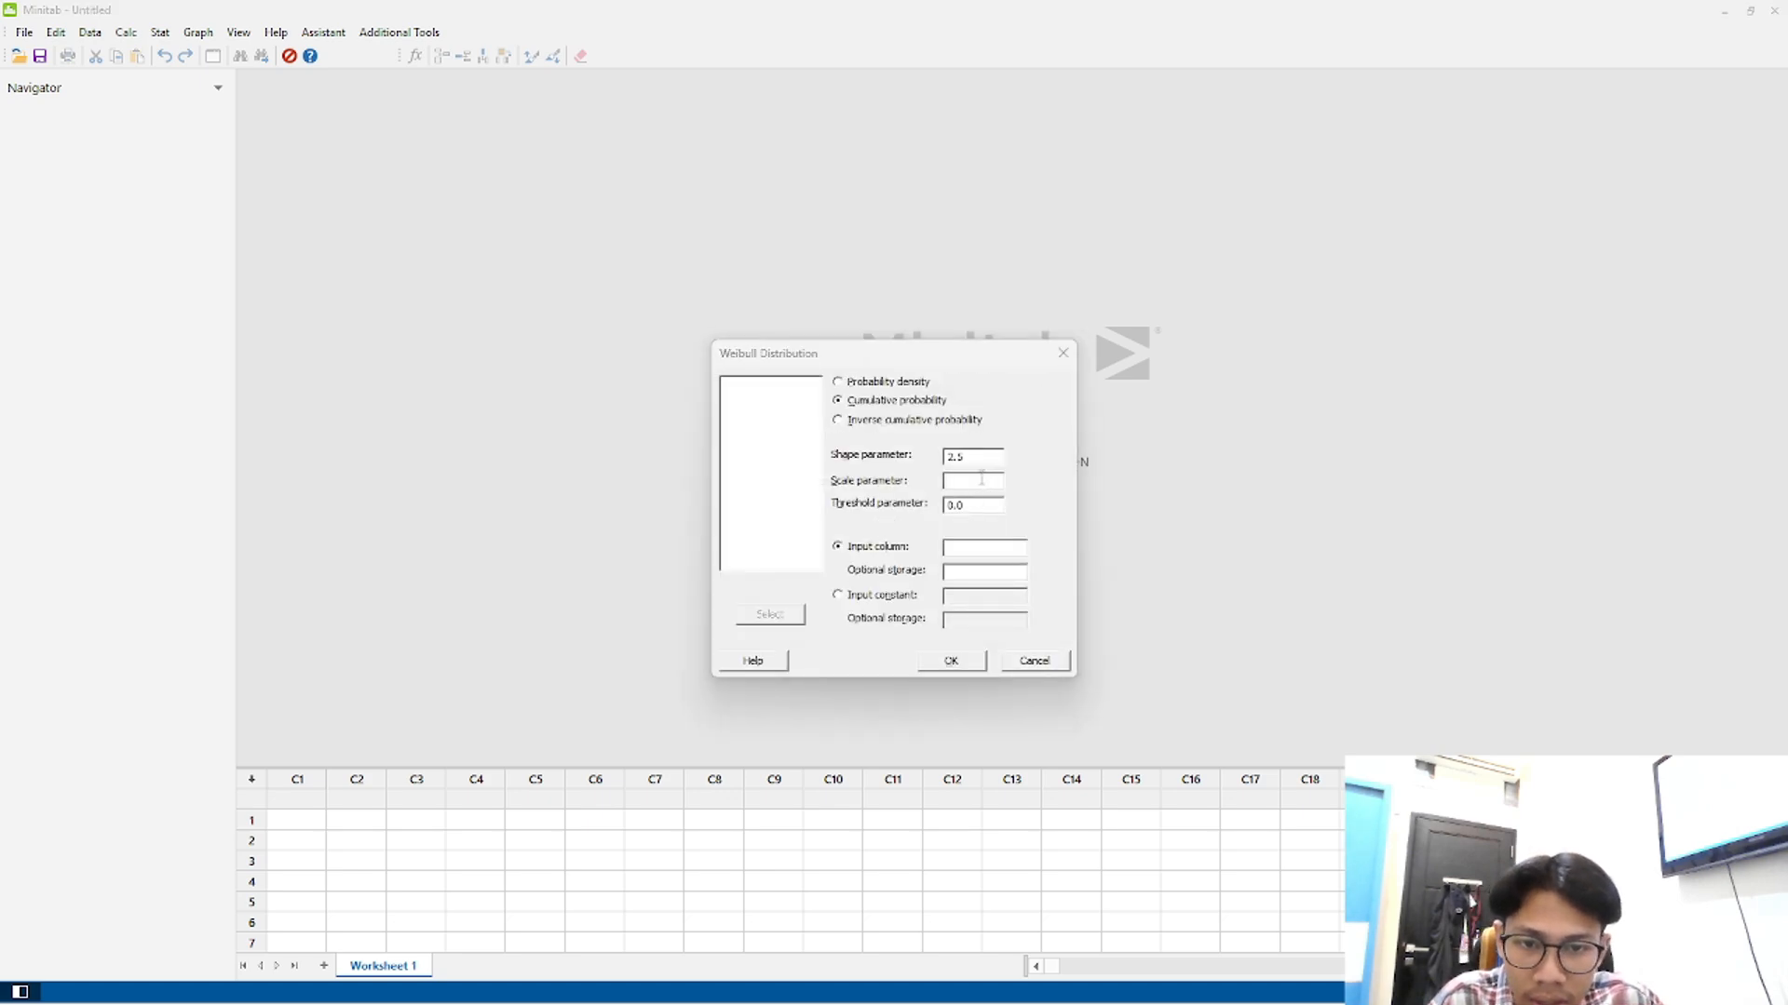
- Check the beta value in the R script and set the Weibull scale parameter to 10
key("alt+Tab")
key("alt+Tab")
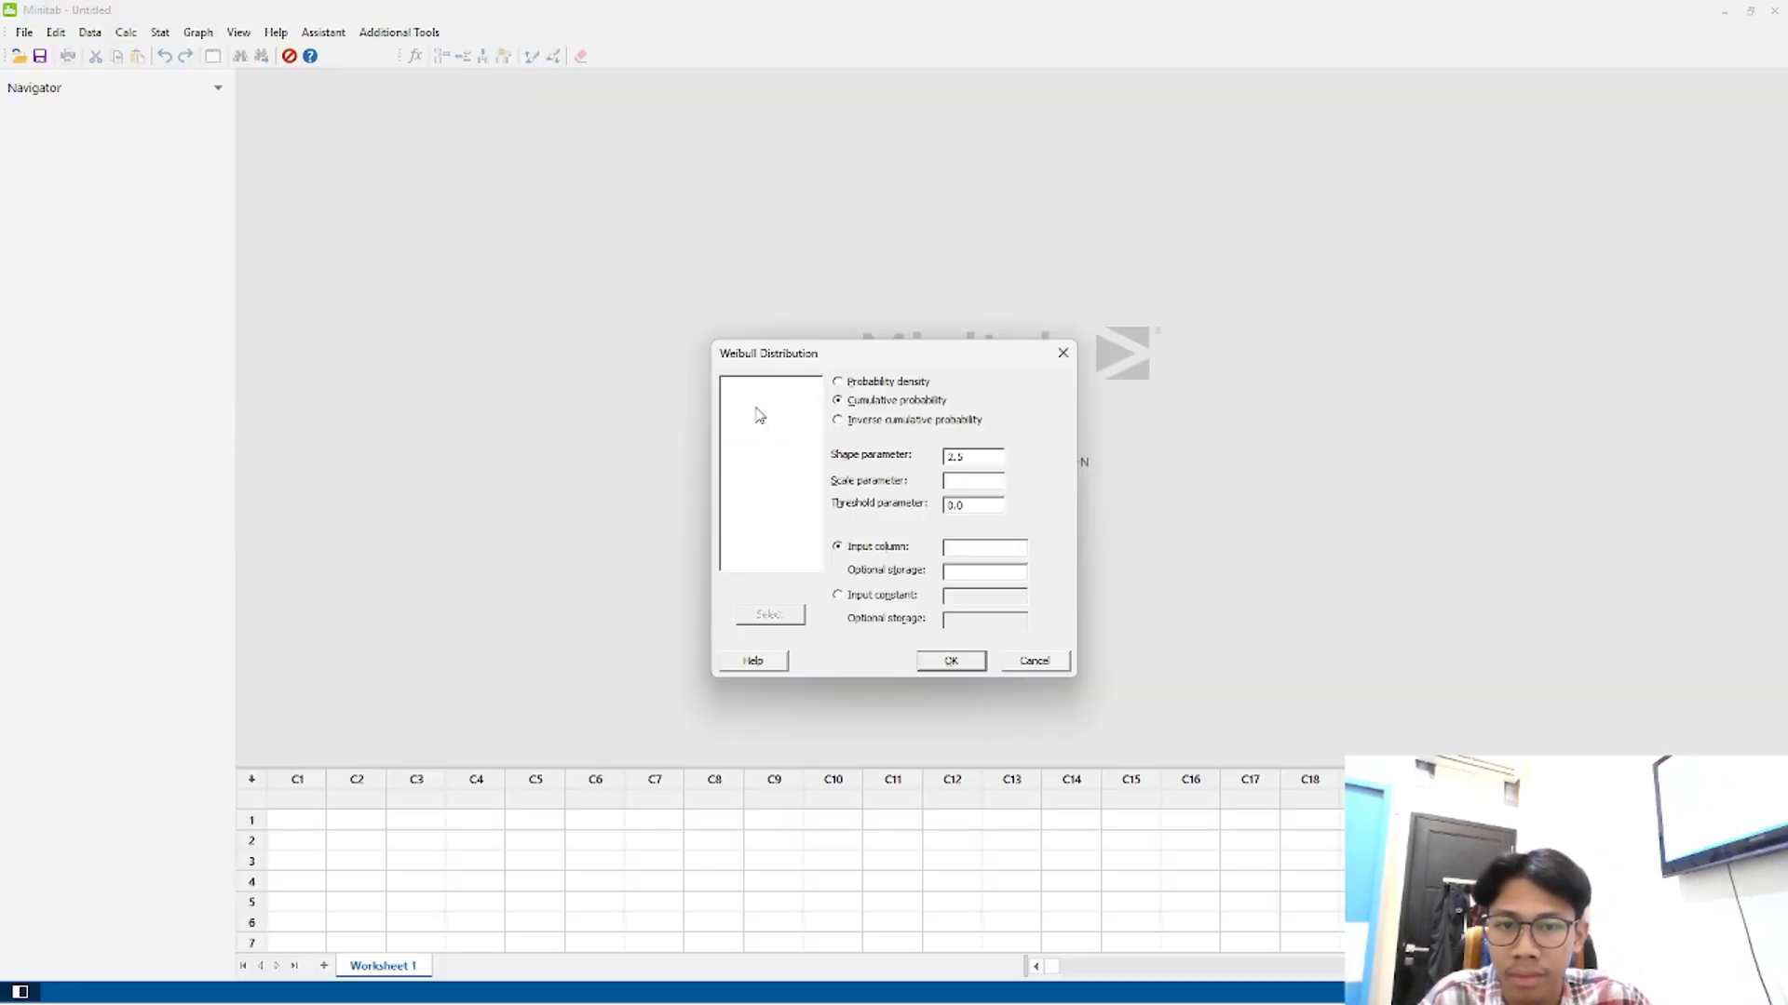
key("alt+Tab")
key("alt+Tab")
type("10")
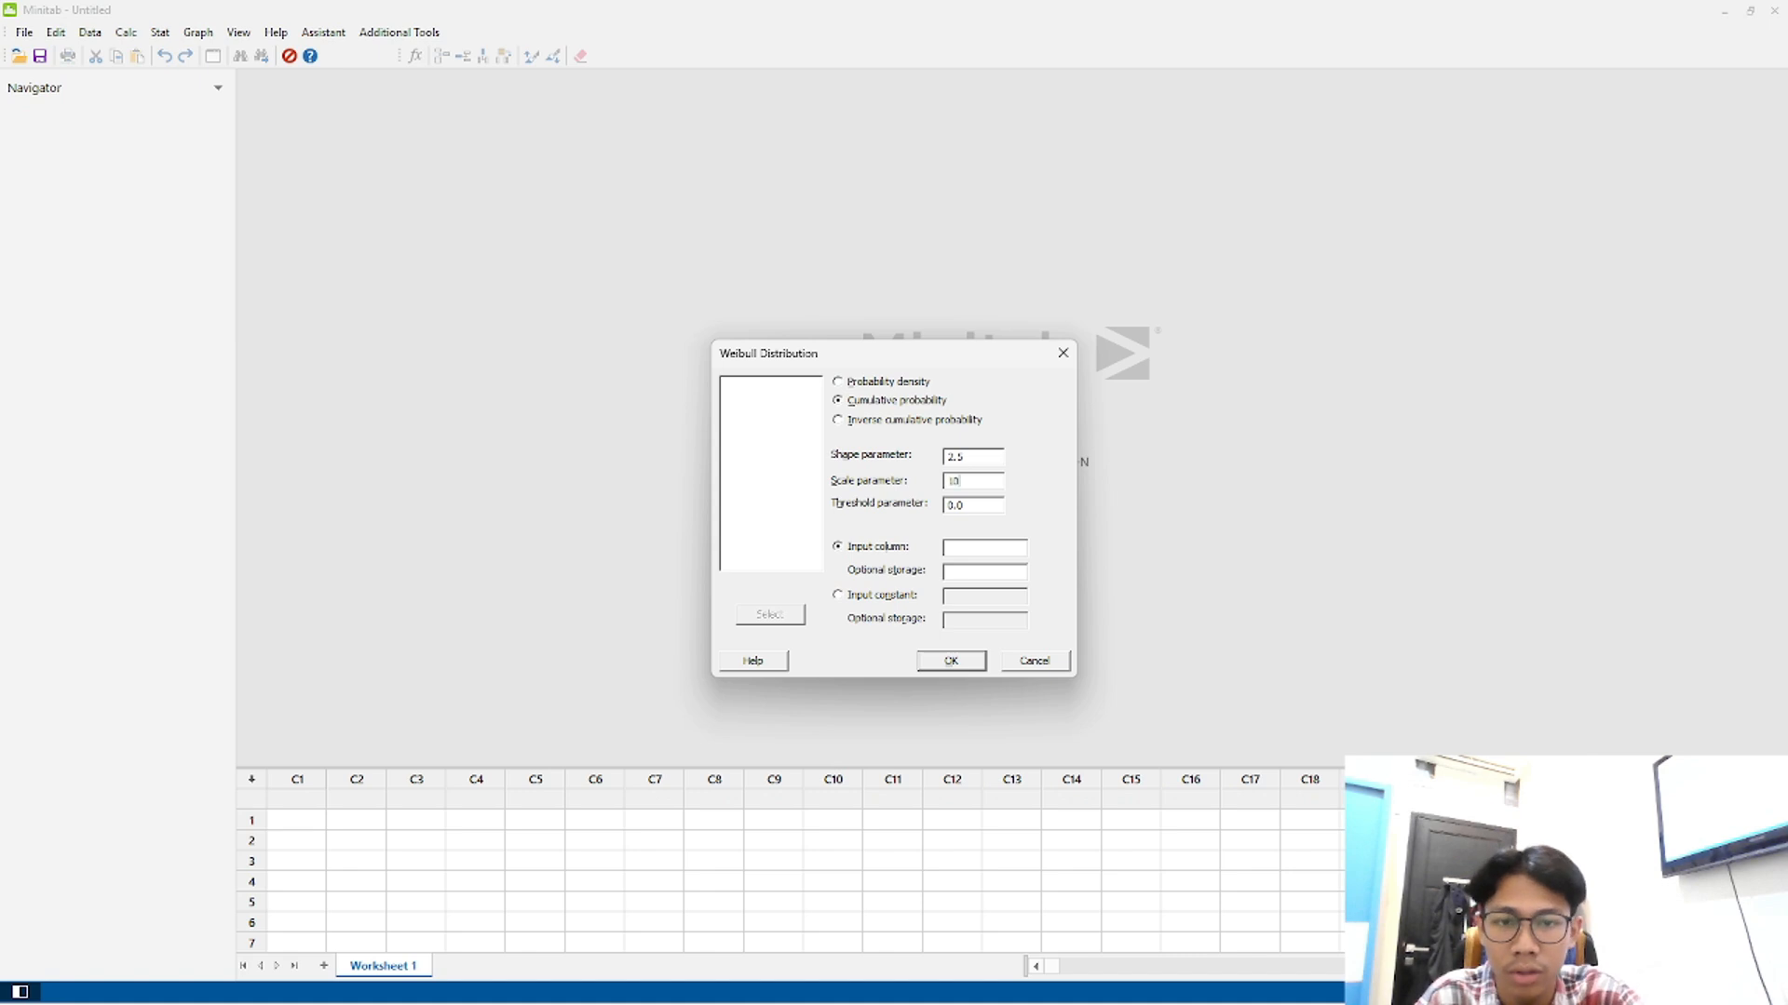
- Use 14 as the input constant and calculate the Weibull cumulative probability
left_click(852, 596)
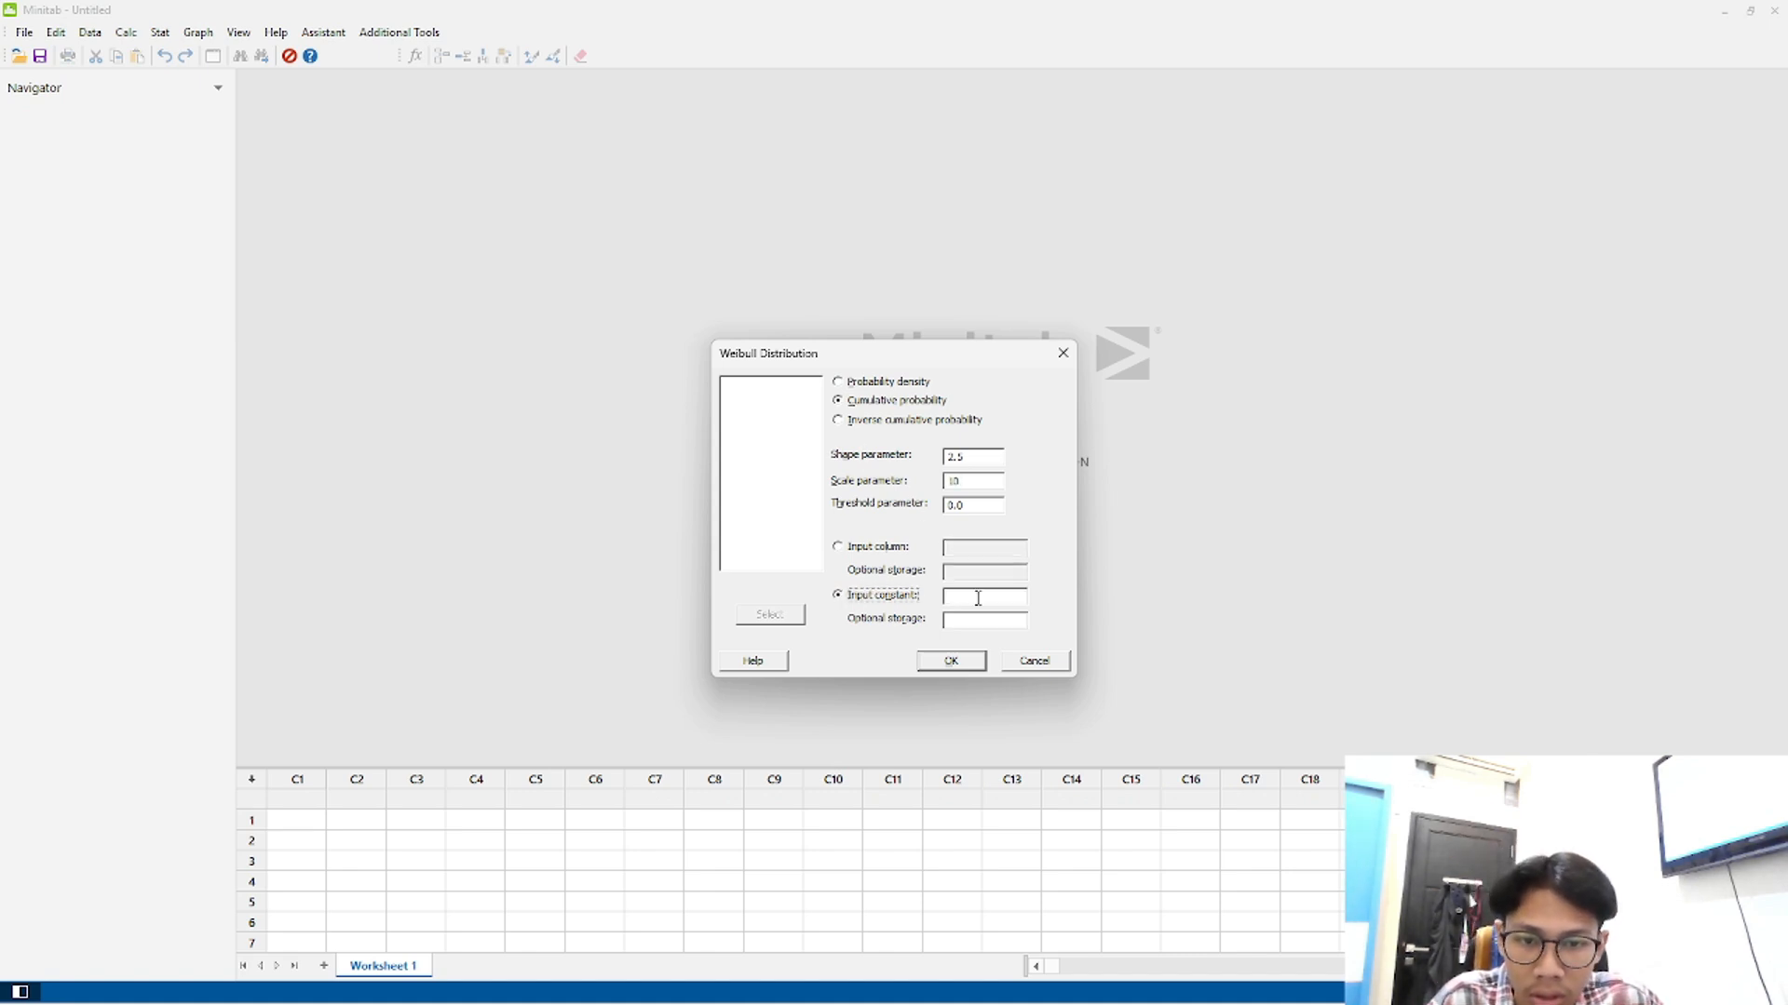
key("alt+Tab")
key("alt+Tab")
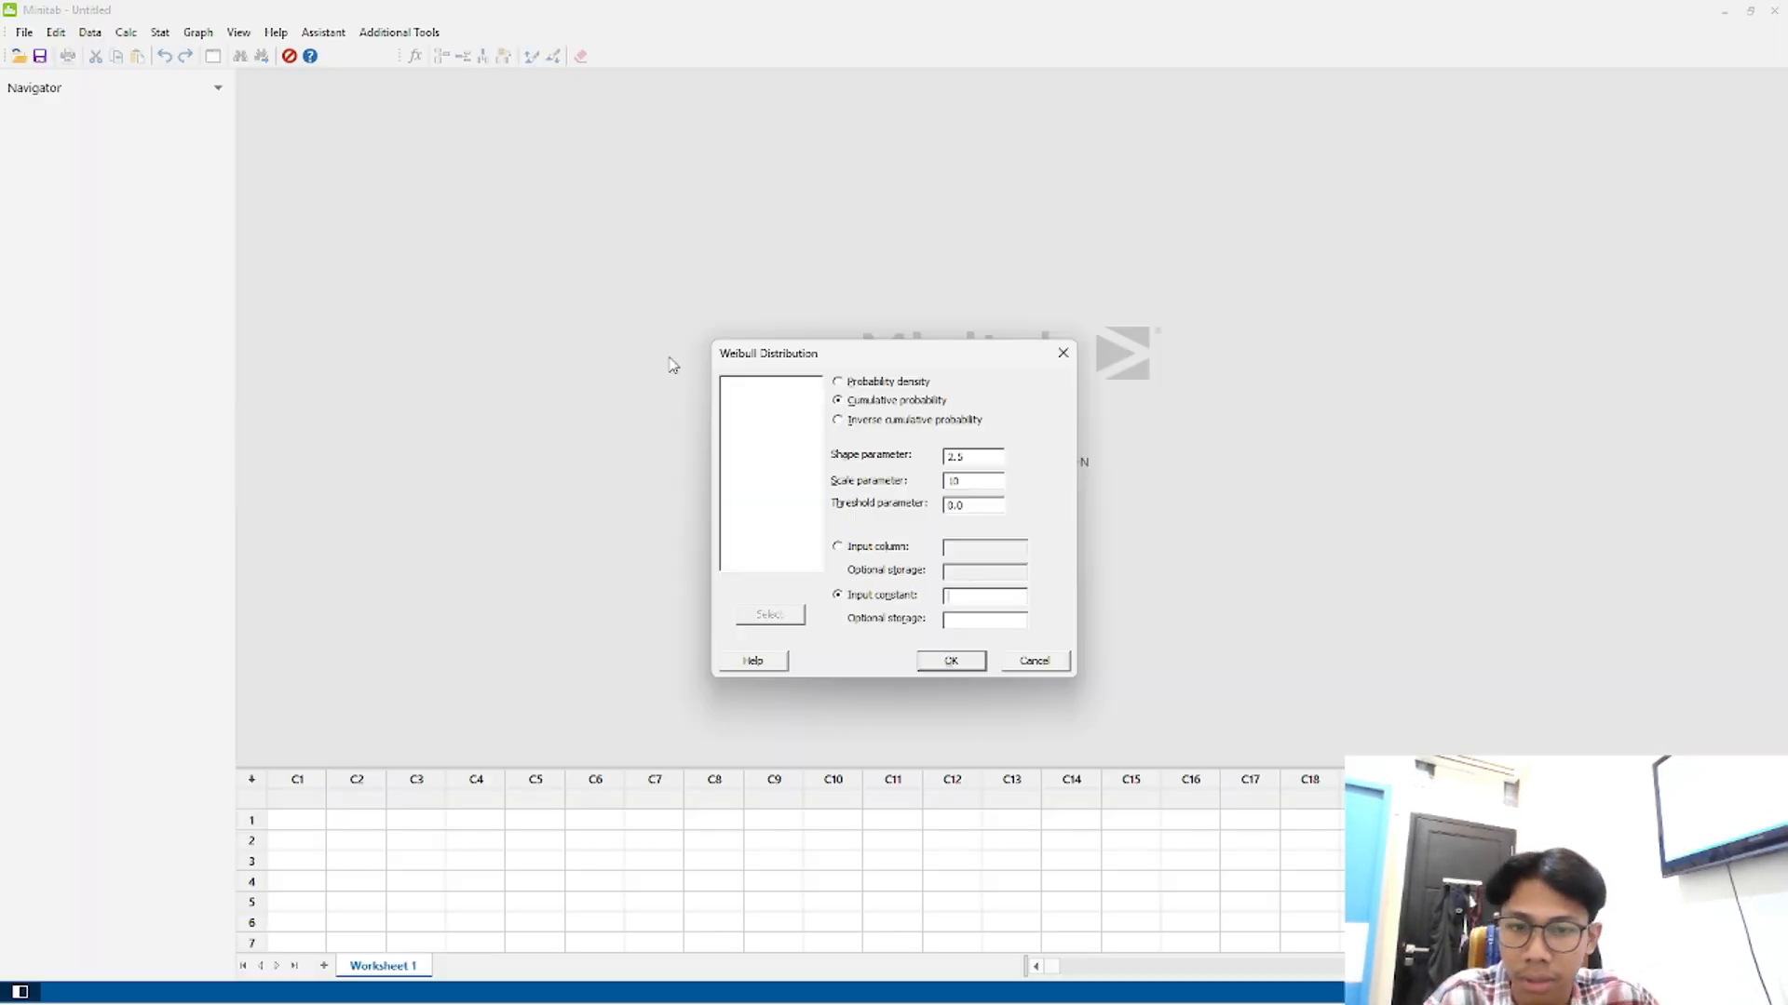
type("14")
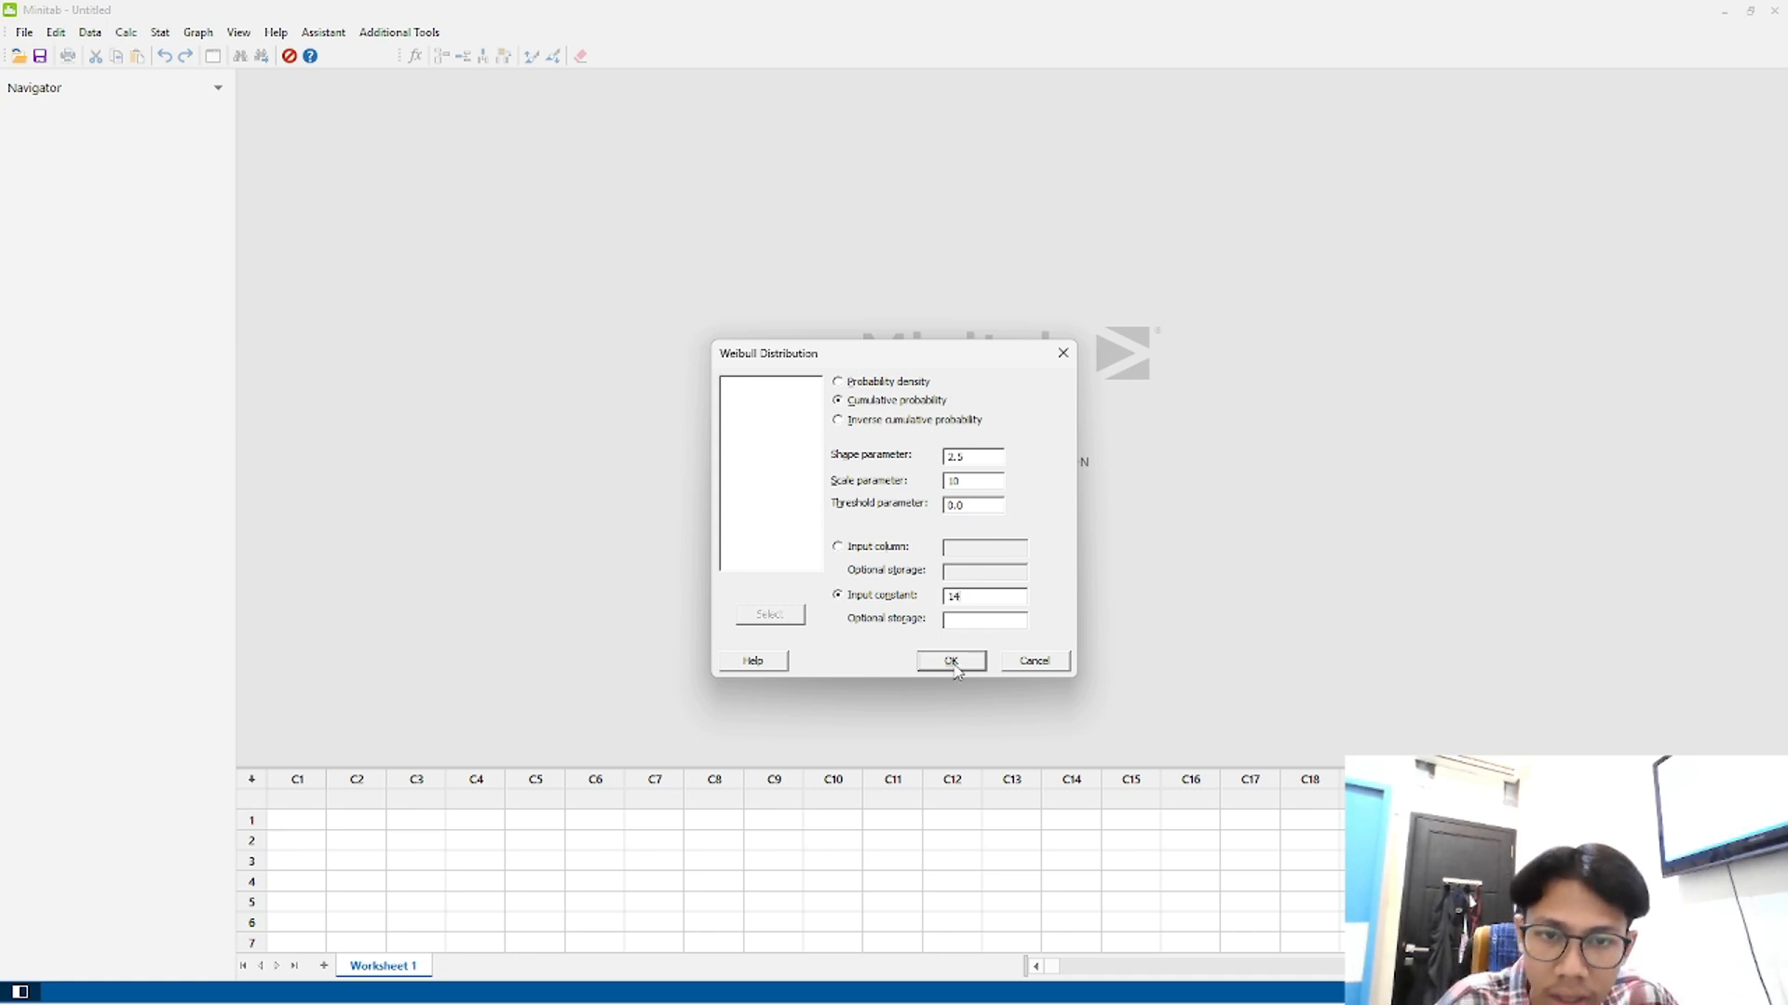
left_click(952, 662)
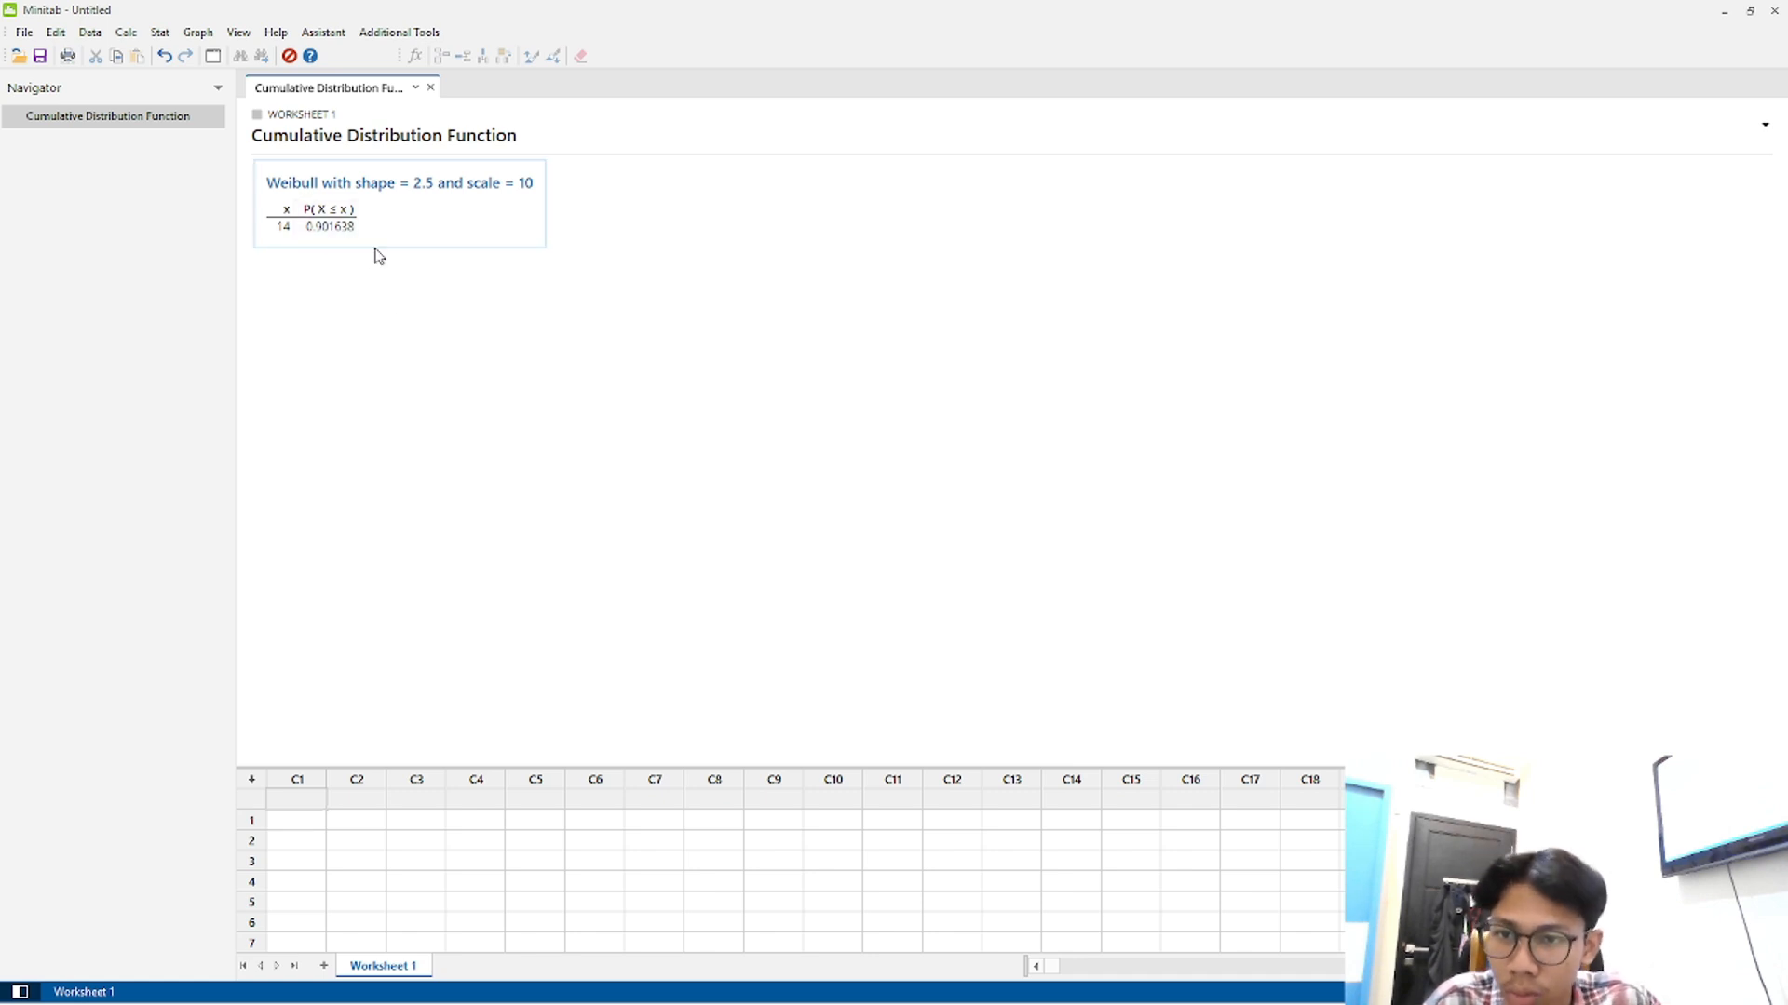
- Calculate another Weibull cumulative probability in Minitab with shape 2.5 and scale 10, using 6 as the input constant
left_click(129, 34)
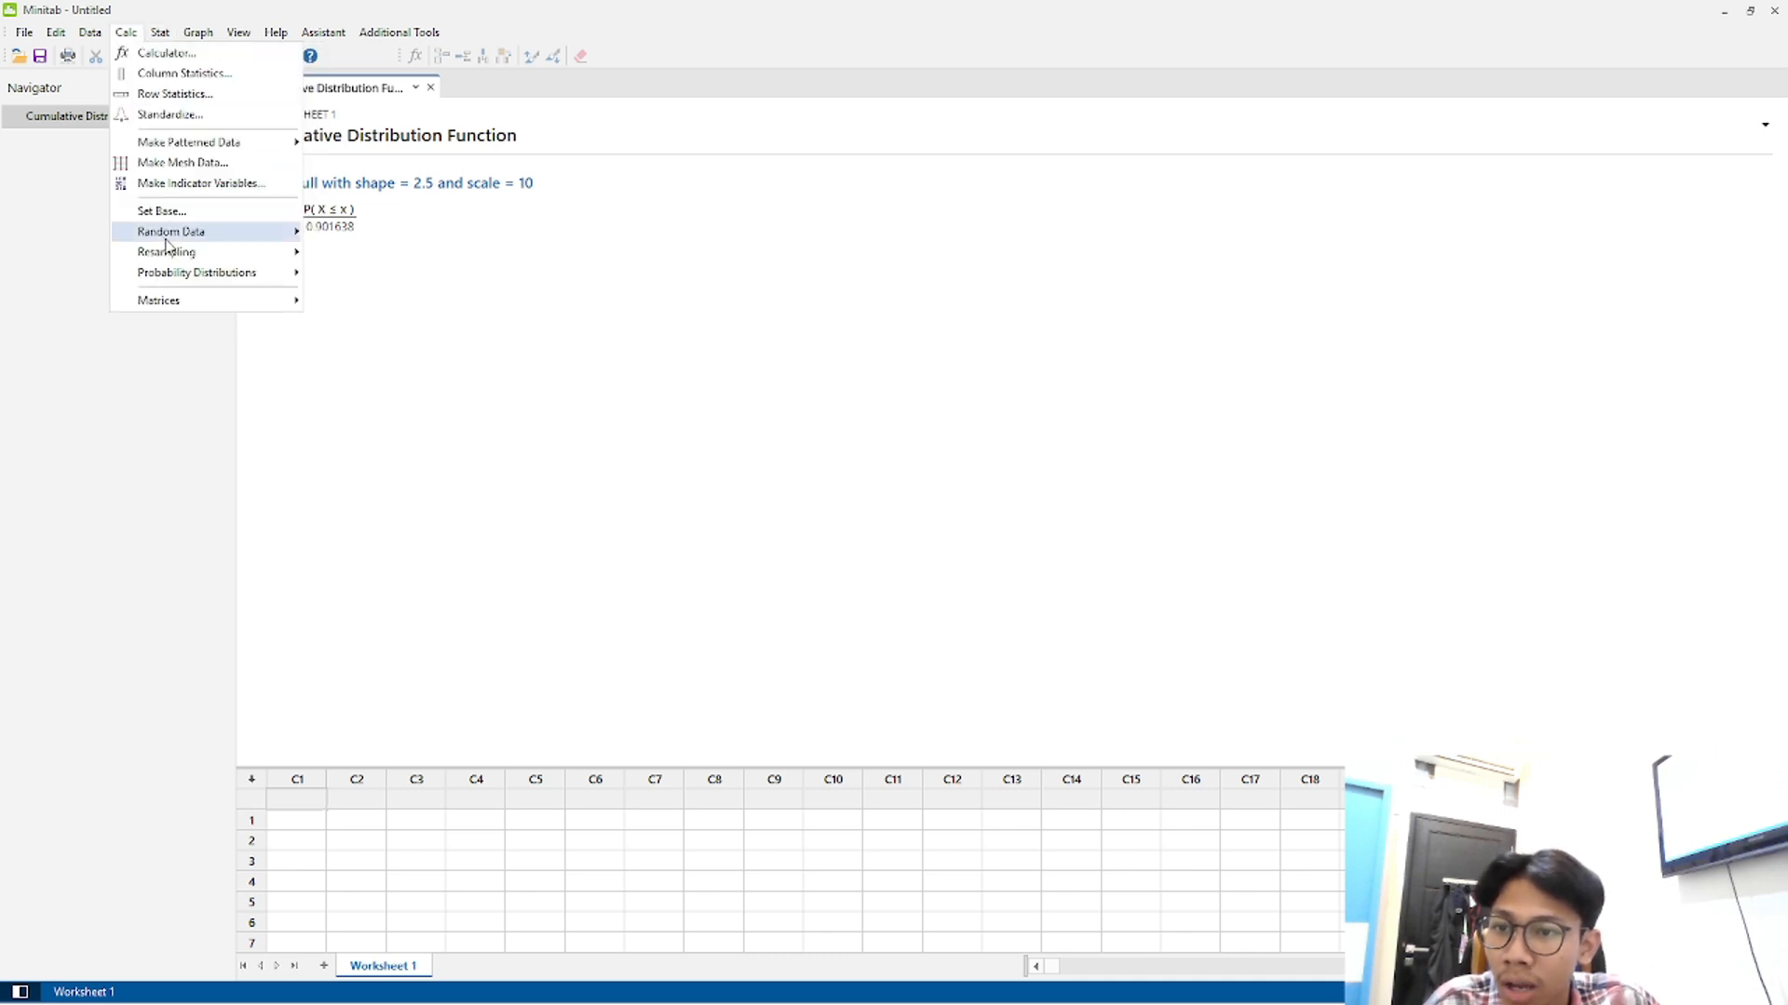
mouse_move(140, 272)
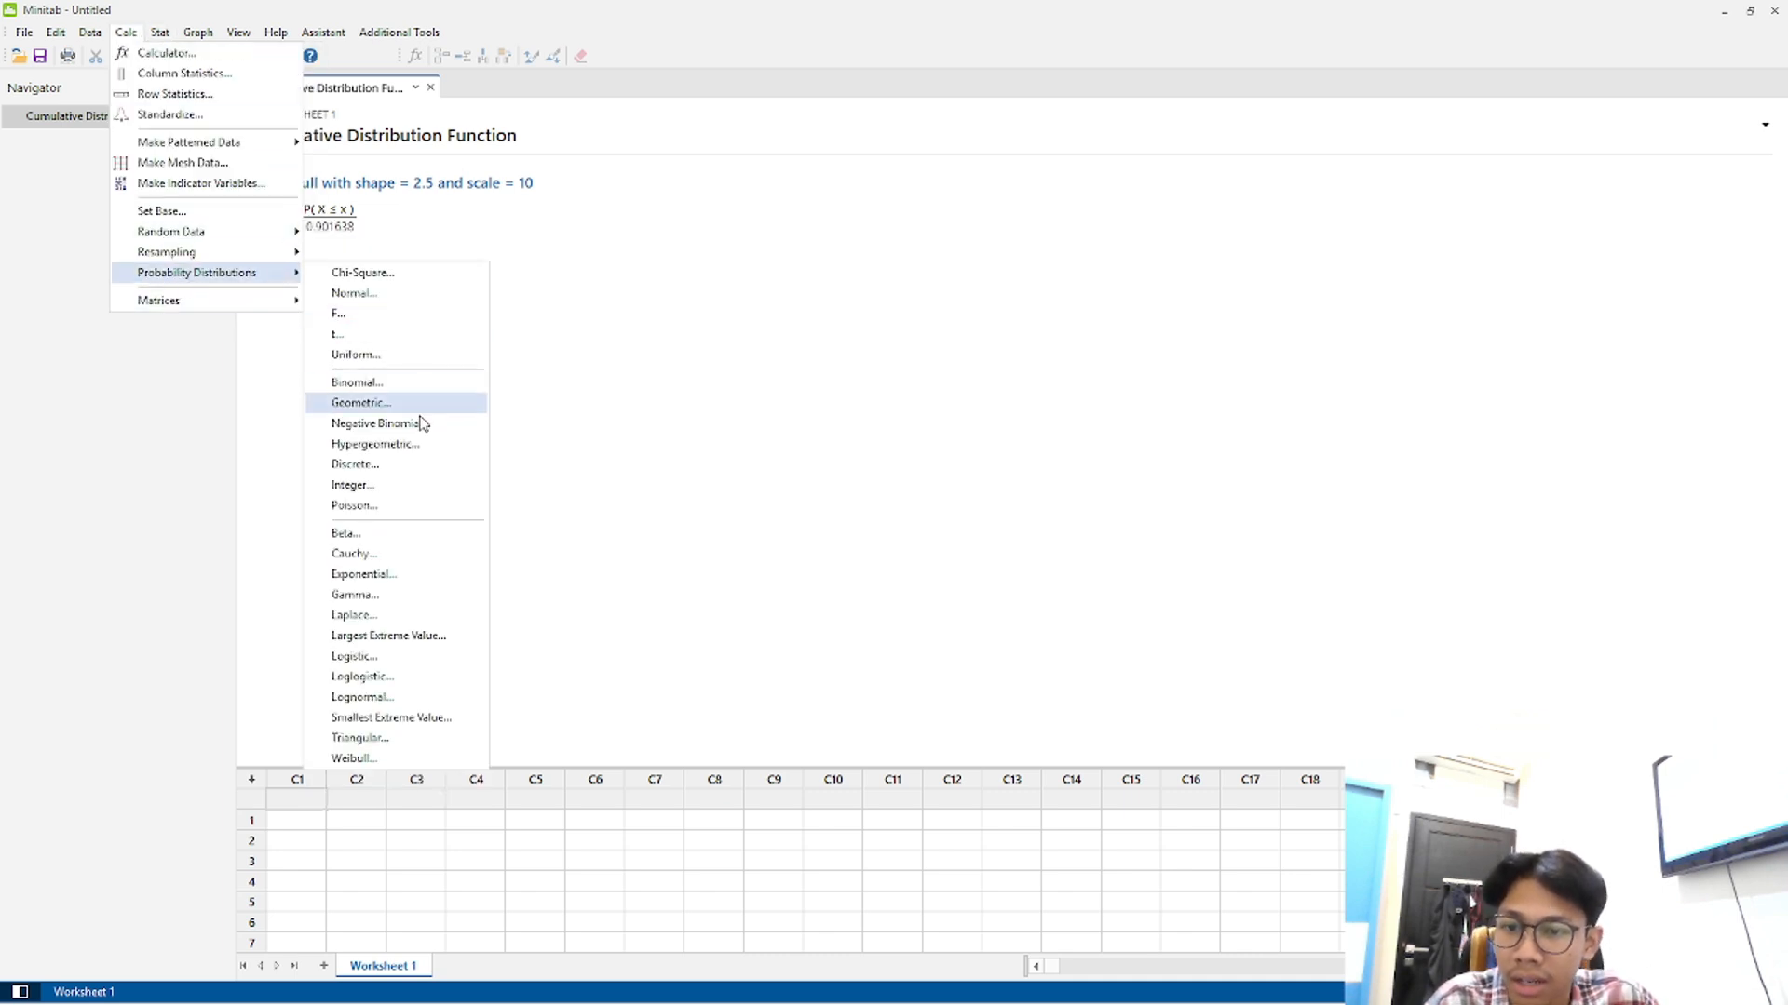
left_click(373, 758)
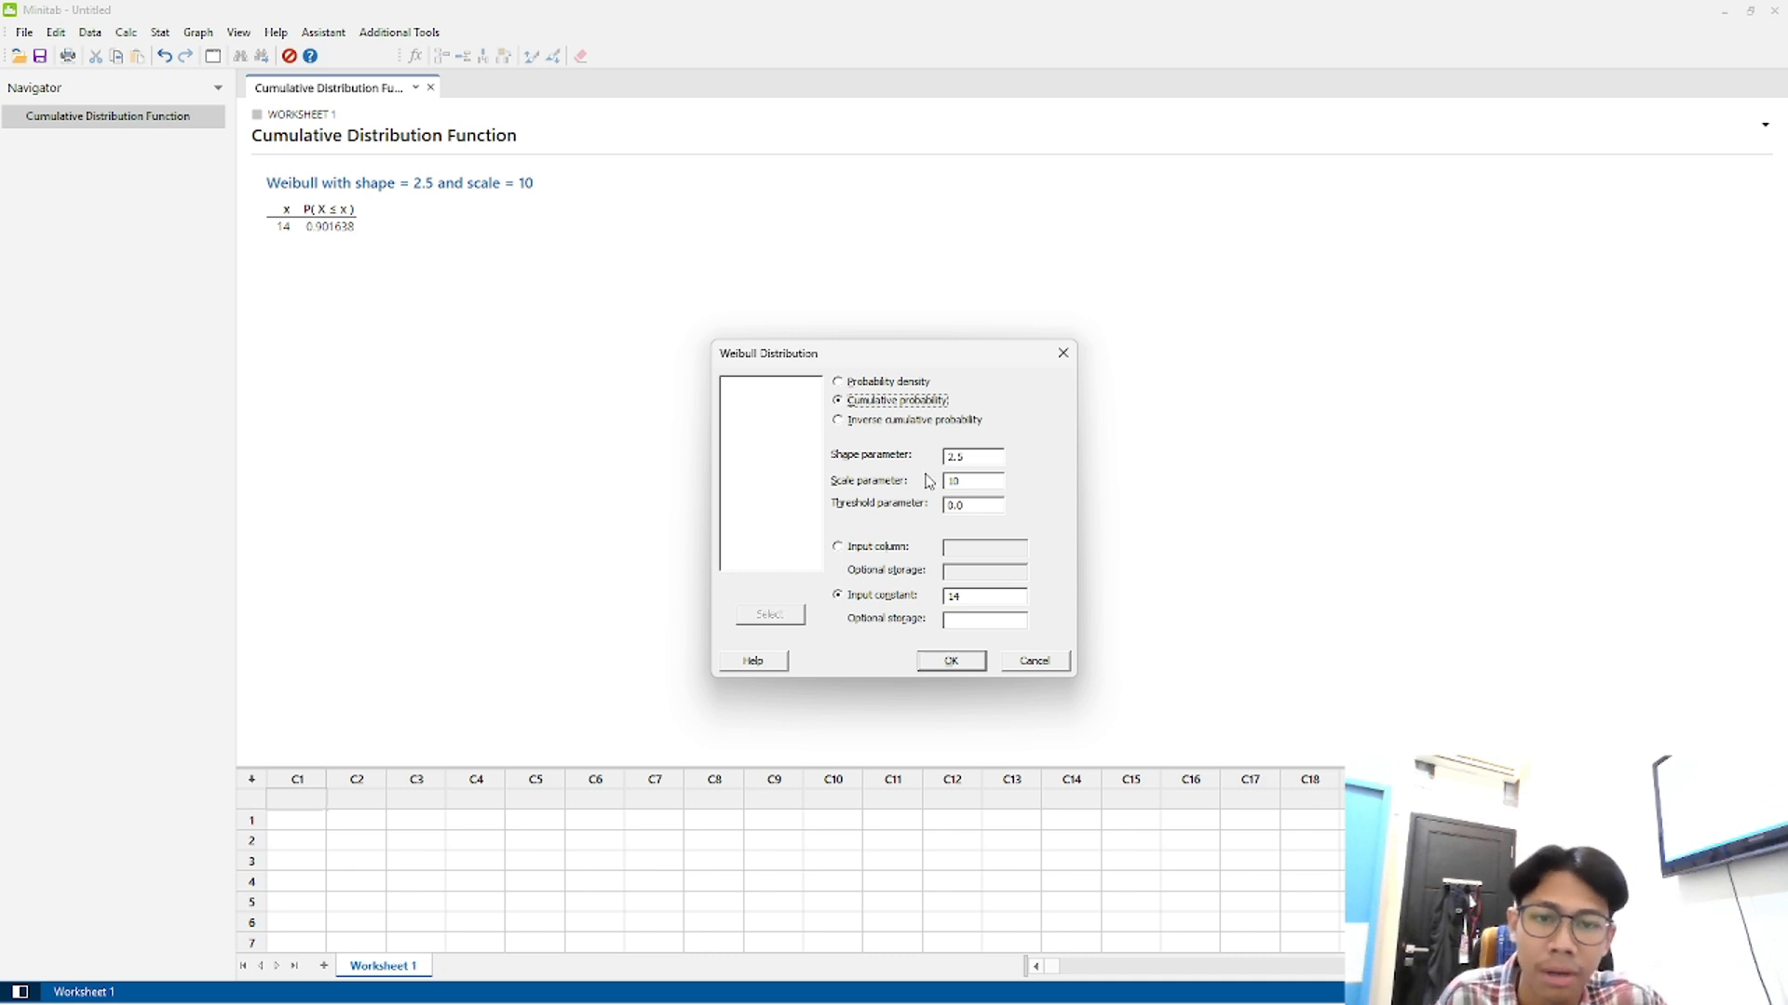
double_click(984, 599)
type("6")
left_click(963, 662)
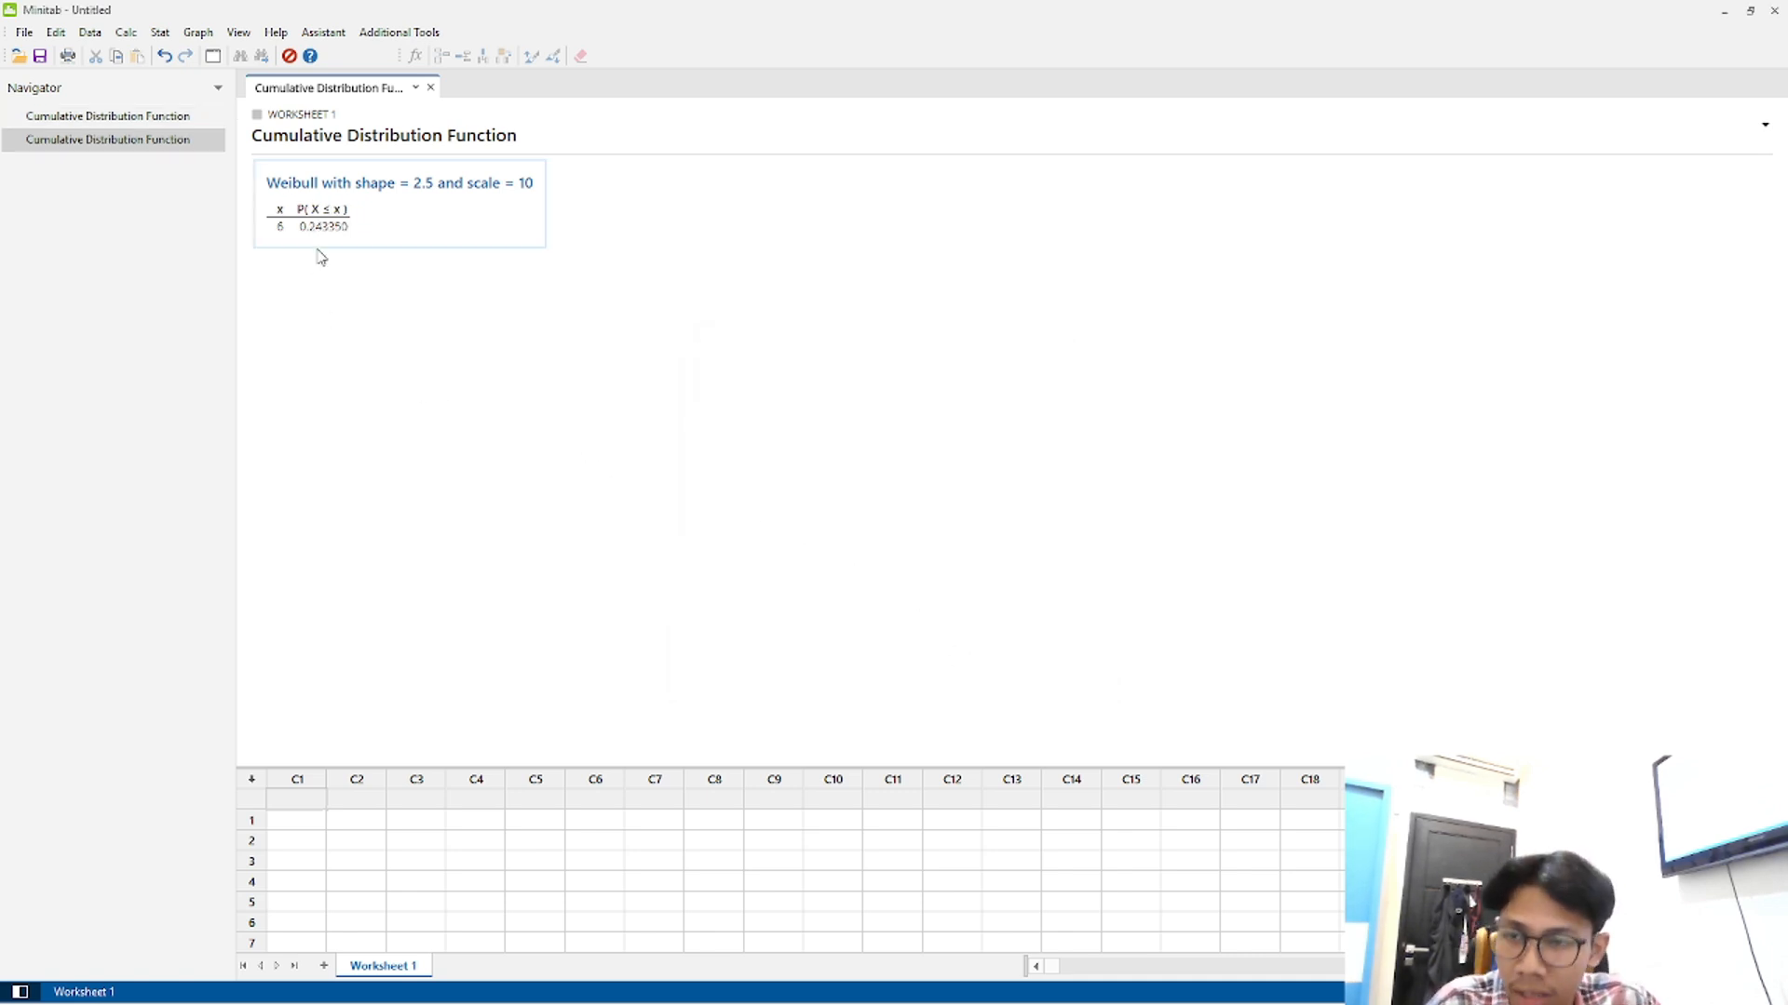
- Compare the conditional probability in RStudio's console with Minitab's Weibull cumulative results for 14 and 6
key("alt+Tab")
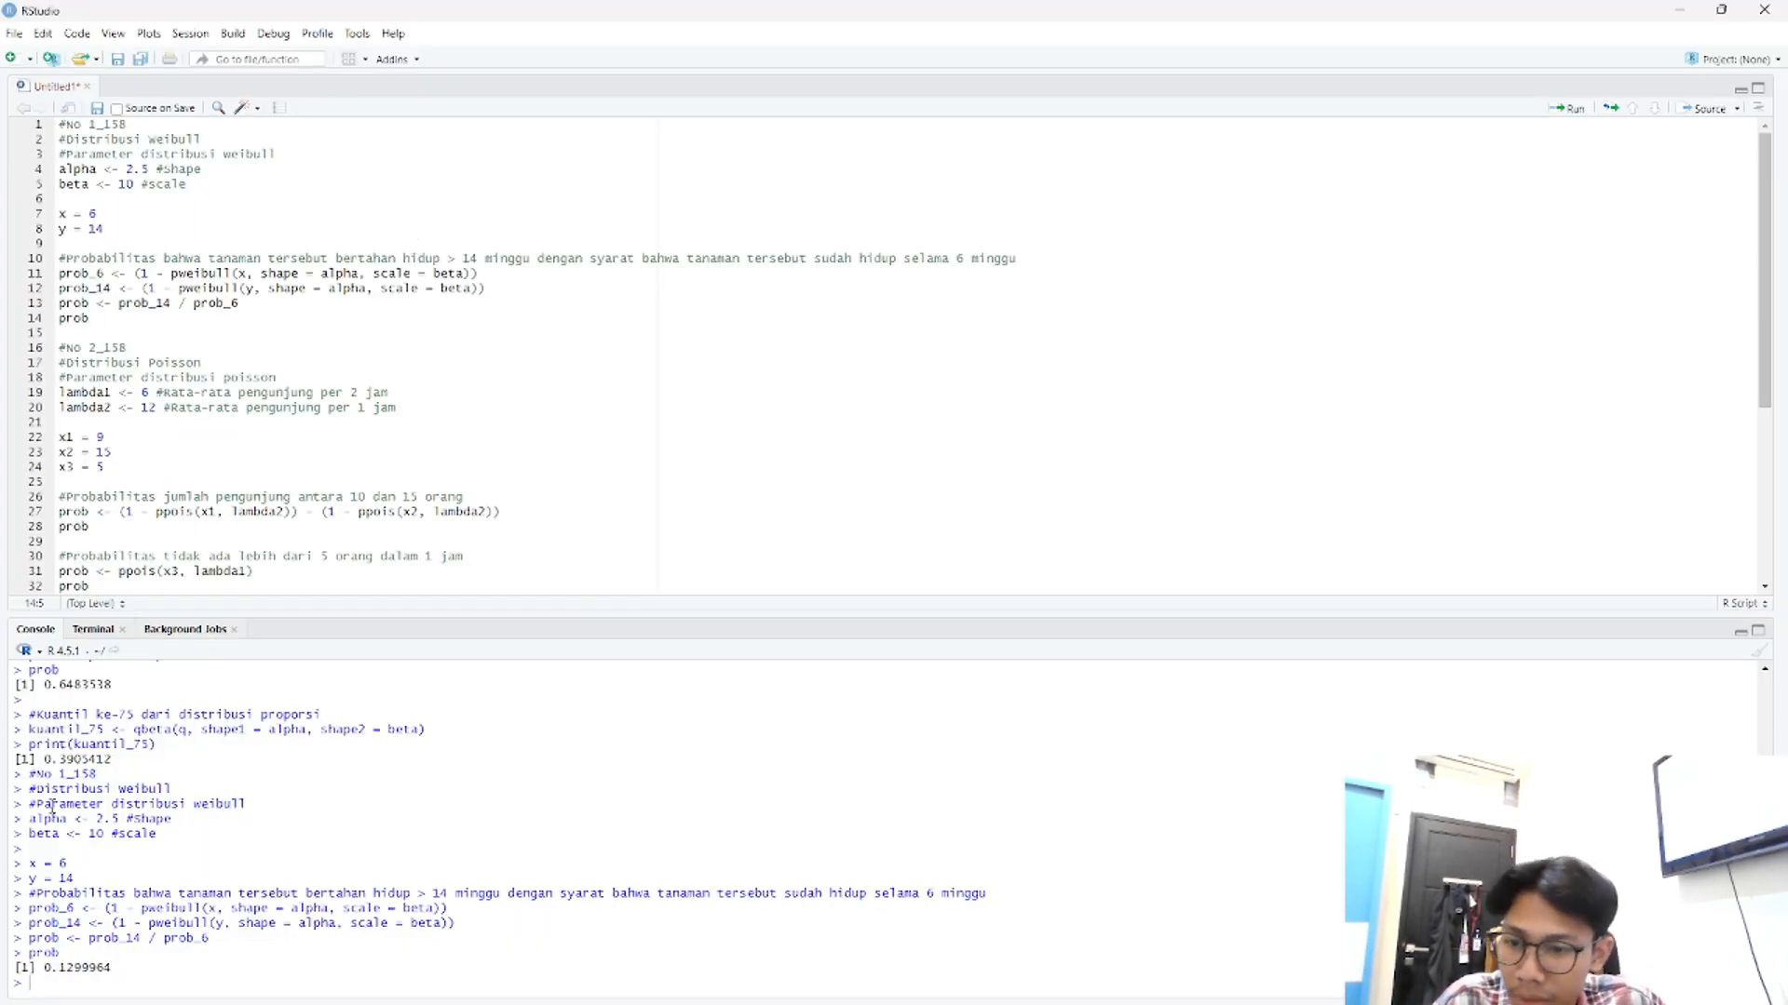
left_click_drag(36, 968, 135, 973)
left_click(180, 891)
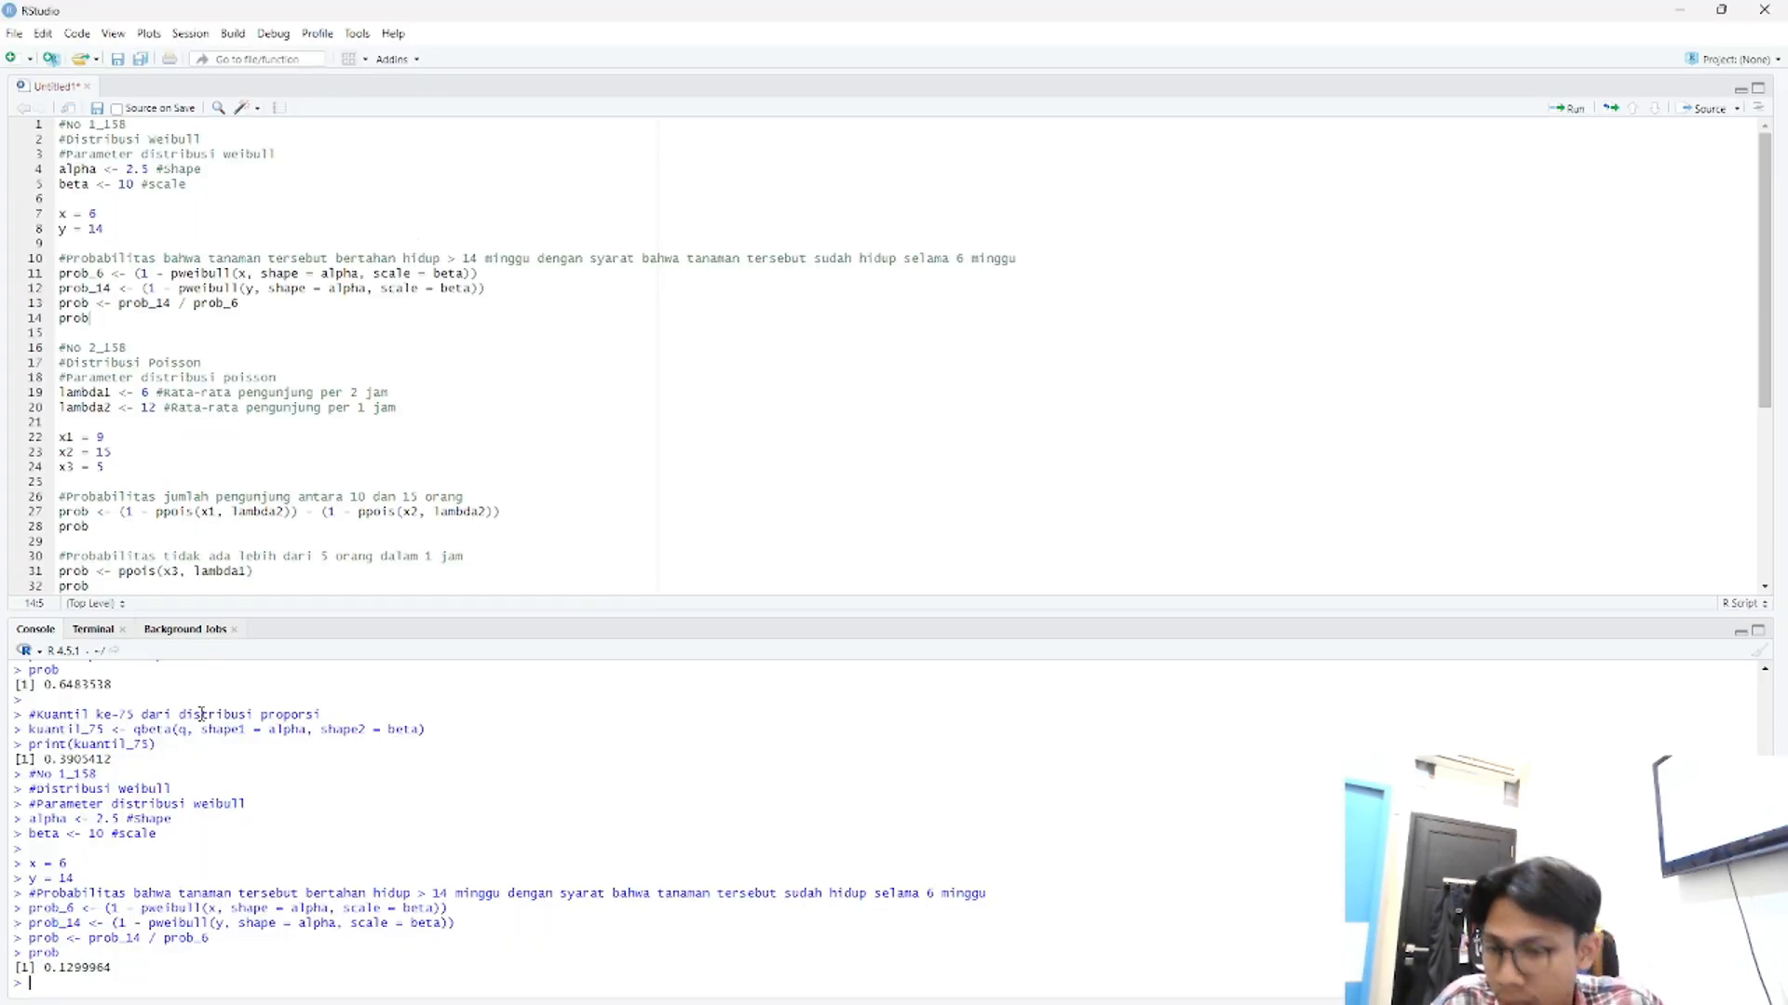
key("alt+Tab")
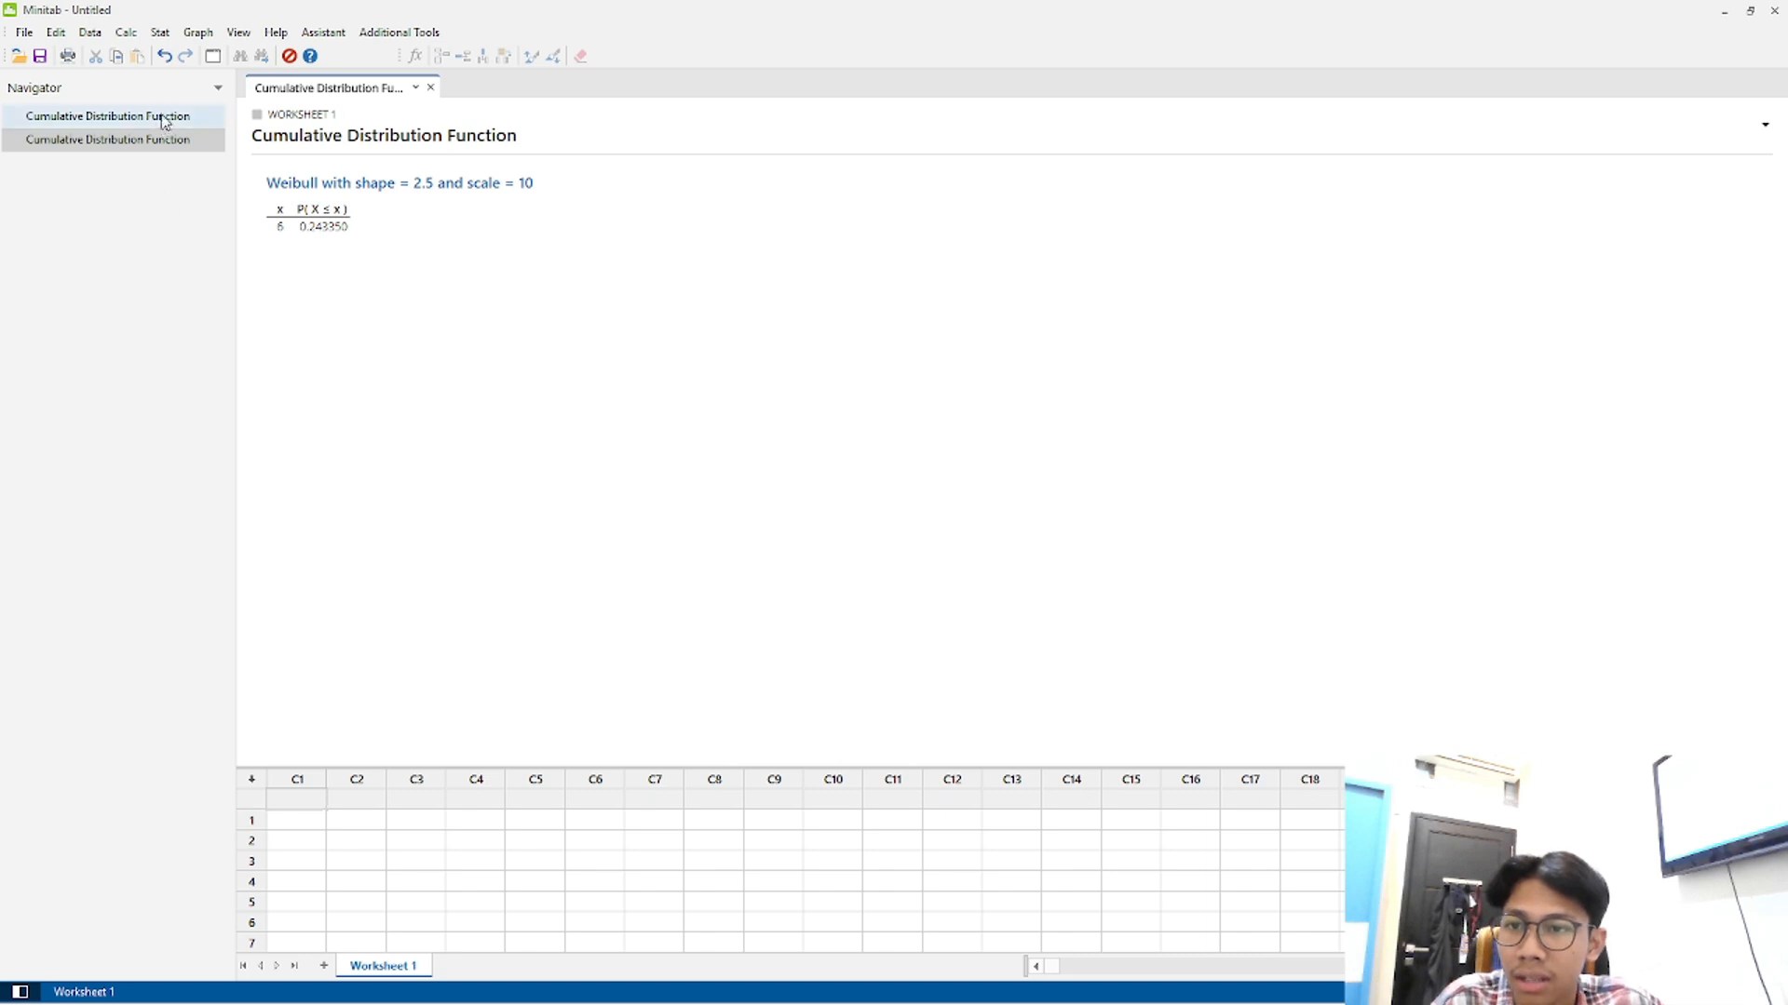
left_click(165, 122)
left_click(169, 142)
left_click(183, 120)
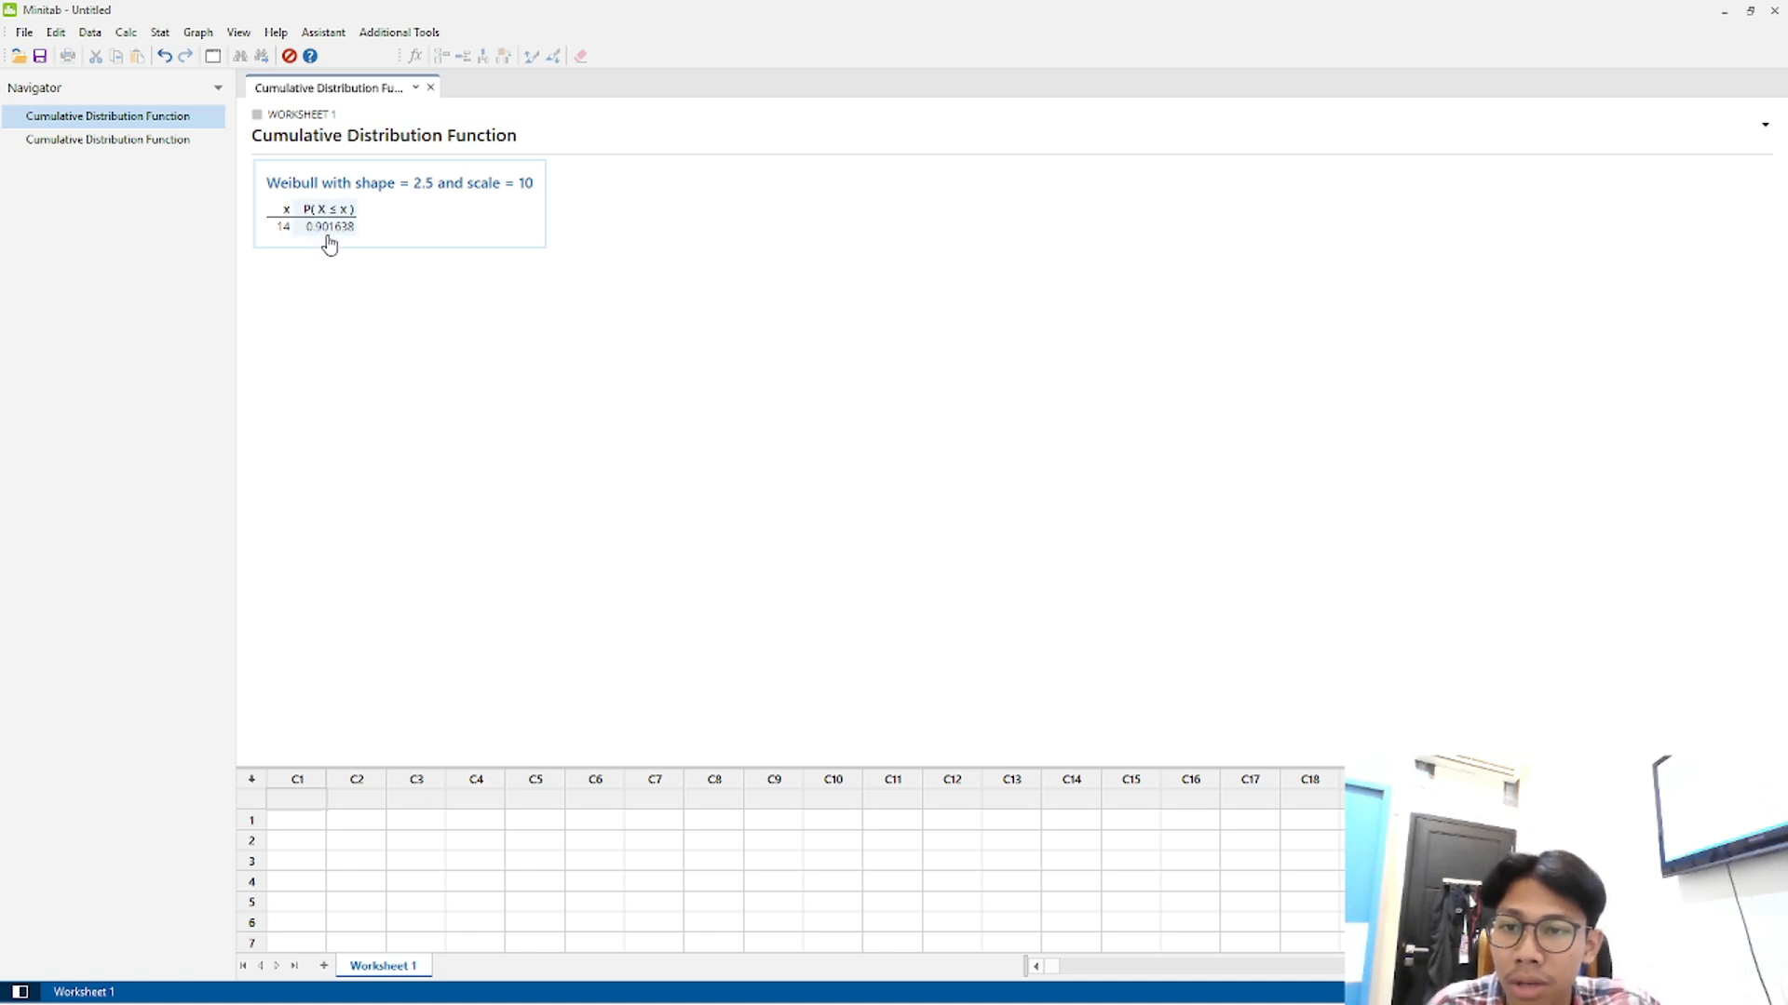
left_click(150, 140)
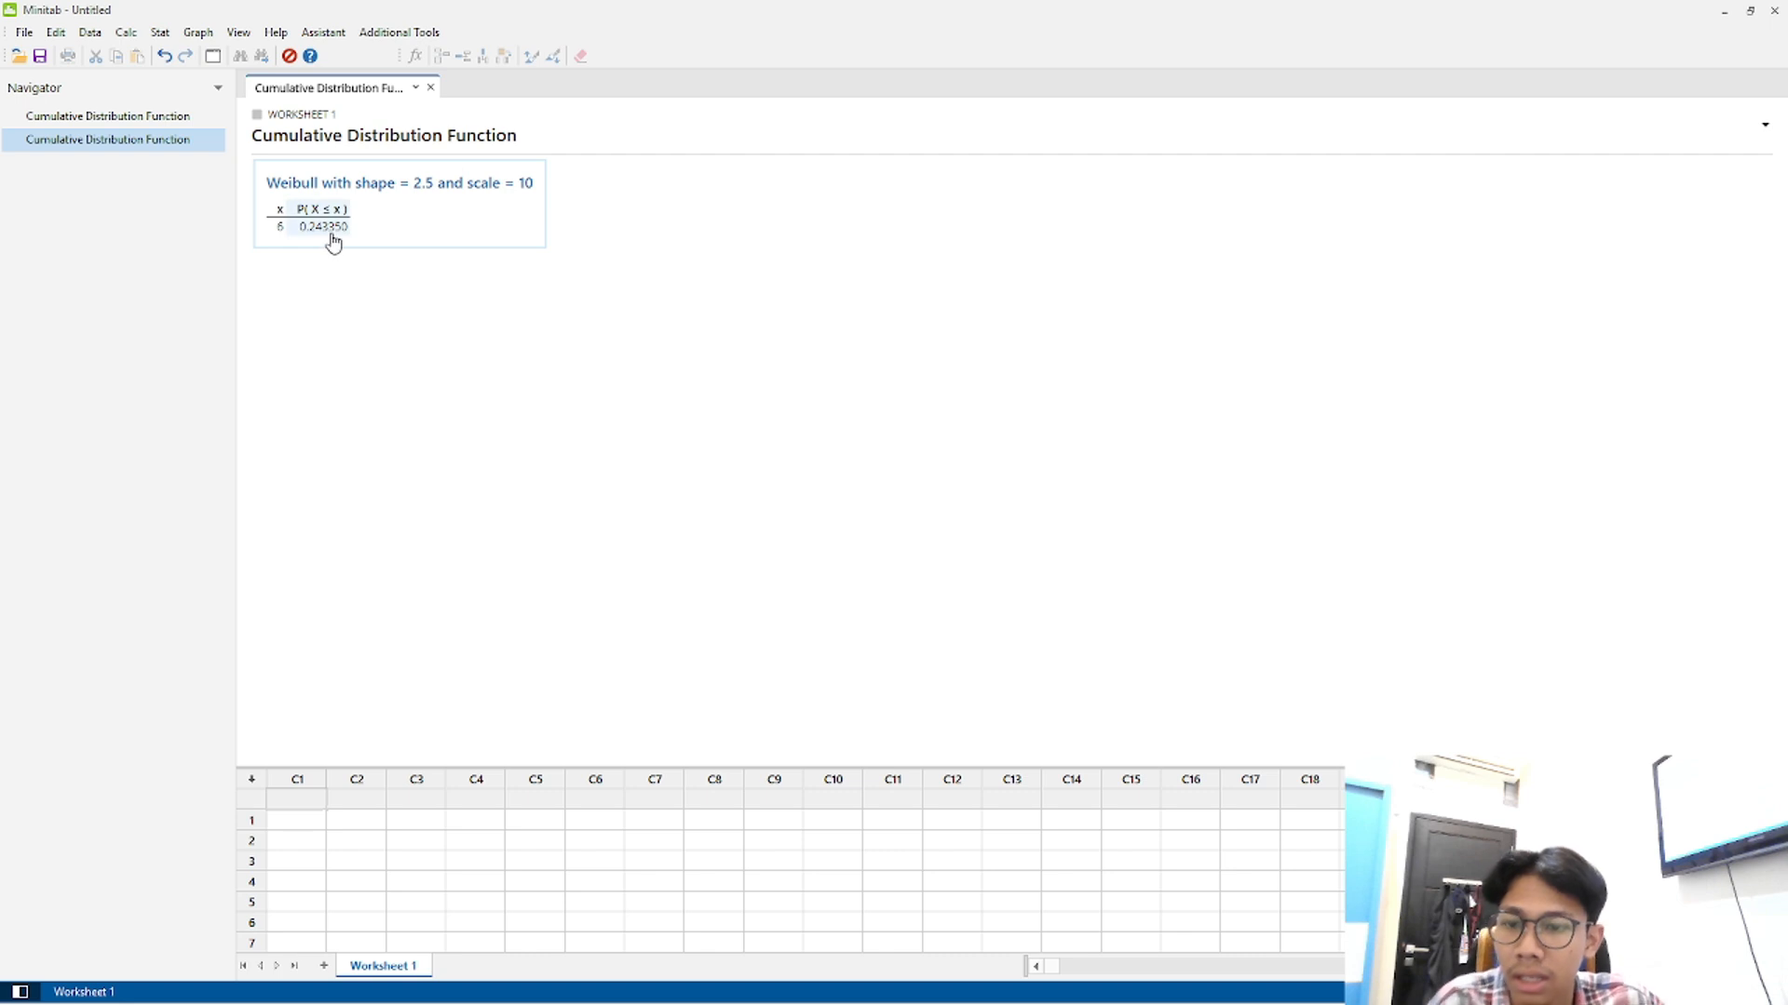
key("alt+Tab")
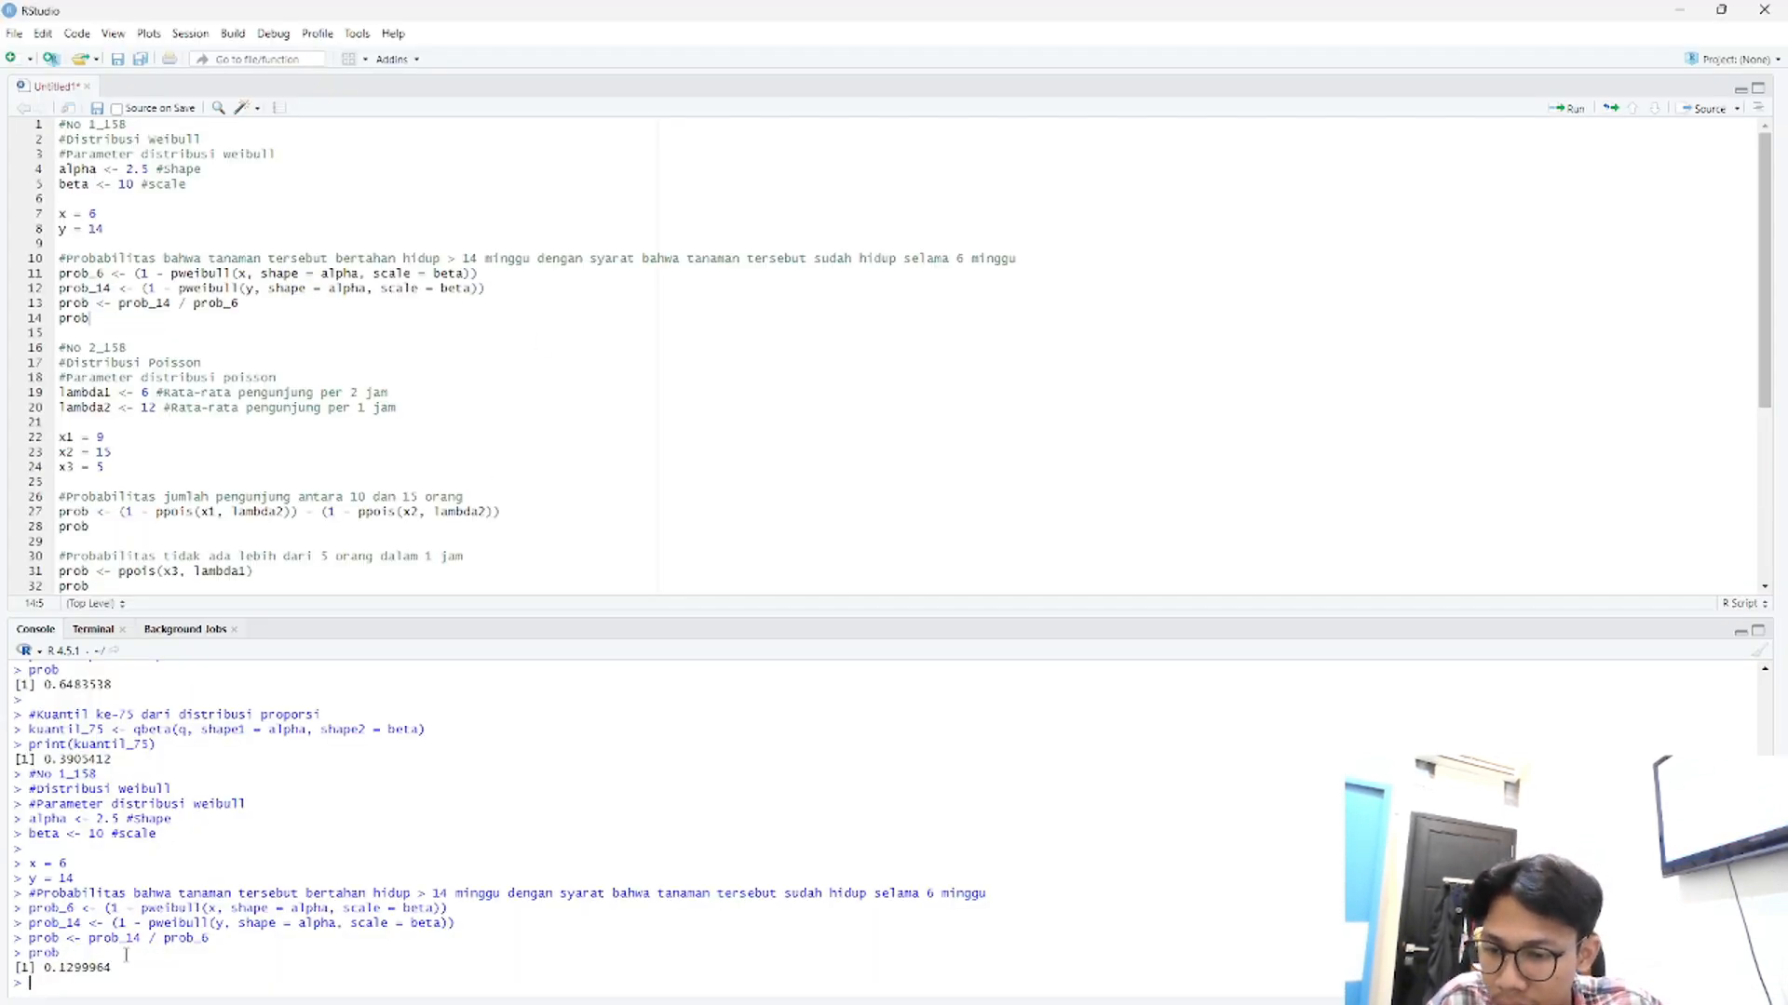
key("alt+Tab")
key("alt+Tab")
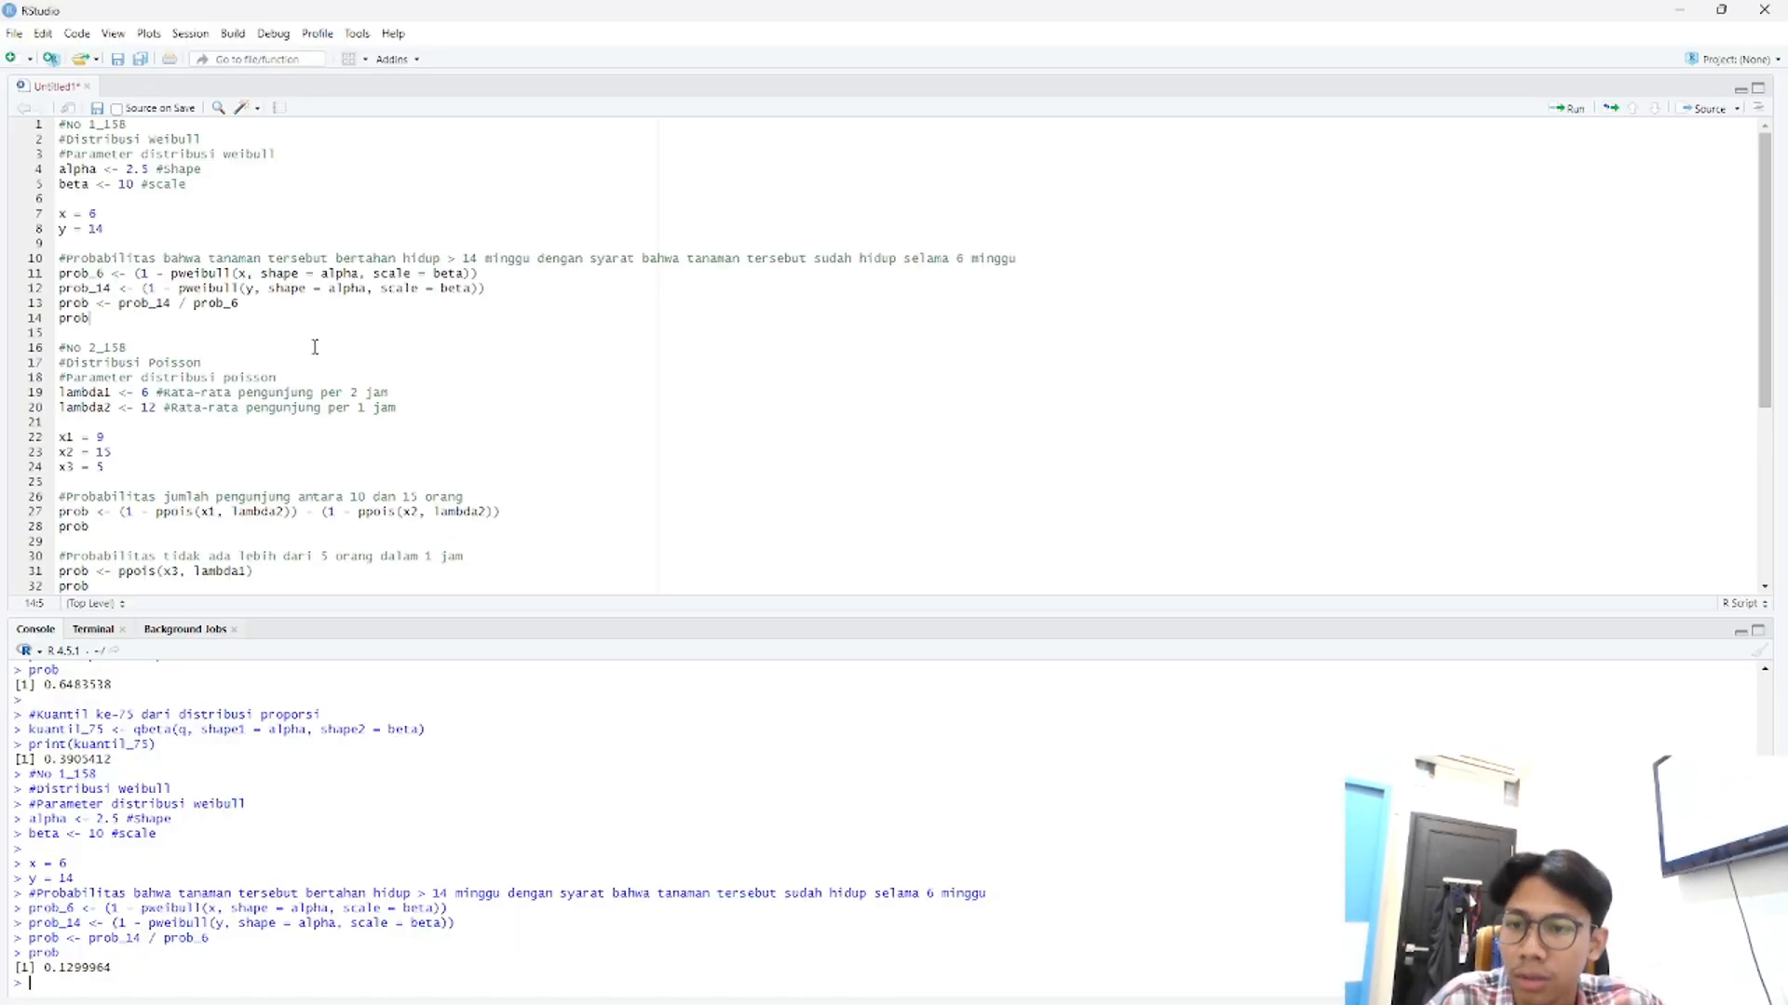
- Read problem 2 in the assignment PDF and the note on using the Poisson distribution, and find its section in the R script
key("alt+Tab")
key("alt+Tab")
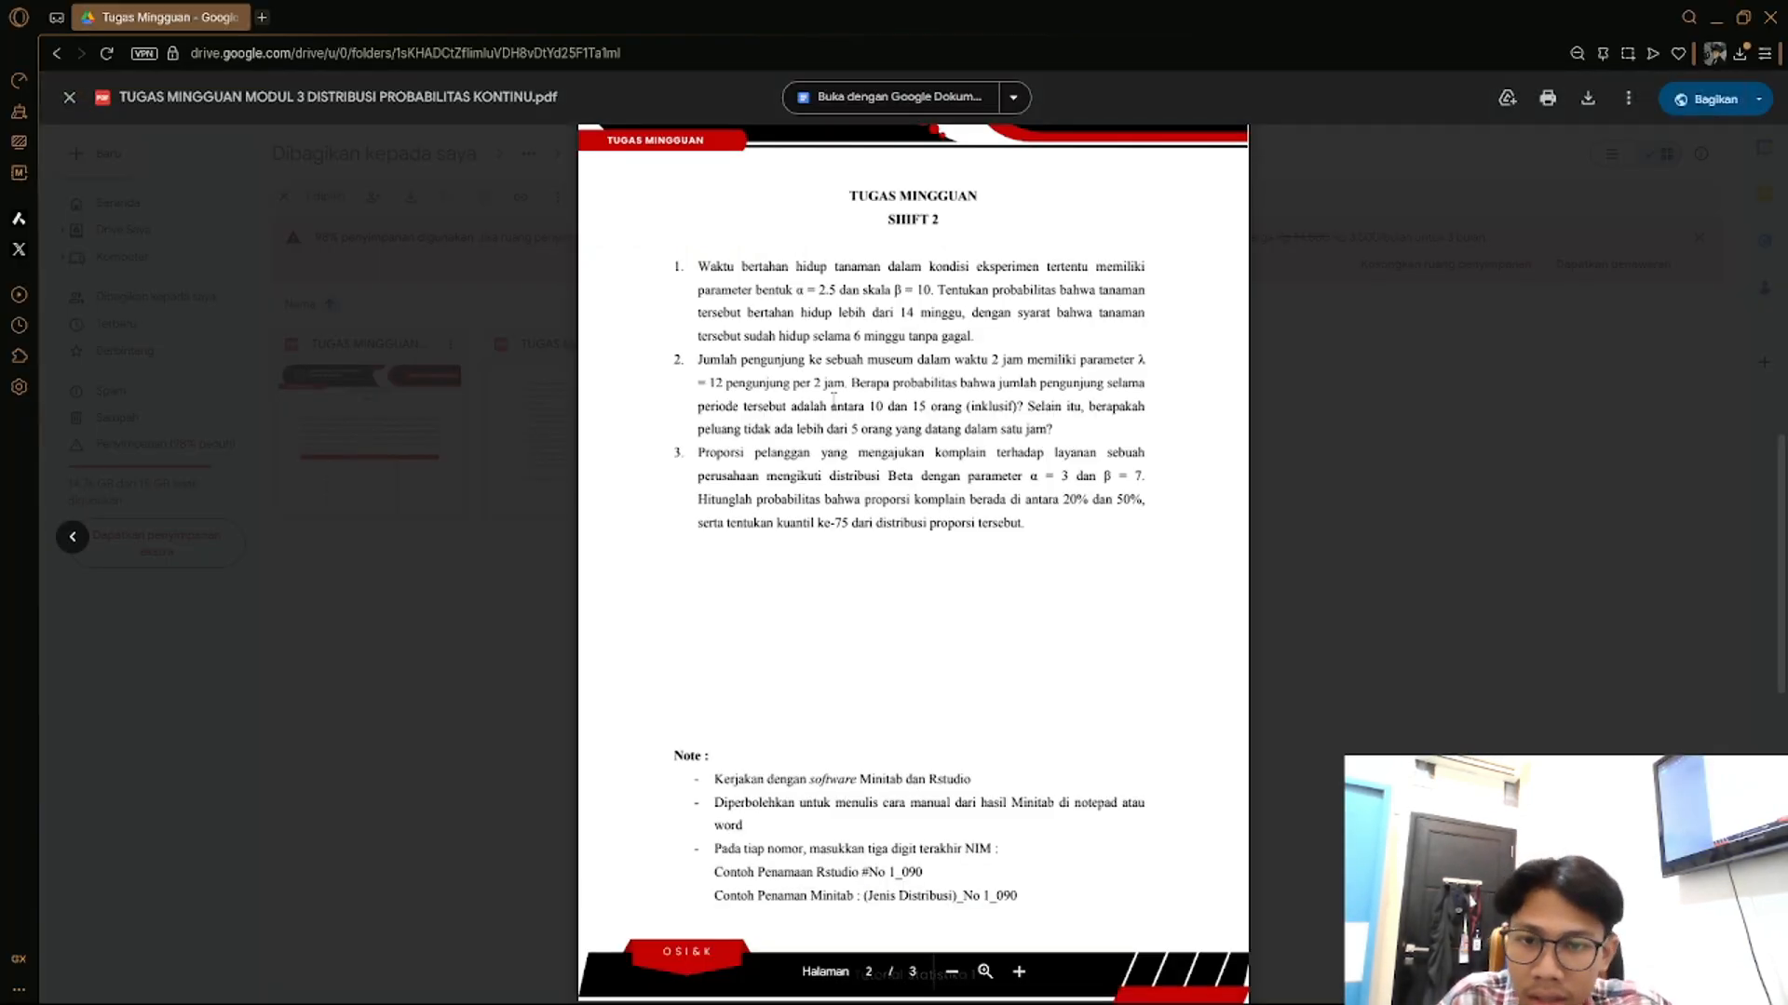
key("alt+Tab")
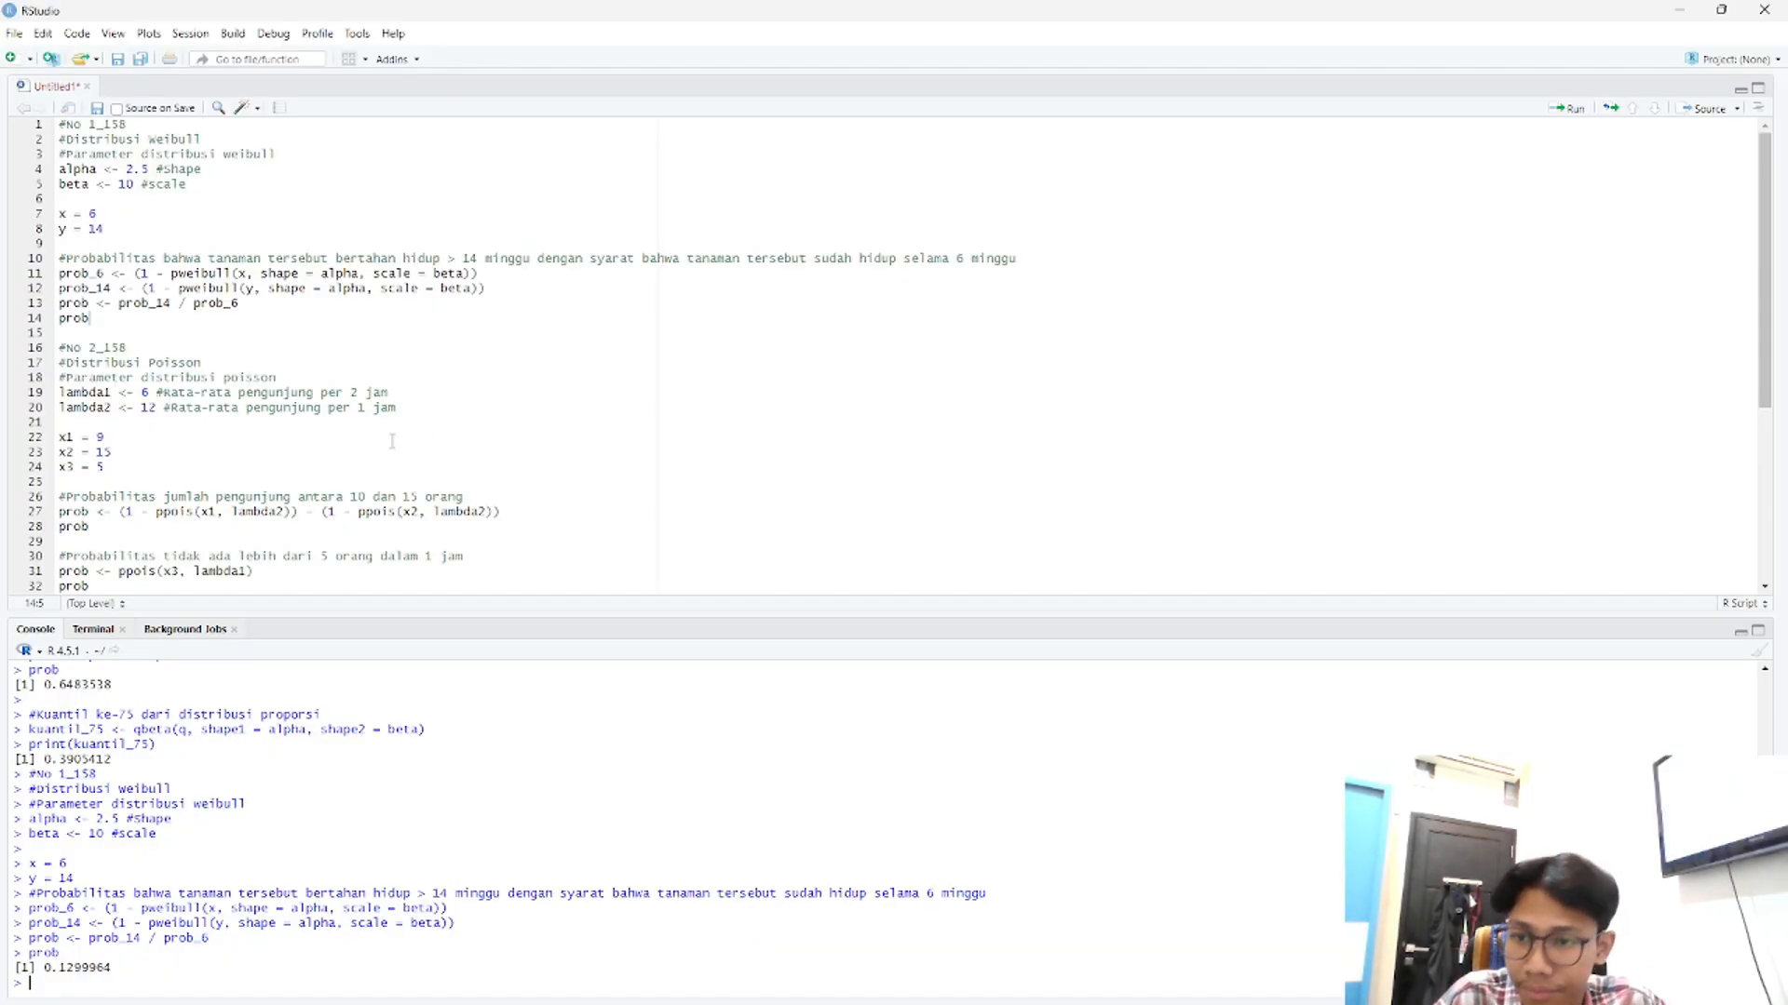
scroll(838, 308, "down", 3)
key("alt+Tab")
key("alt+Tab")
key("alt+Tab")
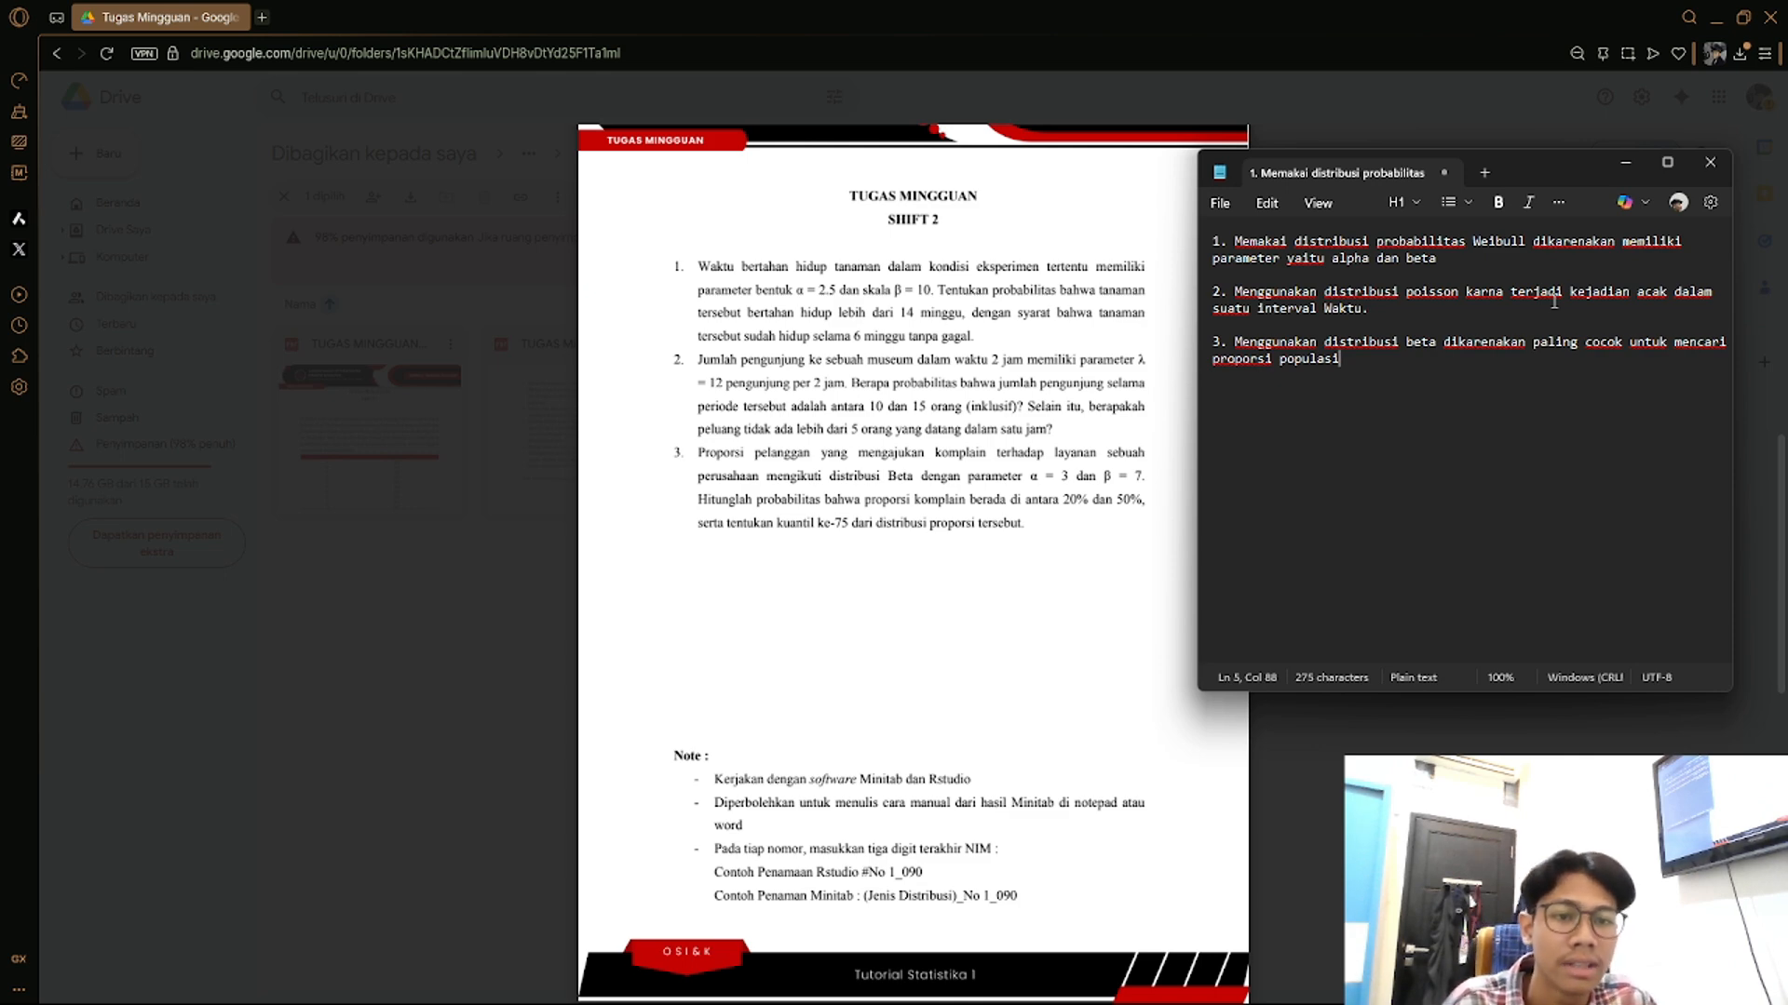
left_click(1624, 163)
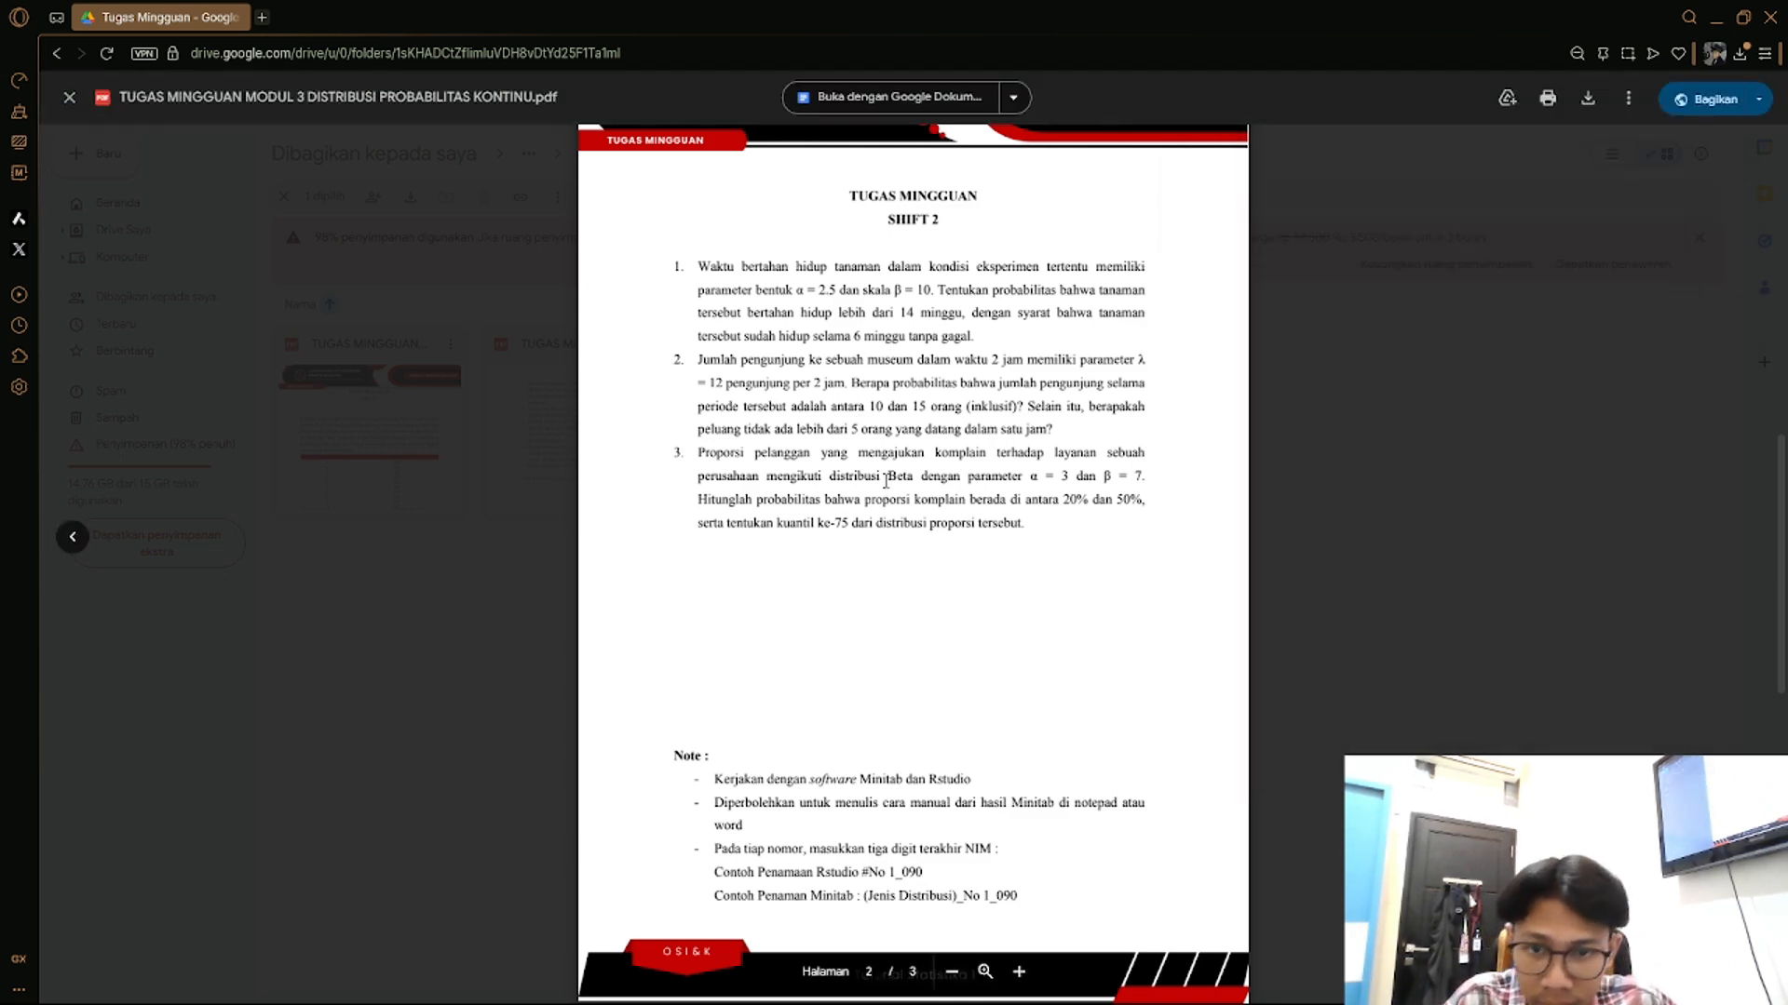
key("alt+Tab")
key("alt+Tab")
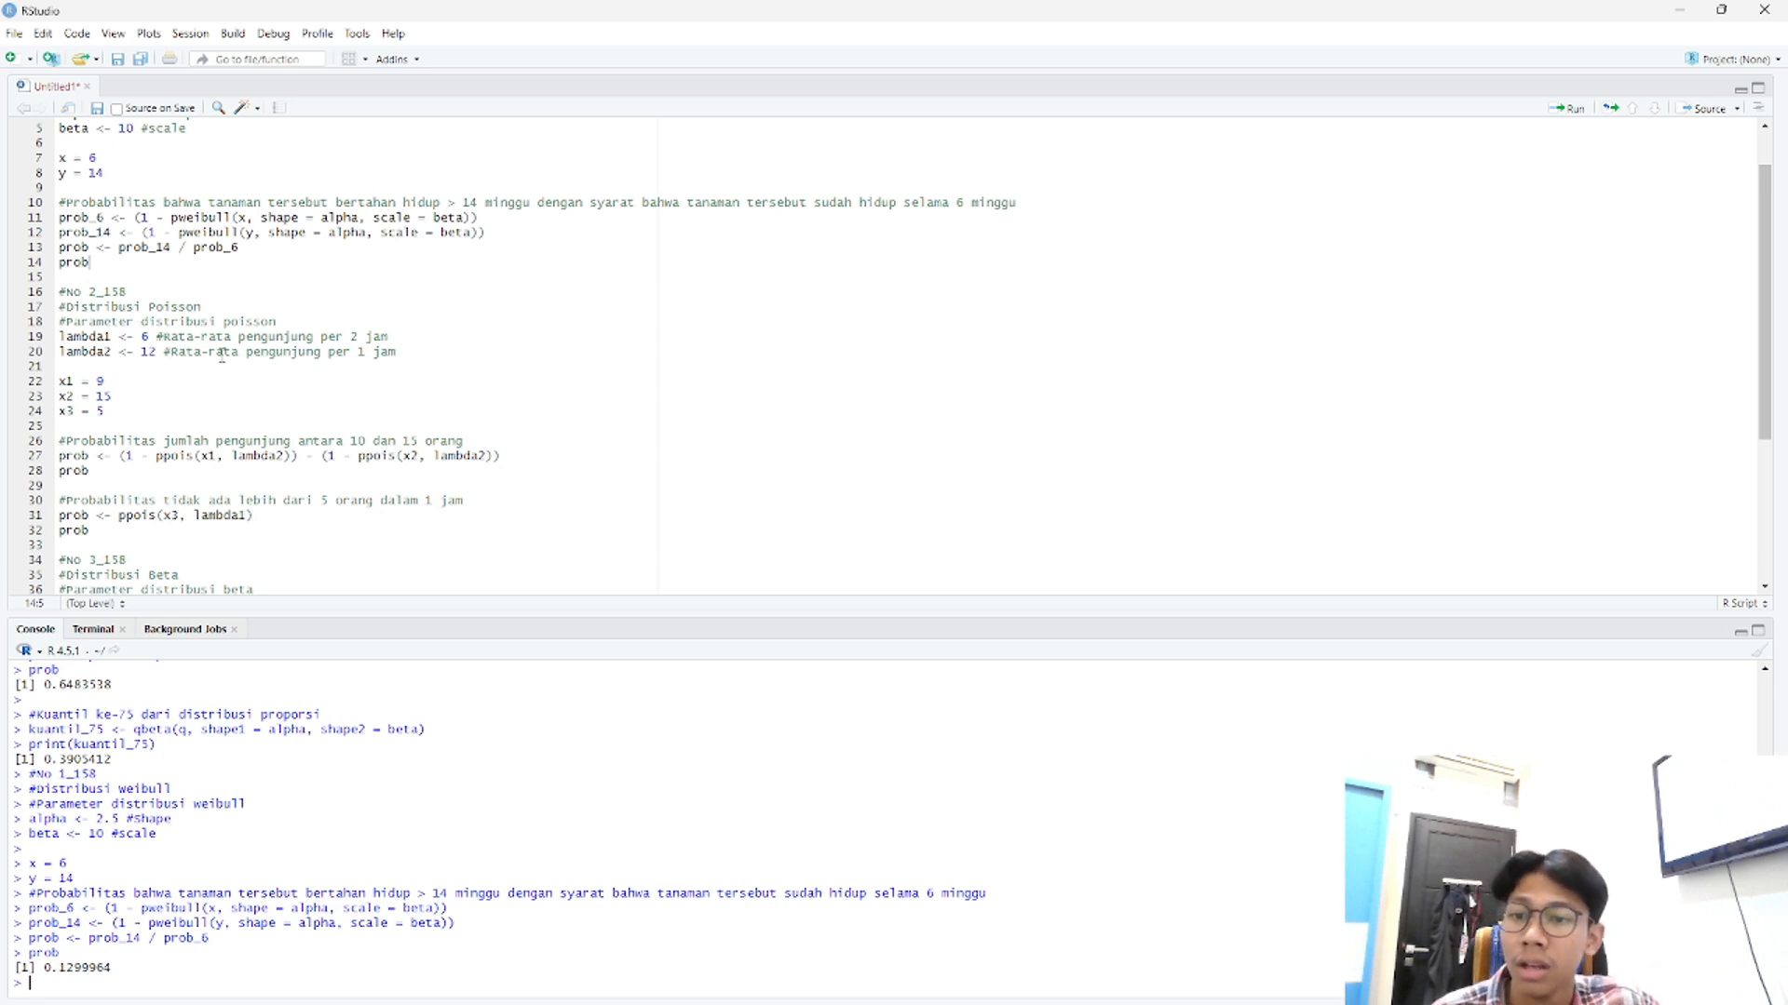
- Check problem 2's time period, and correct the script comments to read per 1 jam for lambda1 and per 2 jam for lambda2
key("alt+Tab")
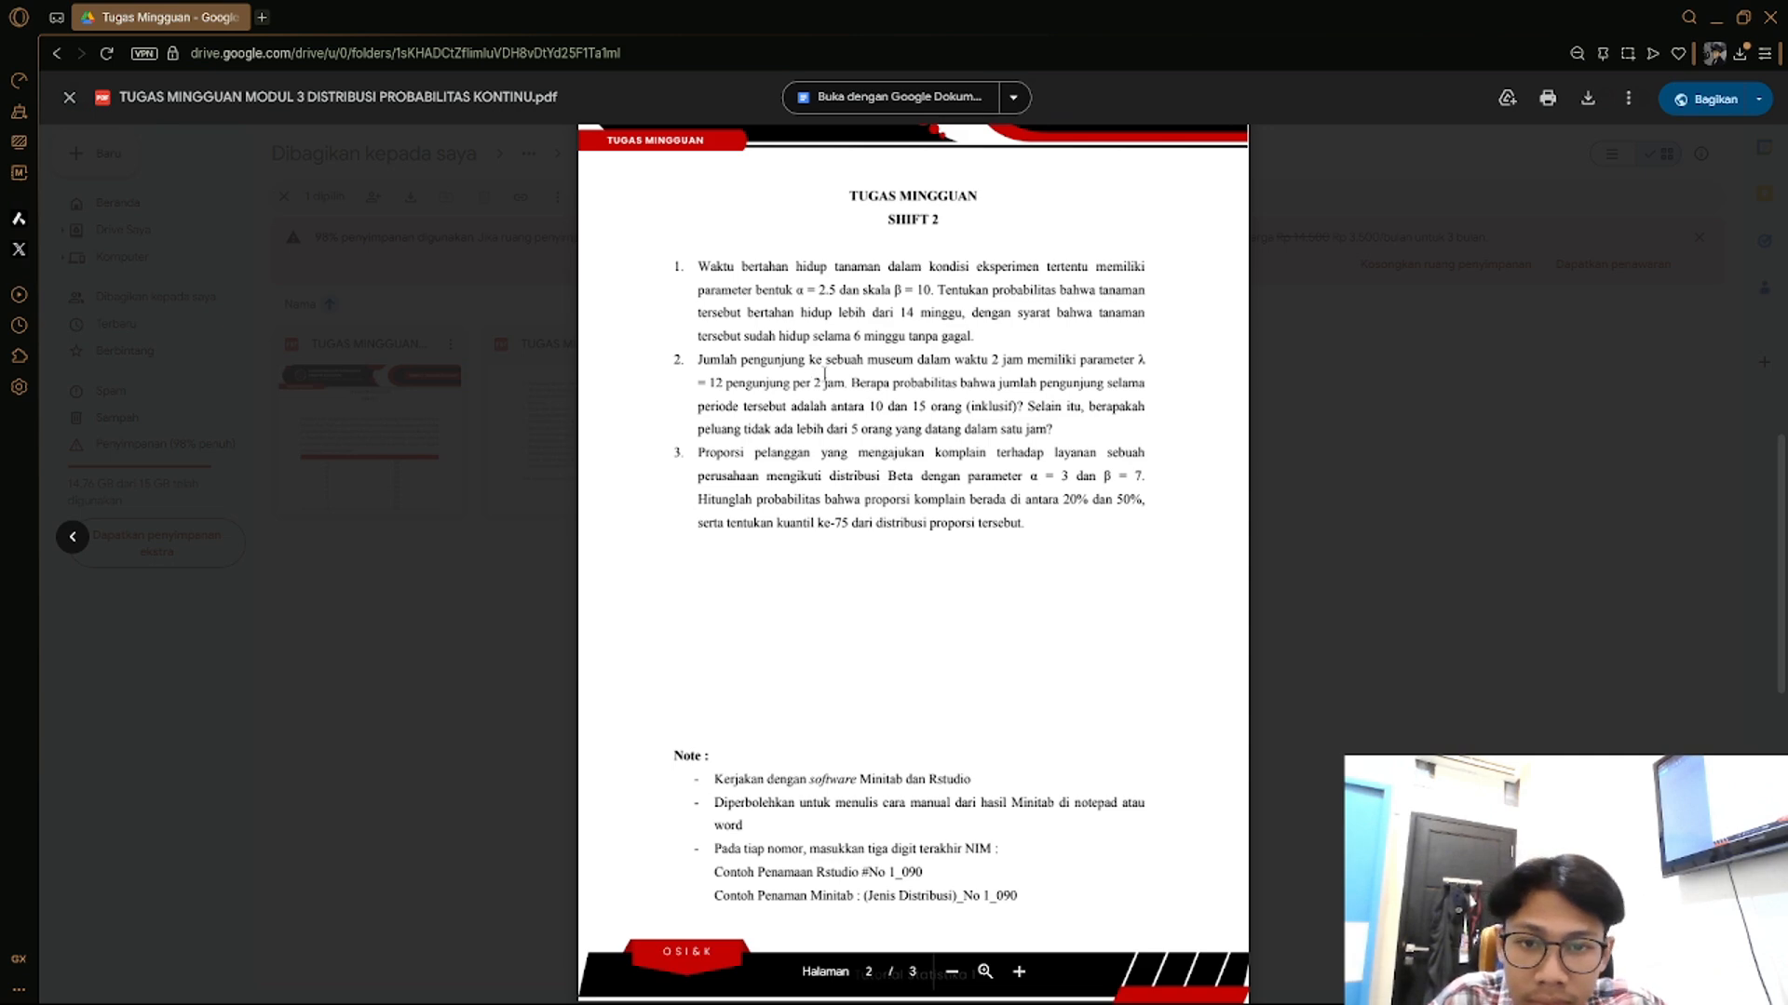
key("alt+Tab")
left_click(369, 337)
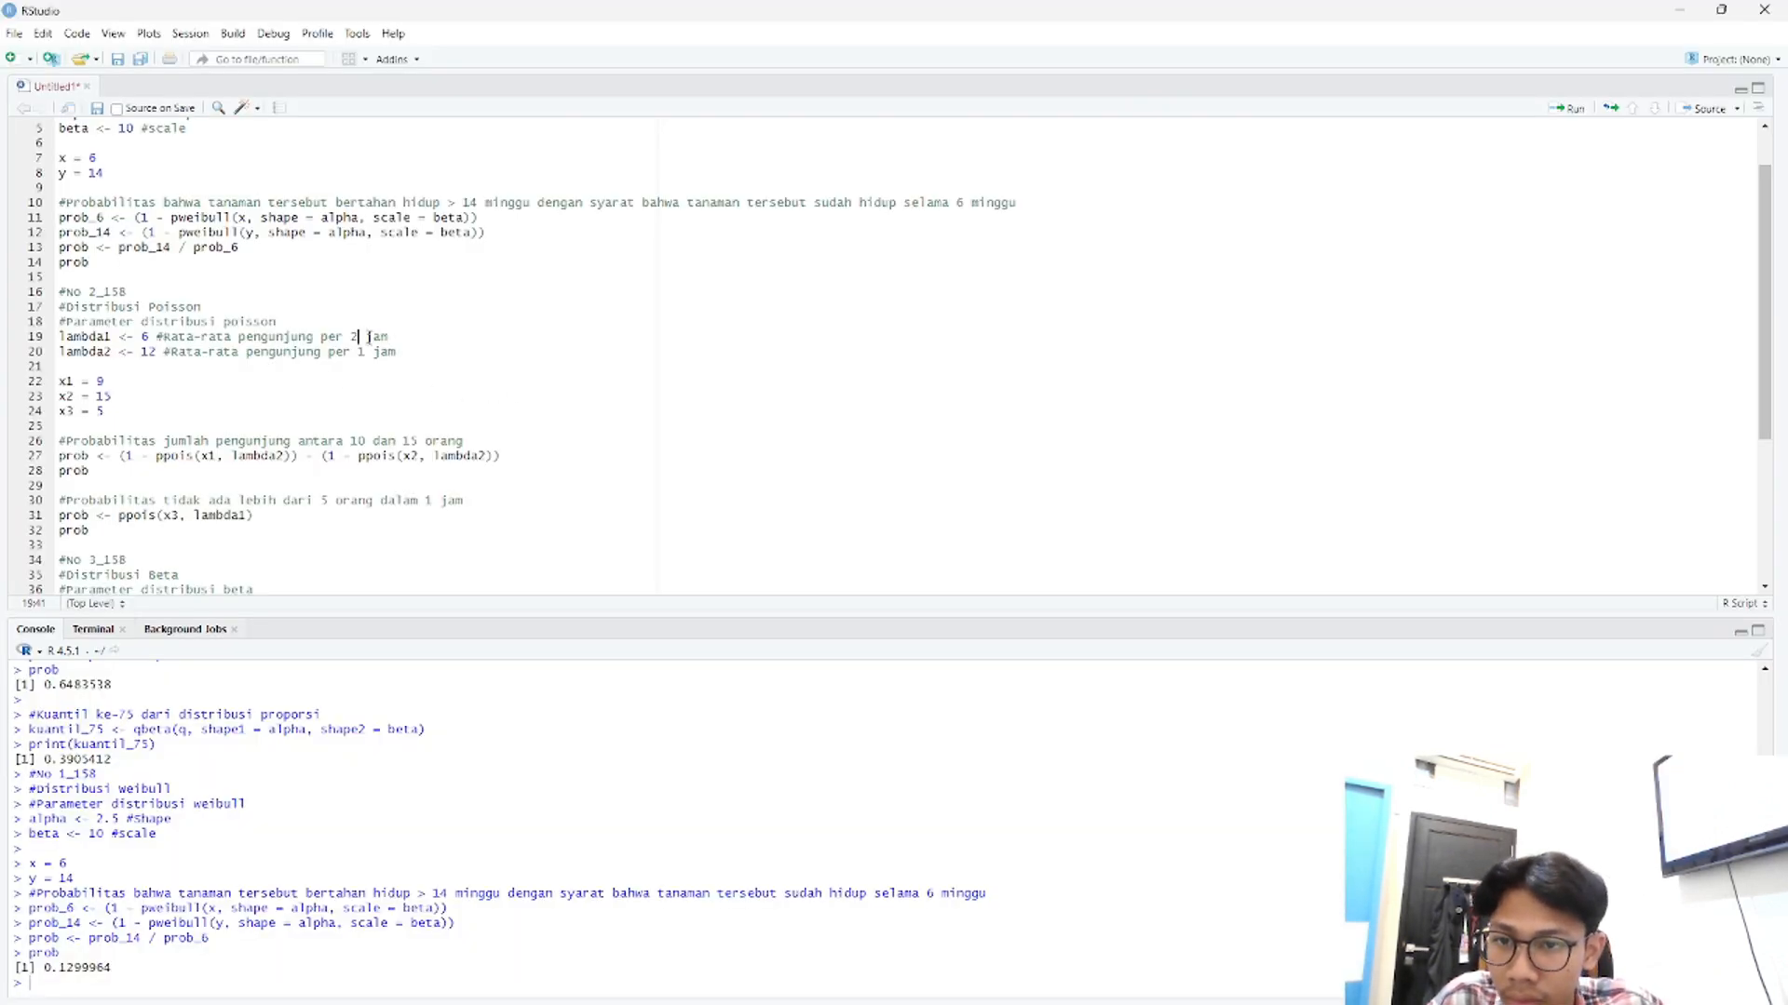
key("BackSpace")
type("1")
left_click(366, 351)
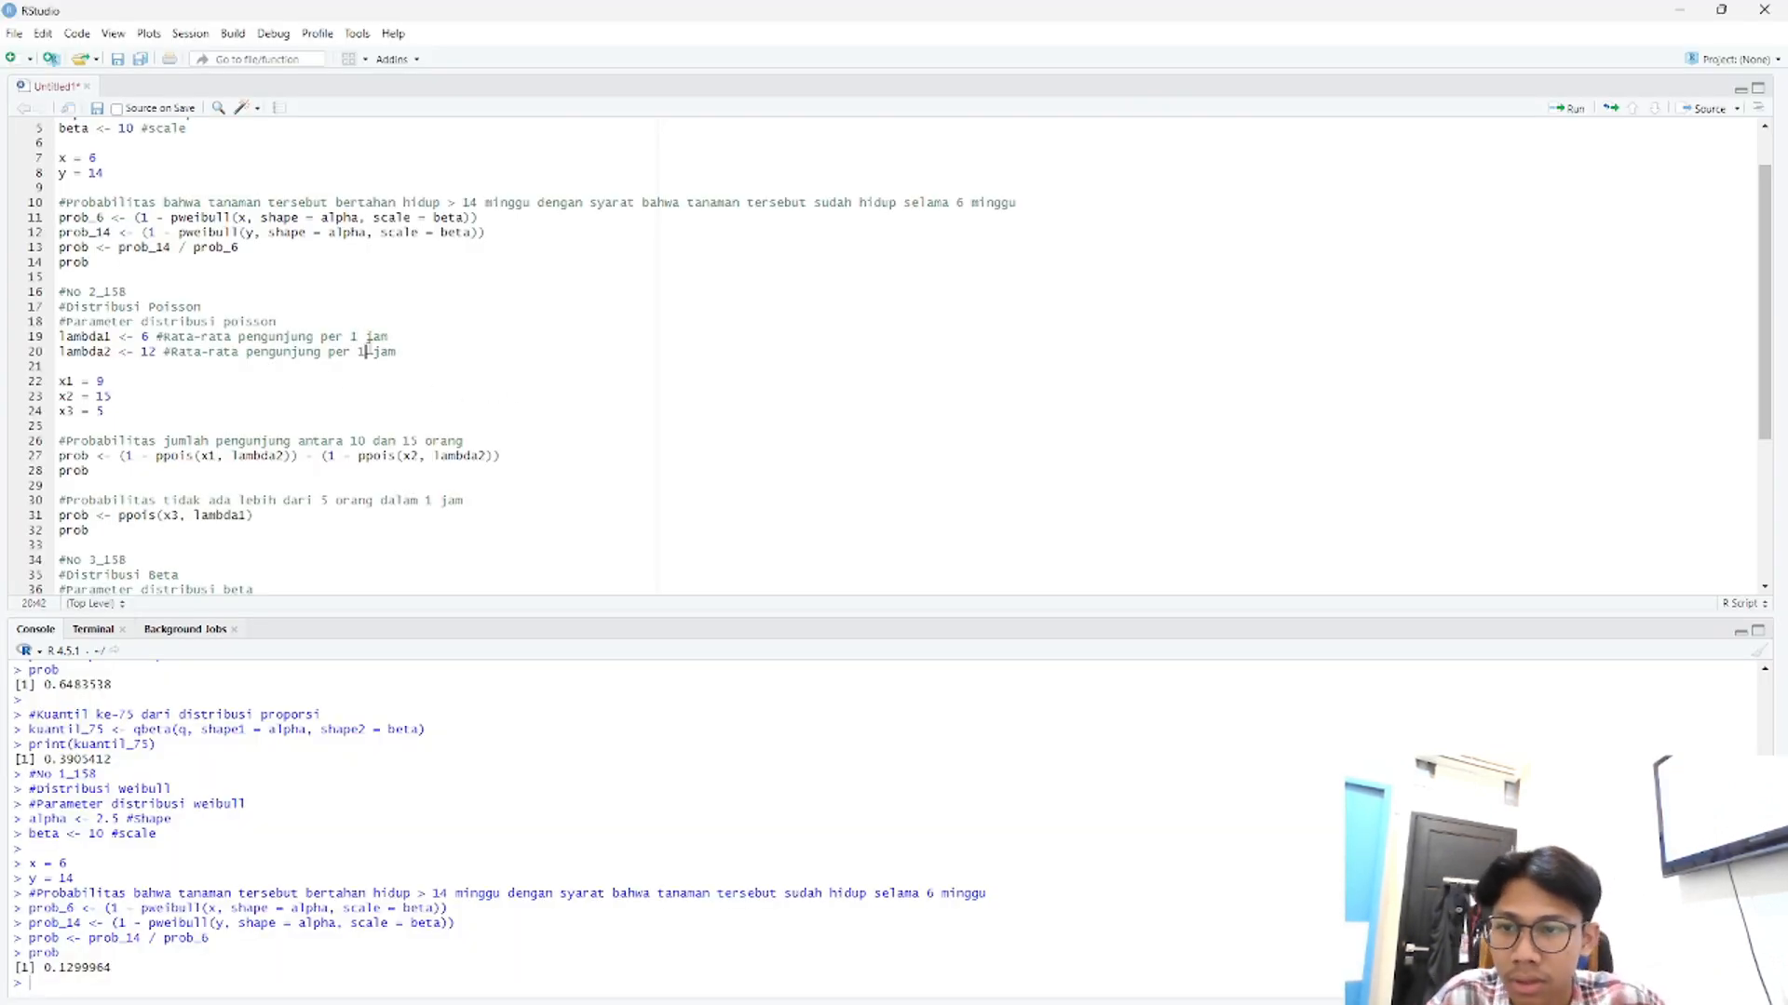
key("BackSpace")
type("2")
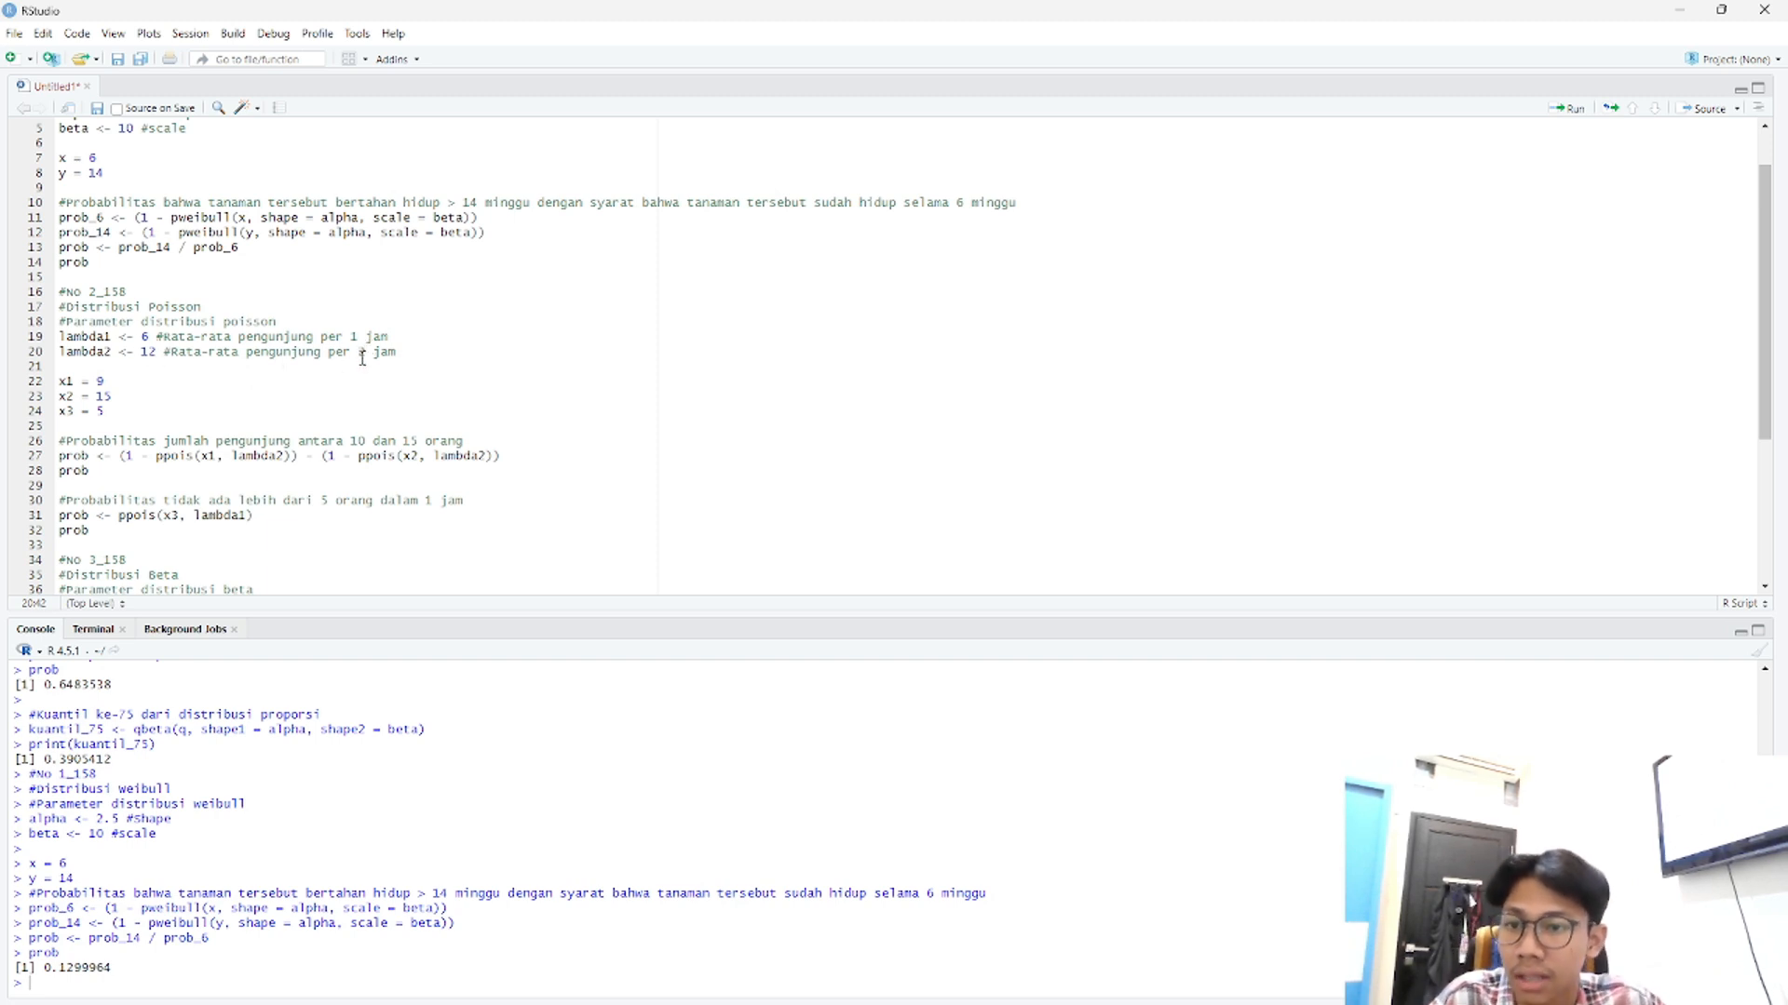
- Check the x1, x2 and x3 values in the R script against the visitor limits in problem 2 of the PDF
left_click(108, 382)
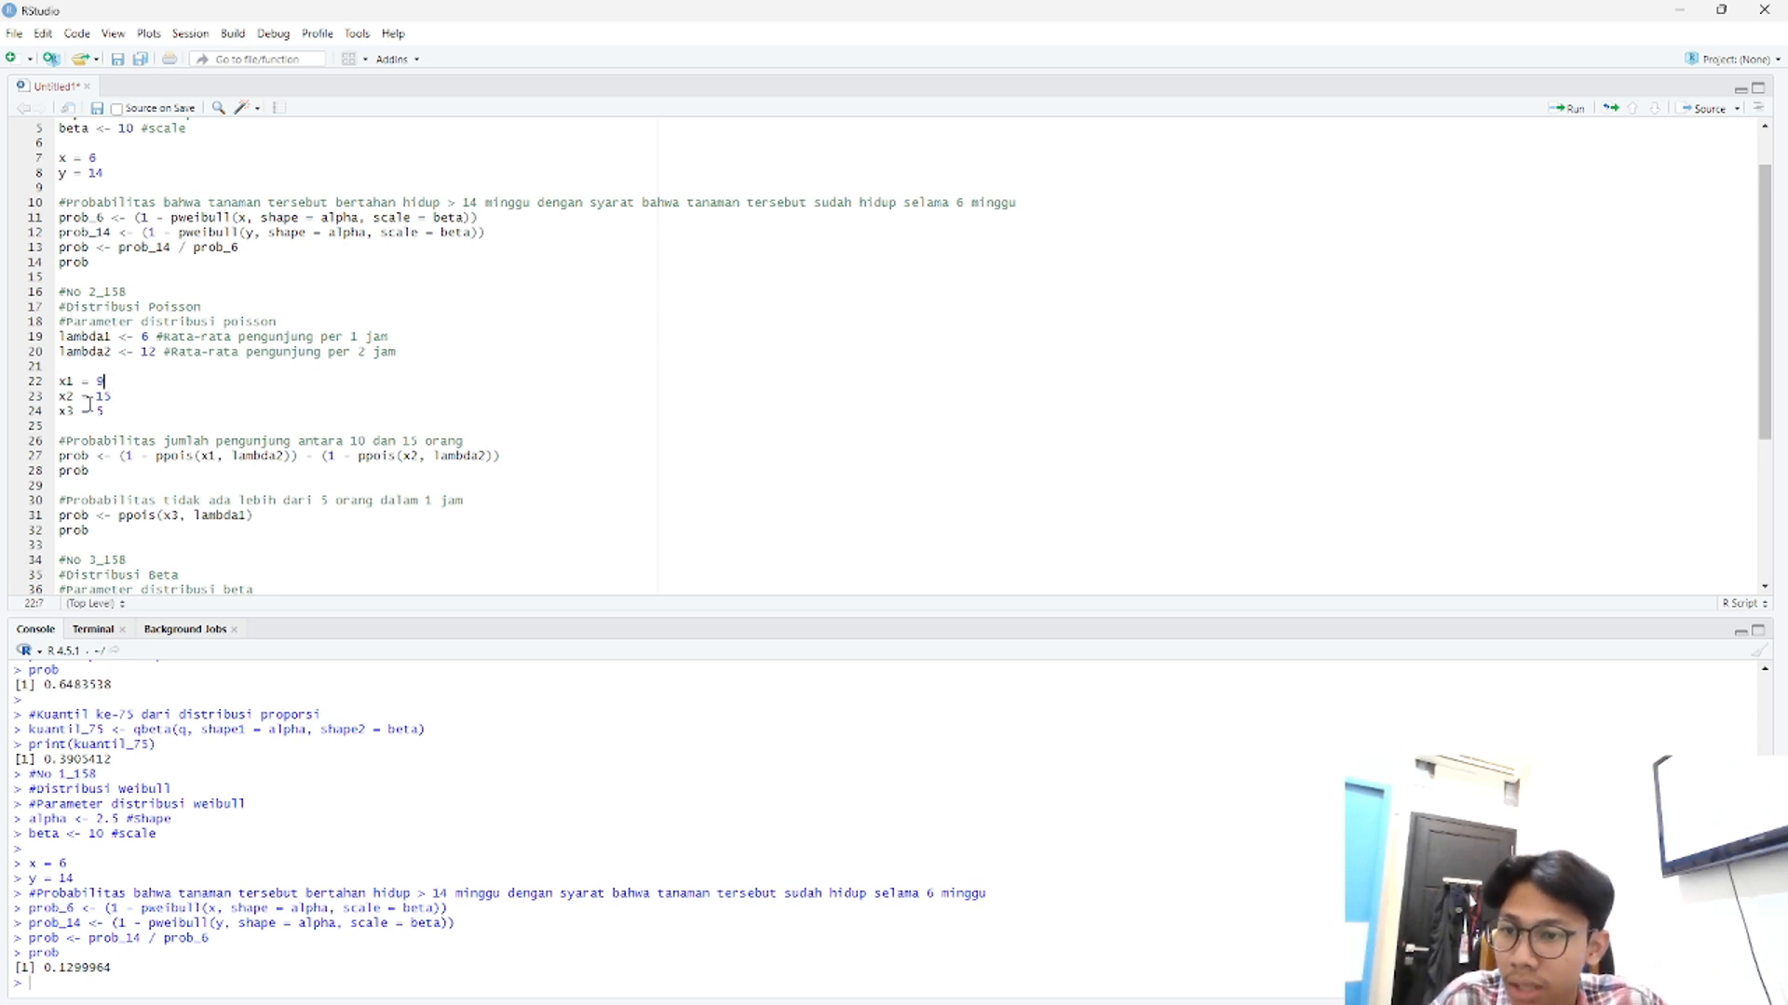
key("alt+Tab")
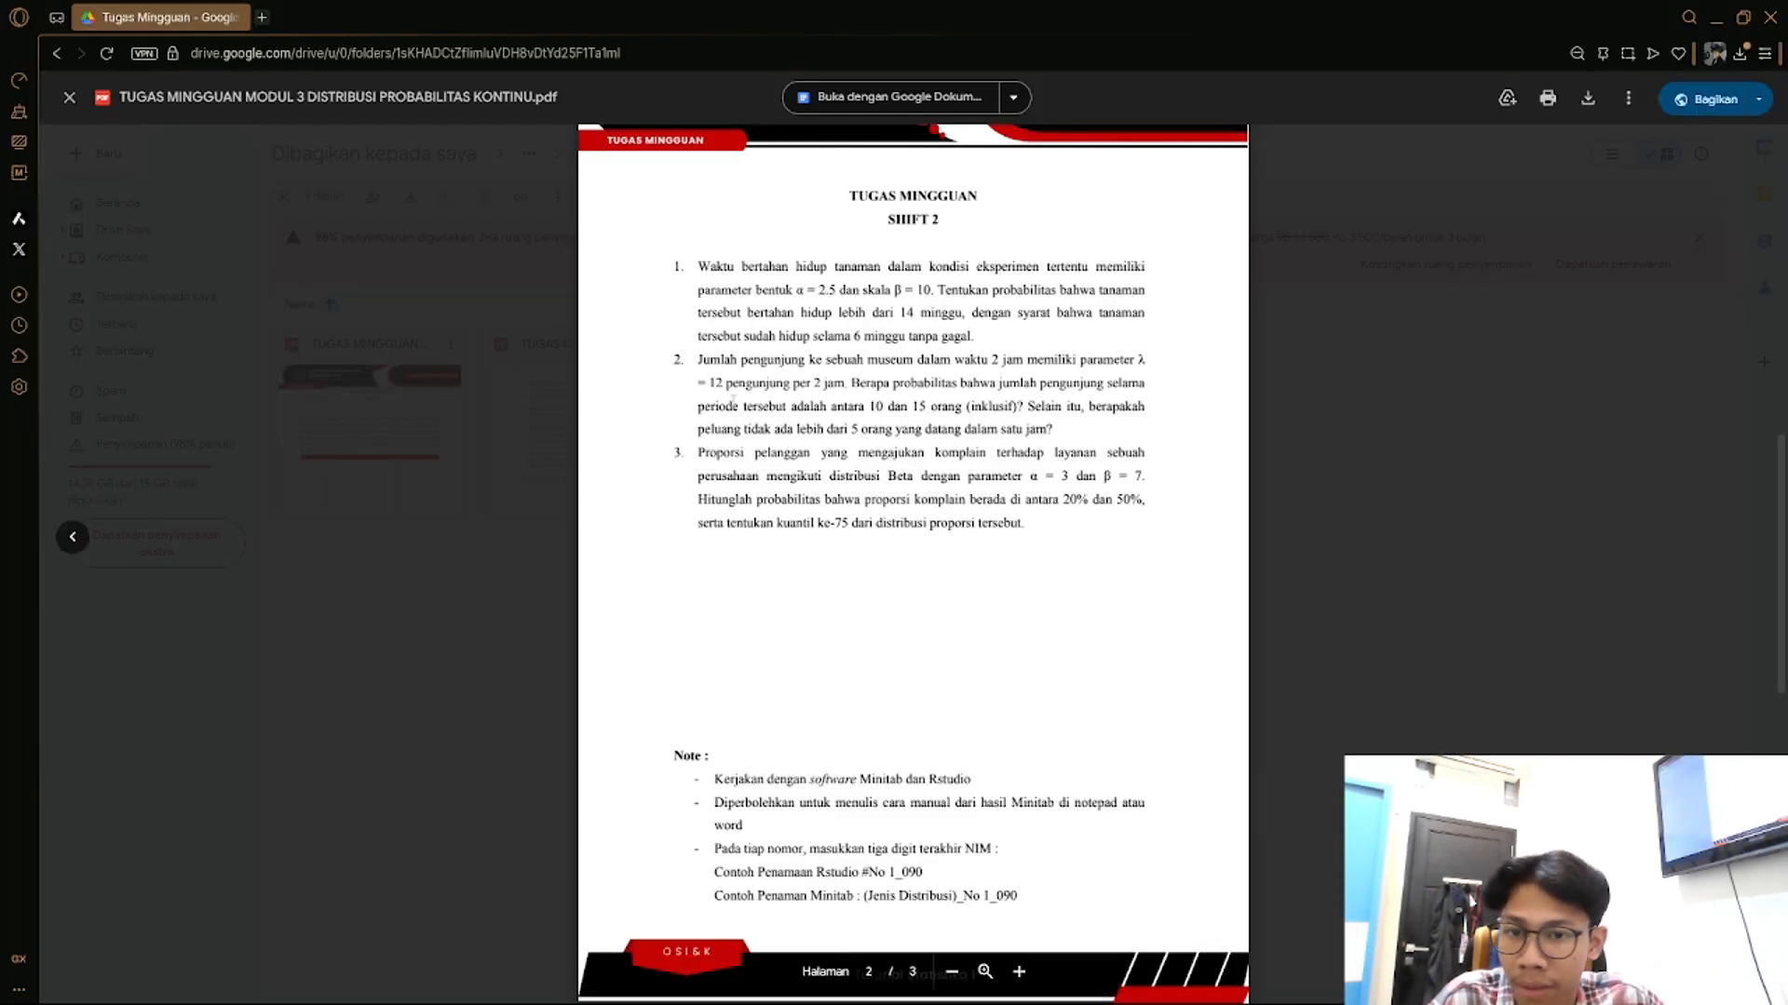
key("alt+Tab")
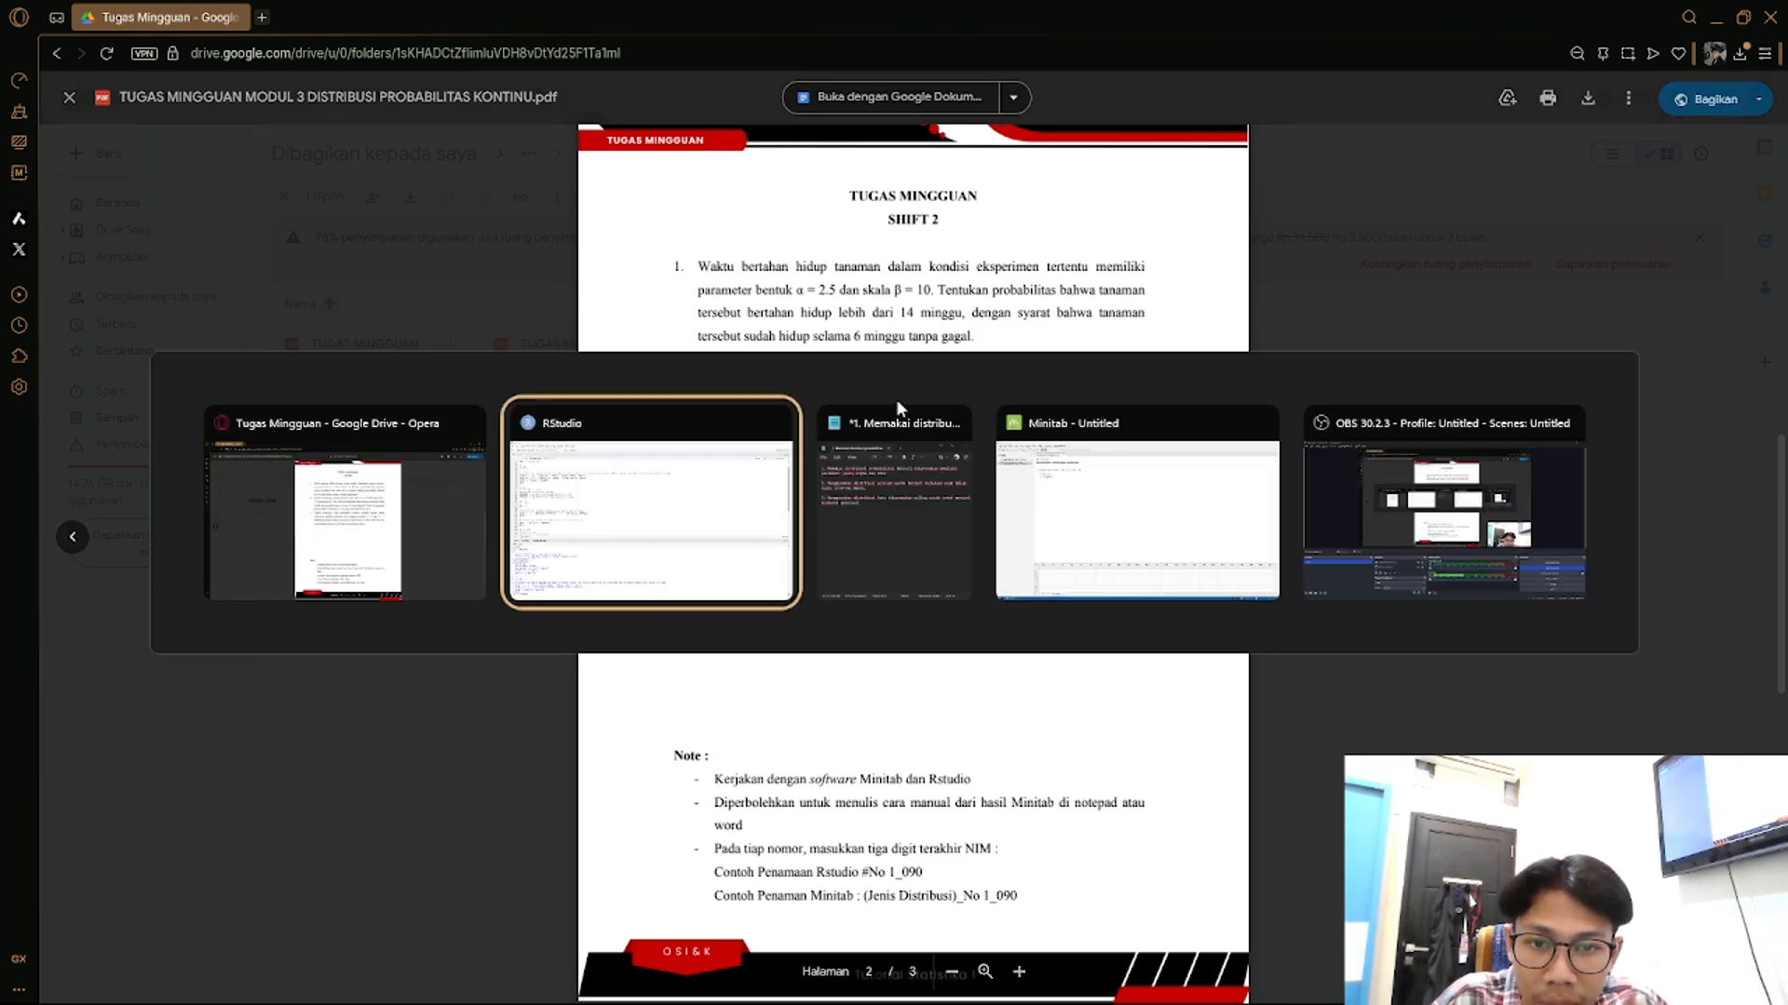
key("alt+Tab")
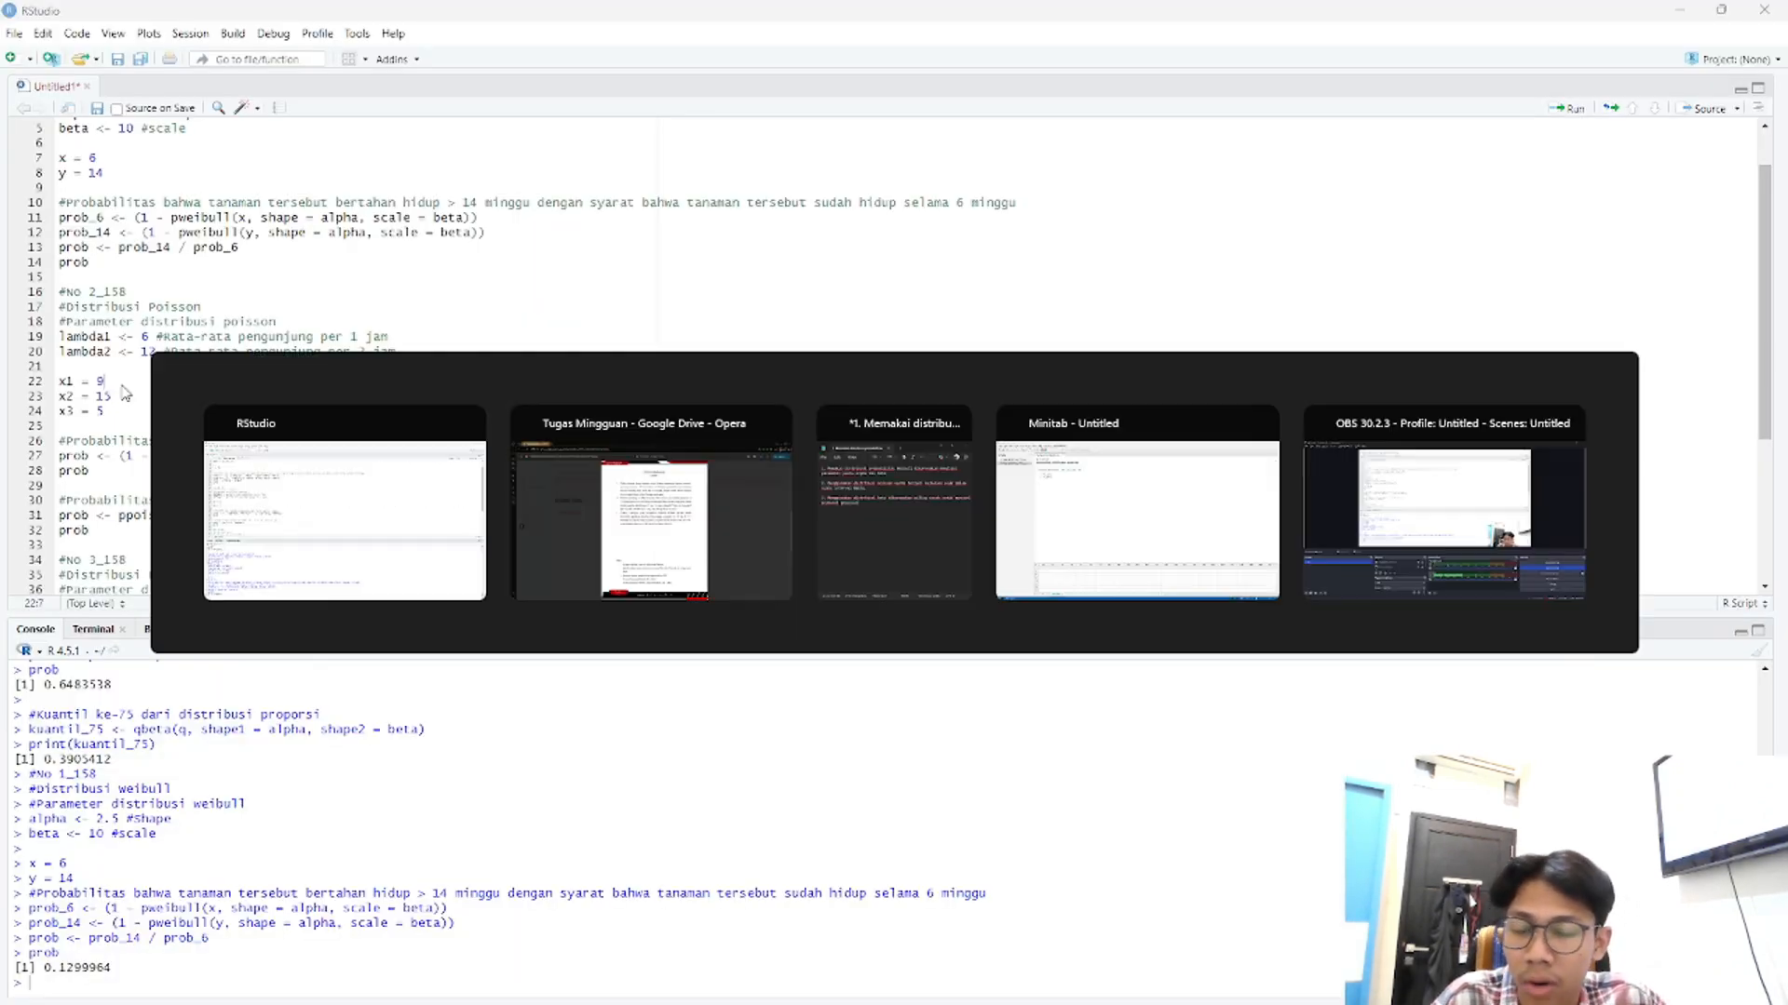
key("alt+Tab")
key("alt+Tab")
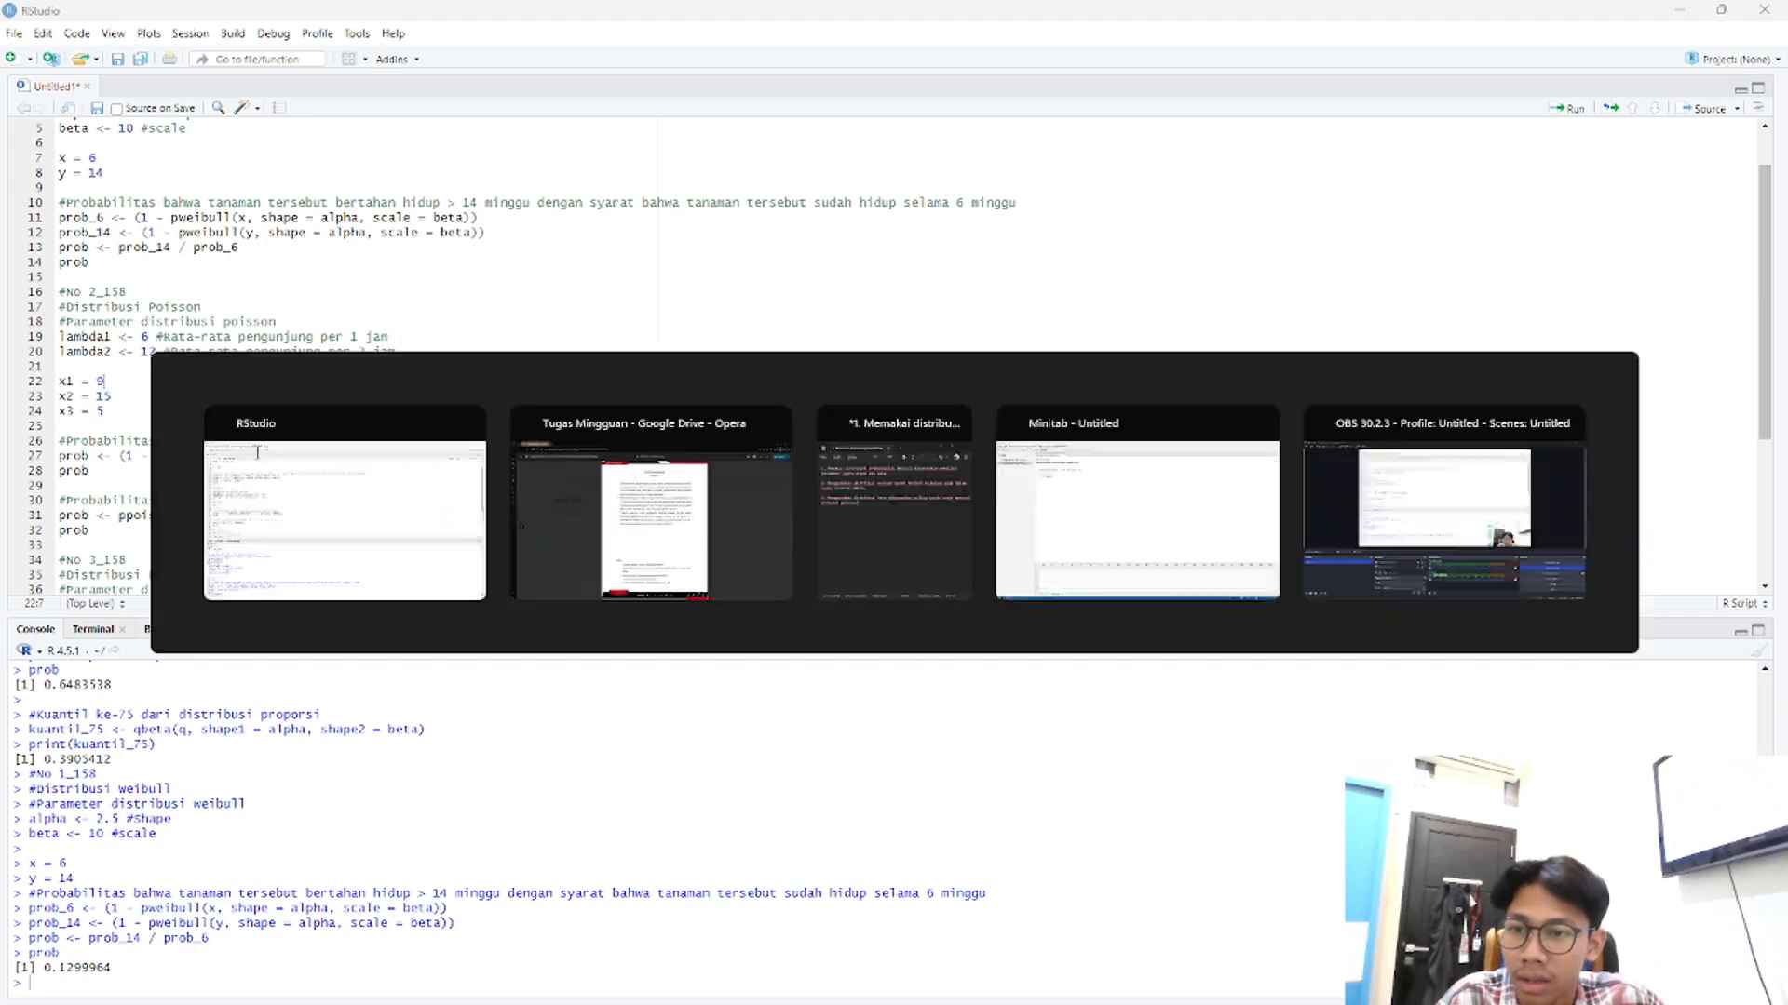
key("alt+Tab")
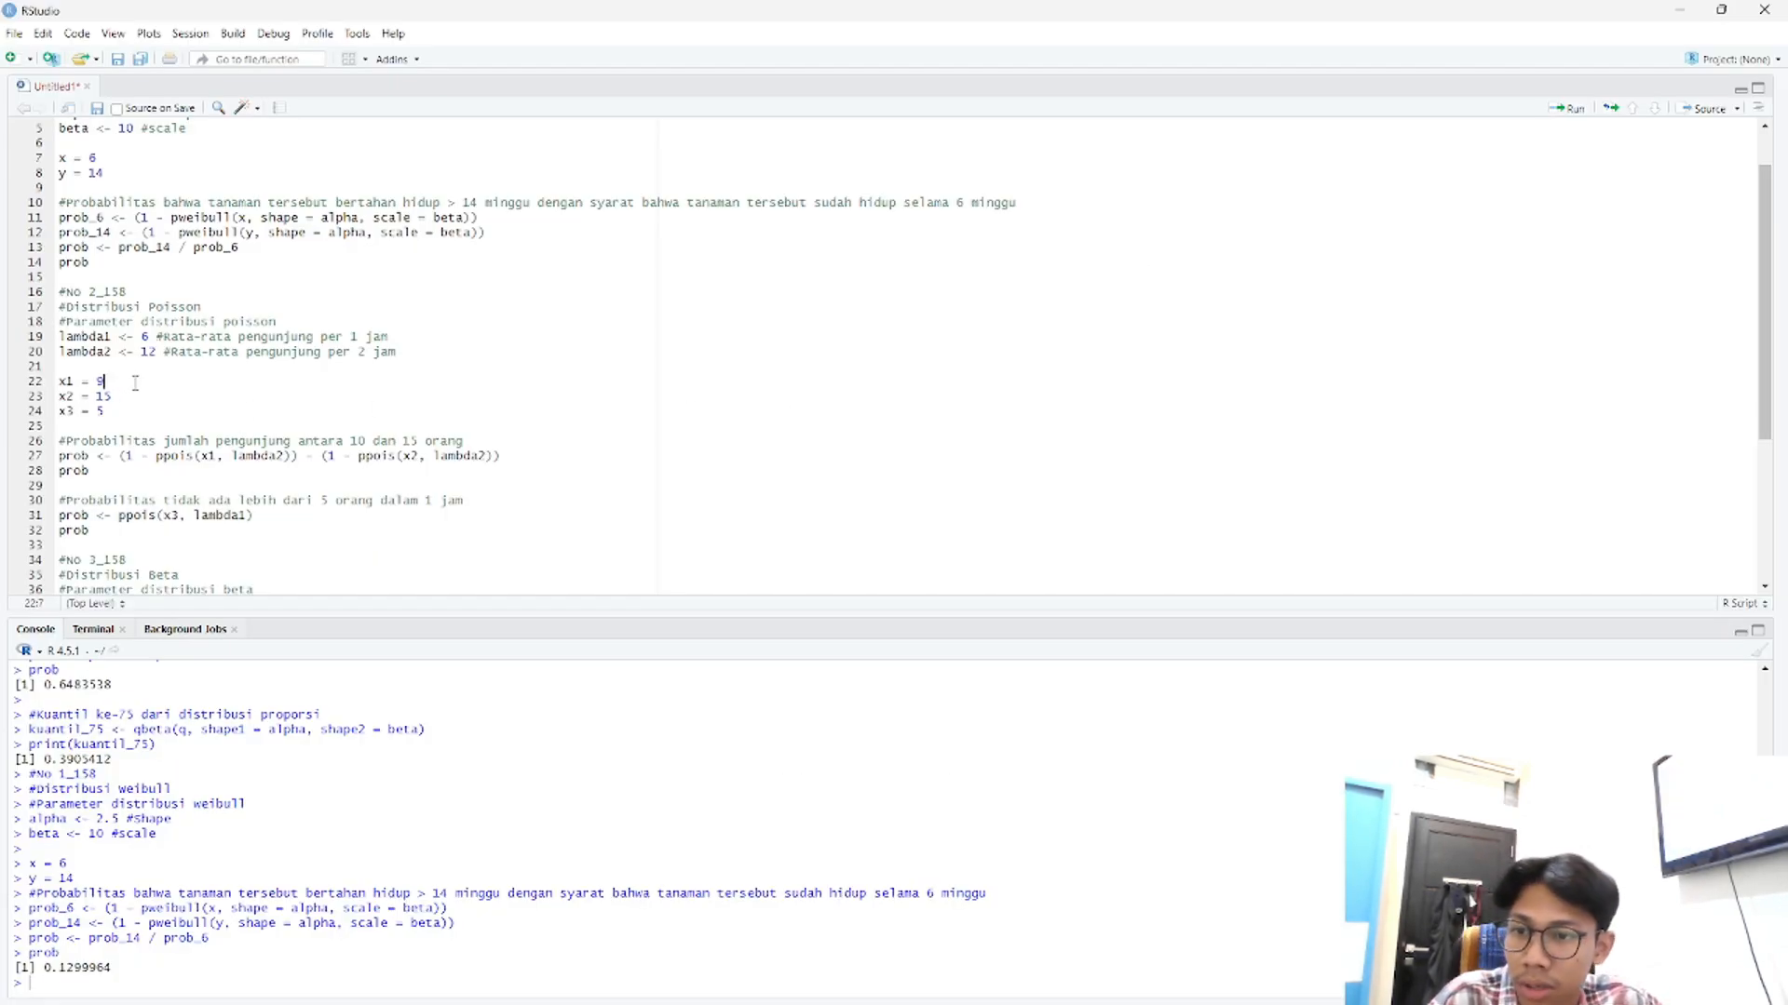
key("alt+Tab")
key("alt+Tab")
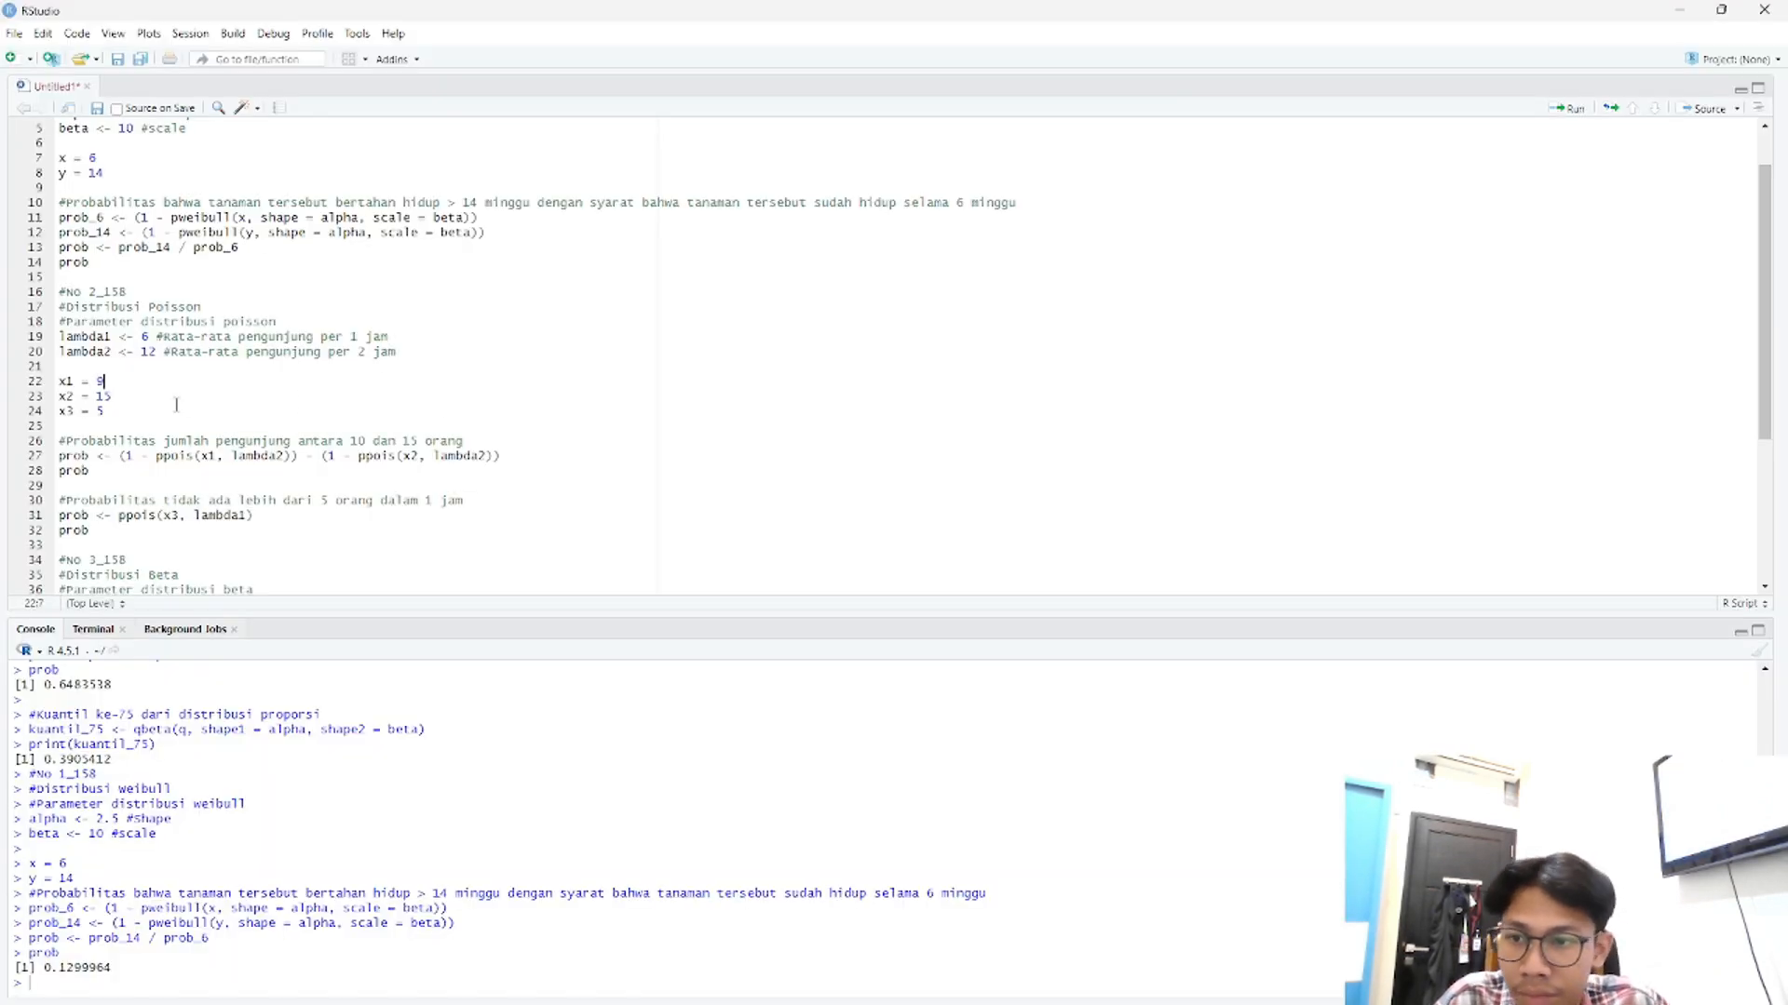
key("alt+Tab")
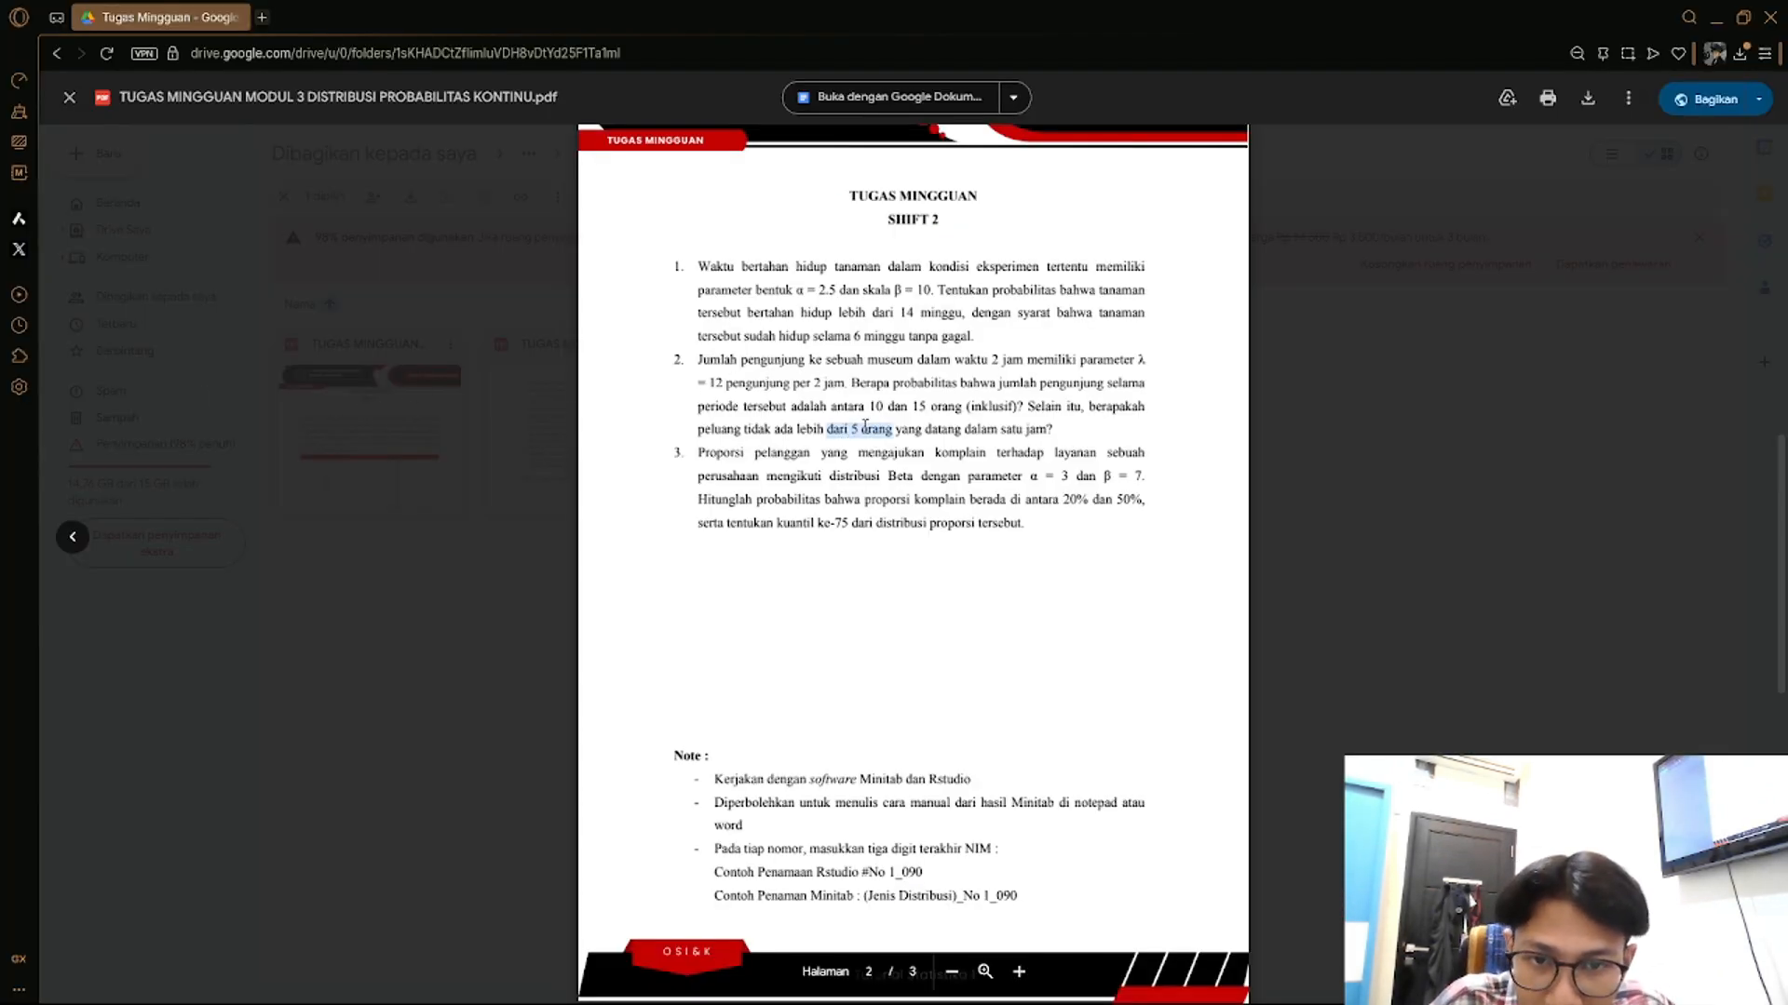
key("alt+Tab")
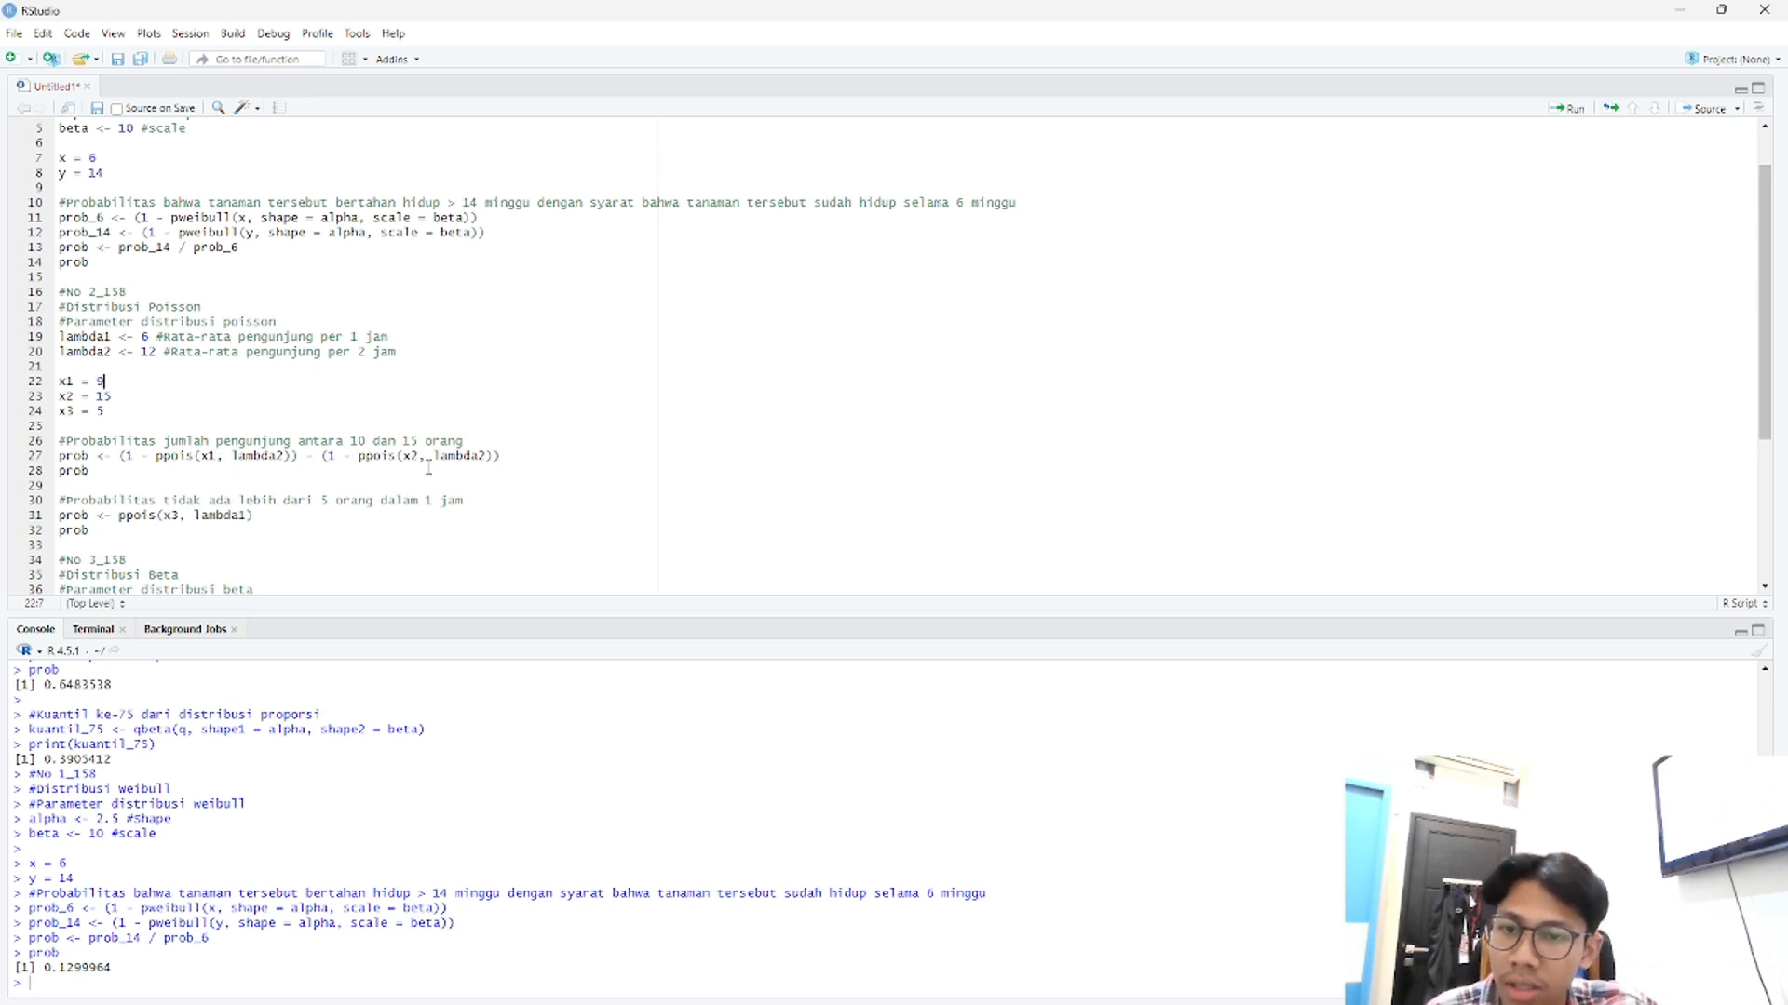
- Review the two Poisson probability calculations on lines 26 to 32 of the script
double_click(82, 471)
left_click(97, 471)
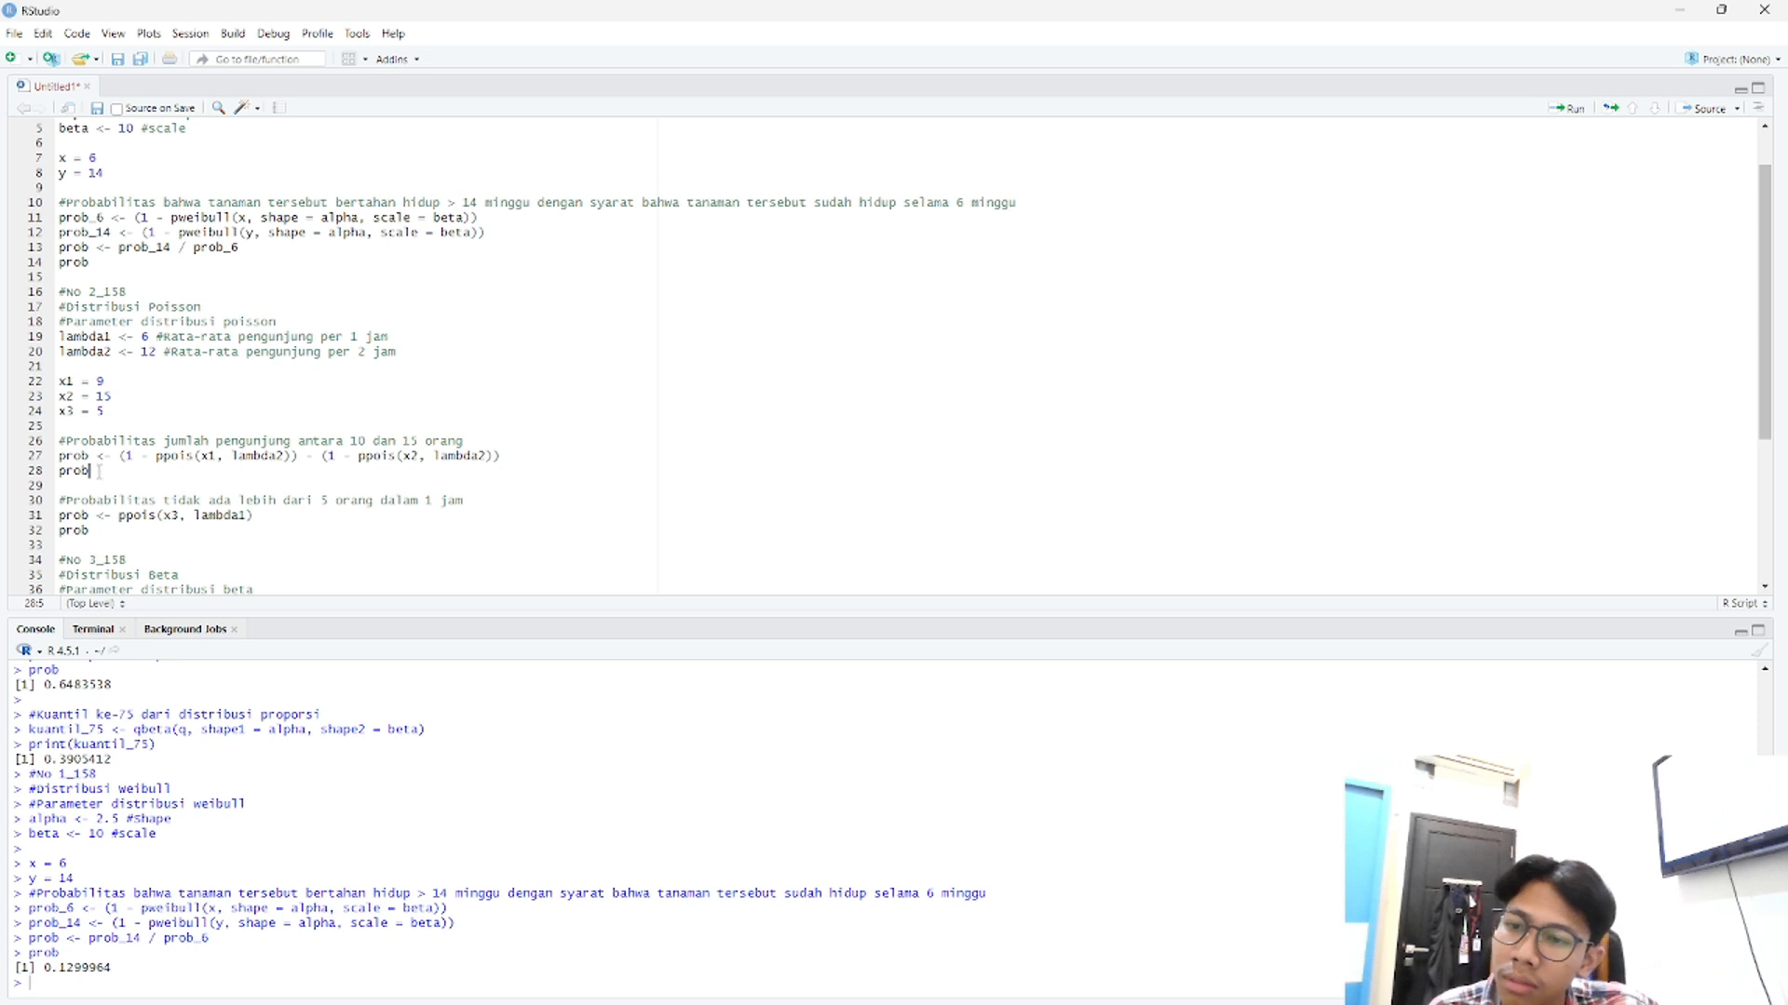
scroll(122, 498, "down", 1)
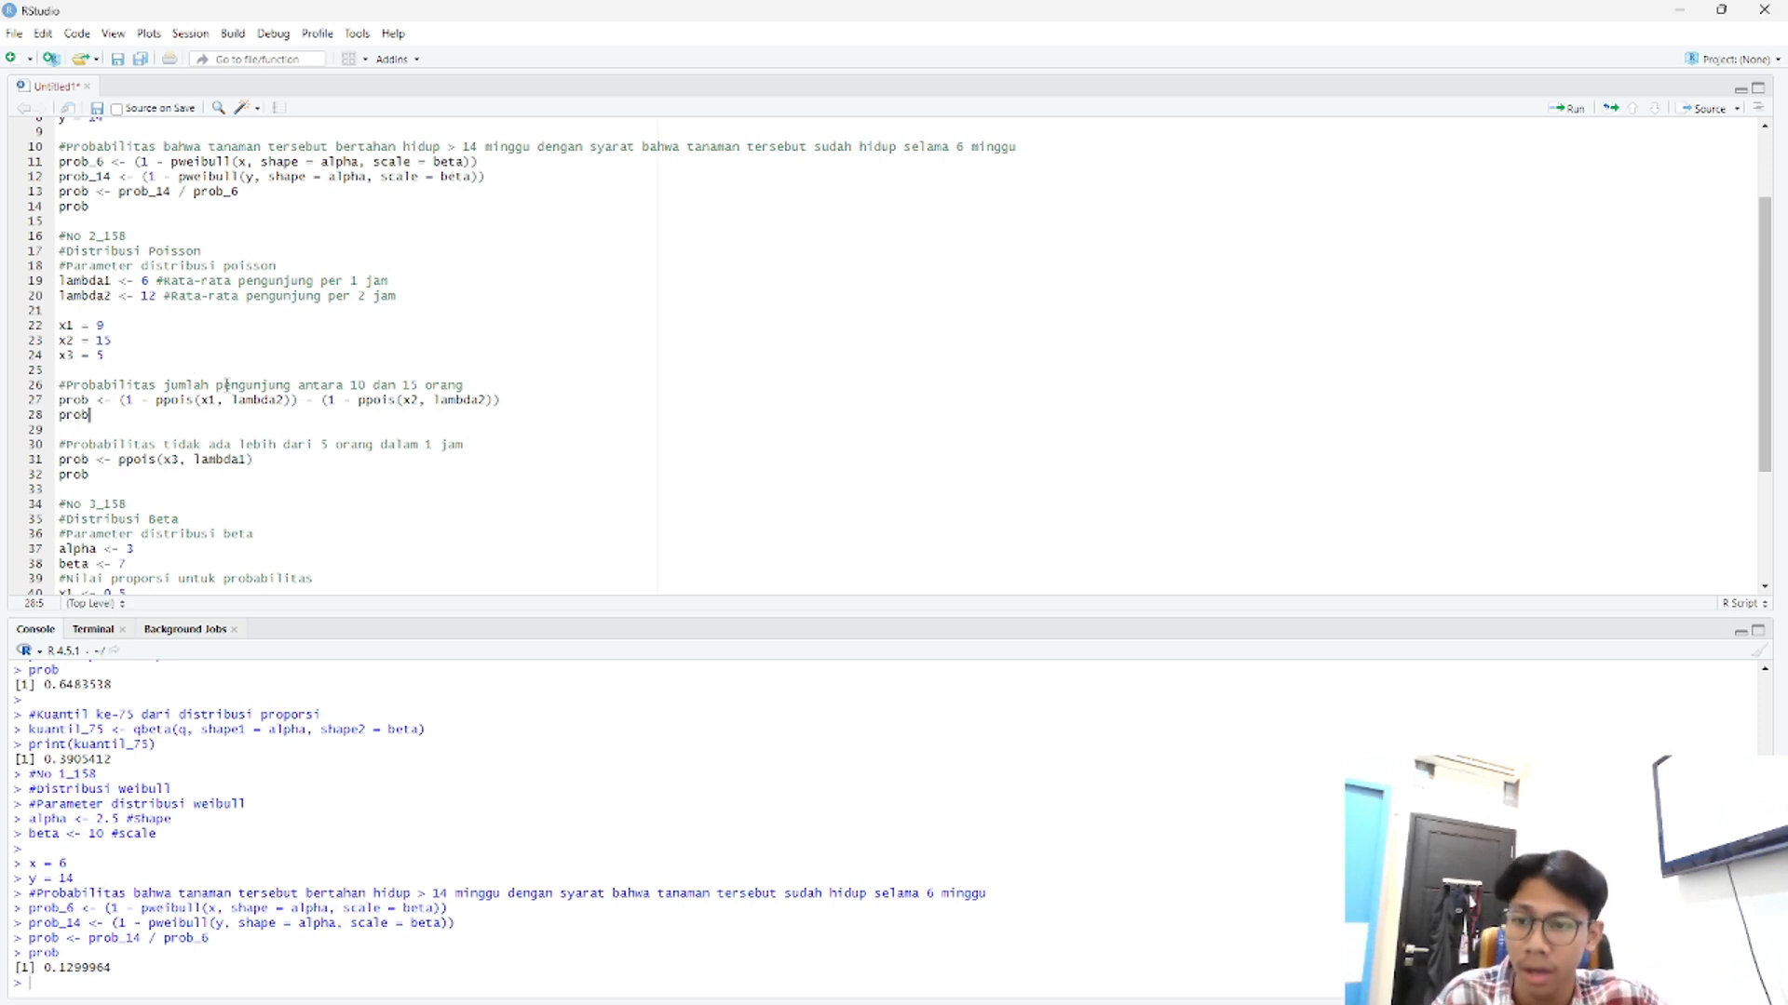
left_click(62, 446)
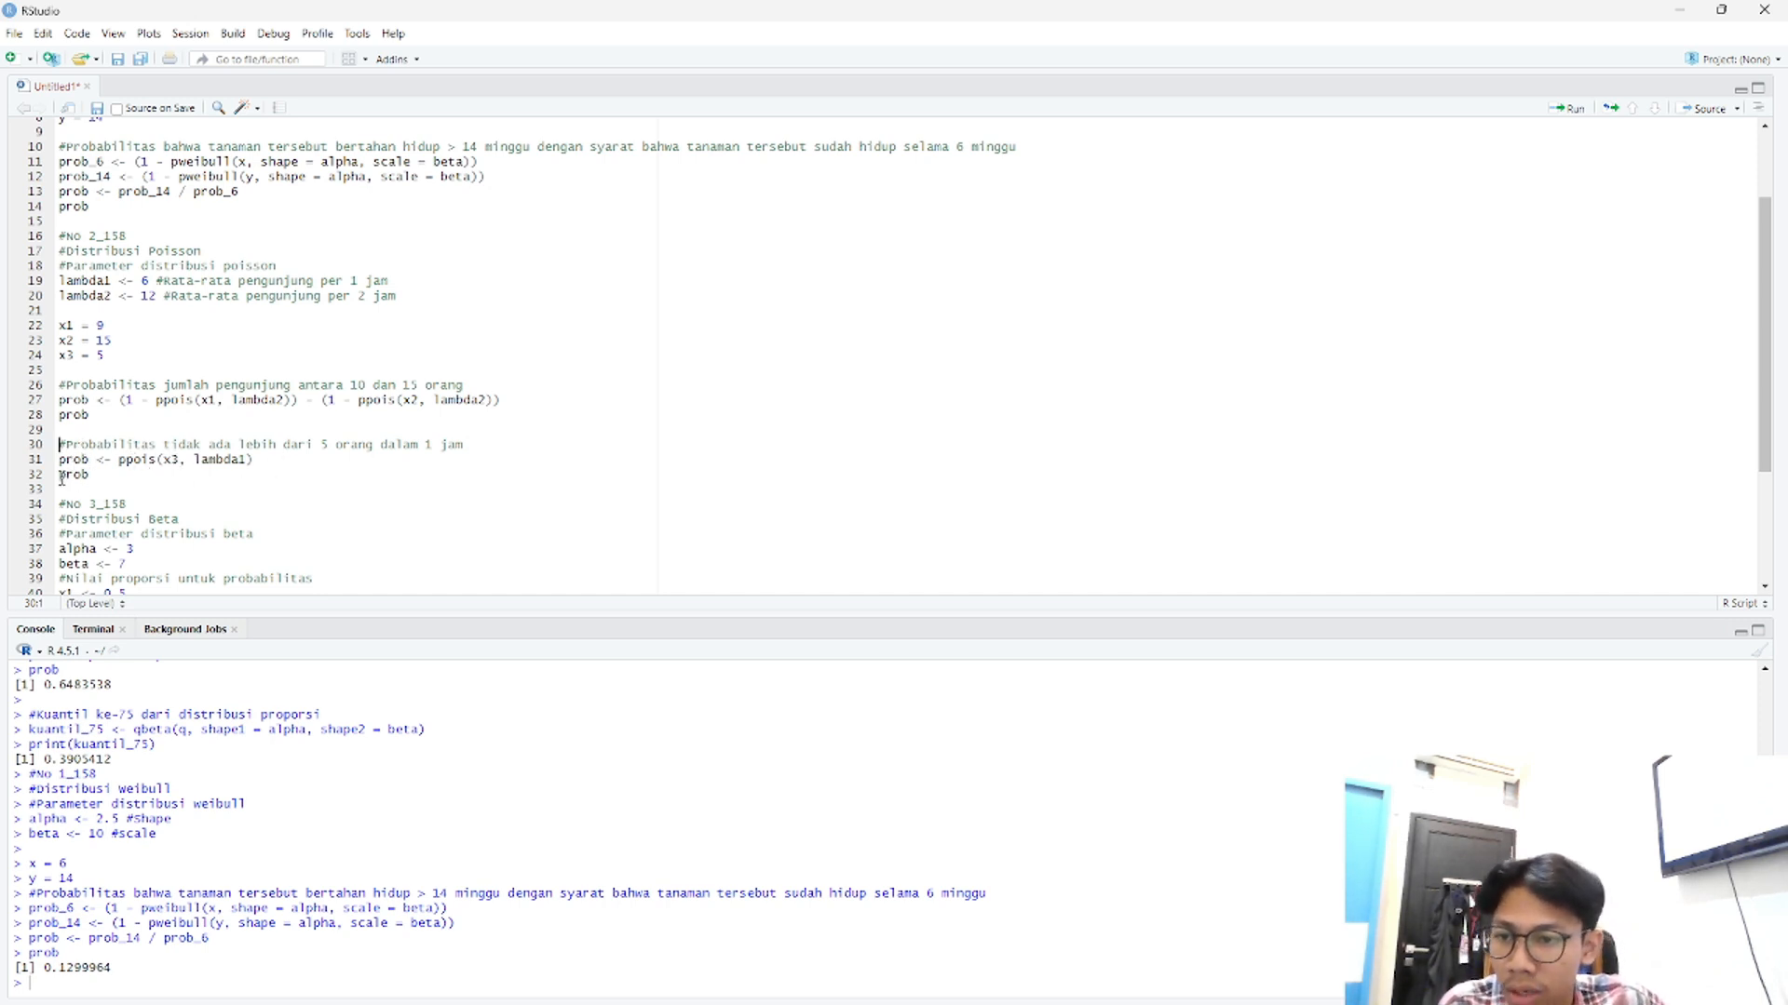
left_click_drag(61, 479, 91, 478)
left_click(90, 477)
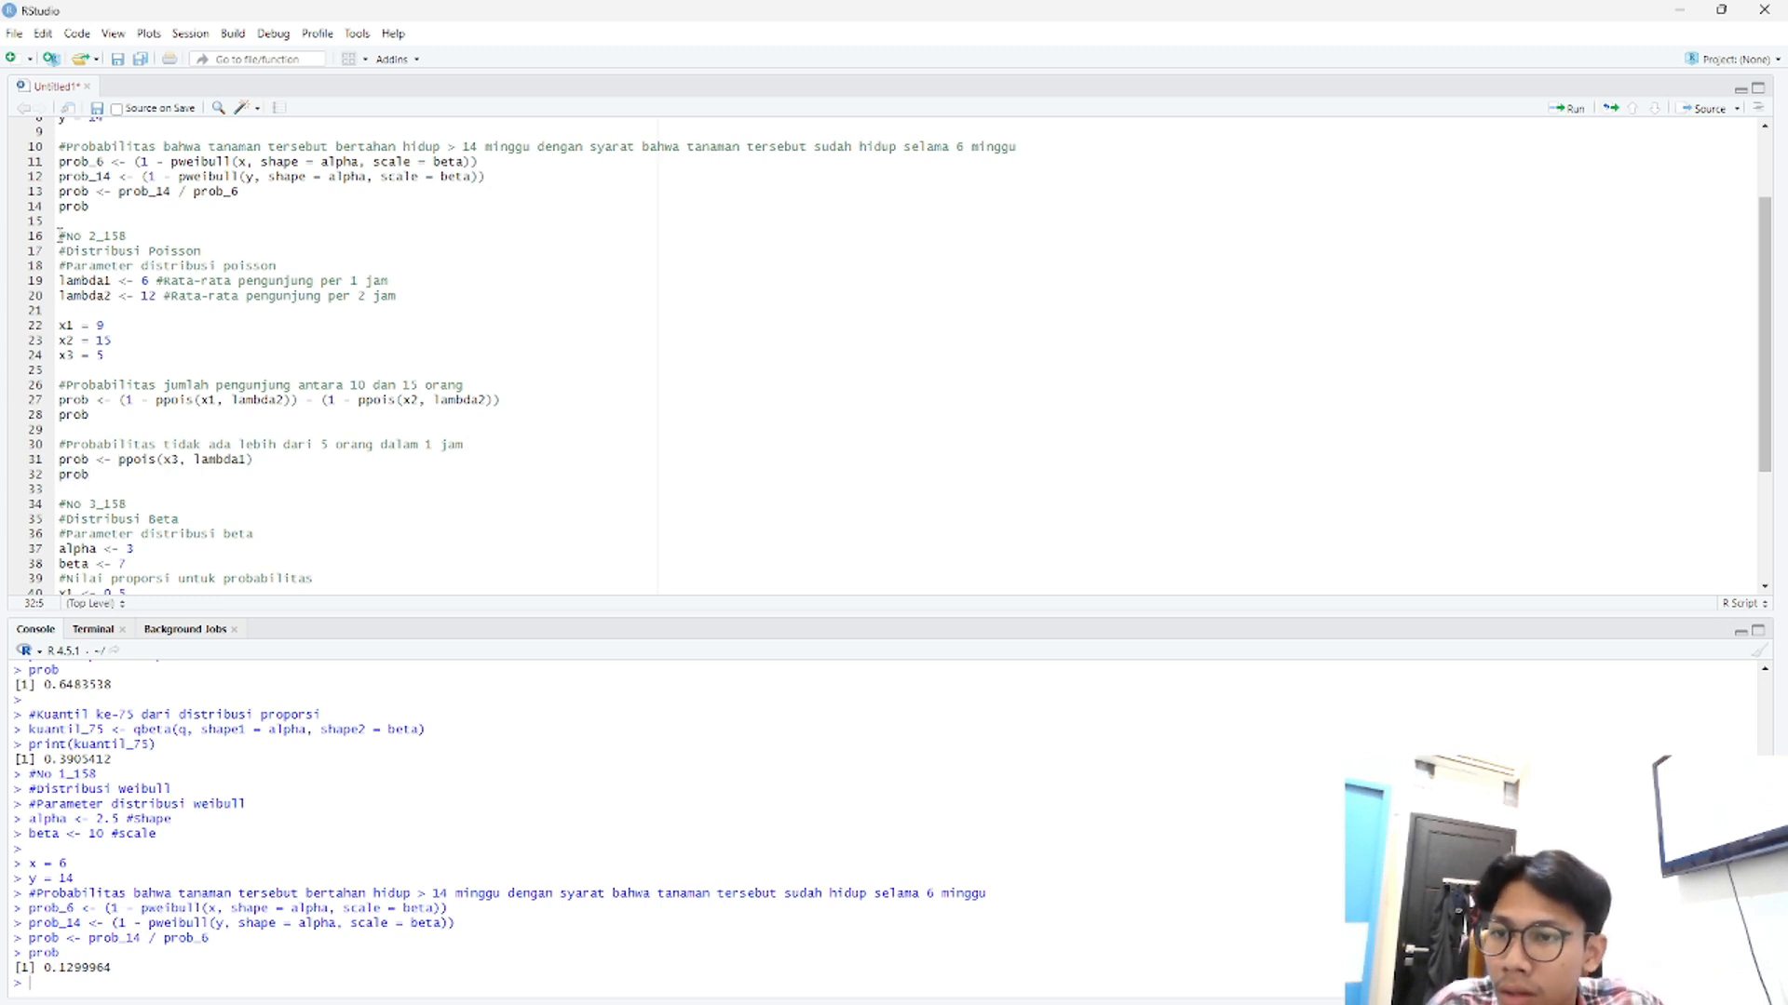
- Run the Poisson parameters on lines 16 to 24, and the probability of 10 to 15 visitors on lines 26 to 28
left_click_drag(61, 236, 125, 415)
key("ctrl+Return")
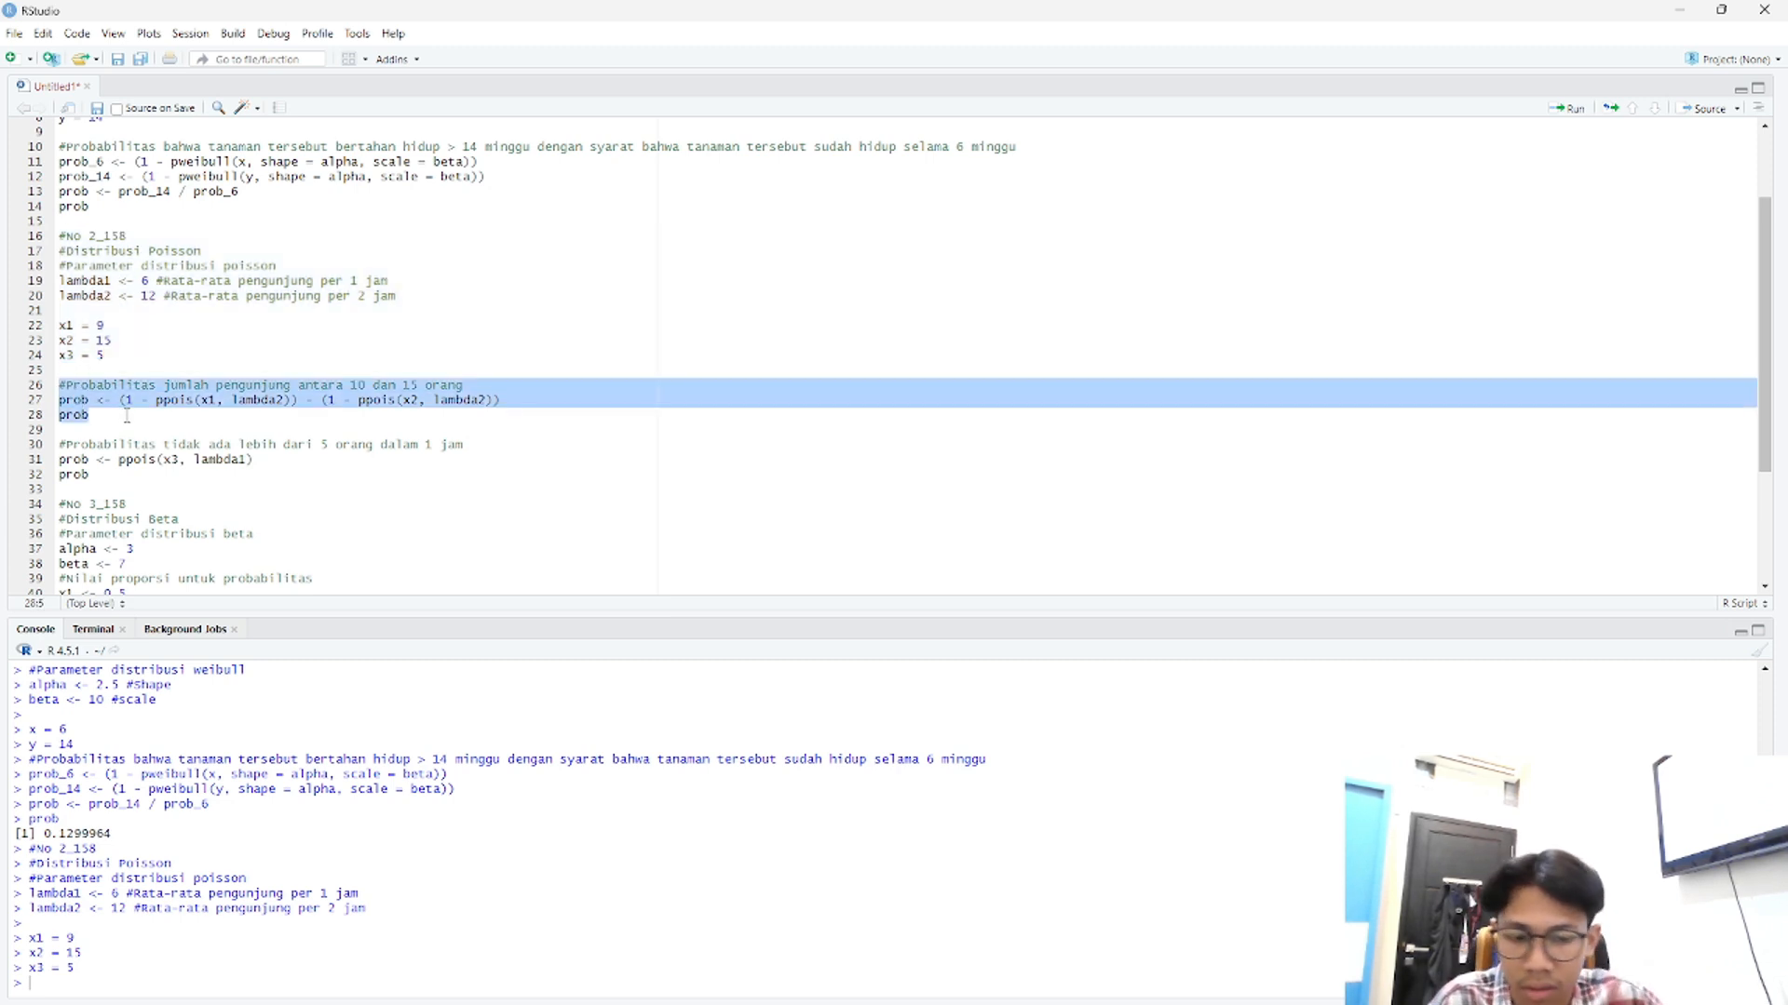
key("ctrl+Return")
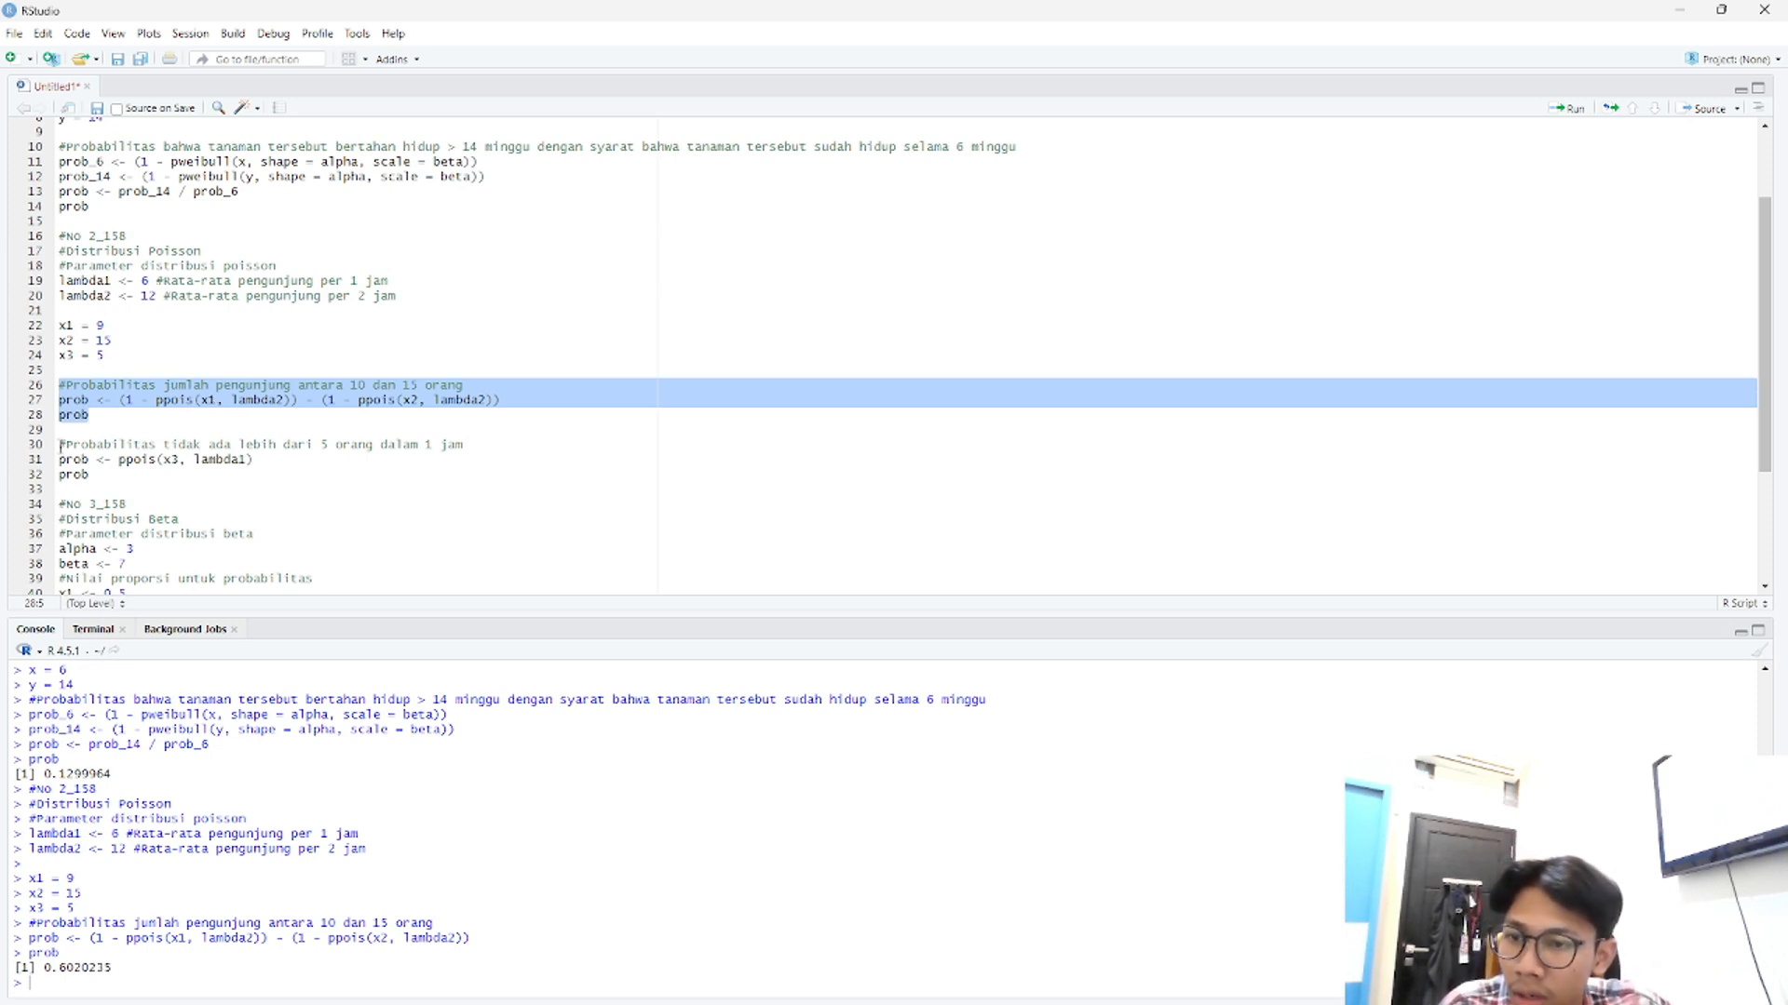
- Run the probability of no more than 5 visitors in 1 jam on lines 30 to 32, and switch to Minitab
left_click_drag(61, 447, 117, 473)
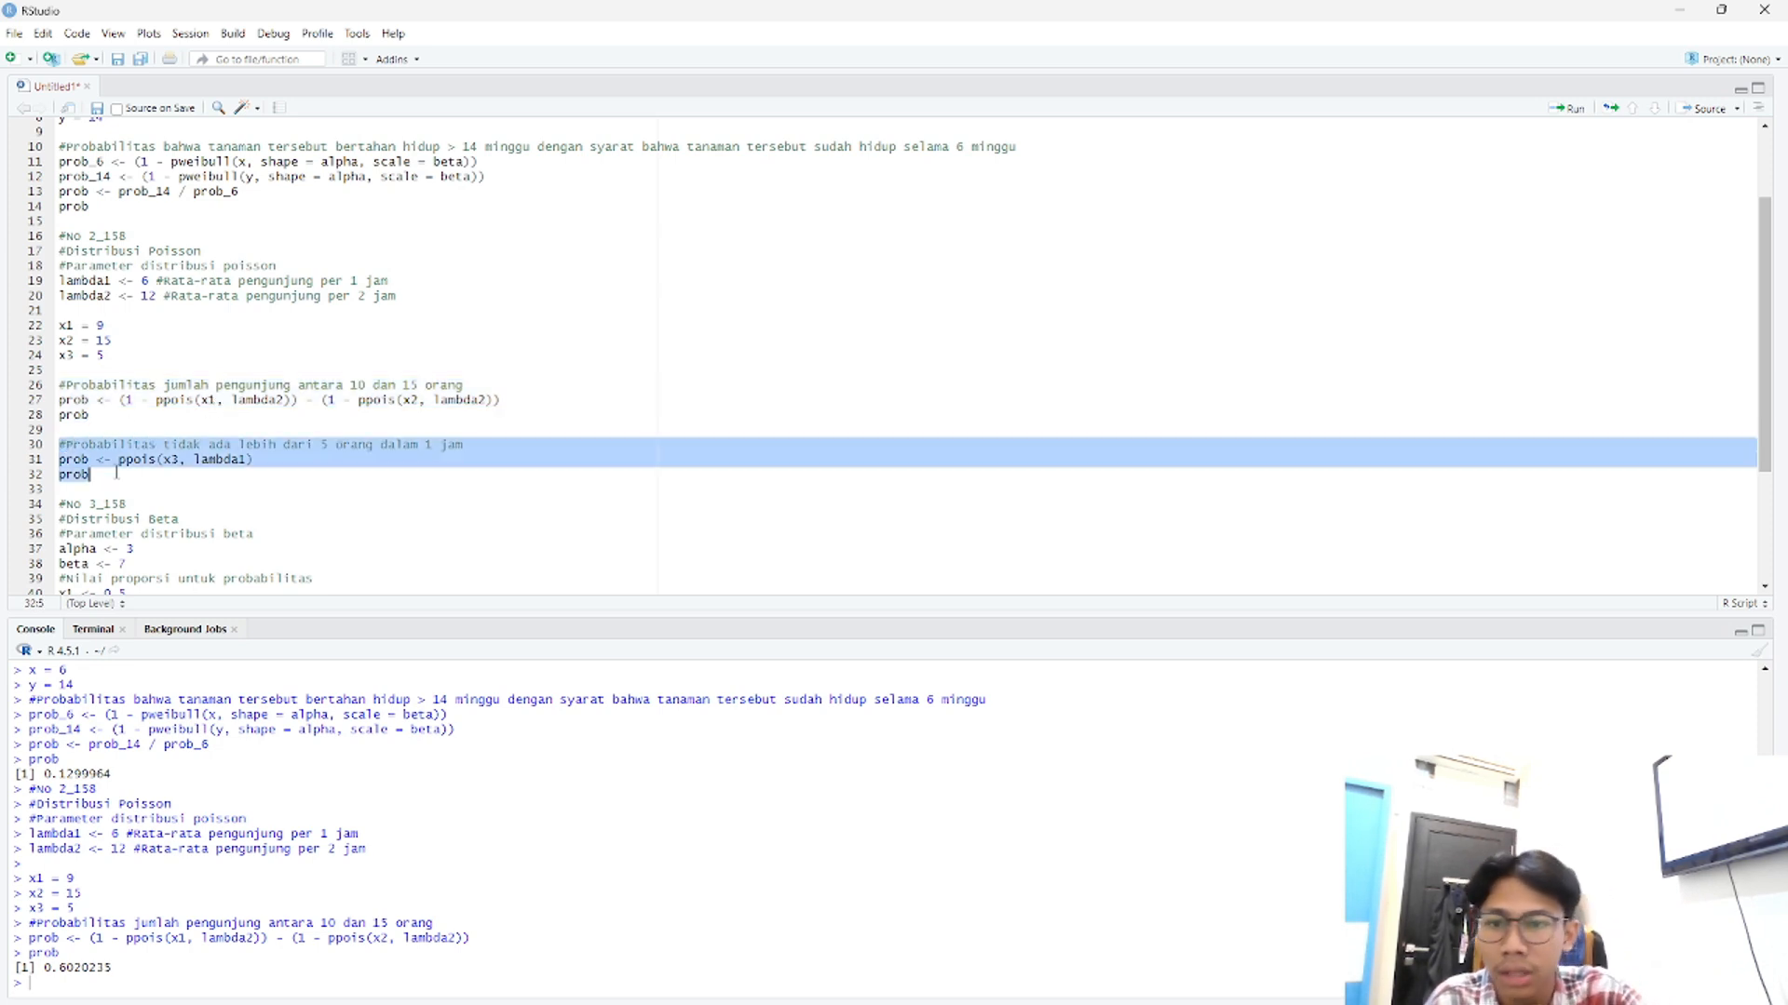
key("ctrl+Return")
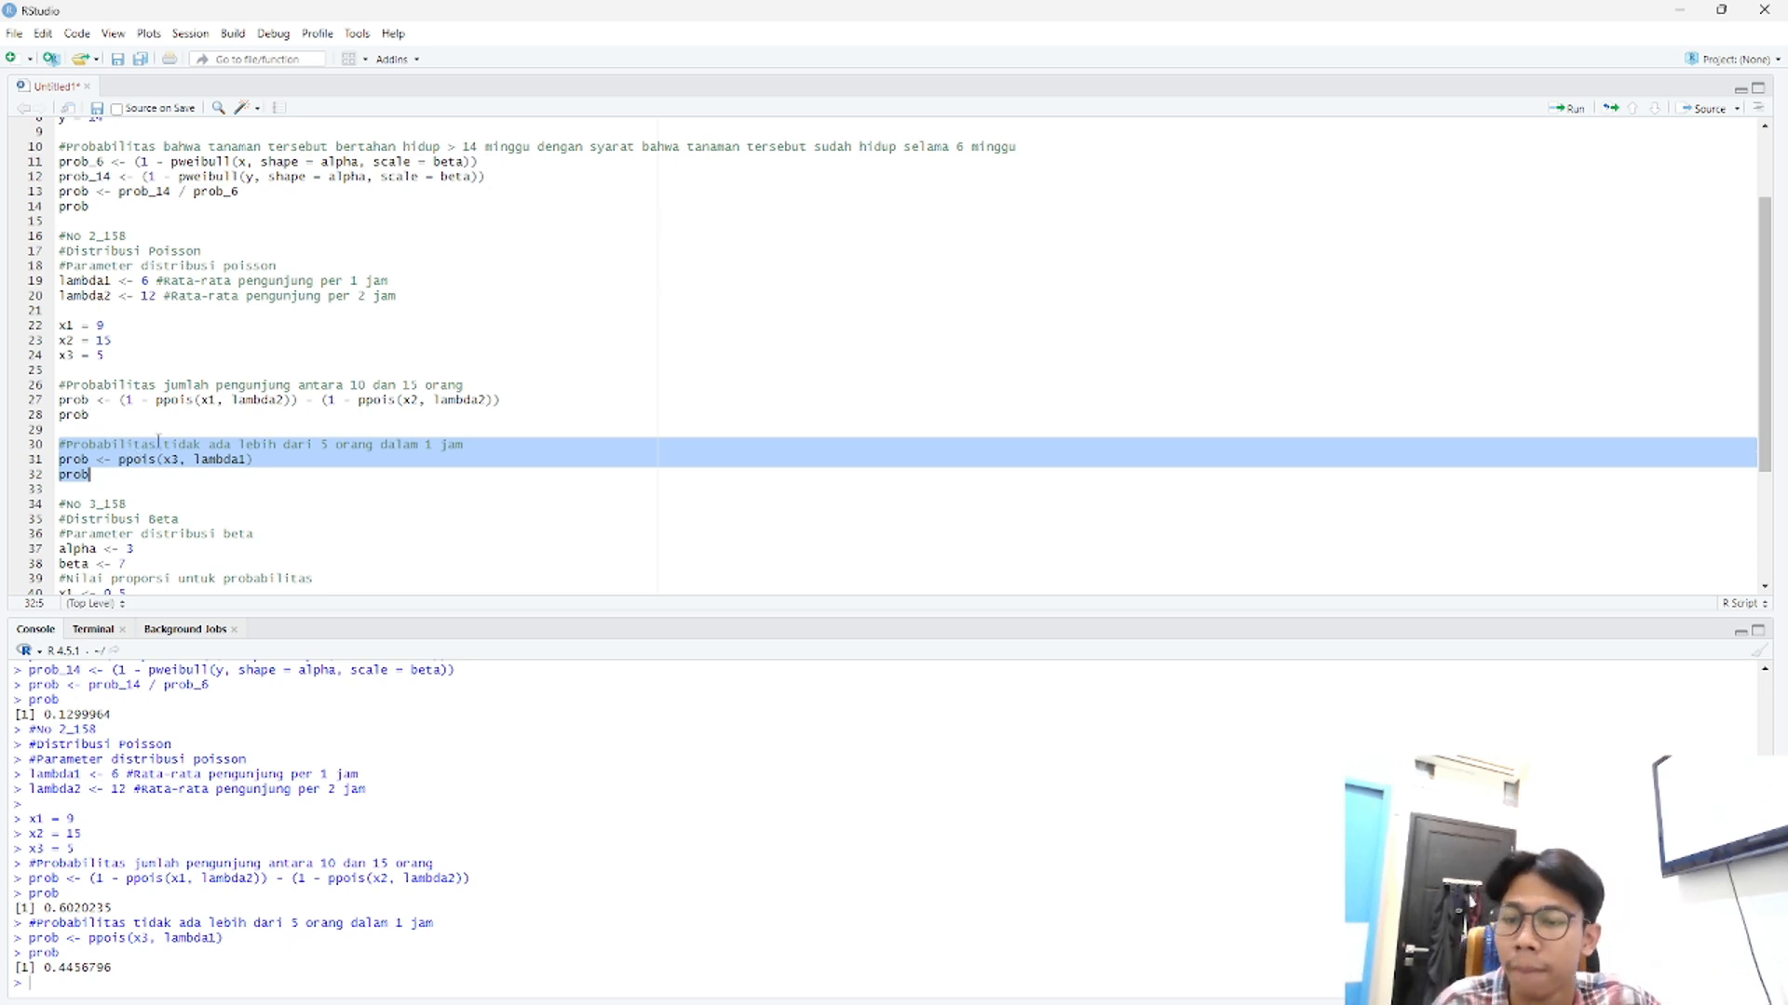
key("alt+Tab")
key("alt+Tab")
key("alt+Tab")
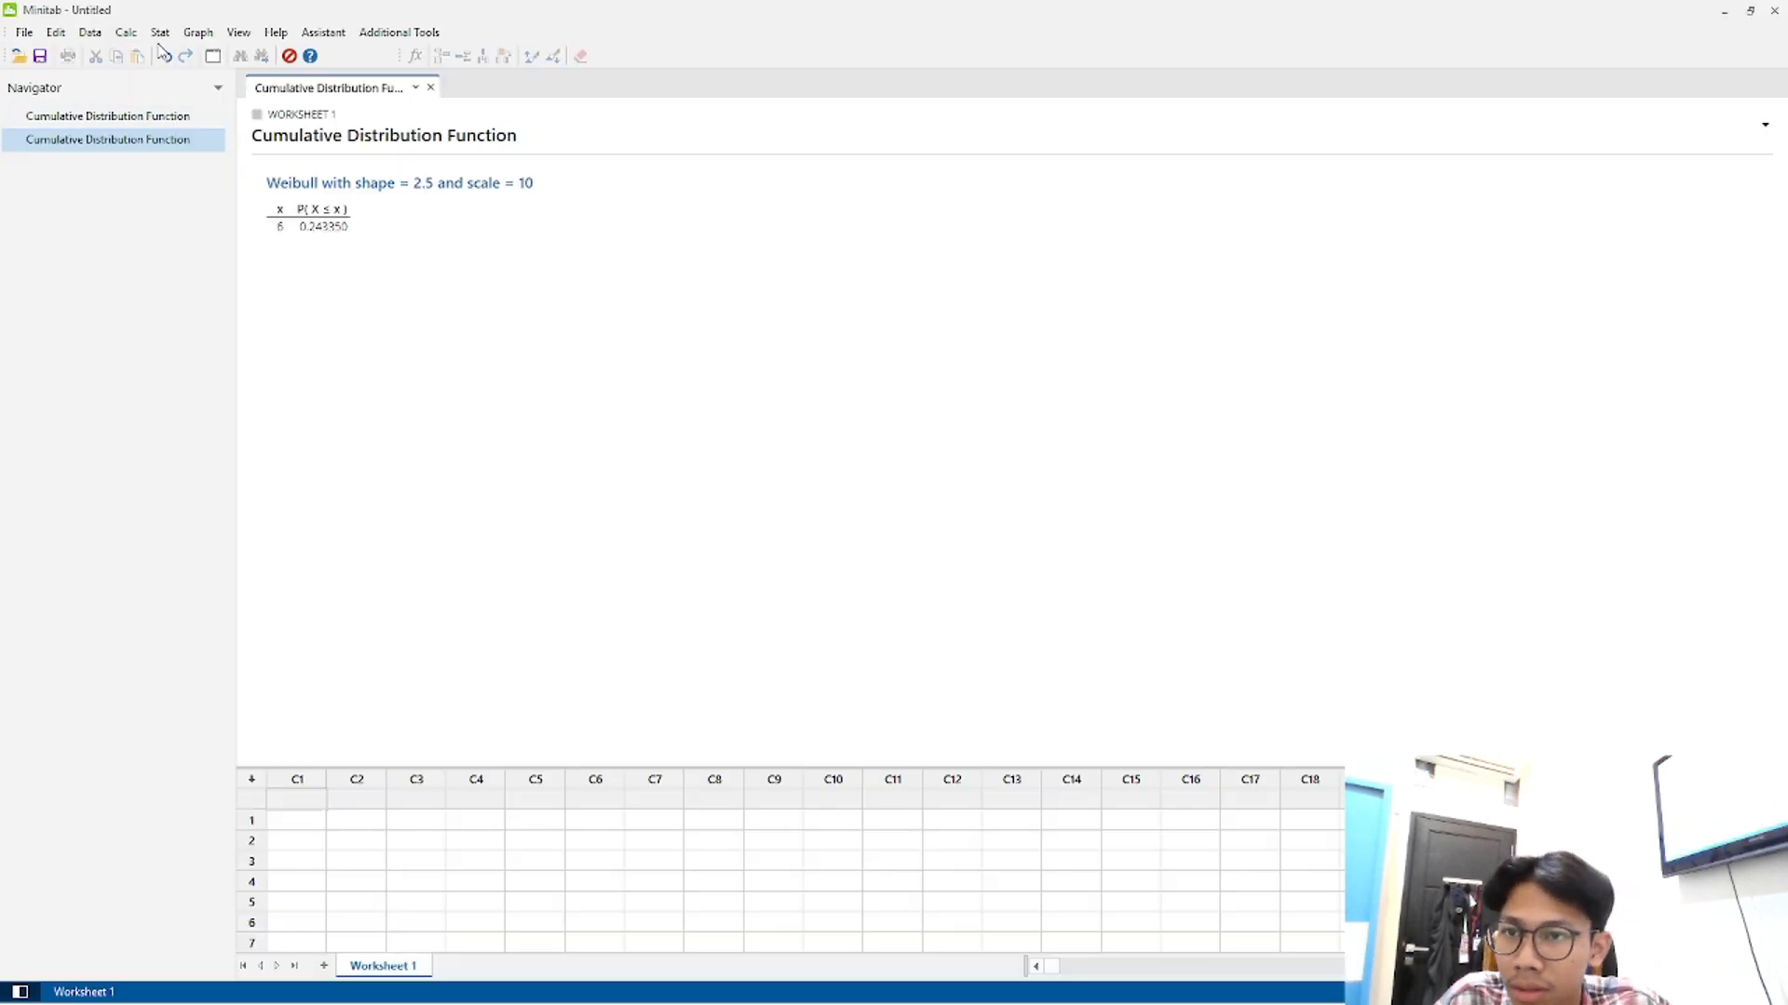
- Start a cumulative Poisson distribution calculation and set its mean to 12, the lambda2 value from the R script
left_click(129, 33)
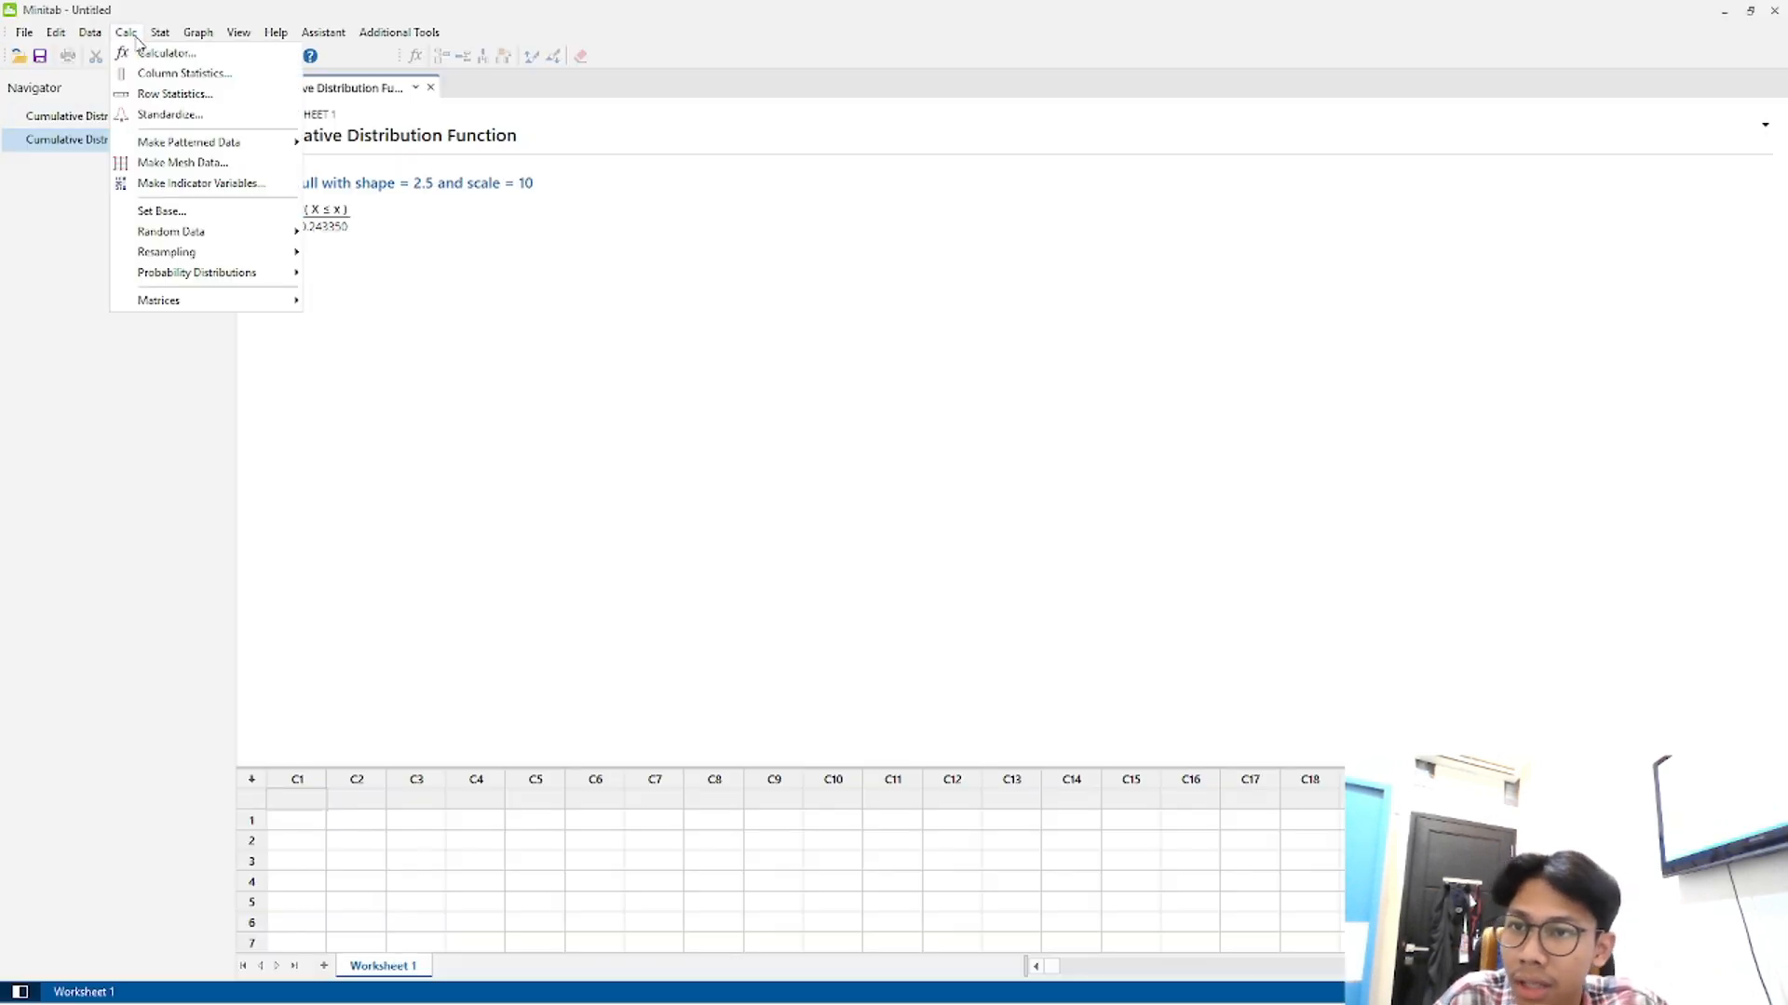
mouse_move(215, 272)
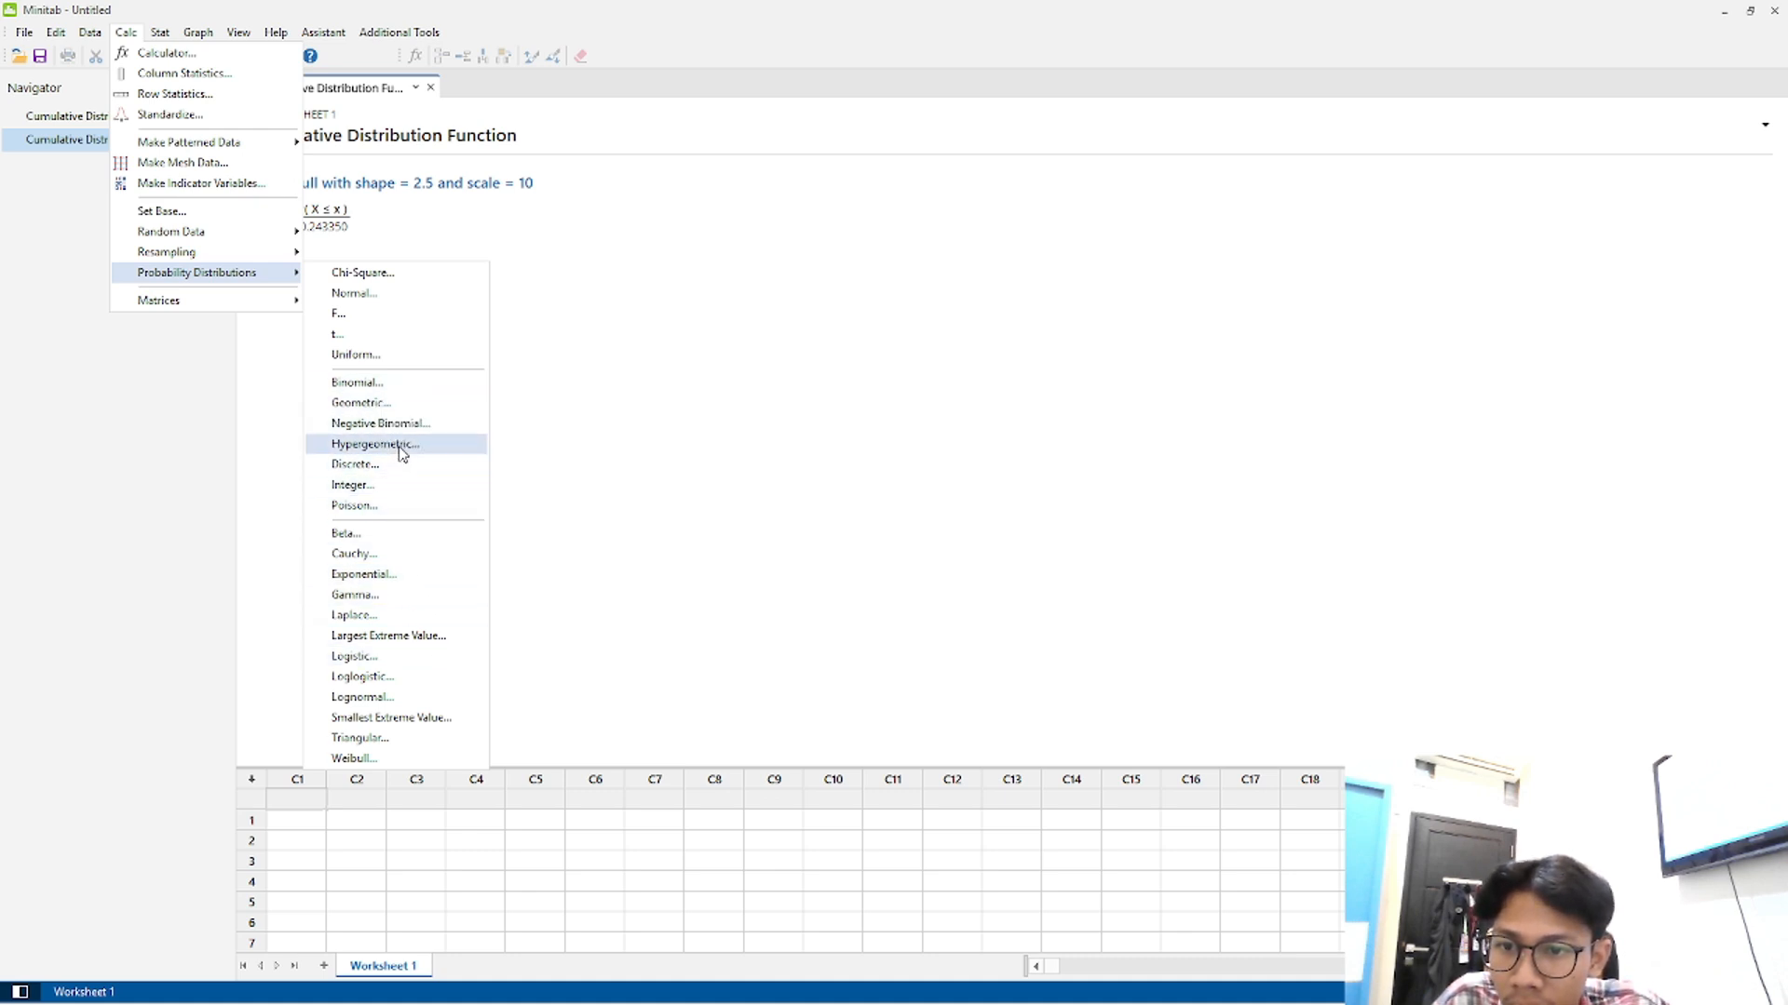
left_click(401, 506)
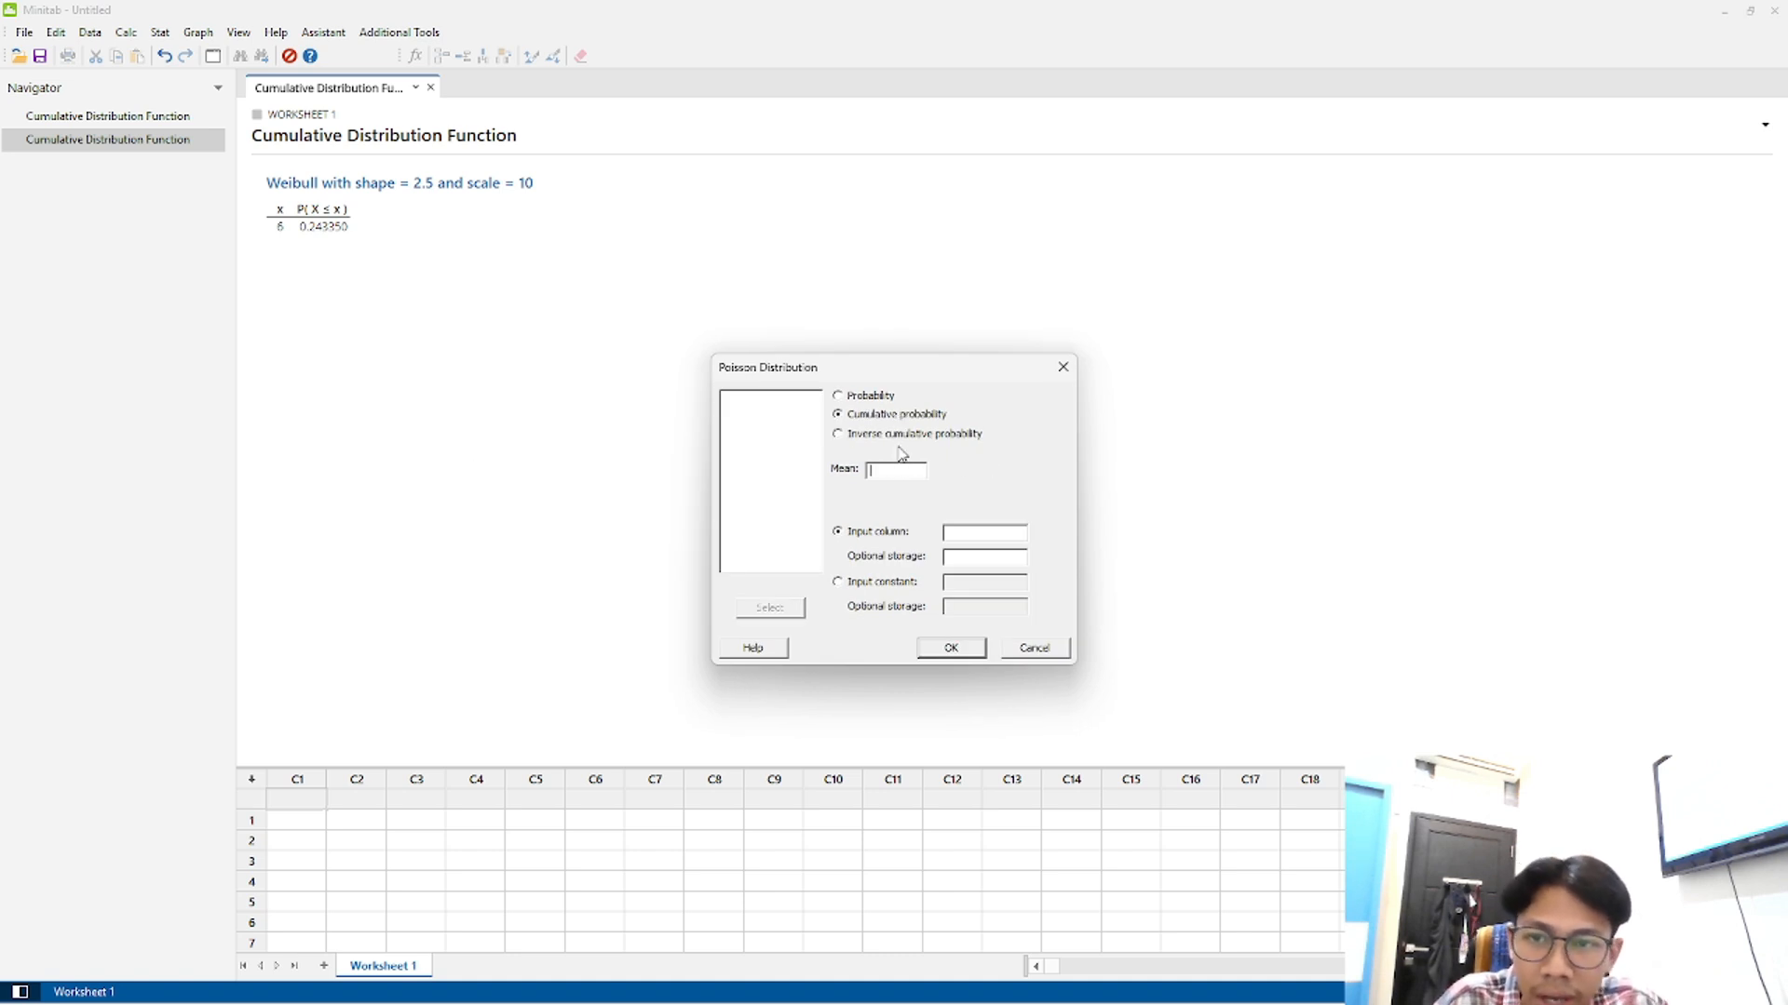
key("alt+Tab")
left_click(231, 406)
left_click(156, 281)
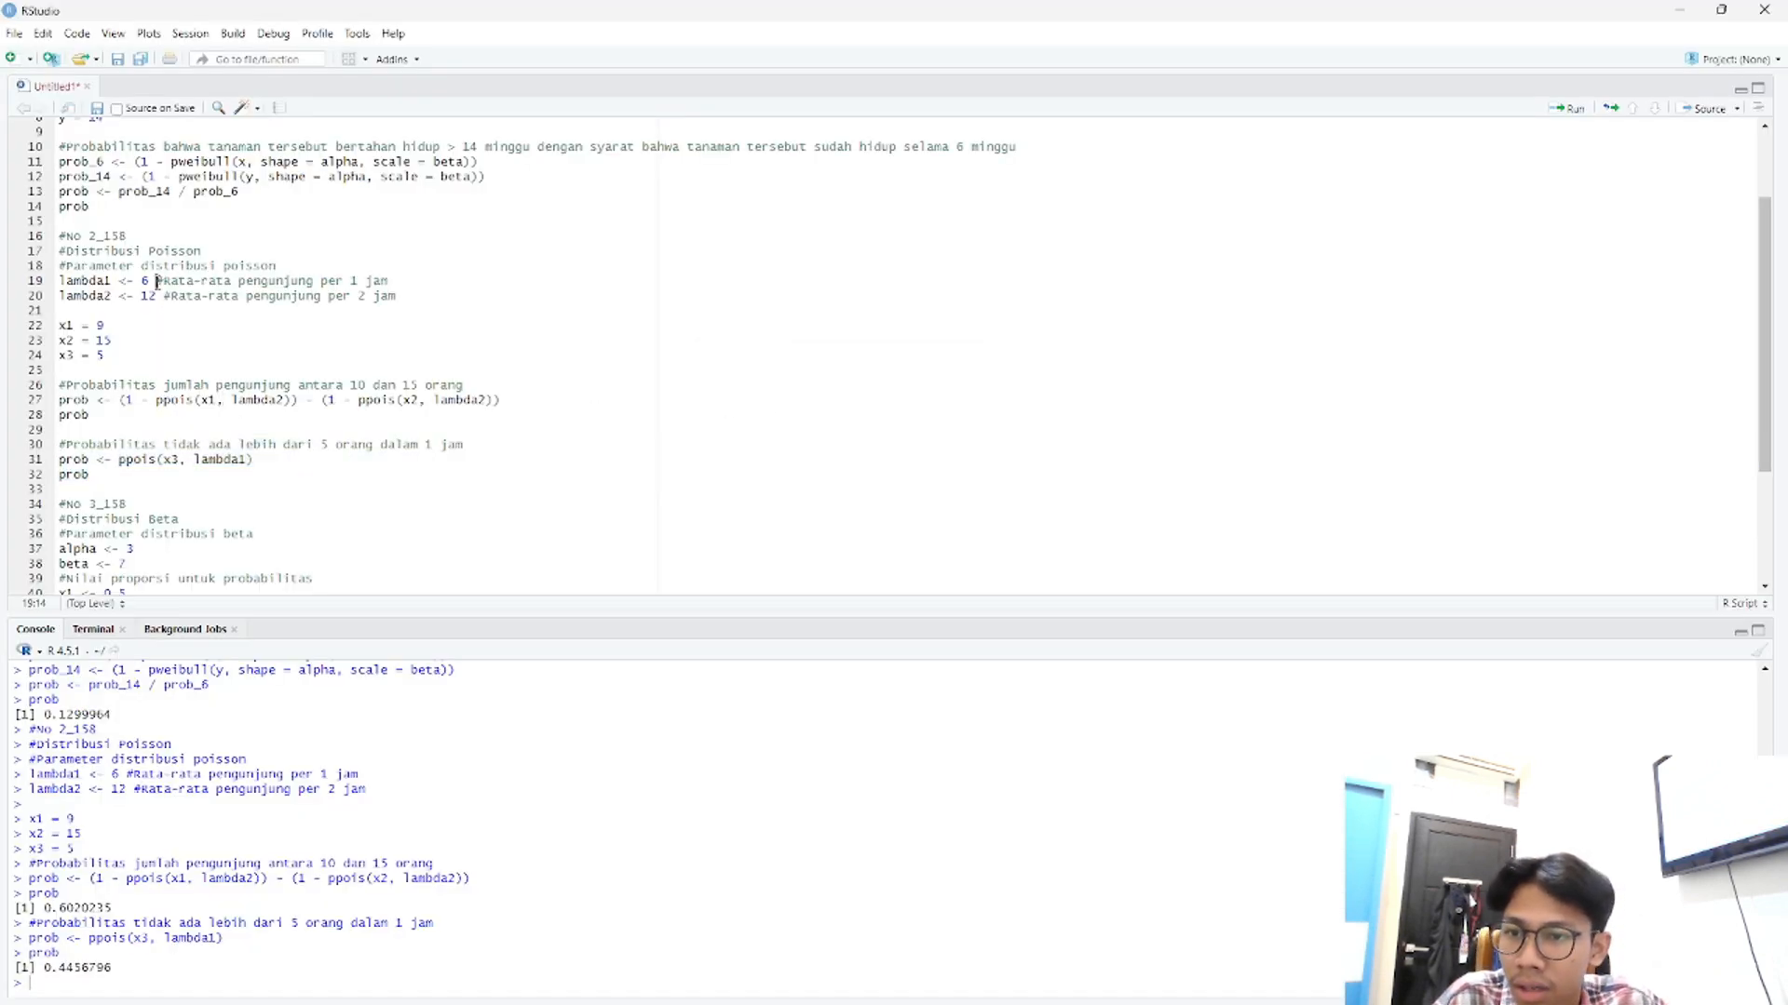
key("alt+Tab")
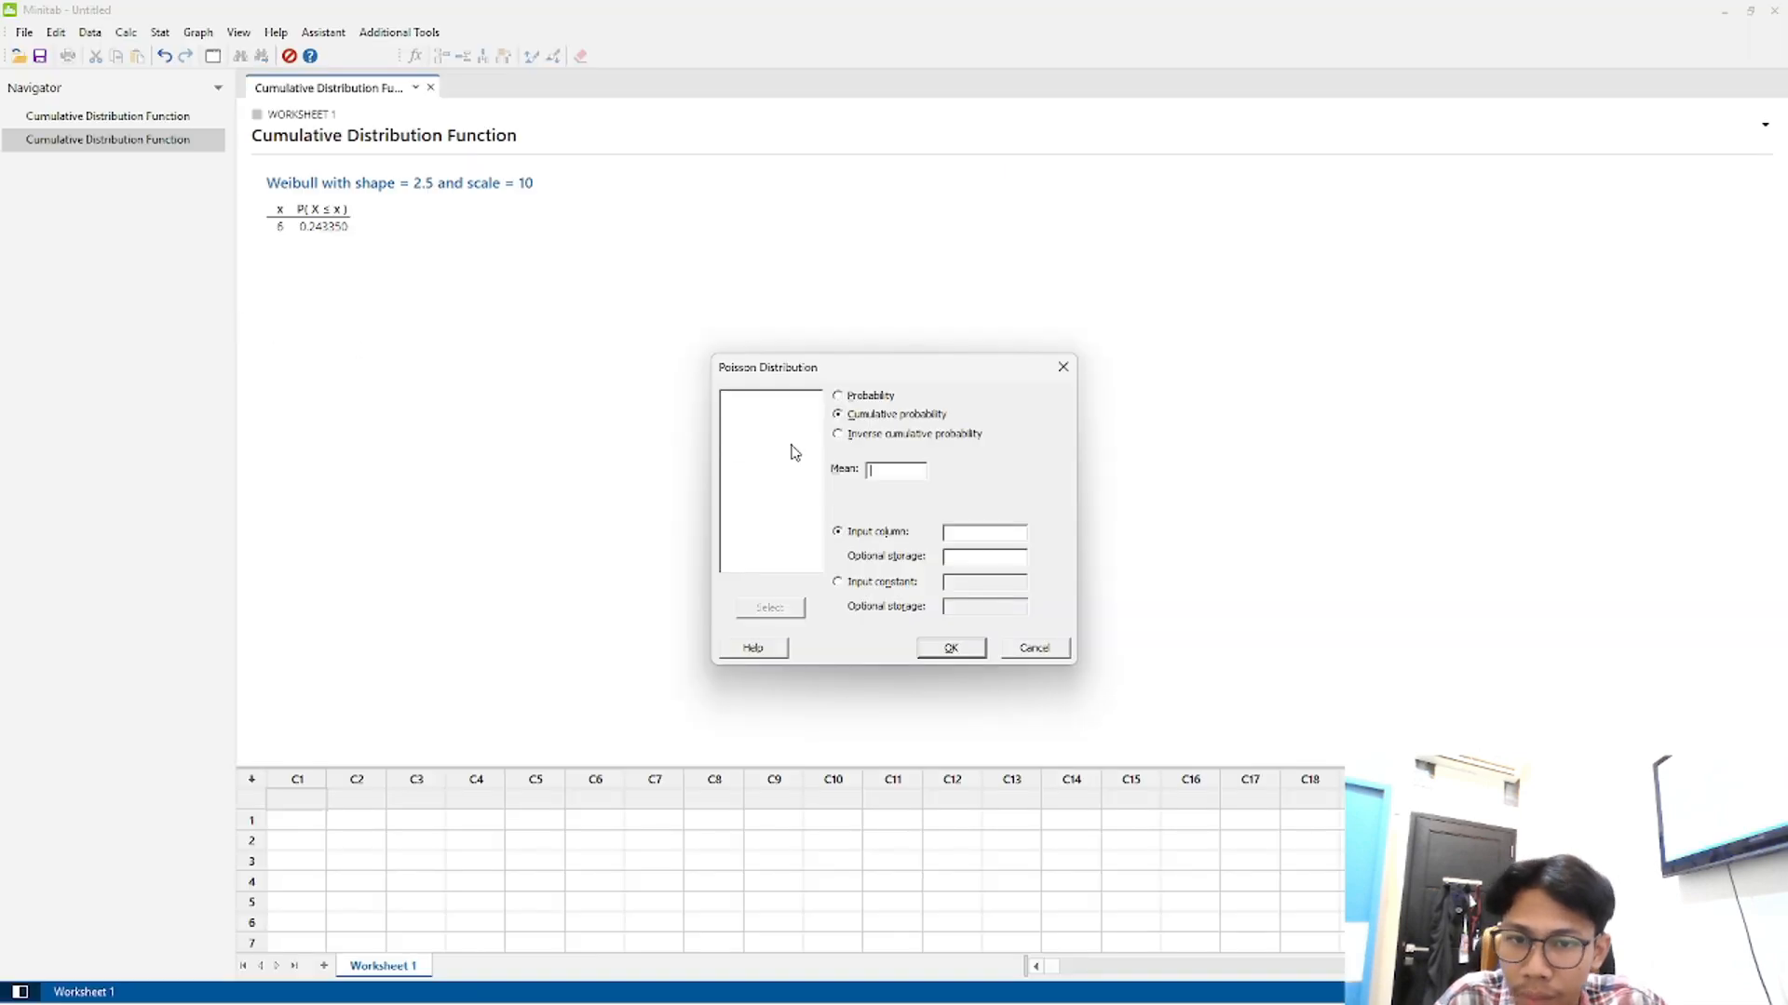
type("12")
- Use the script's x1 value, 9, as the input constant and calculate the Poisson cumulative probability
left_click(841, 581)
key("alt+Tab")
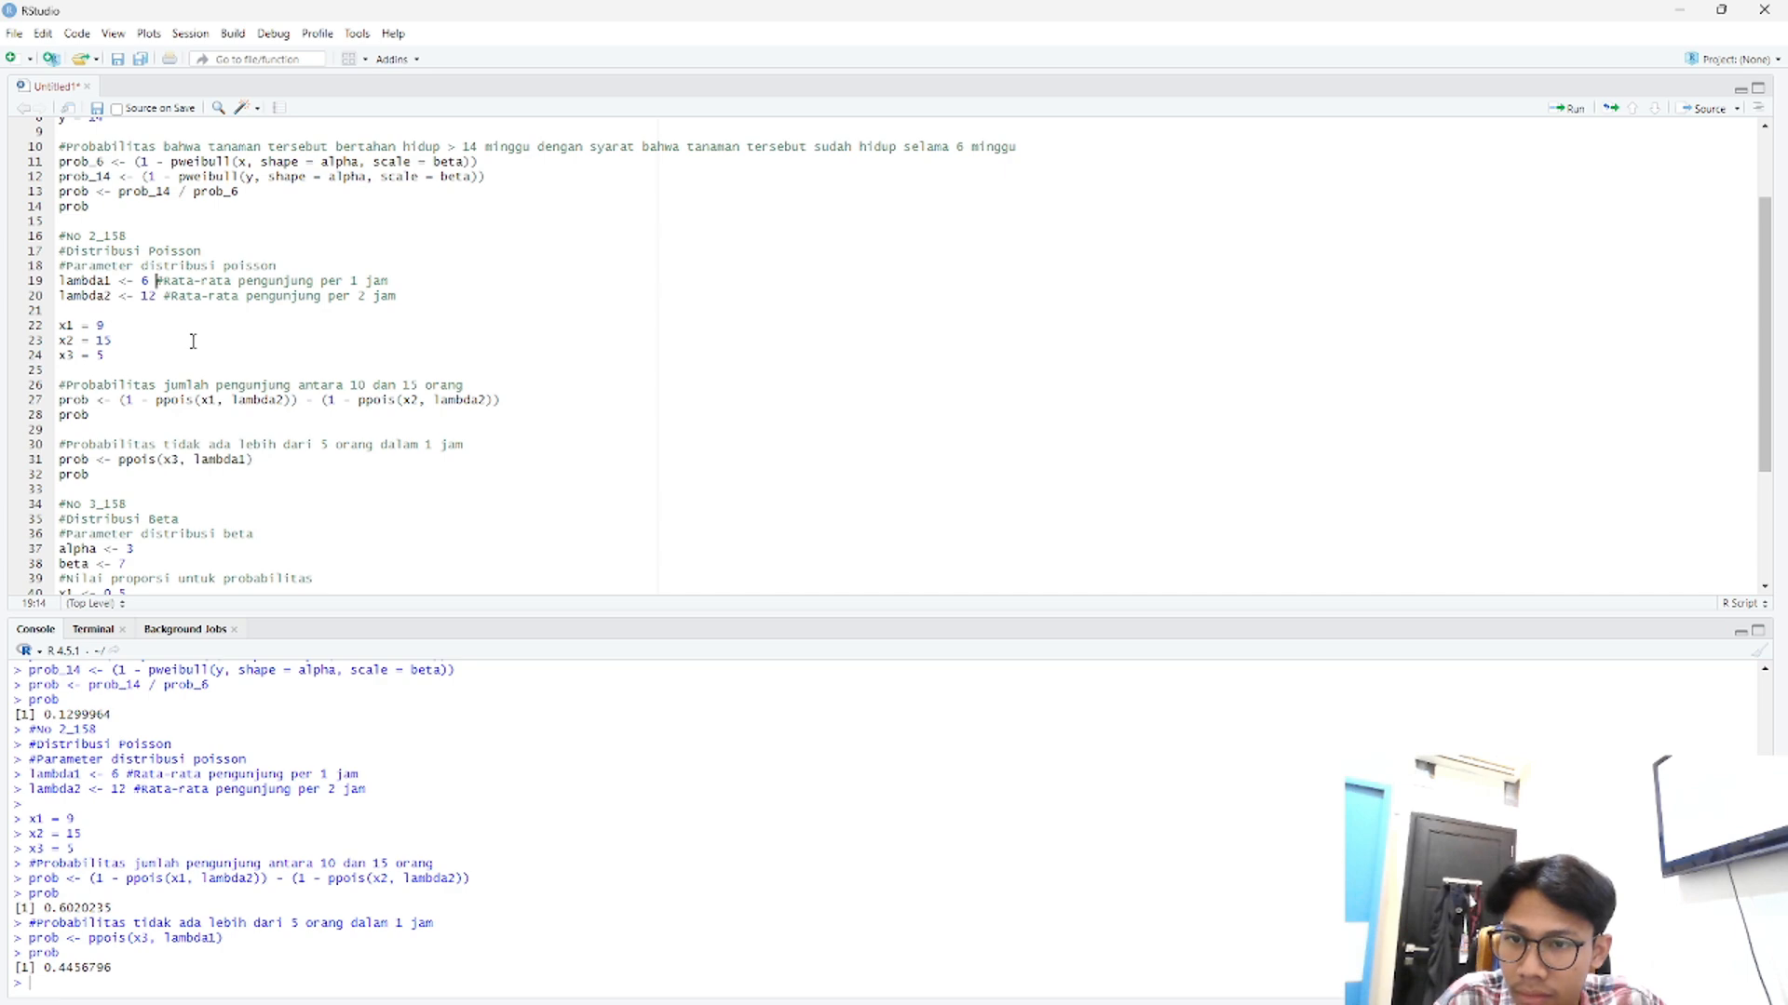
key("alt+Tab")
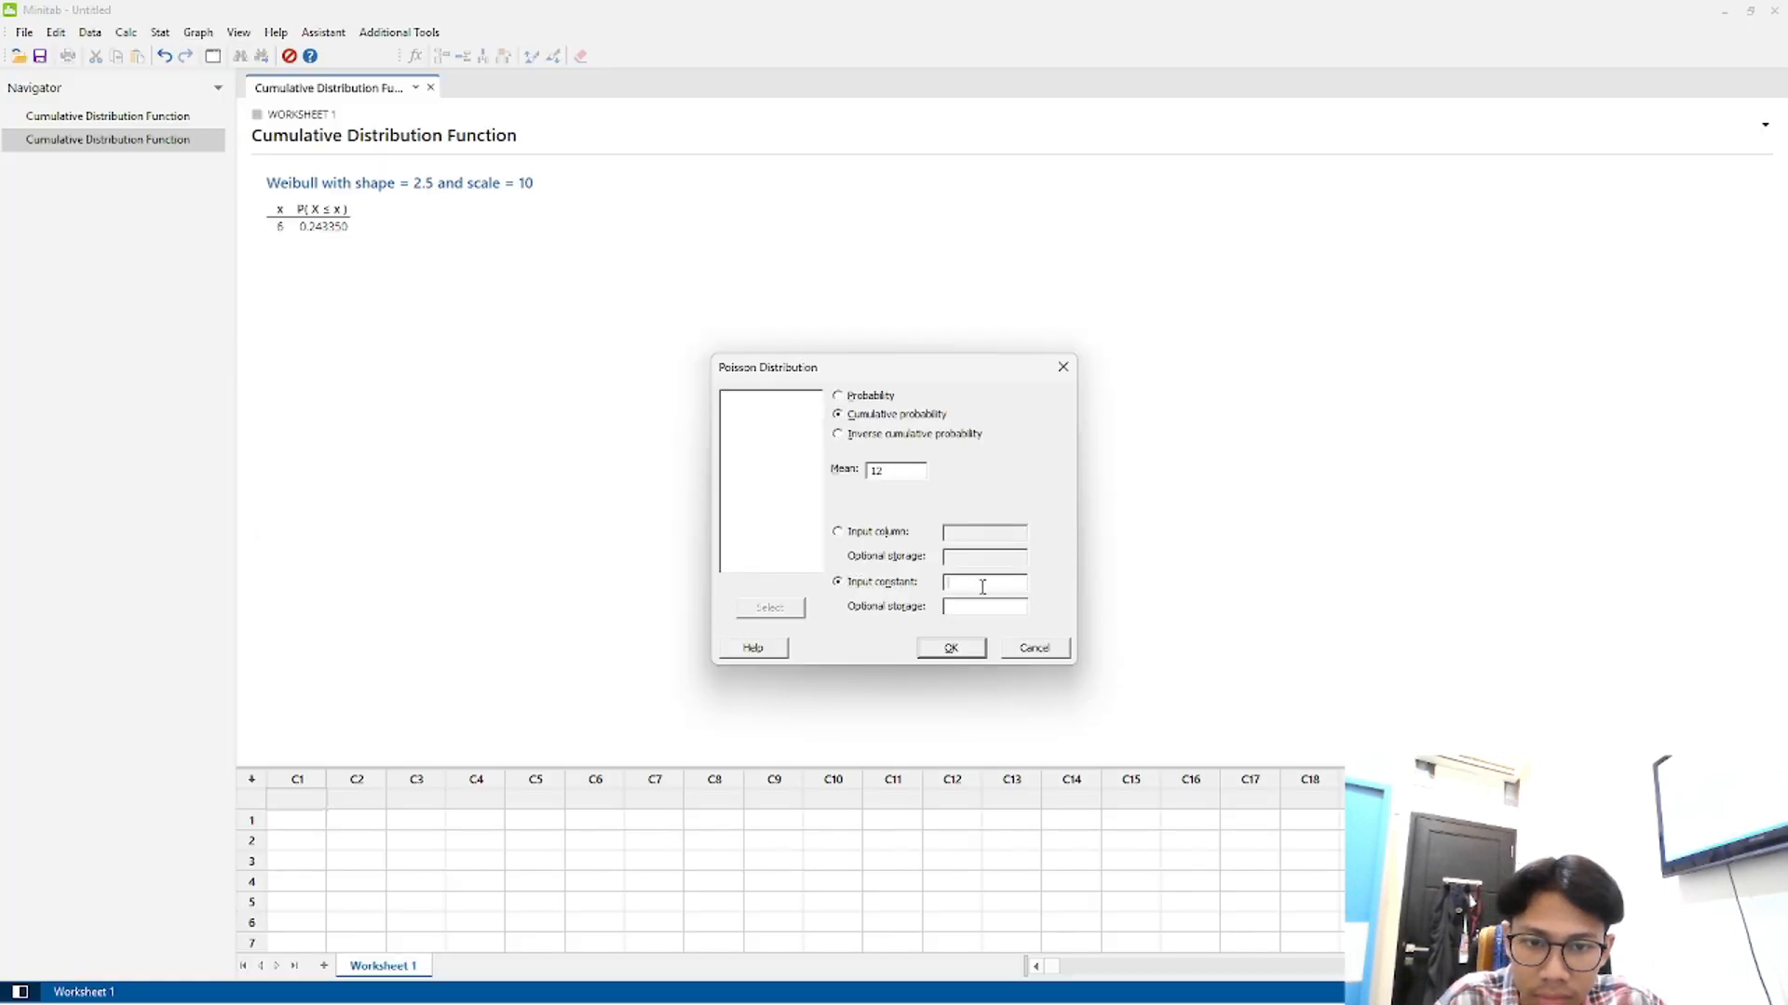
key("alt+Tab")
key("alt+Tab")
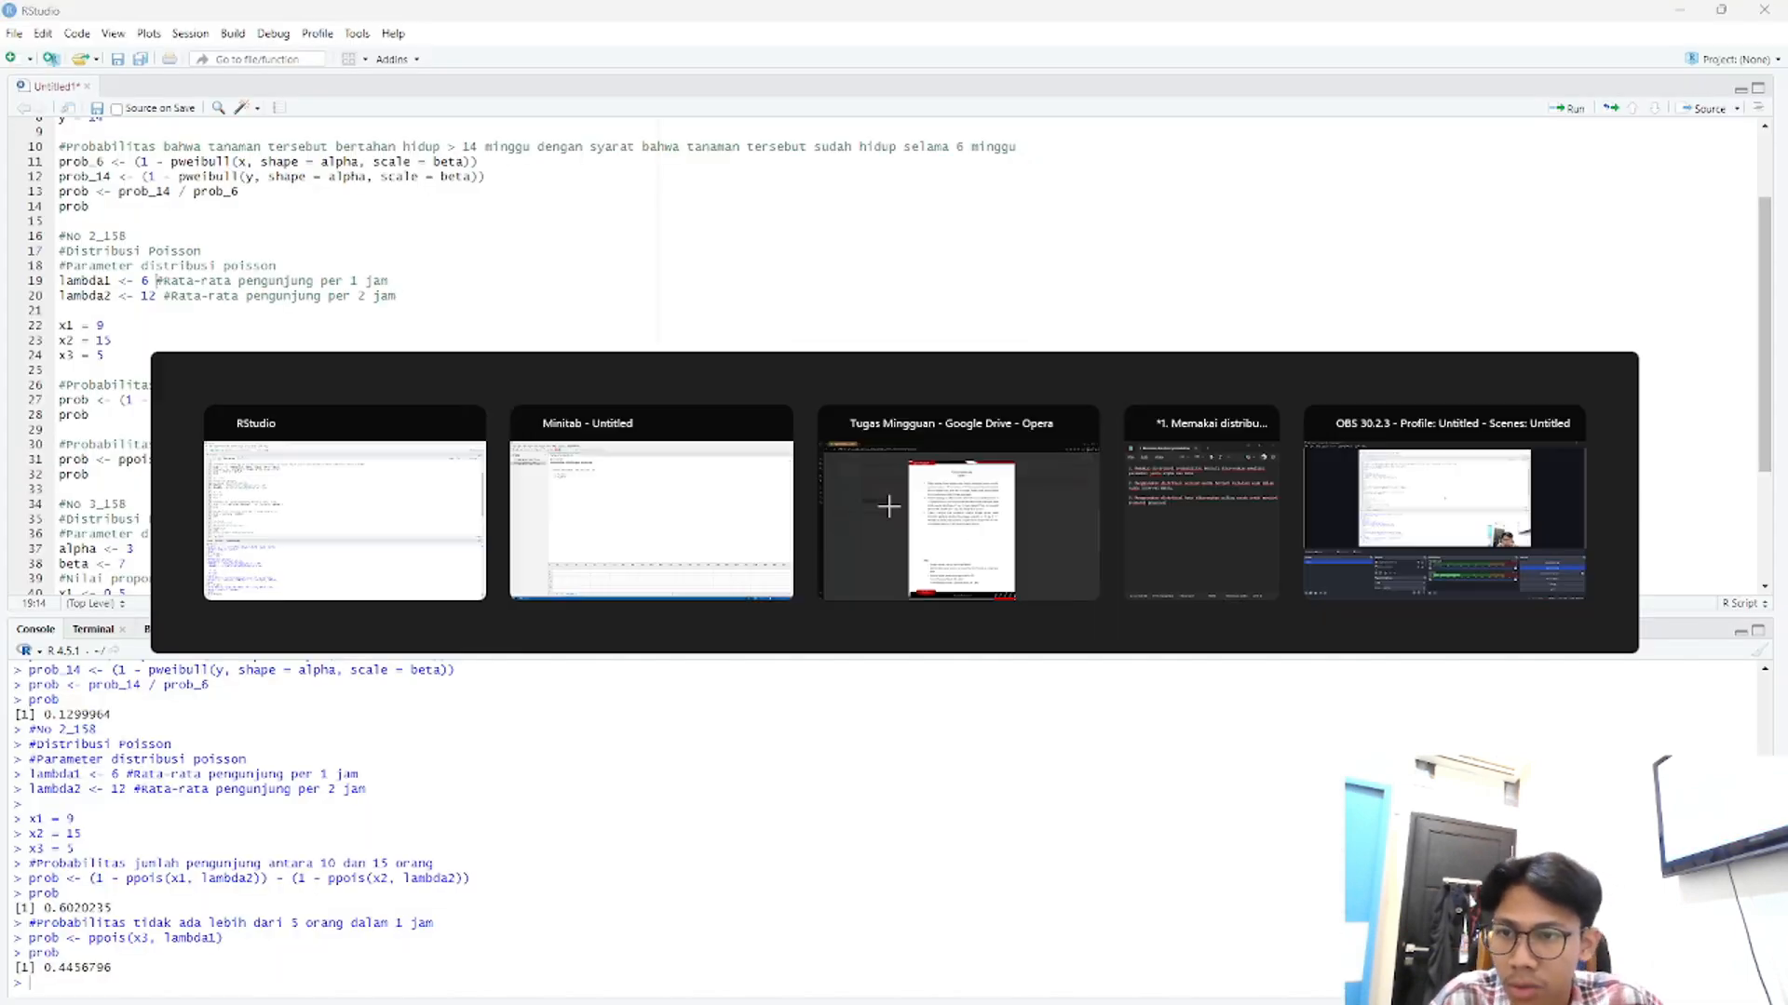
type("9")
left_click(948, 649)
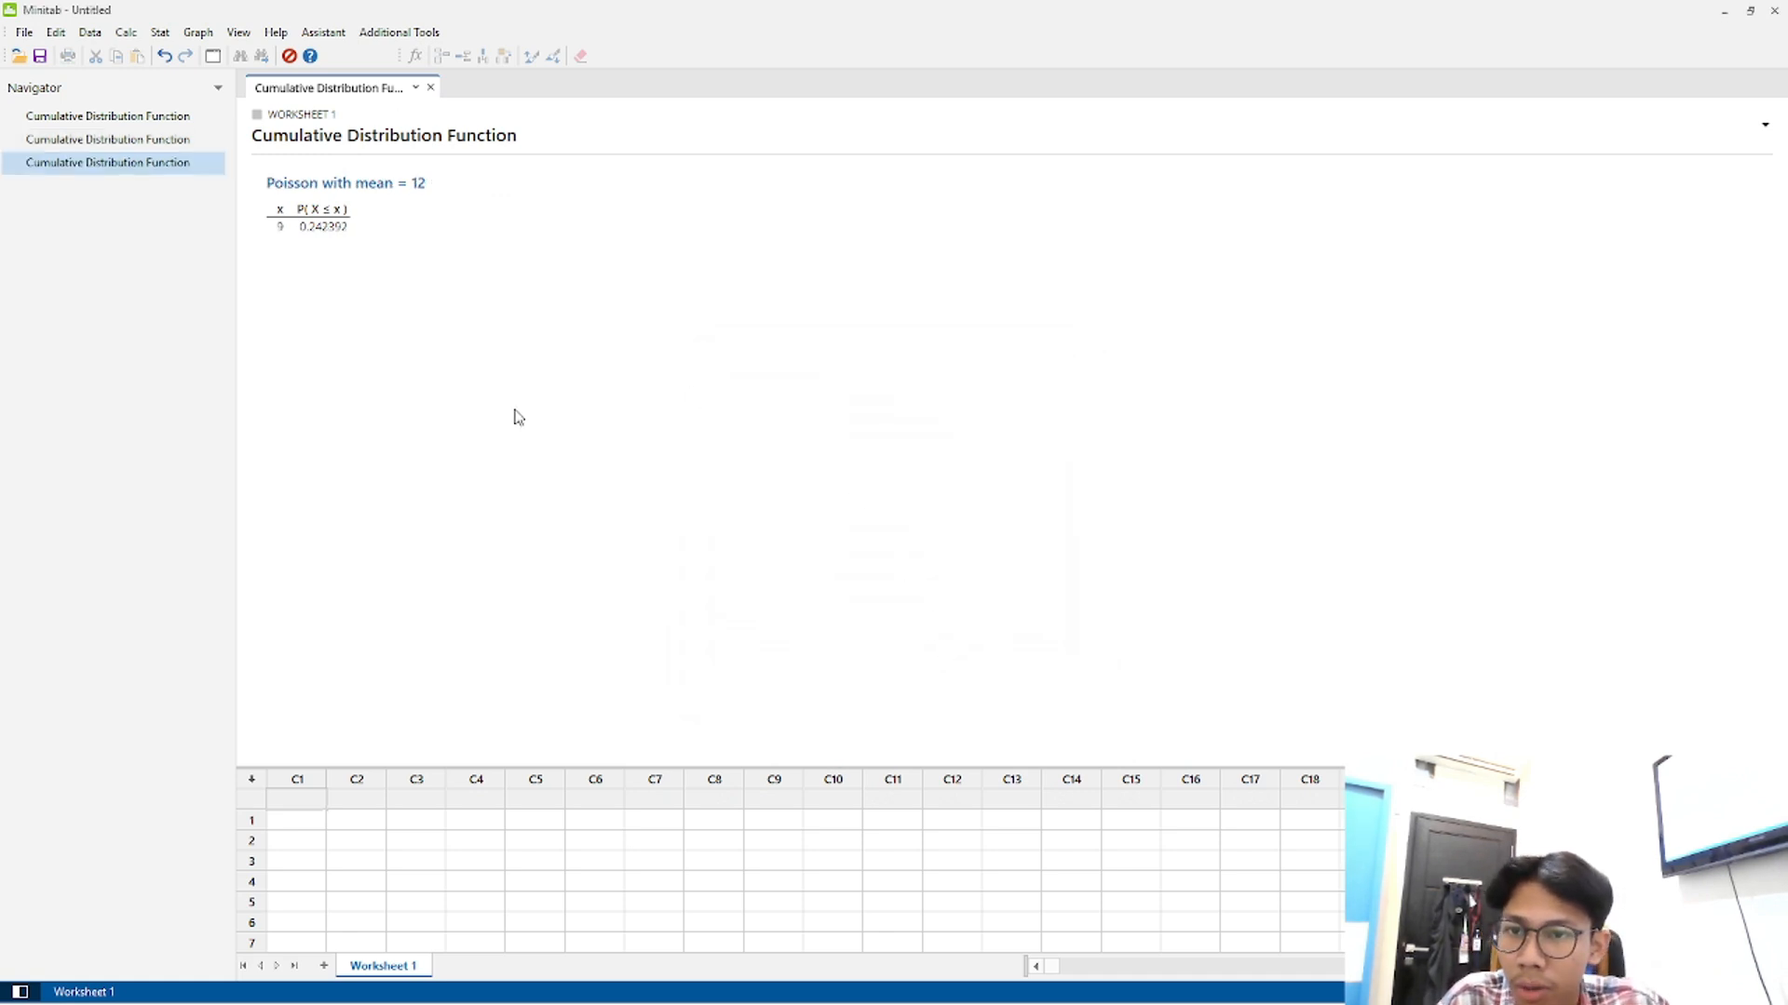
- Calculate the Poisson cumulative probability with mean 12 for the input constant 15, the script's x2 value
left_click(125, 31)
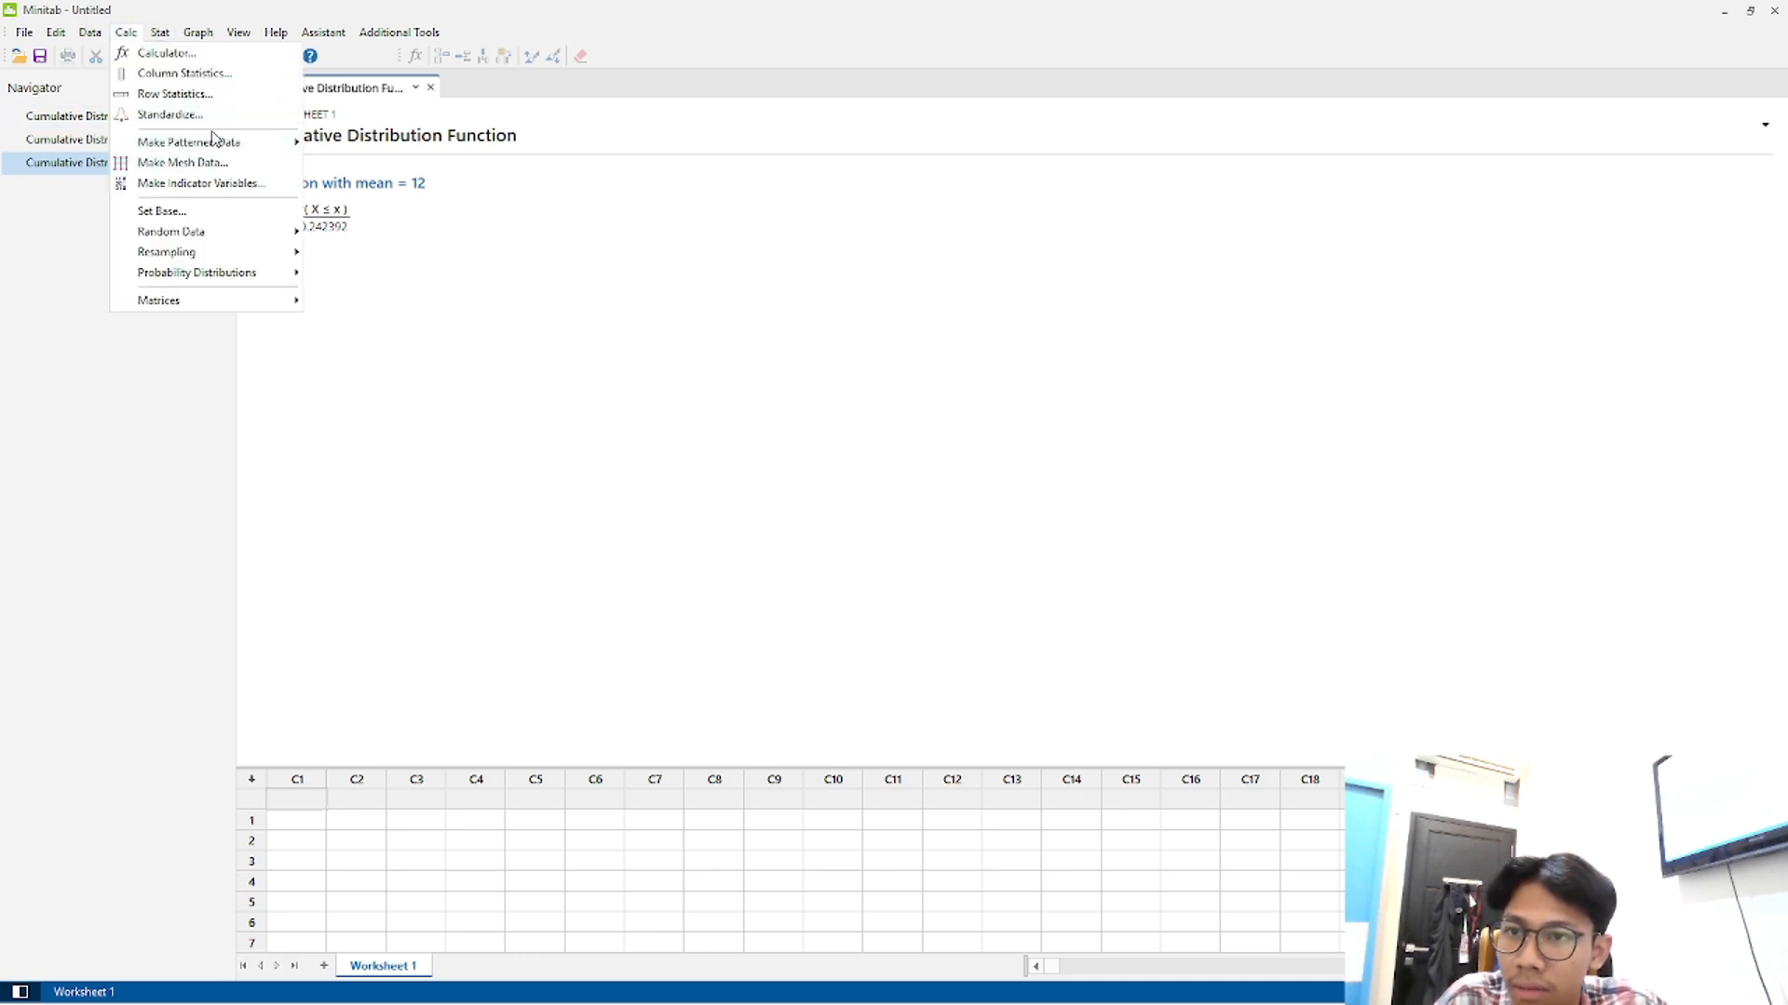
mouse_move(277, 272)
left_click(431, 504)
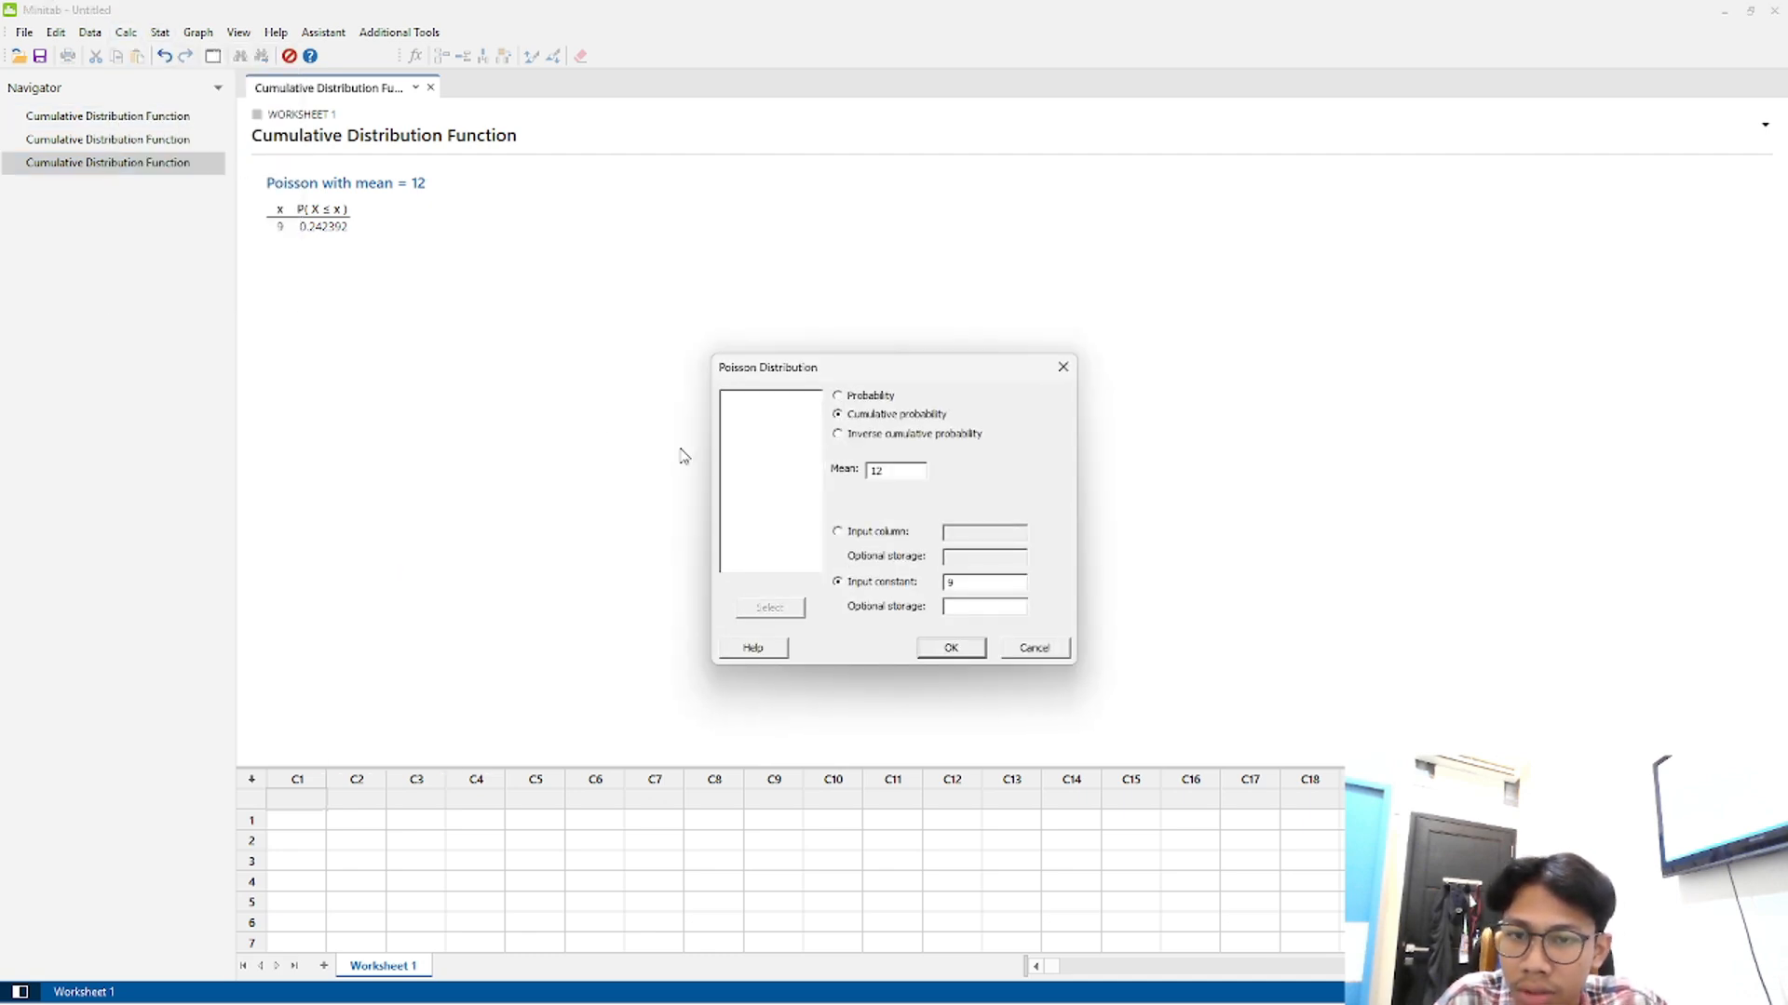
key("alt+Tab")
key("alt+Tab")
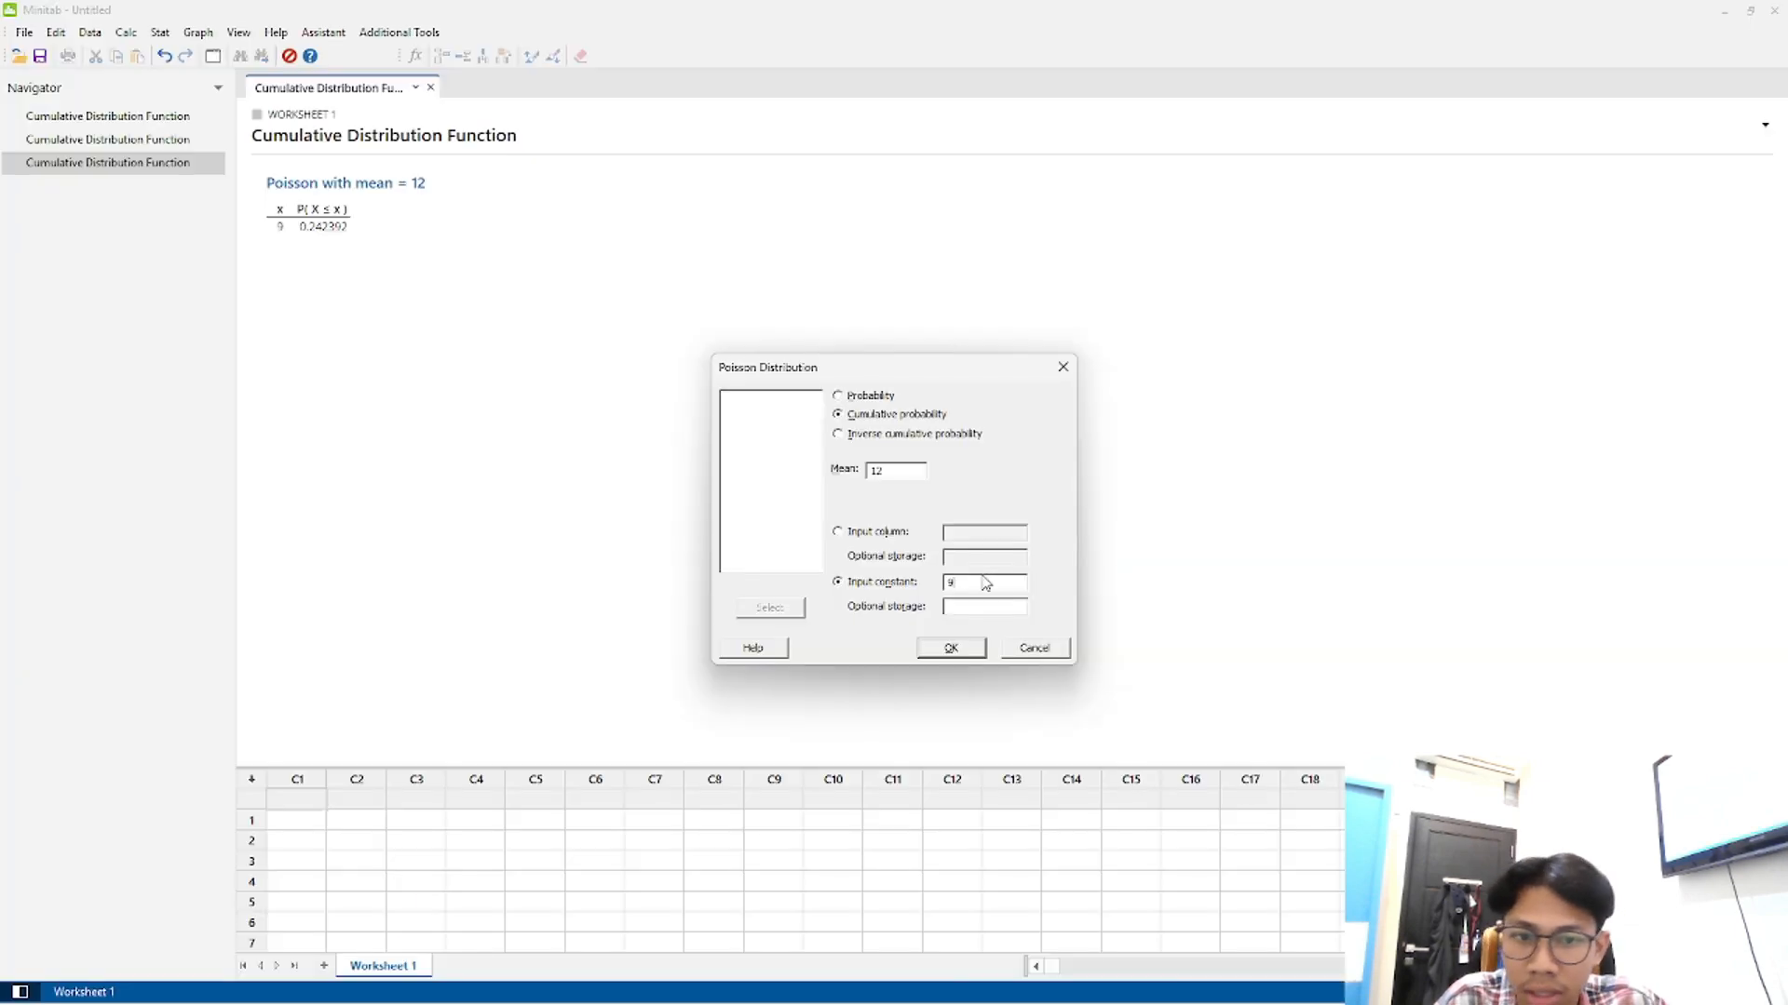
left_click_drag(986, 585, 912, 589)
type("15")
left_click(947, 647)
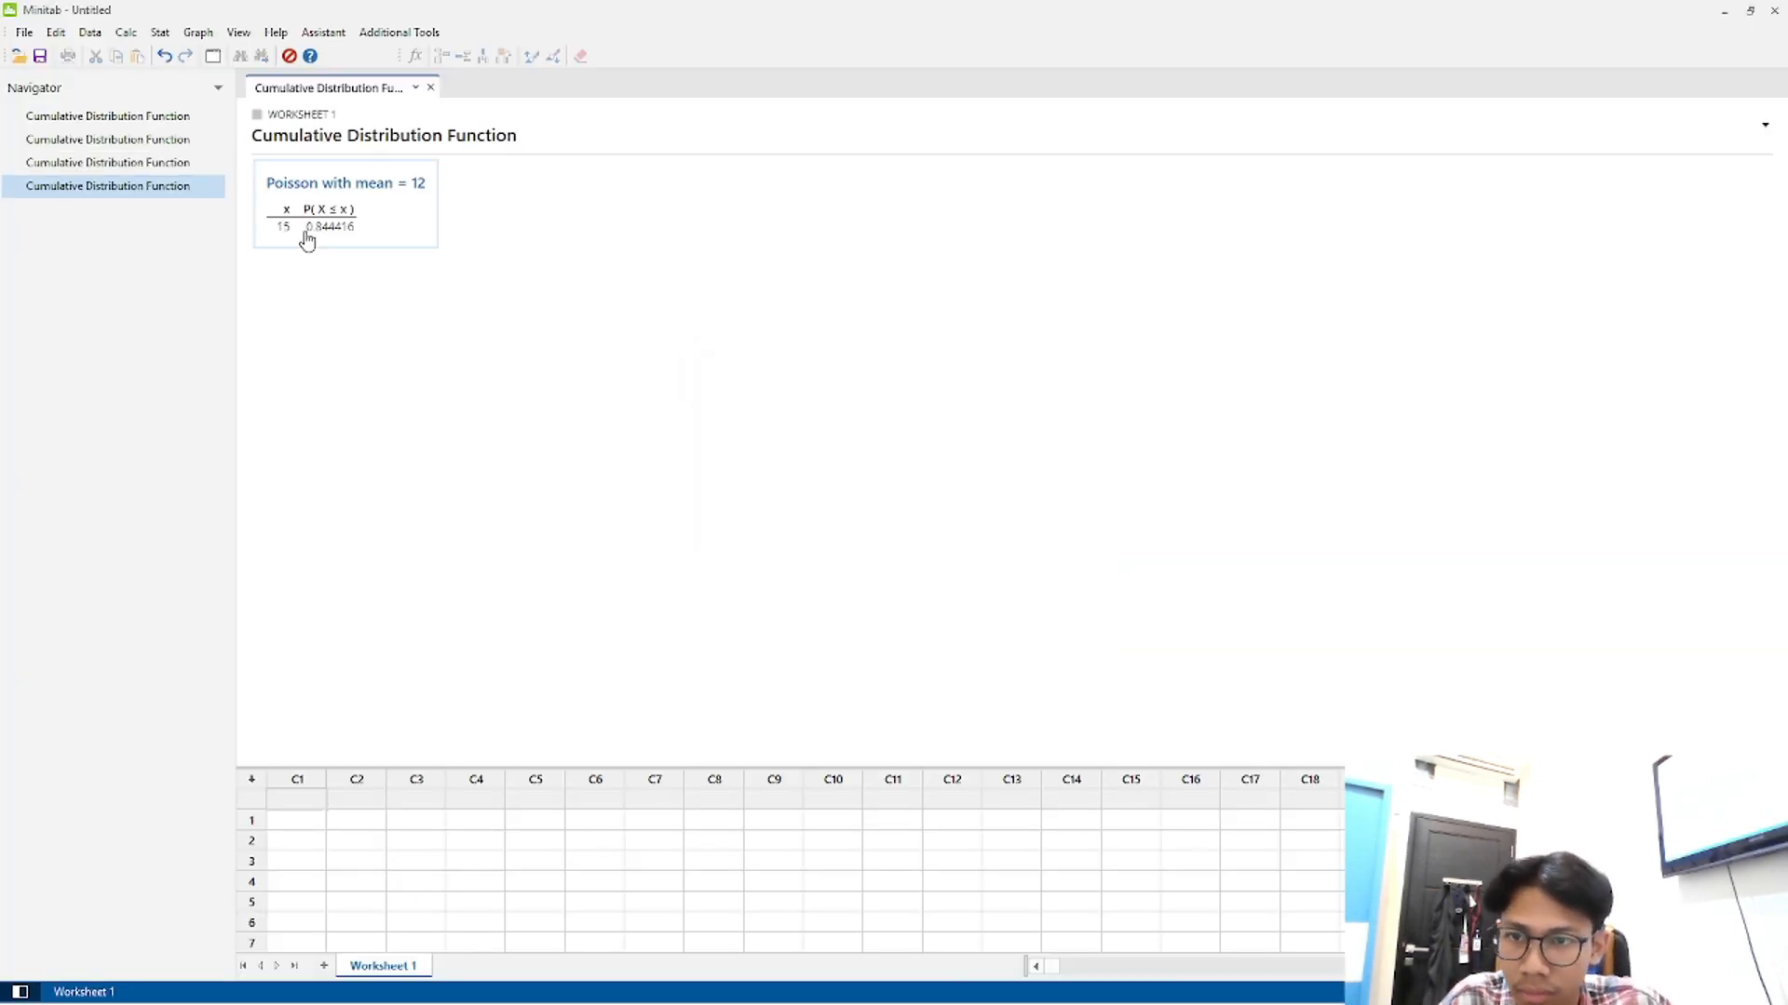
- Compare the Poisson cumulative distribution outputs for x = 9 and x = 15 with the calculation on line 27 of the R script
key("alt+Tab")
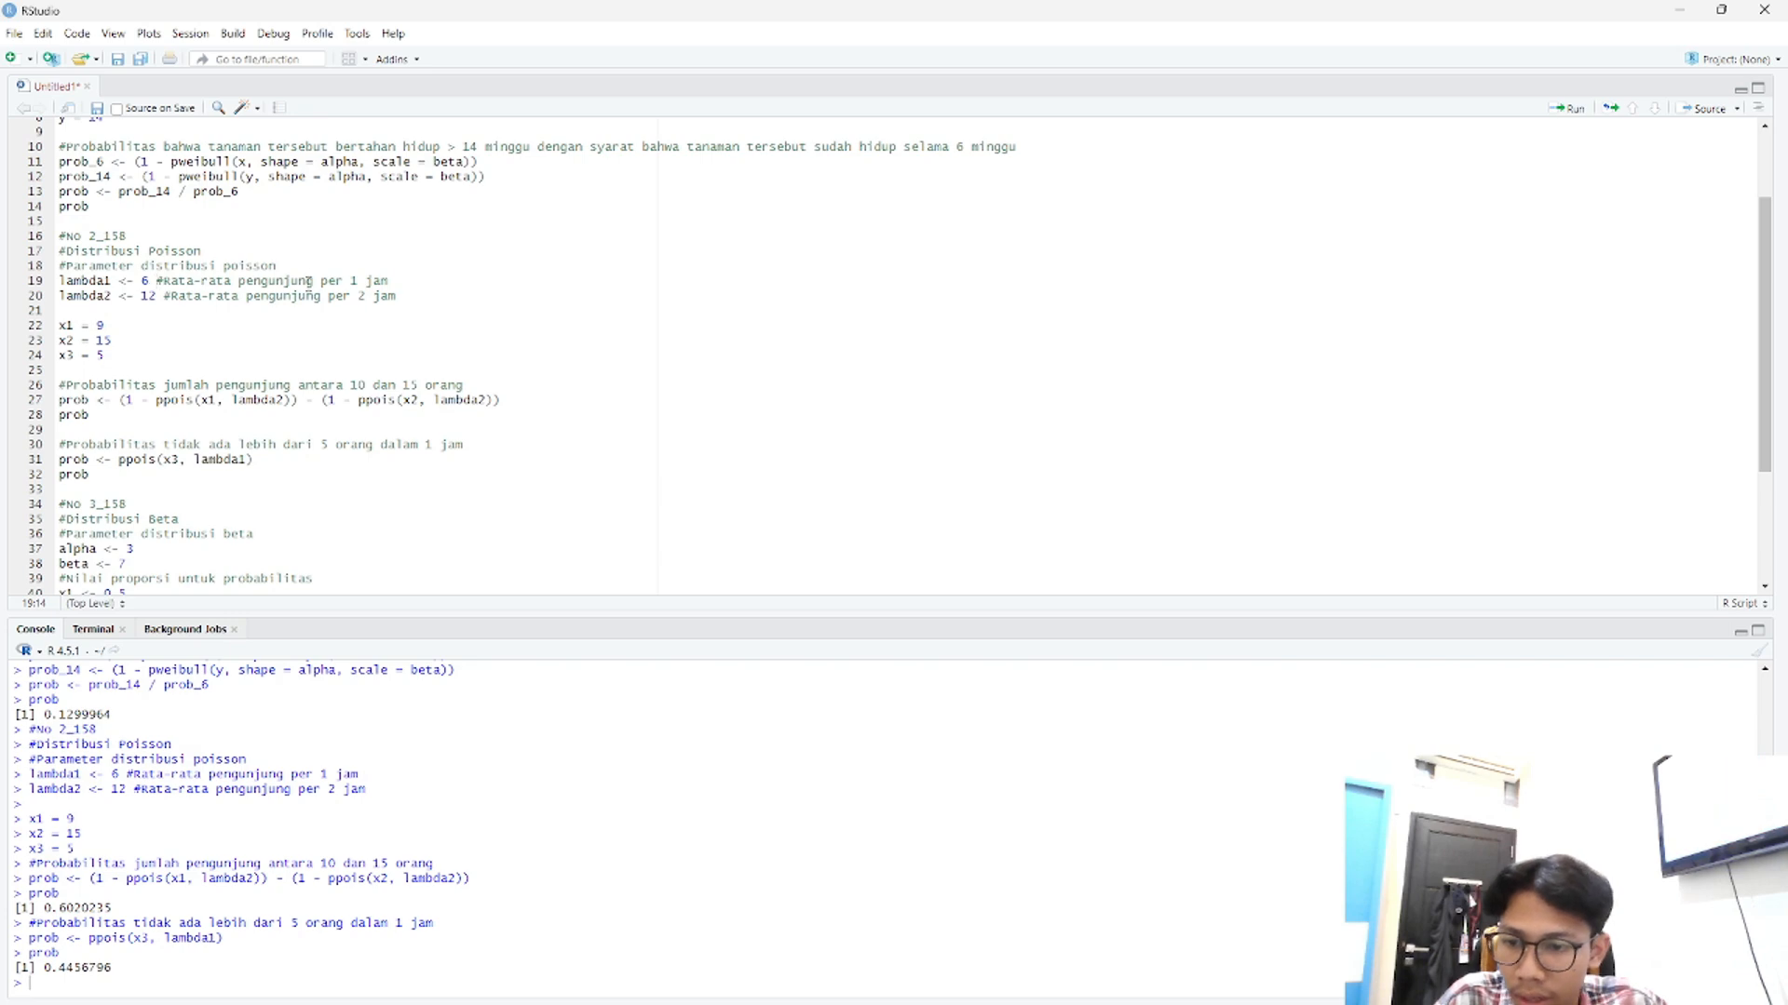
key("alt+Tab")
left_click(127, 167)
left_click(149, 187)
left_click(165, 164)
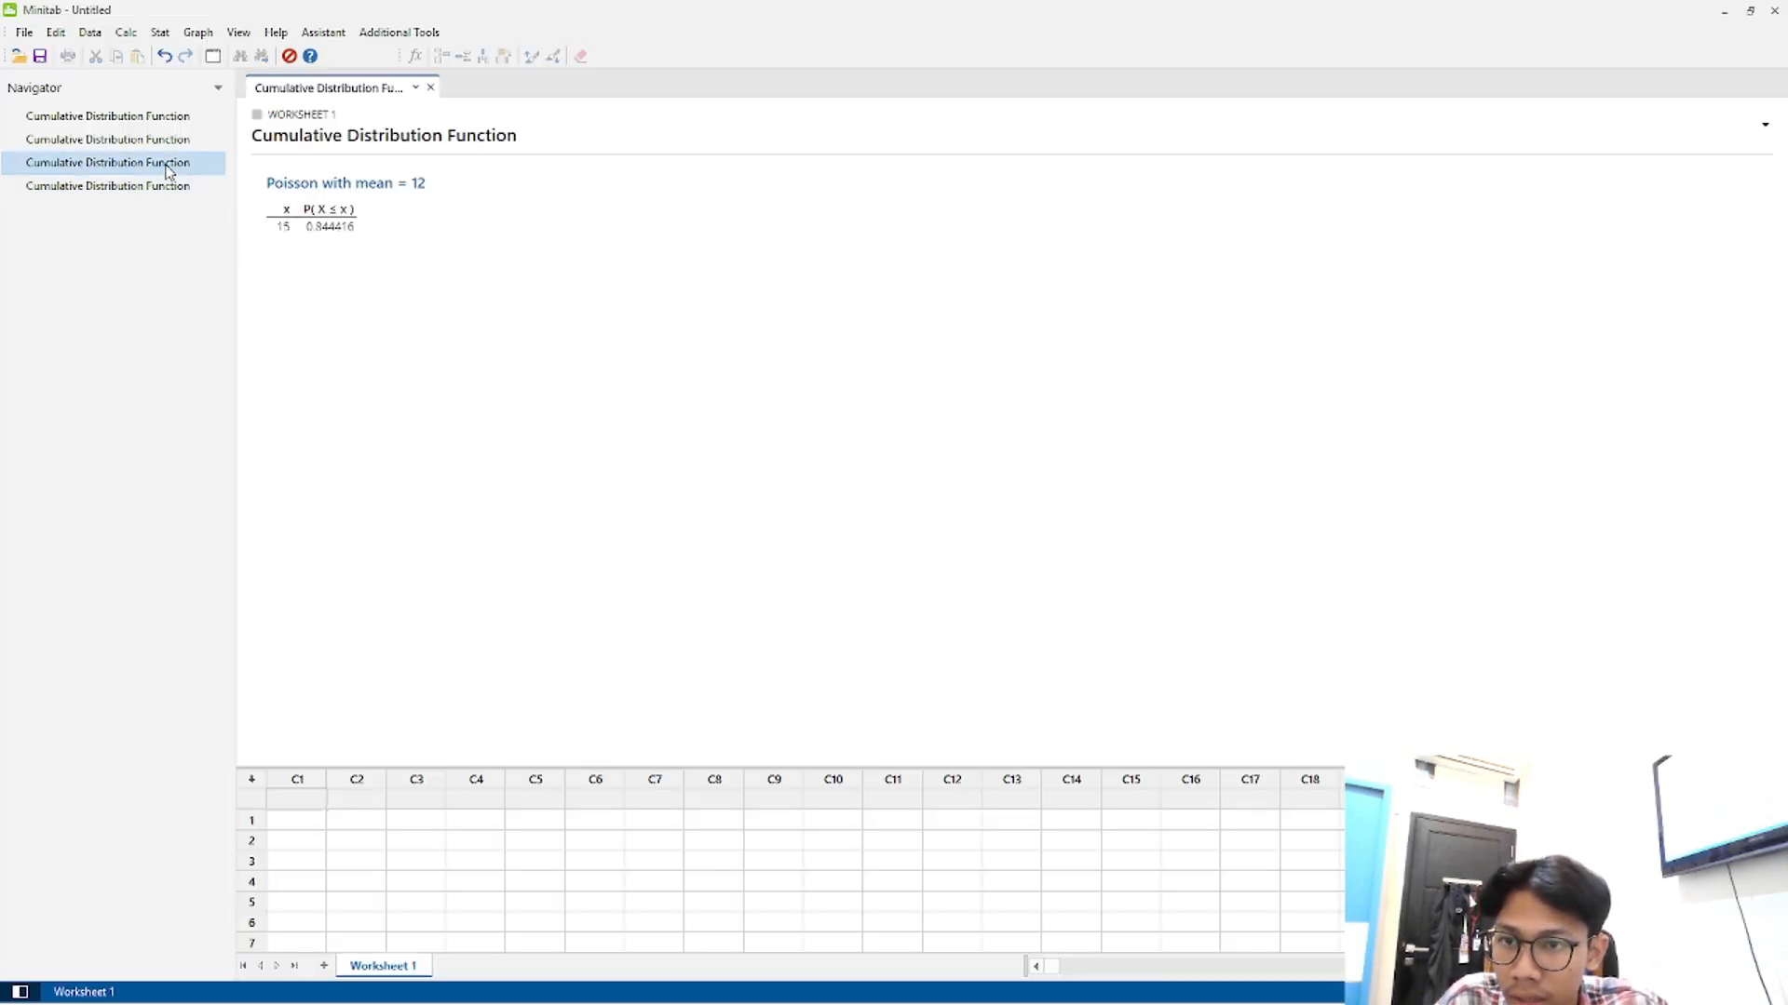
left_click(168, 187)
left_click(171, 170)
left_click(172, 188)
key("alt+Tab")
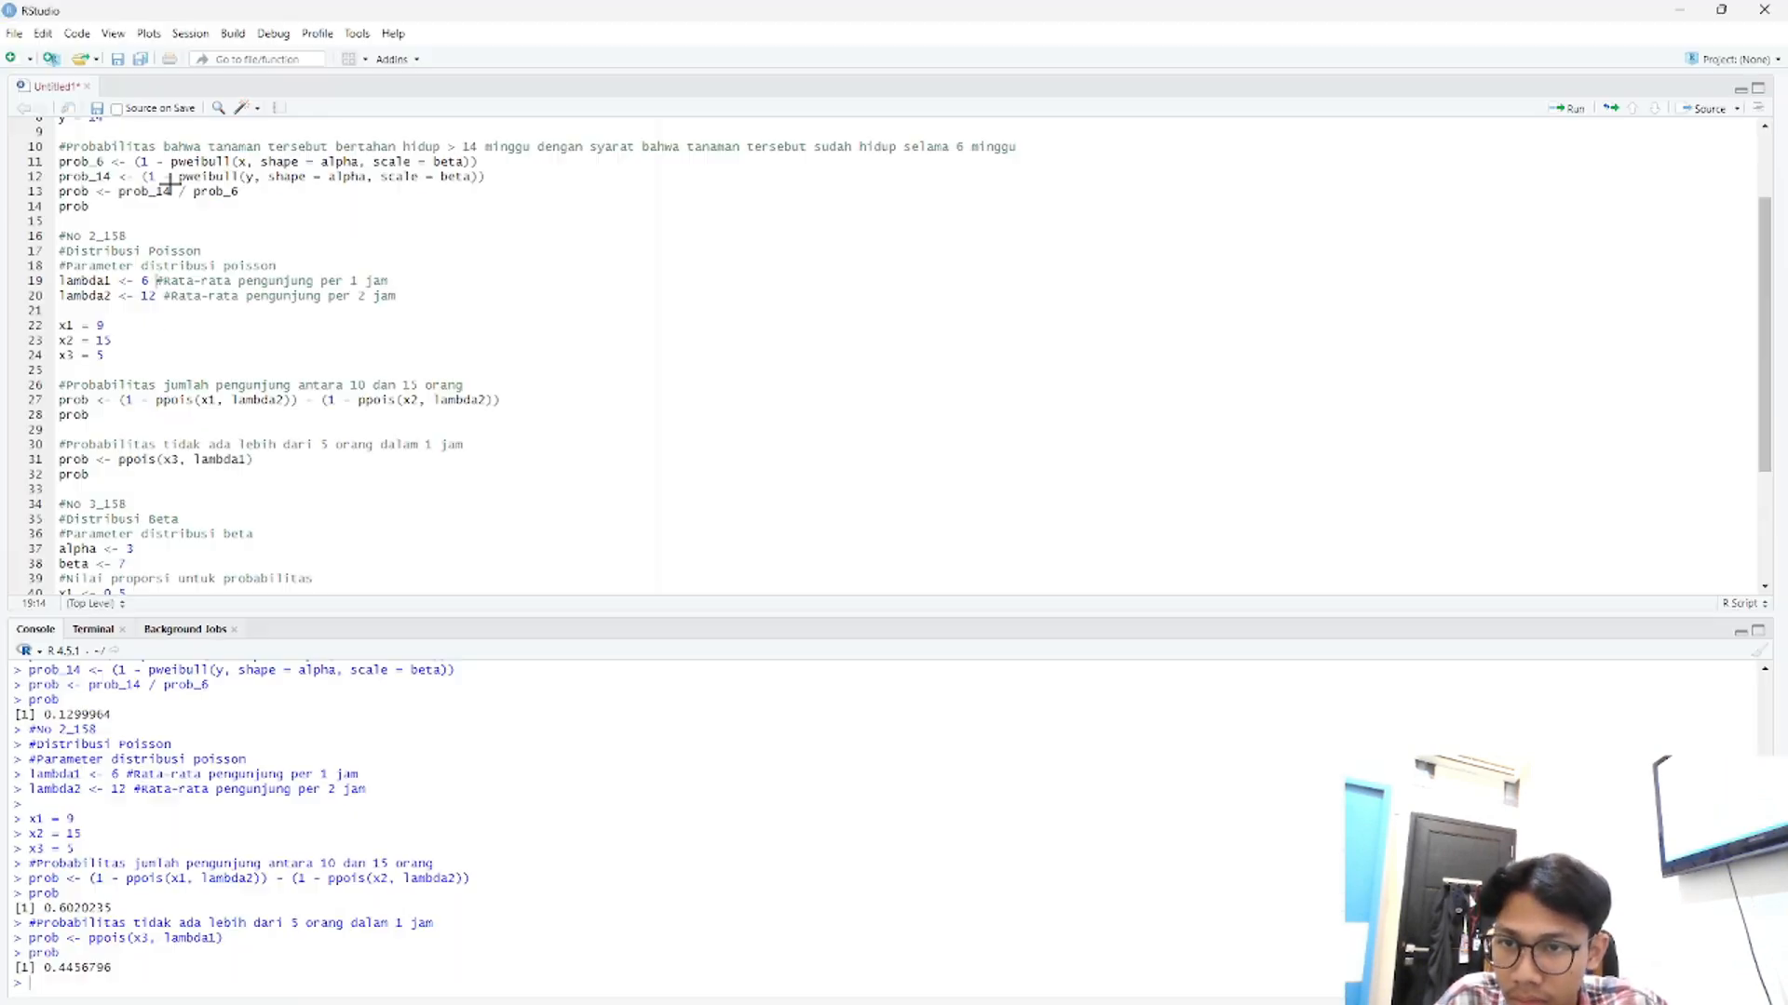
key("alt+Tab")
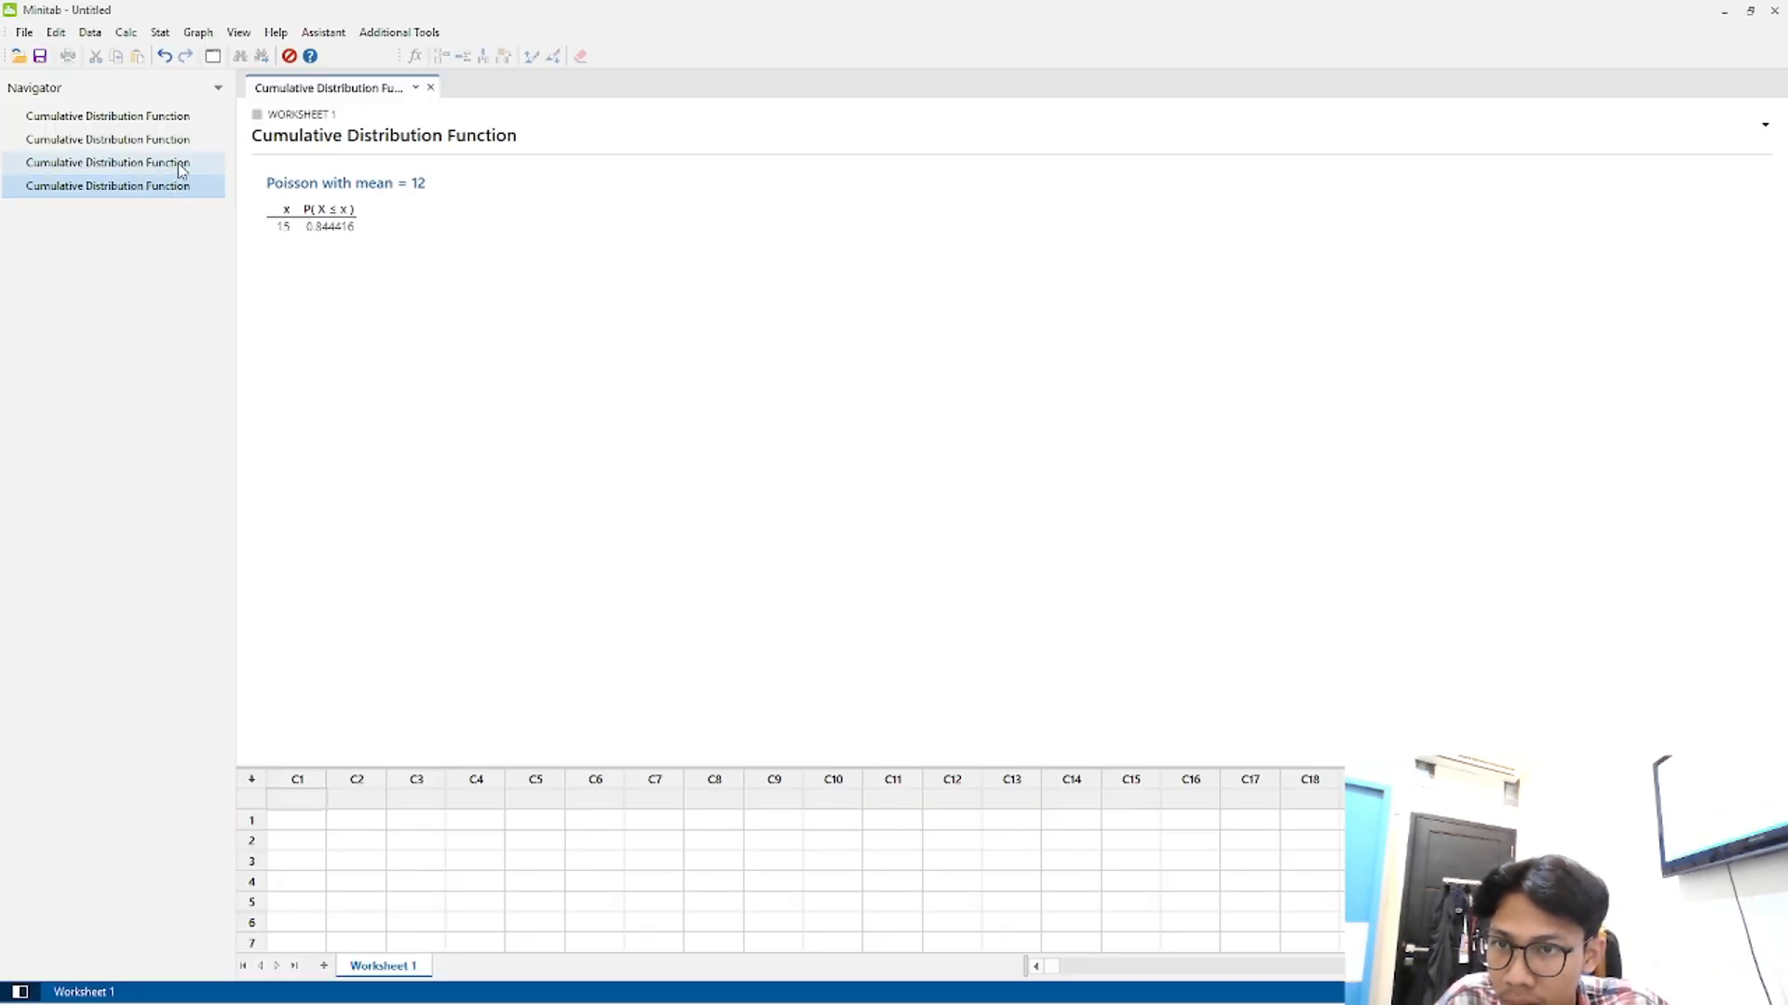
left_click(177, 164)
left_click(182, 186)
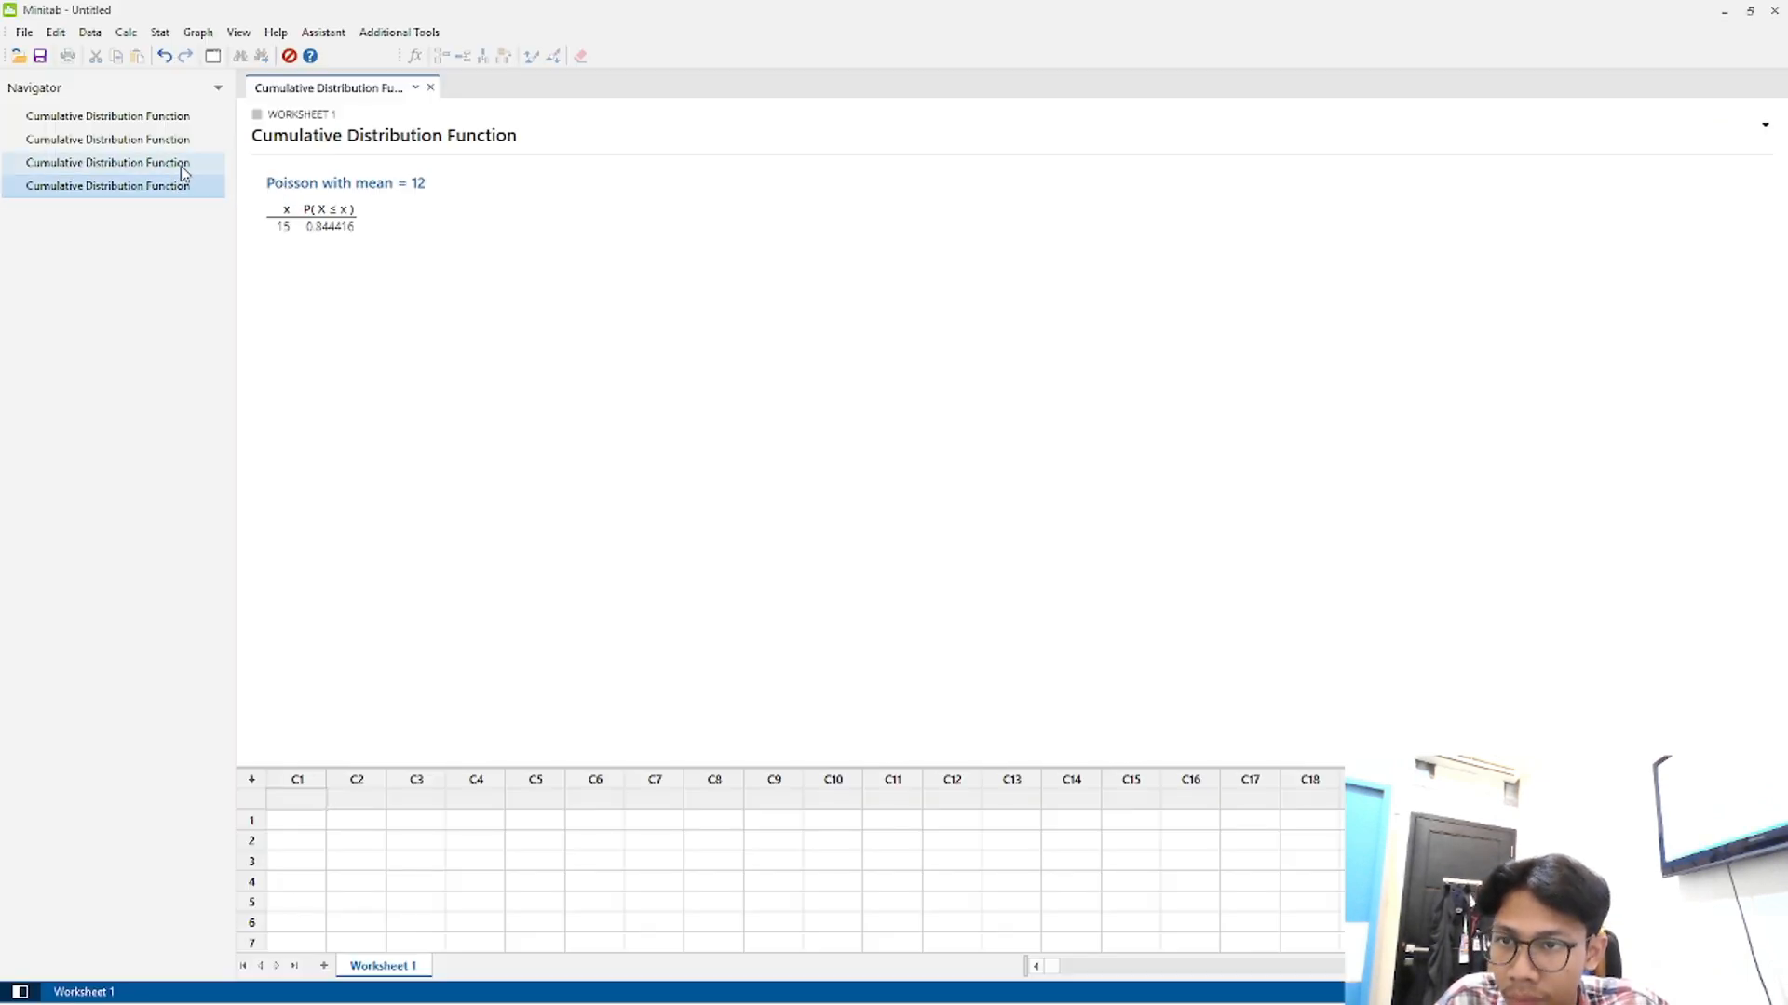
left_click(148, 170)
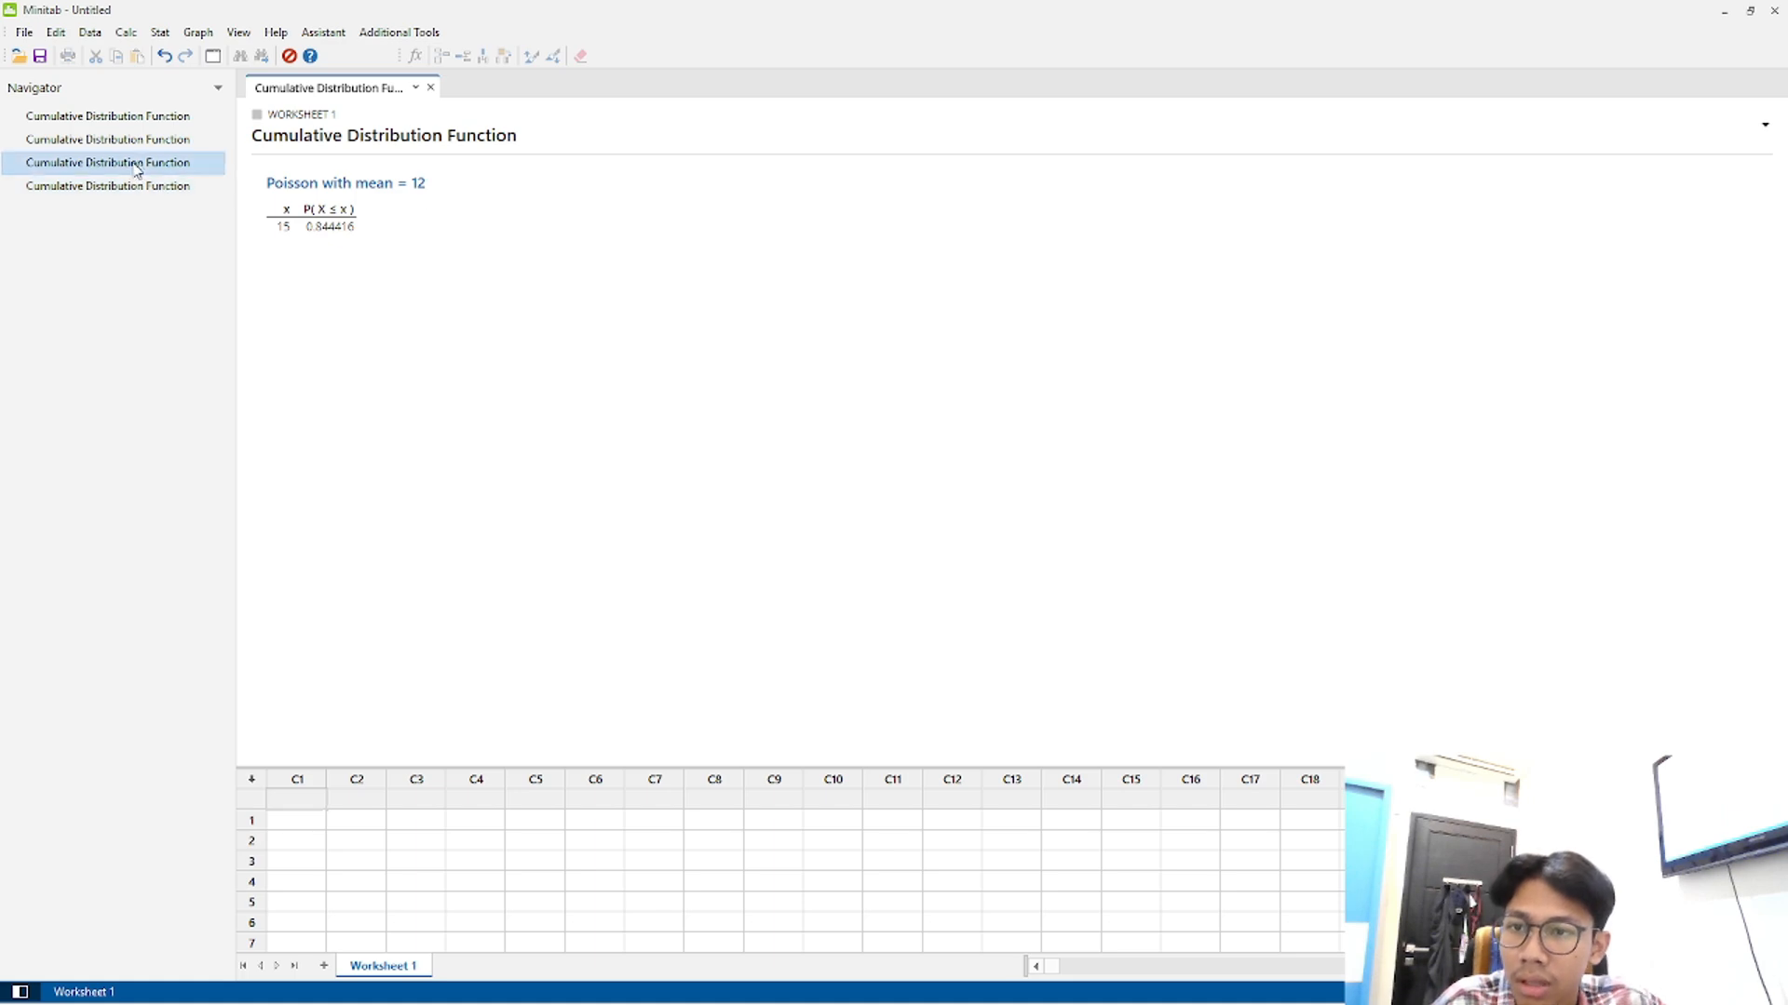
left_click(152, 189)
left_click(171, 168)
left_click(176, 192)
- Check the difference between the two Minitab Poisson probabilities against the R console result for 10 to 15 visitors
key("alt+Tab")
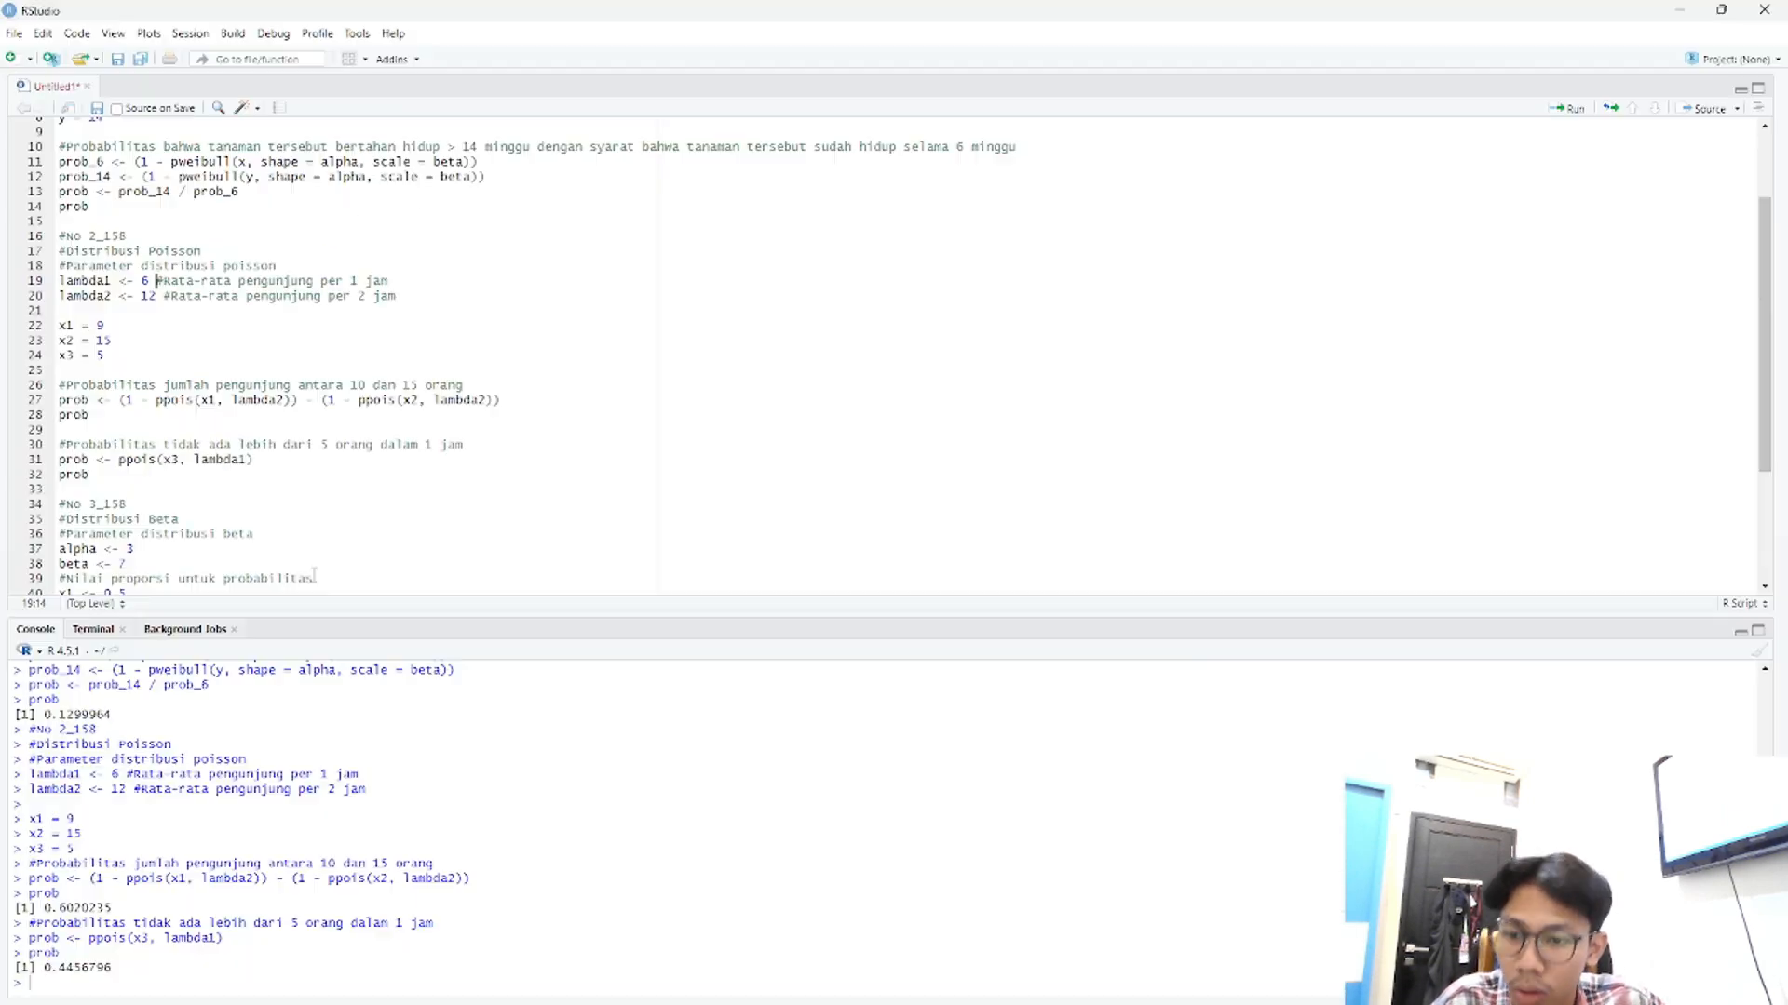
key("alt+Tab")
key("alt+Tab")
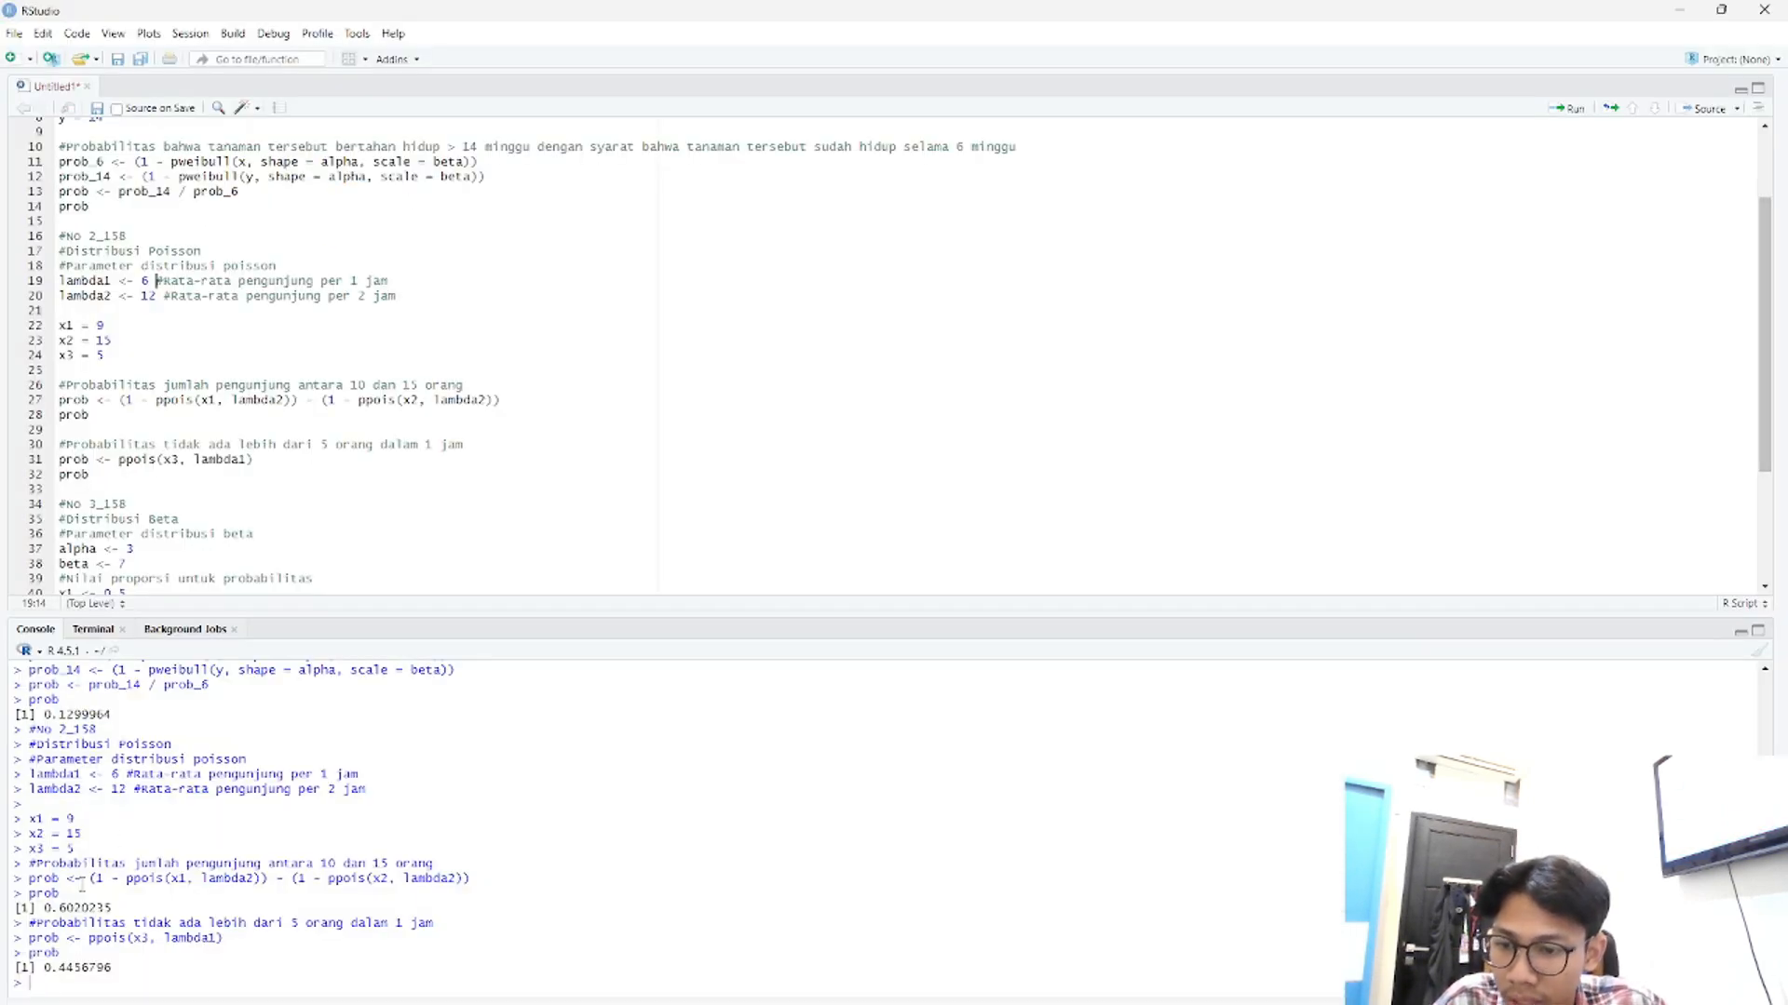
left_click_drag(60, 908, 125, 907)
left_click(137, 902)
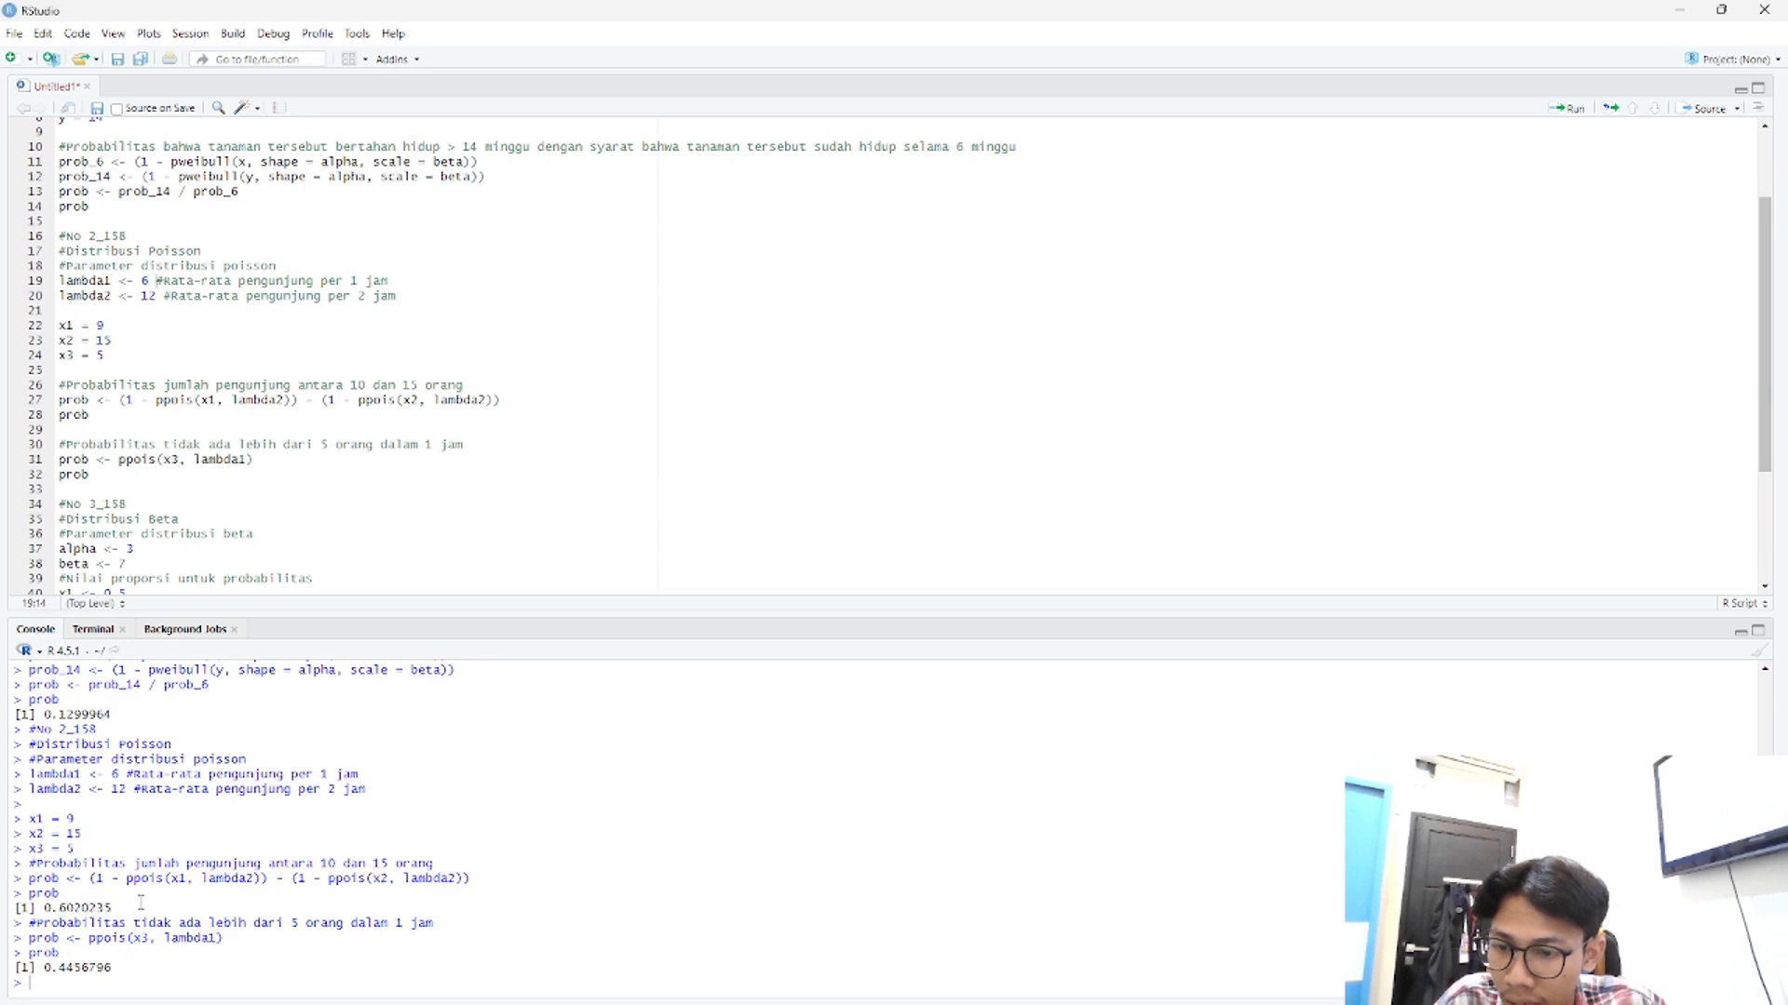
key("alt+Tab")
key("alt+Tab")
key("alt+Tab")
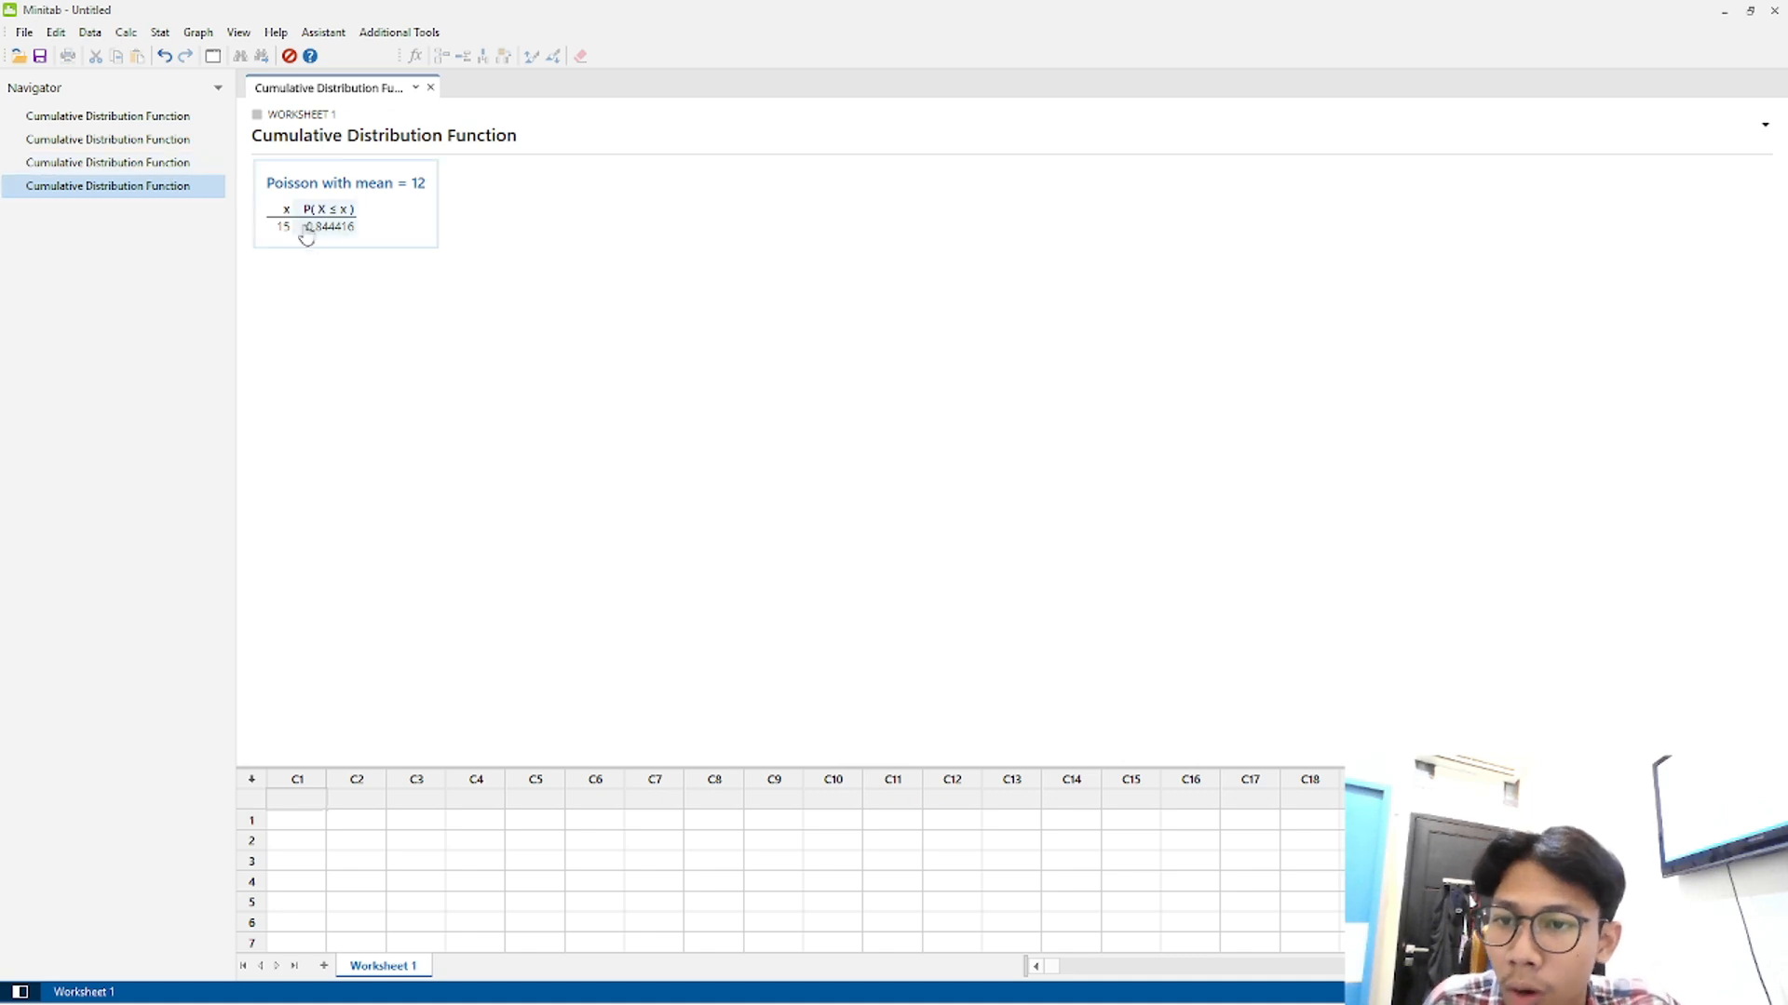
left_click(170, 167)
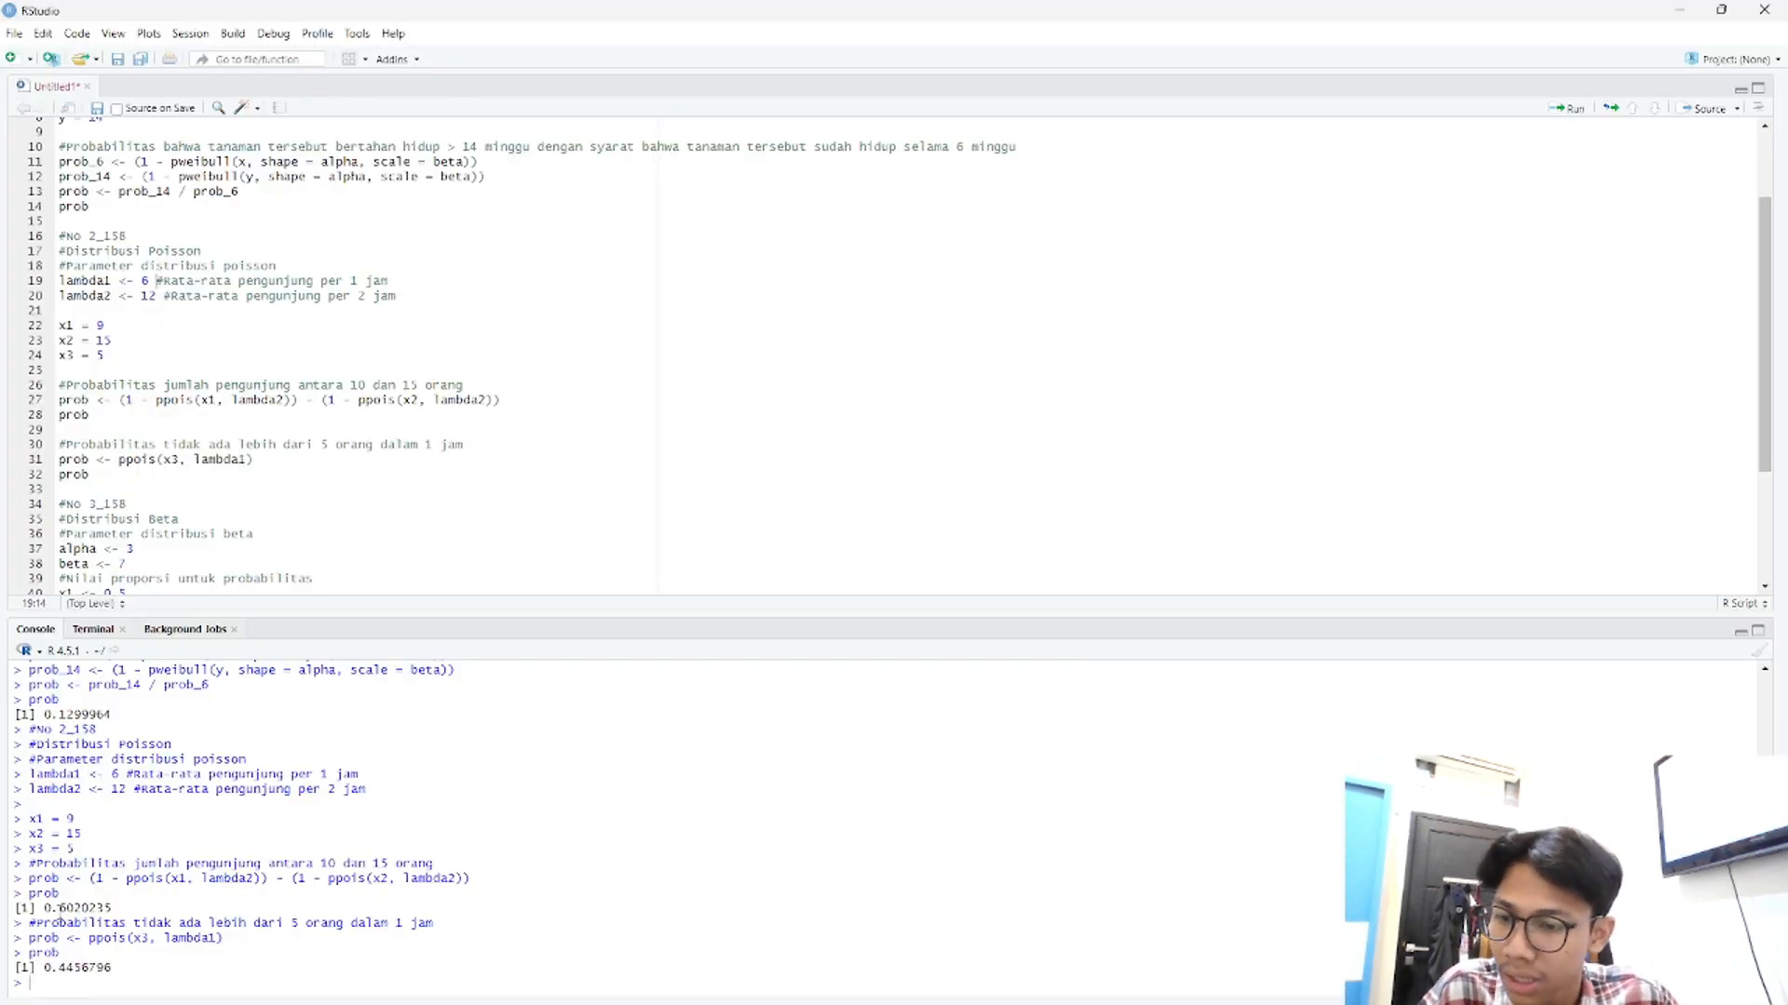
left_click_drag(58, 908, 130, 905)
left_click(130, 906)
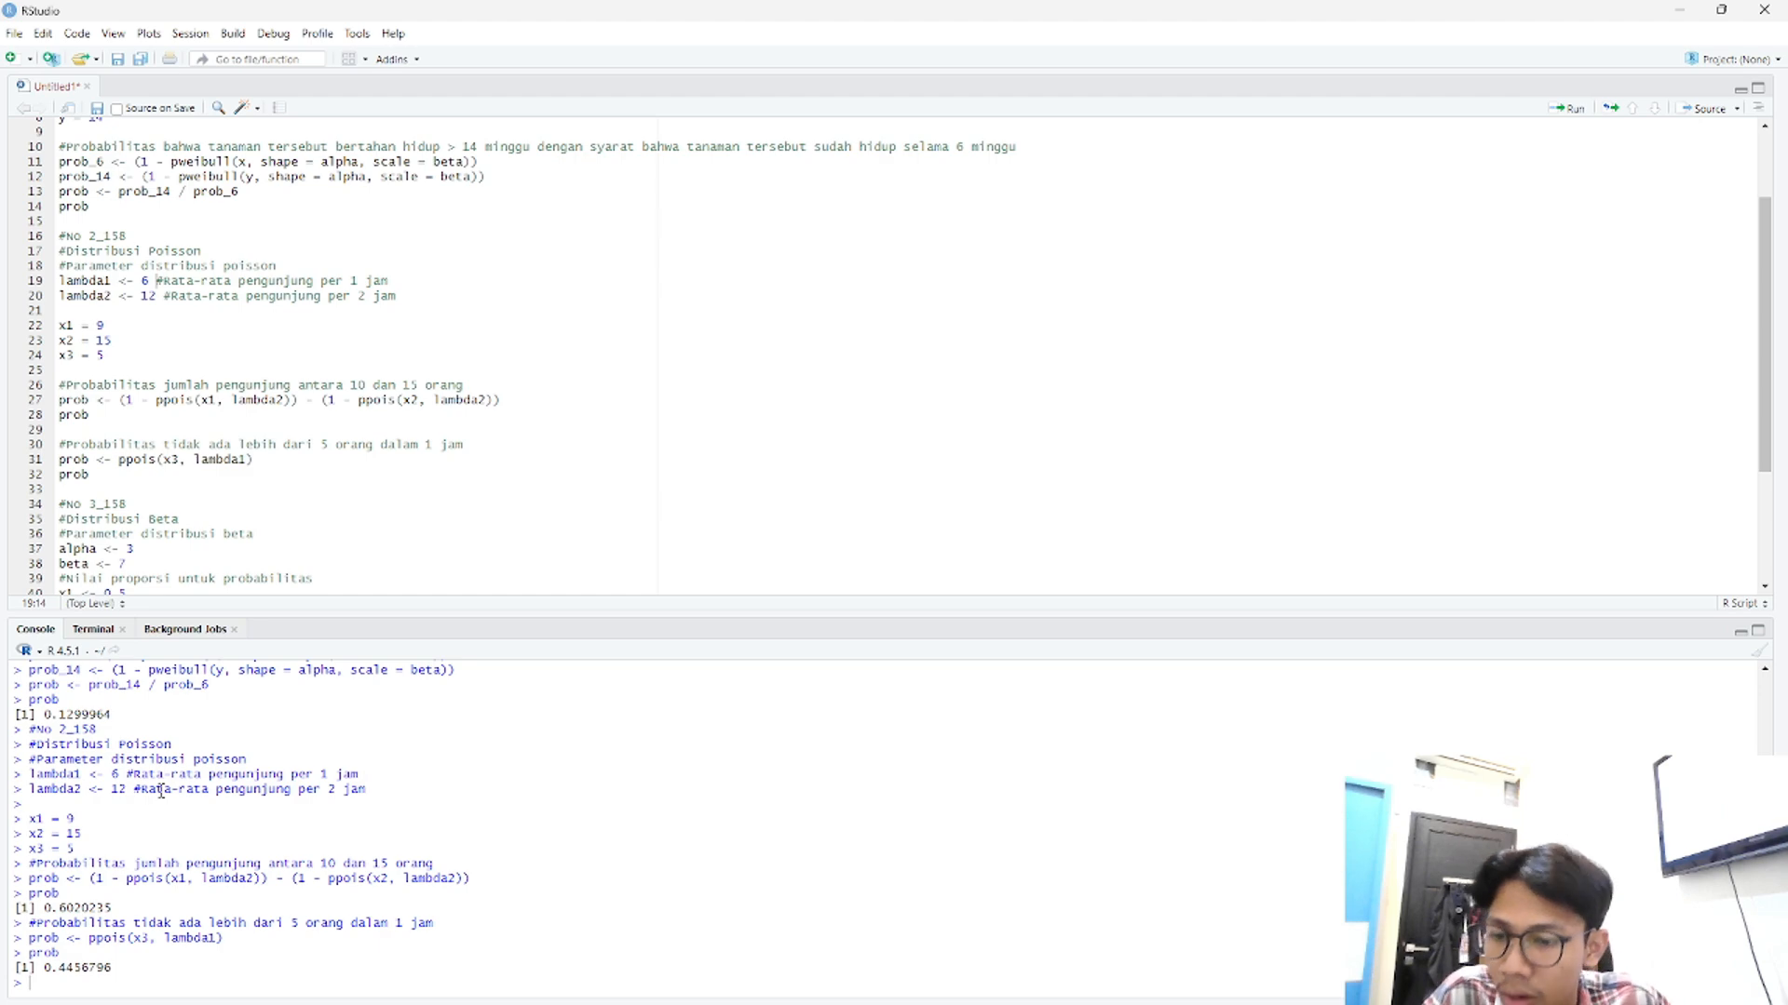
key("alt+Tab")
left_click(159, 188)
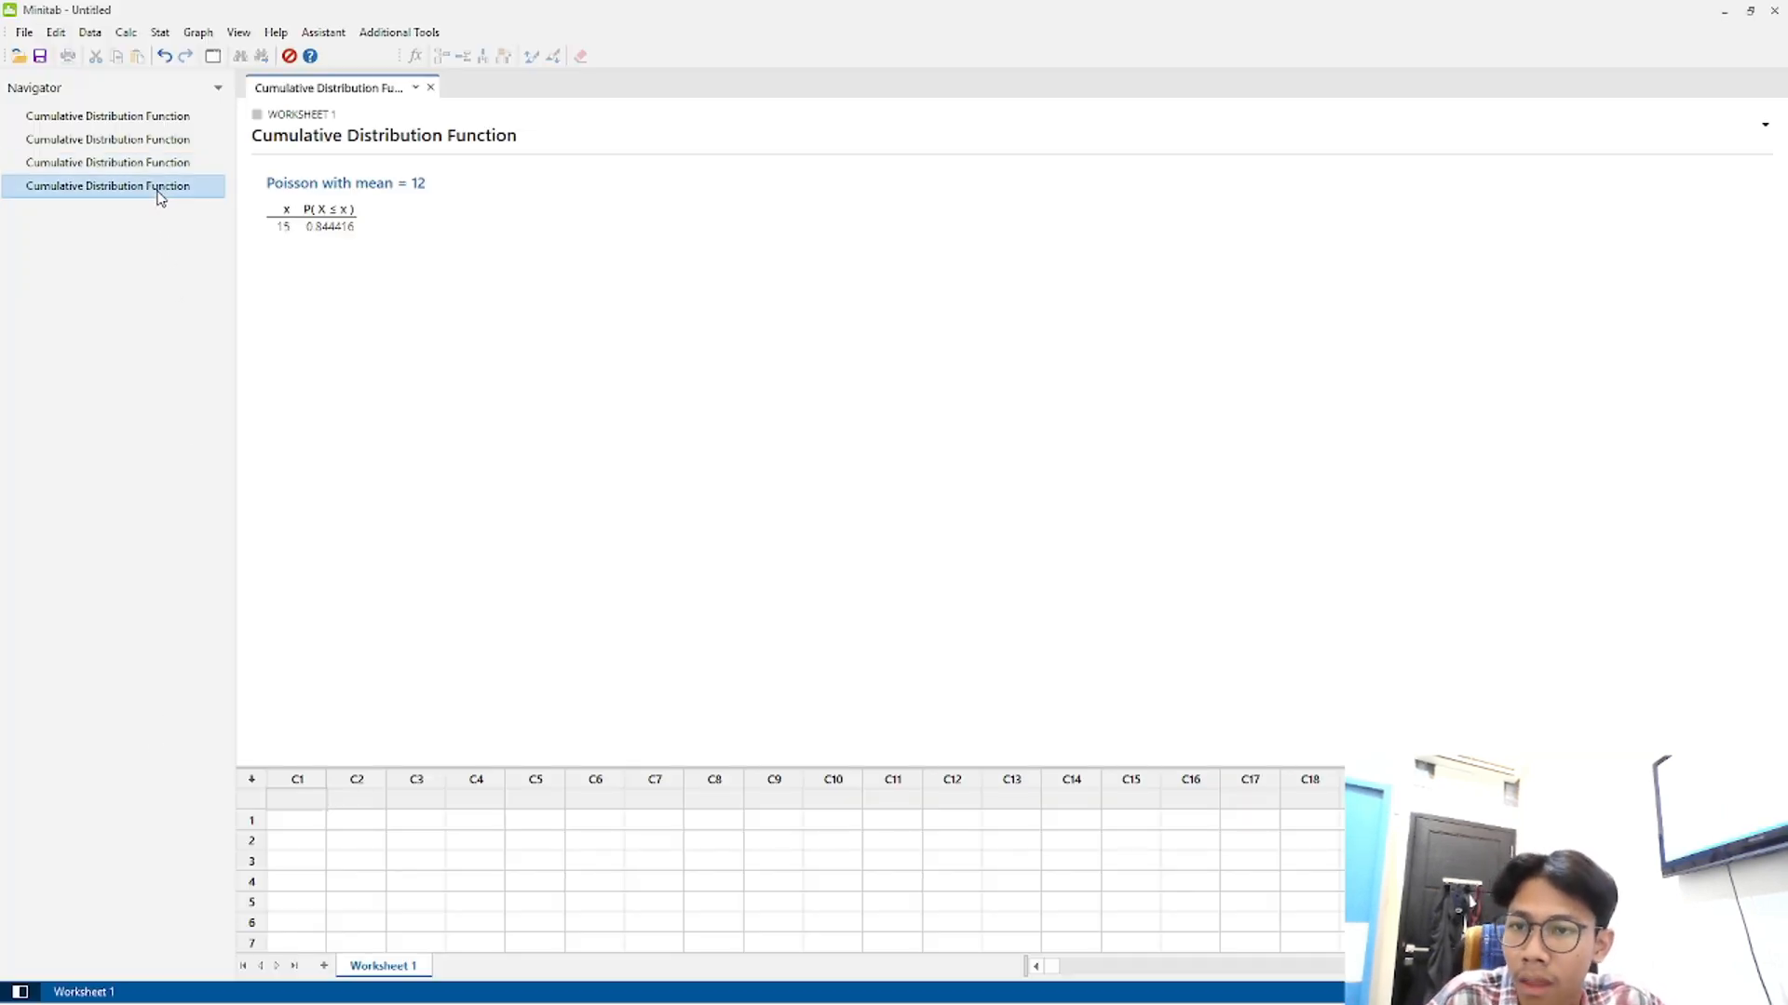
key("alt+Tab")
key("alt+Tab")
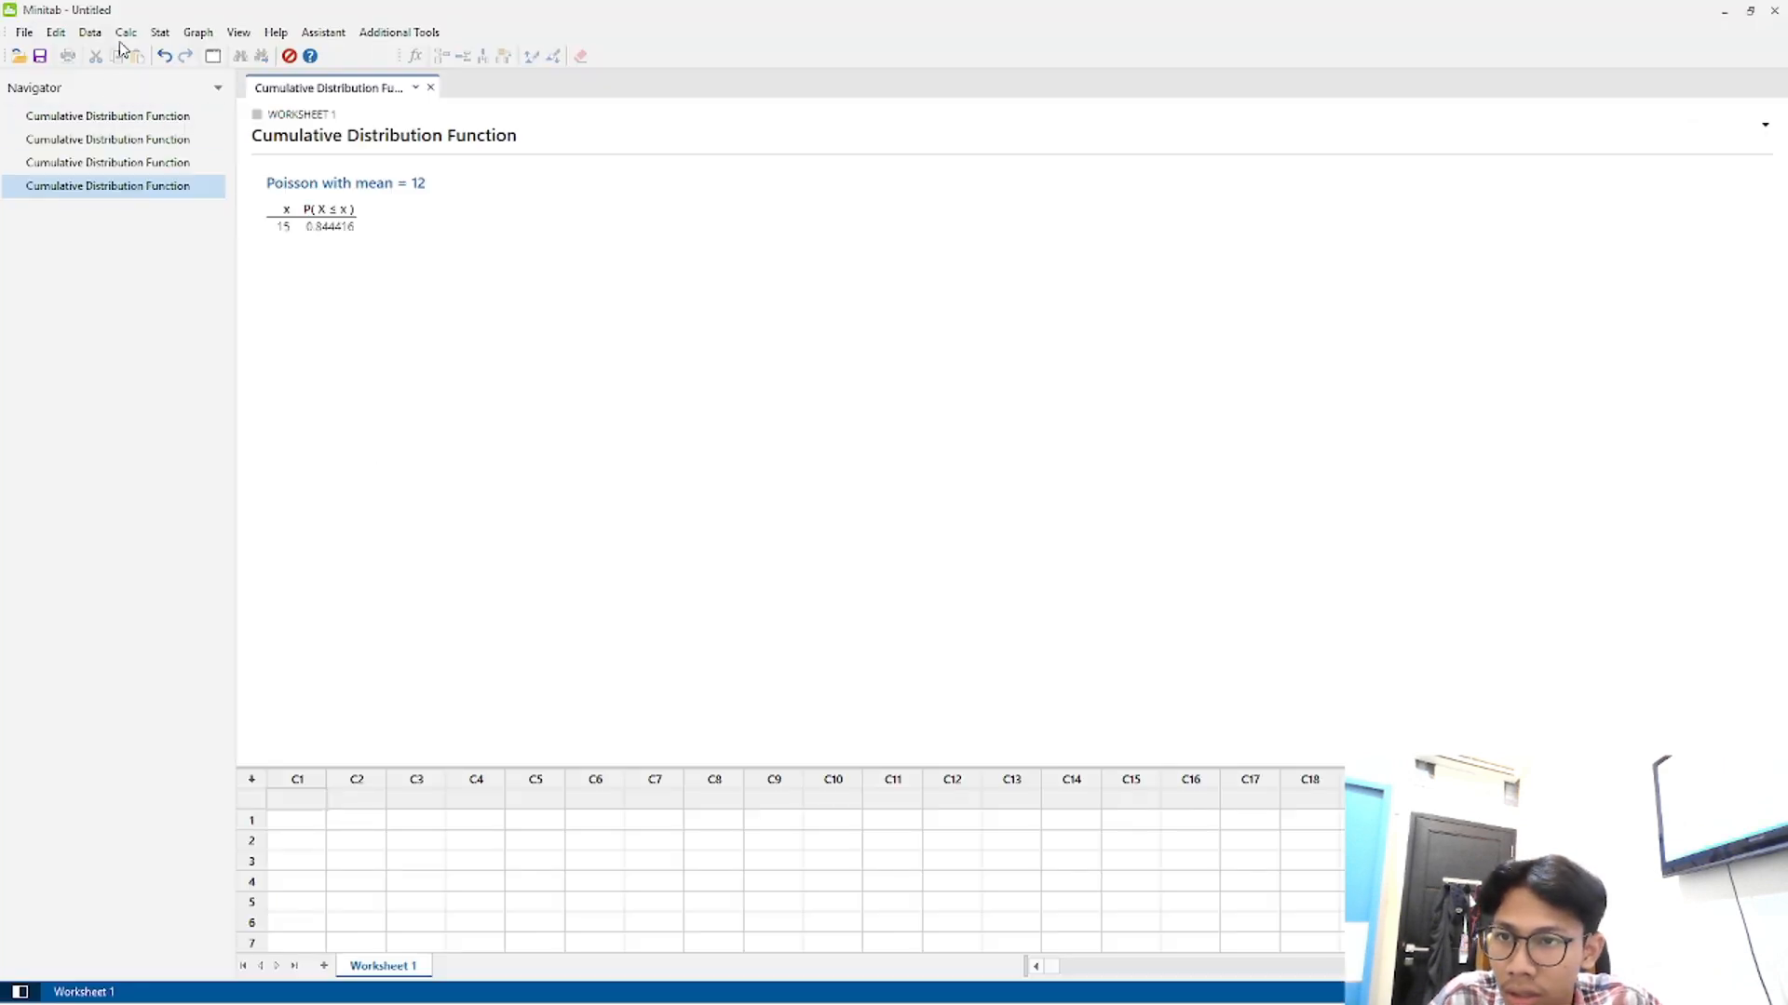
- Calculate the Poisson cumulative probability with mean 6 for the input constant 5, the script's lambda1 and x3 values
left_click(125, 32)
mouse_move(250, 279)
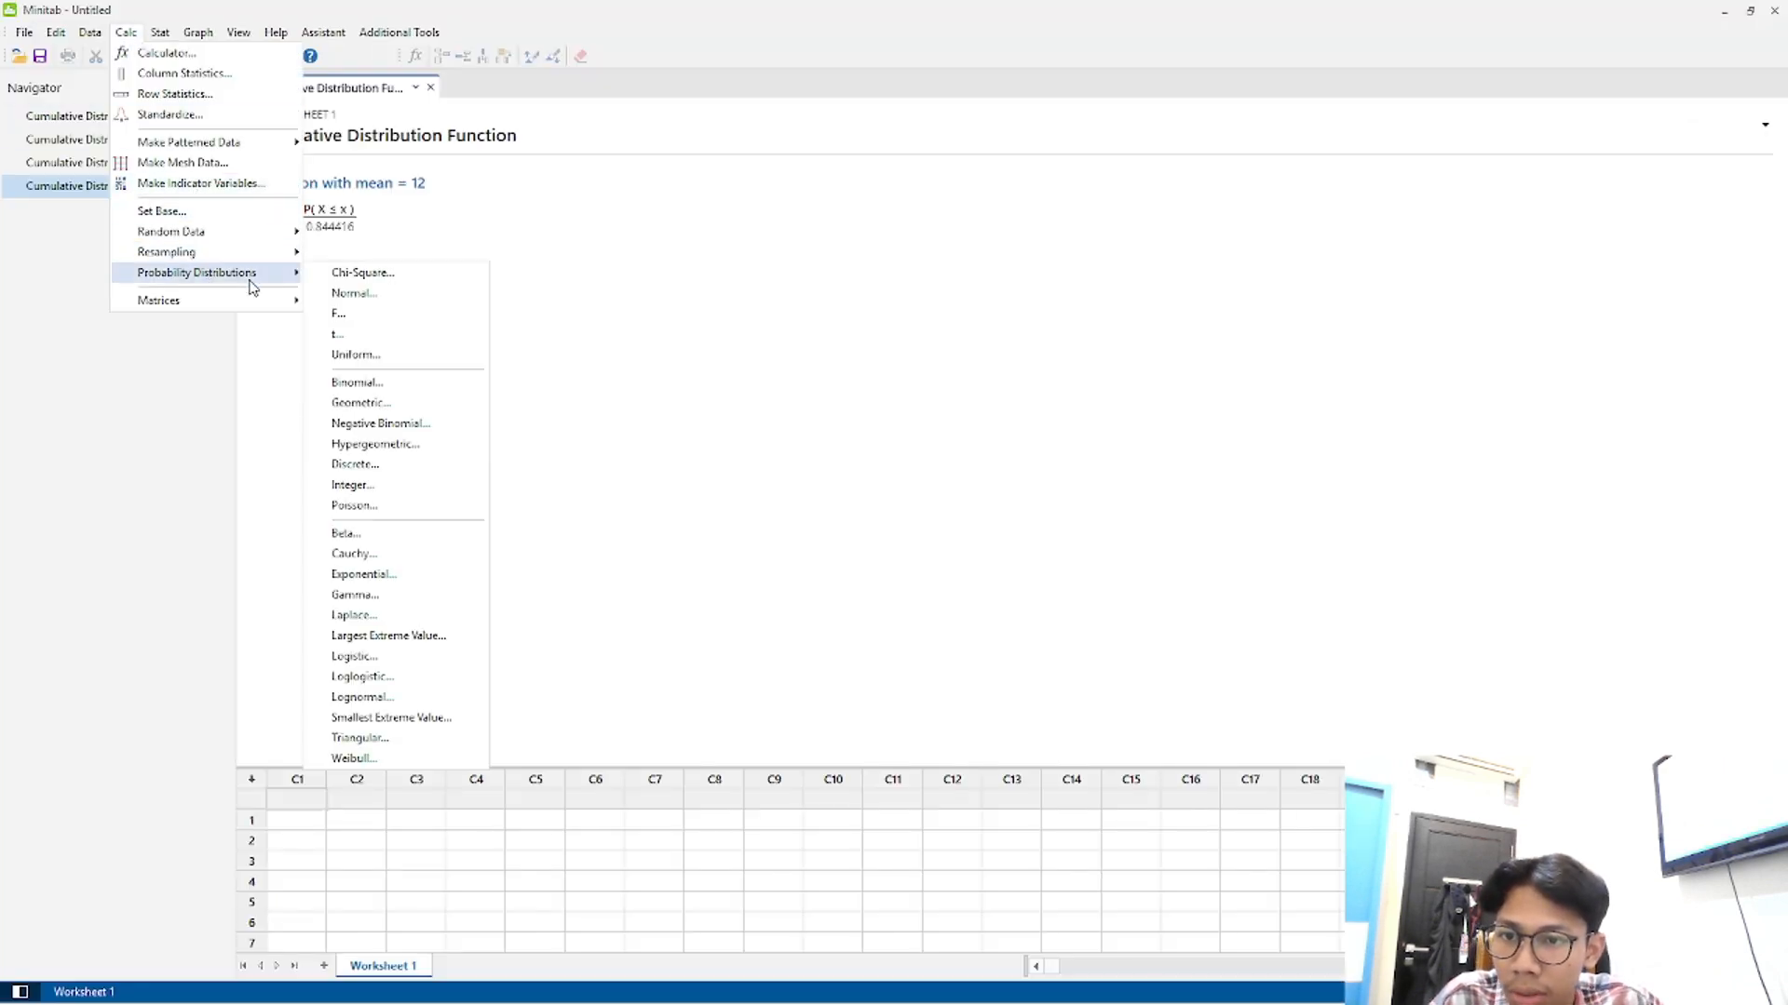
left_click(386, 498)
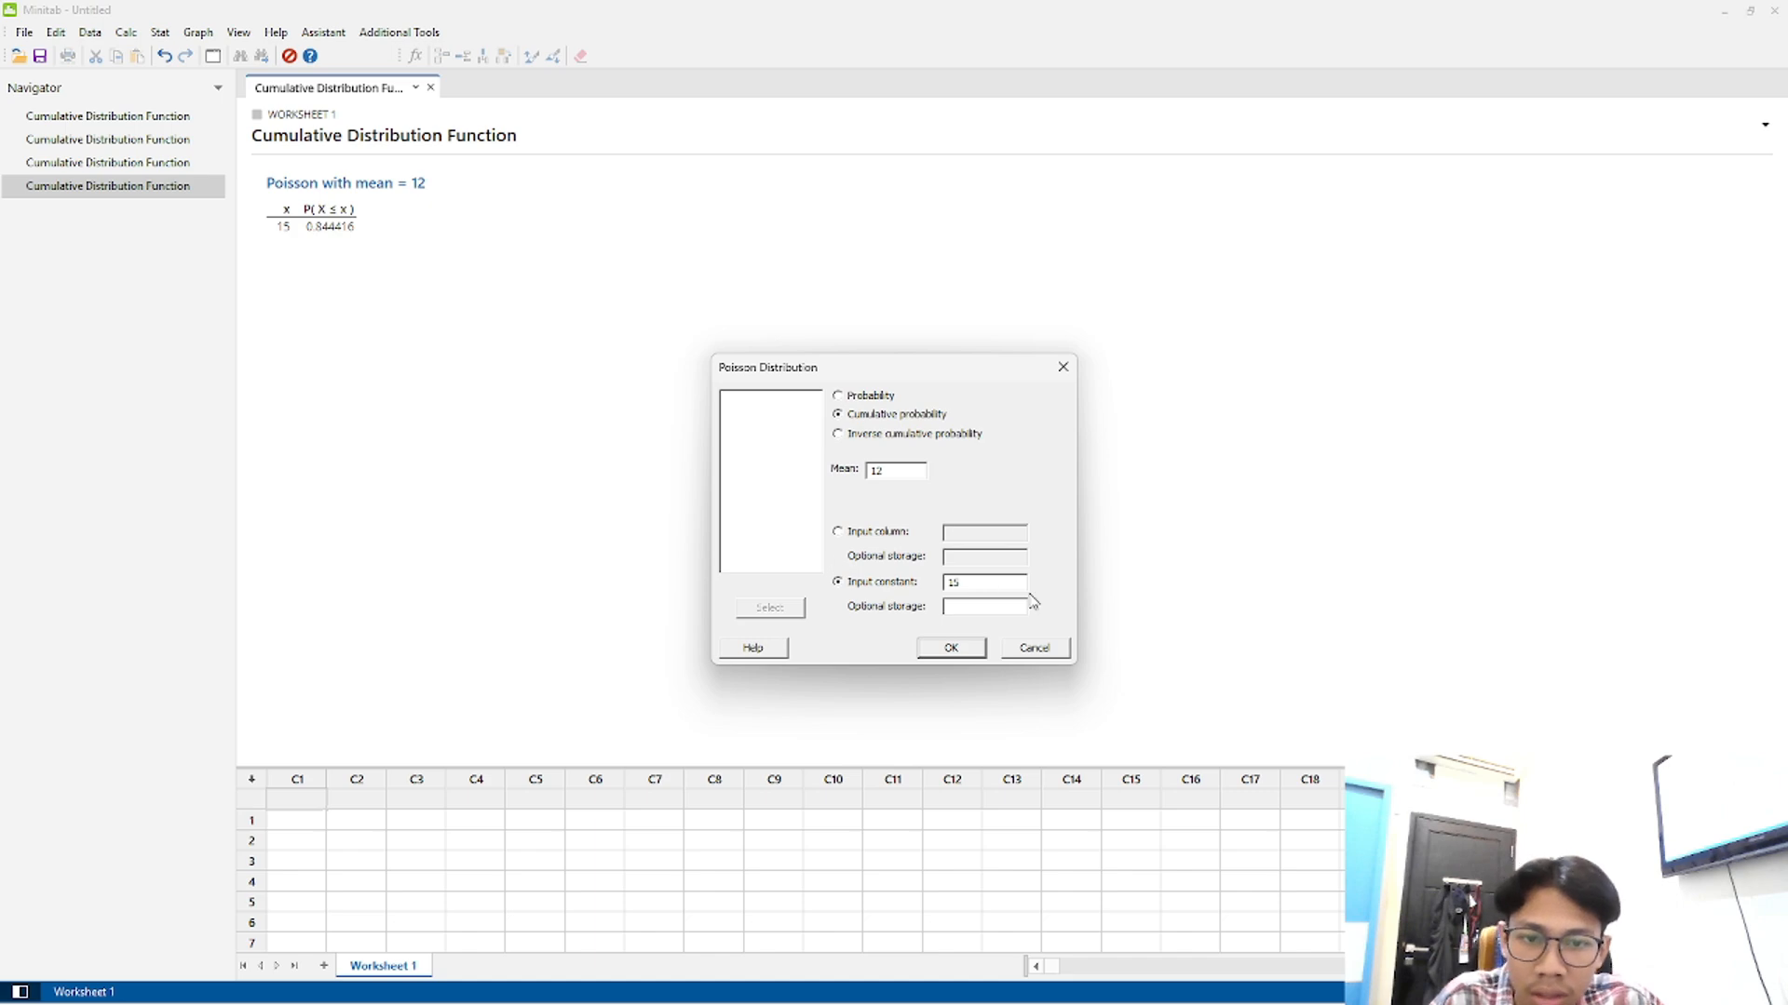
left_click_drag(922, 472, 833, 472)
key("alt+Tab")
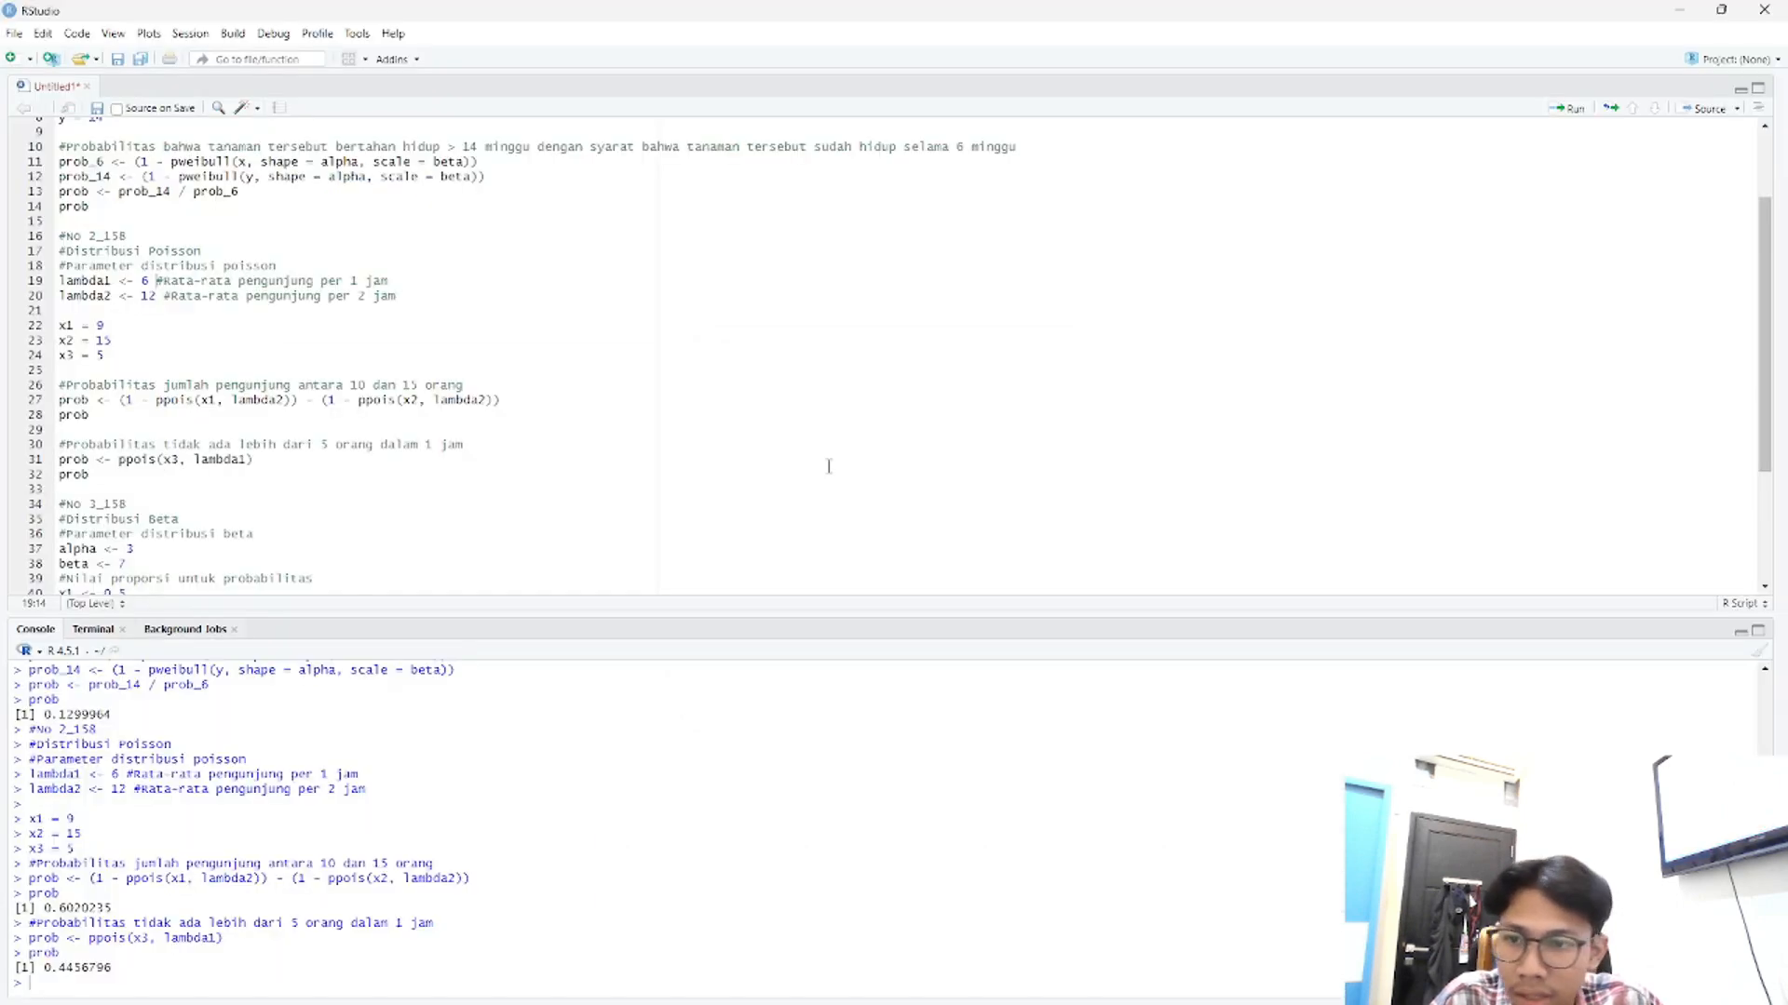
key("alt+Tab")
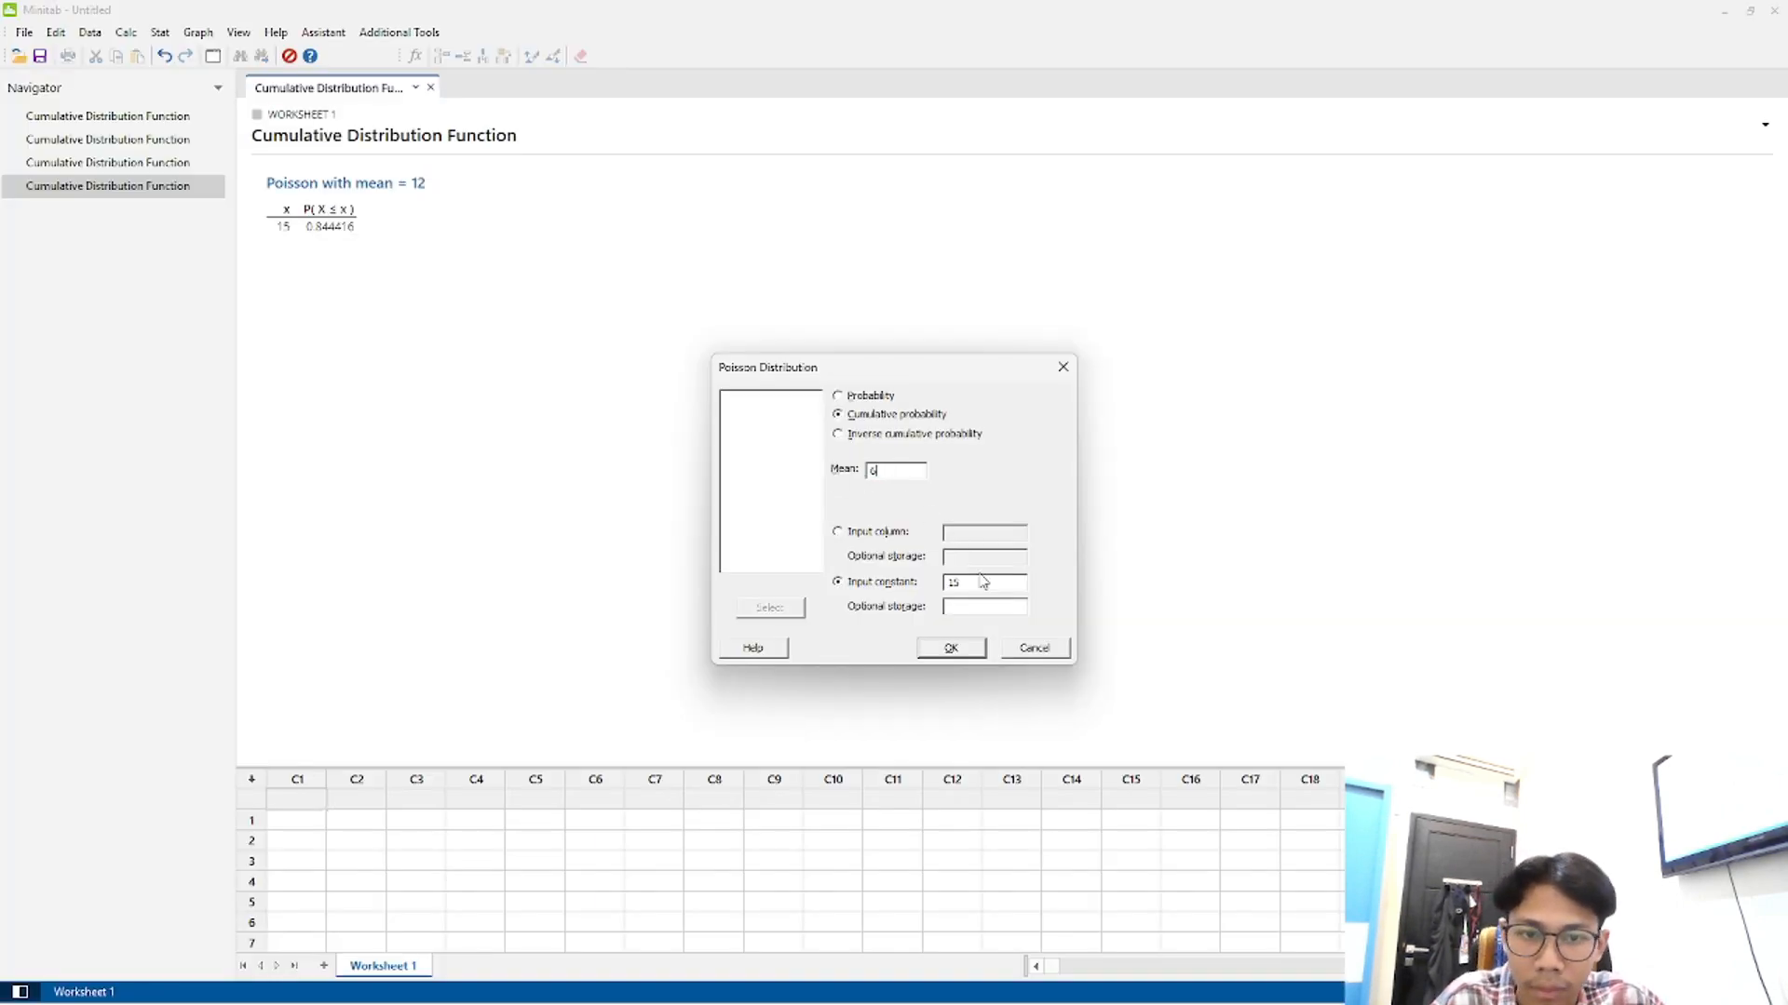
key("alt+Tab")
key("alt+Tab")
type("5")
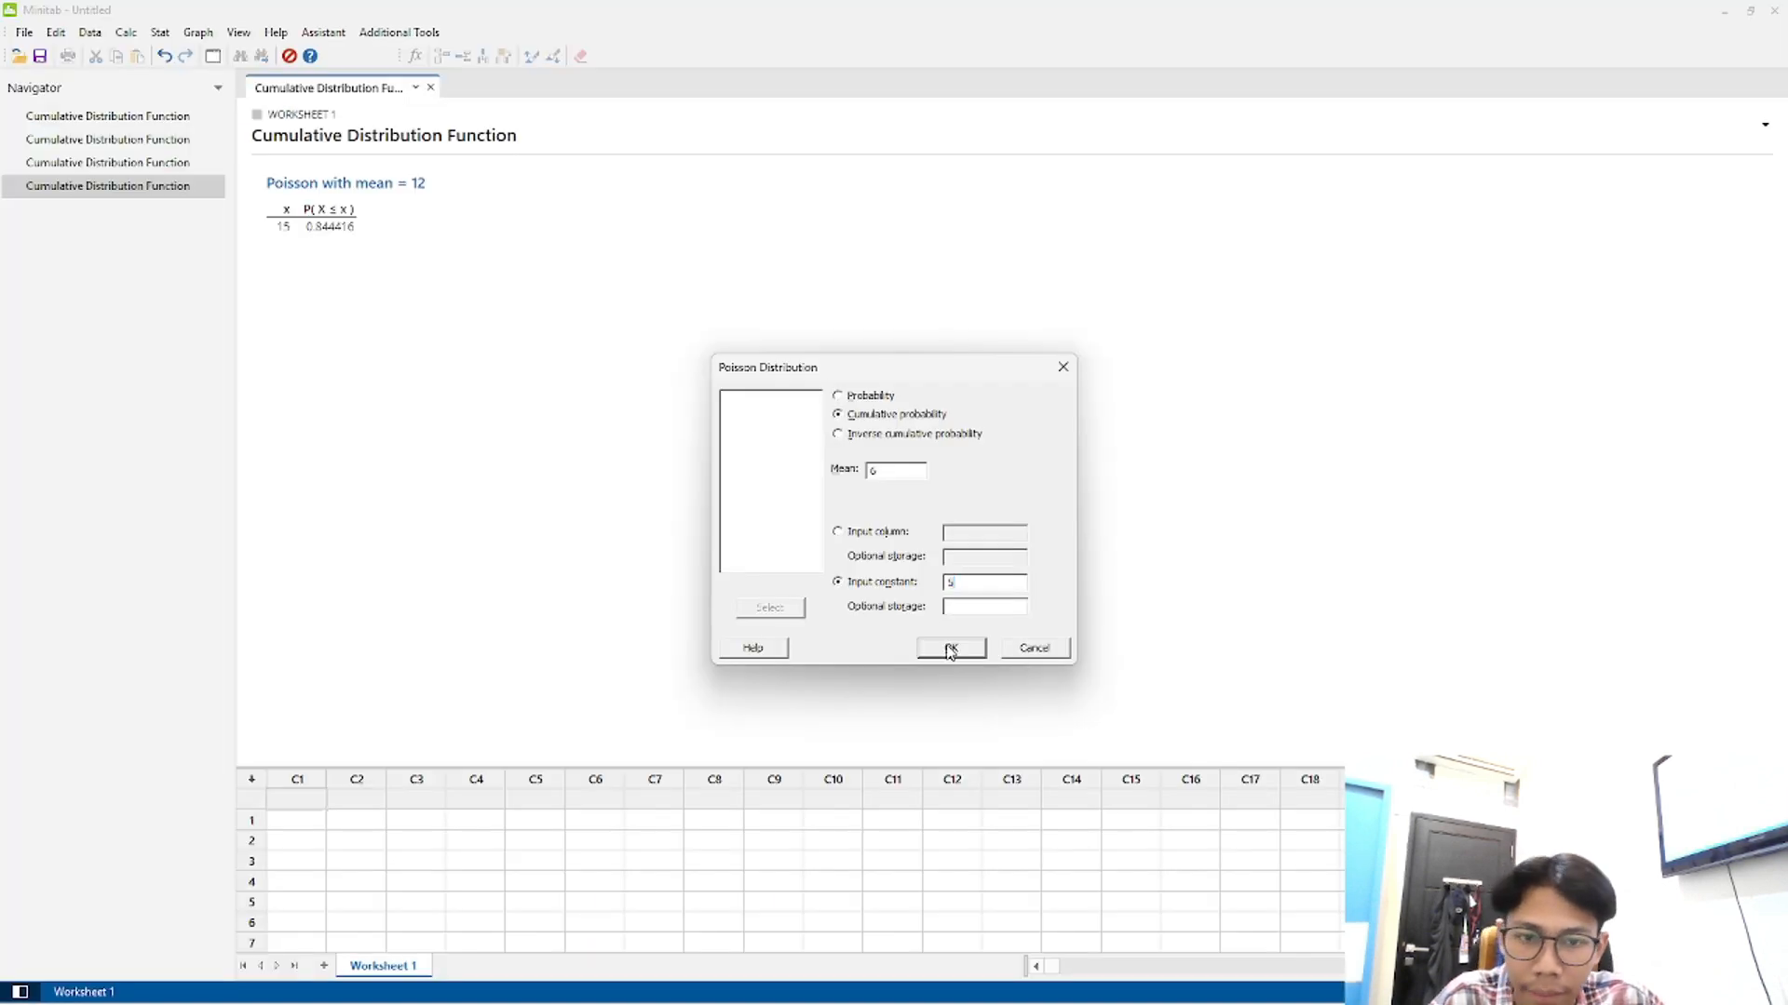
left_click(947, 646)
- Compare the Minitab Poisson result for mean 6 with the R console probability of no more than 5 visitors in one hour
key("alt+Tab")
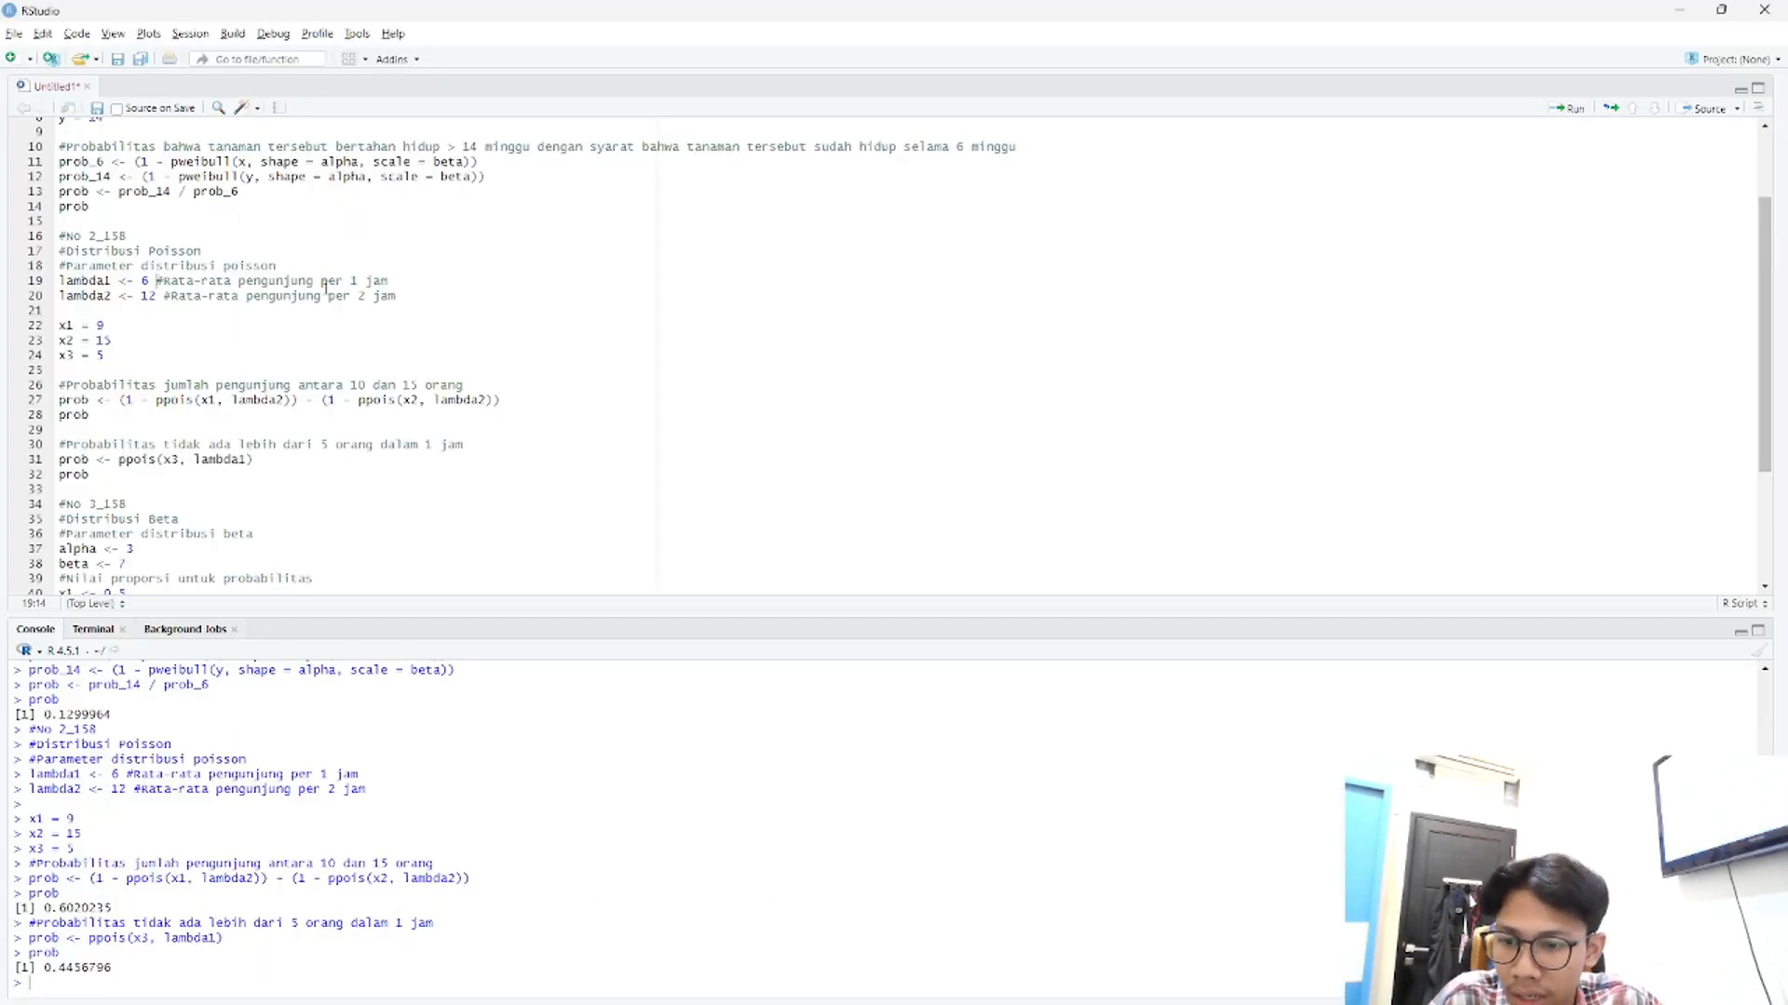
key("alt+Tab")
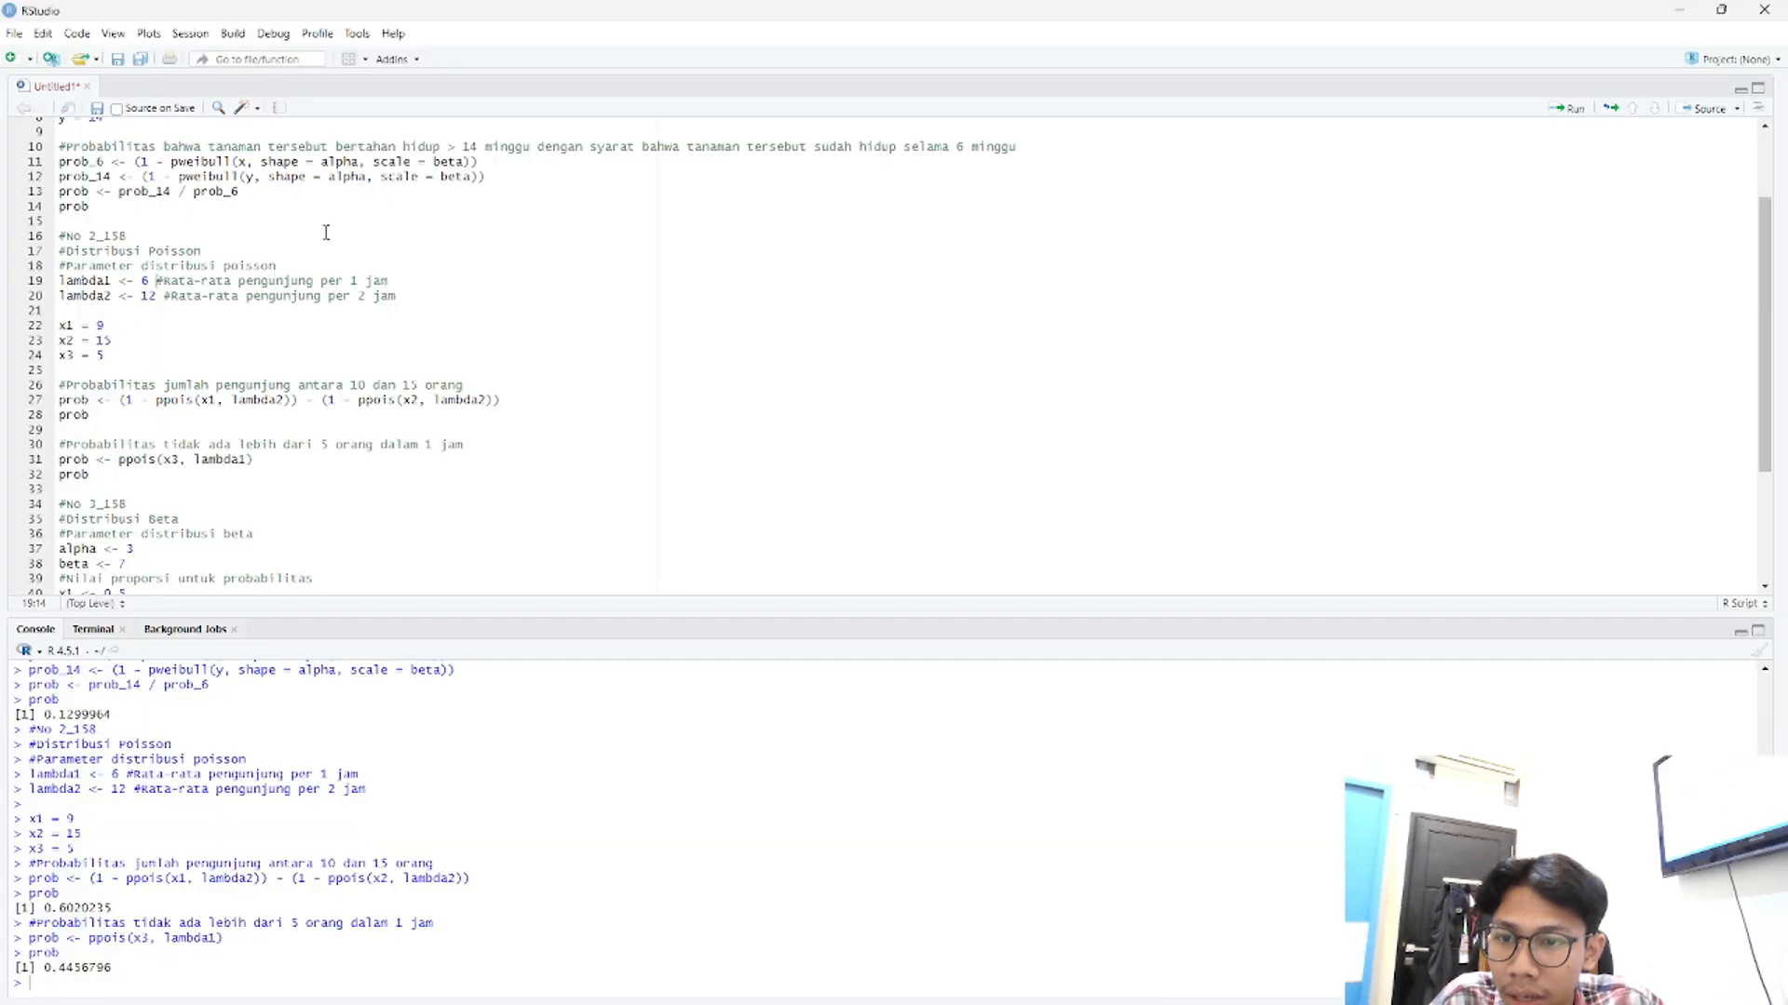
key("alt+Tab")
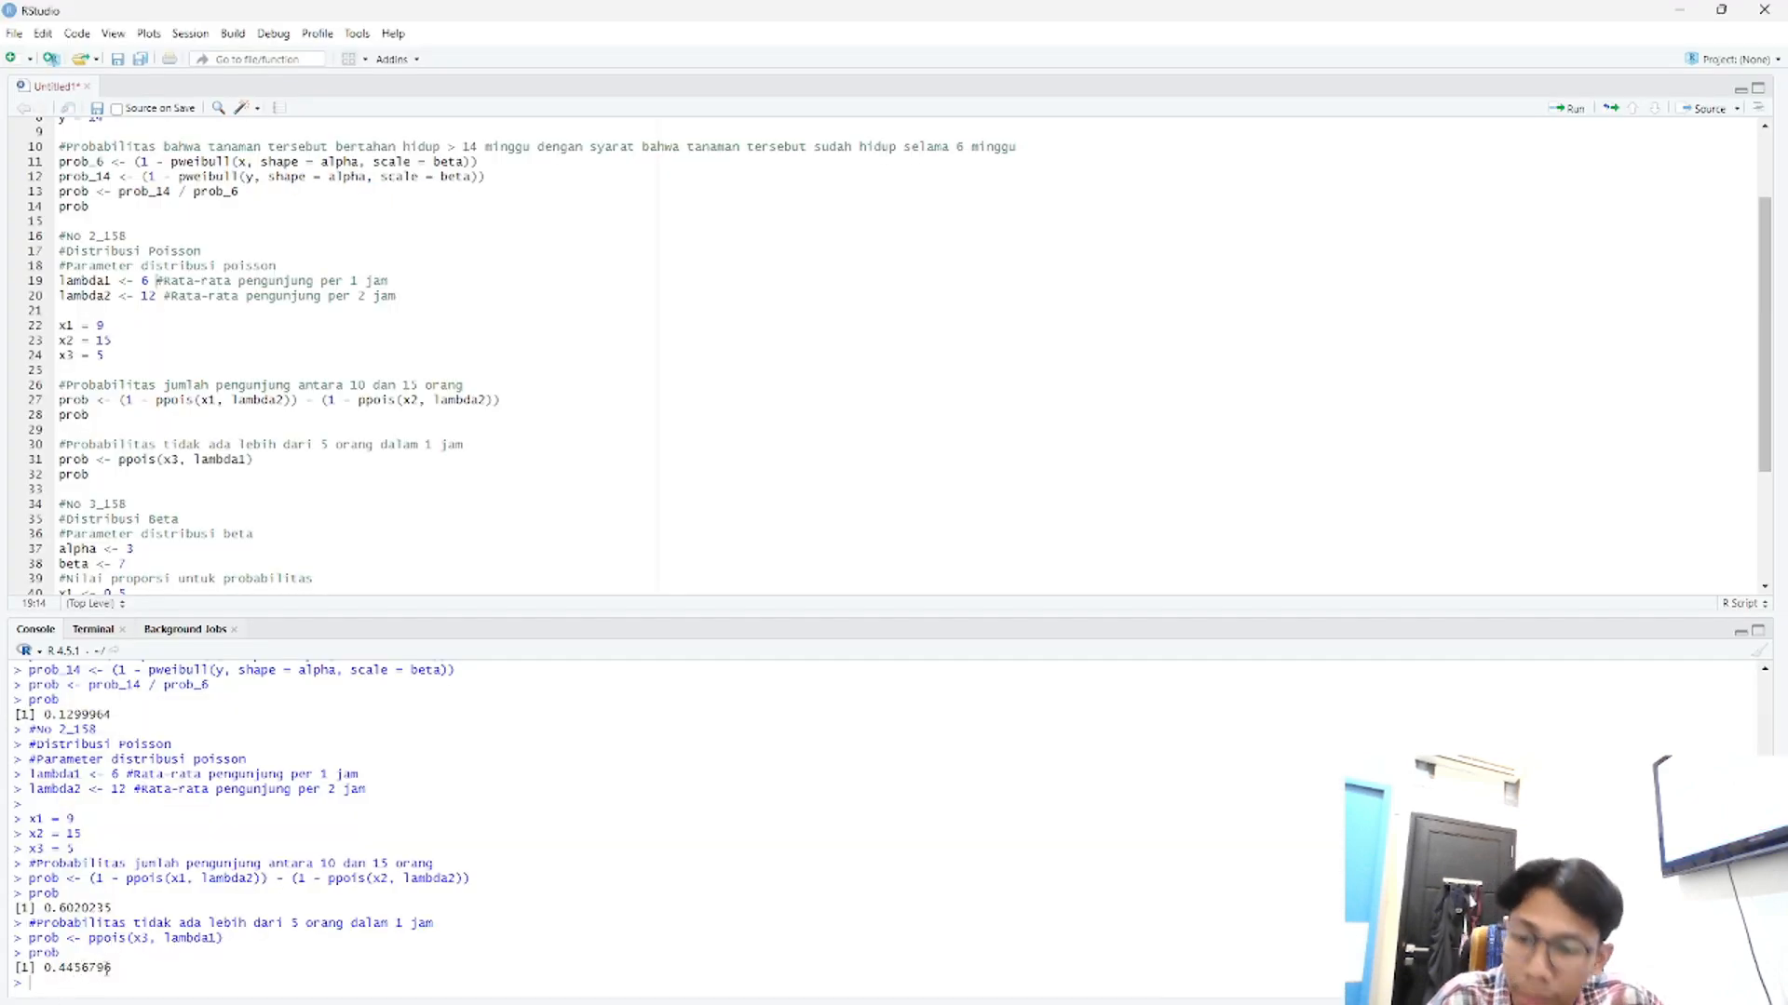
key("alt+Tab")
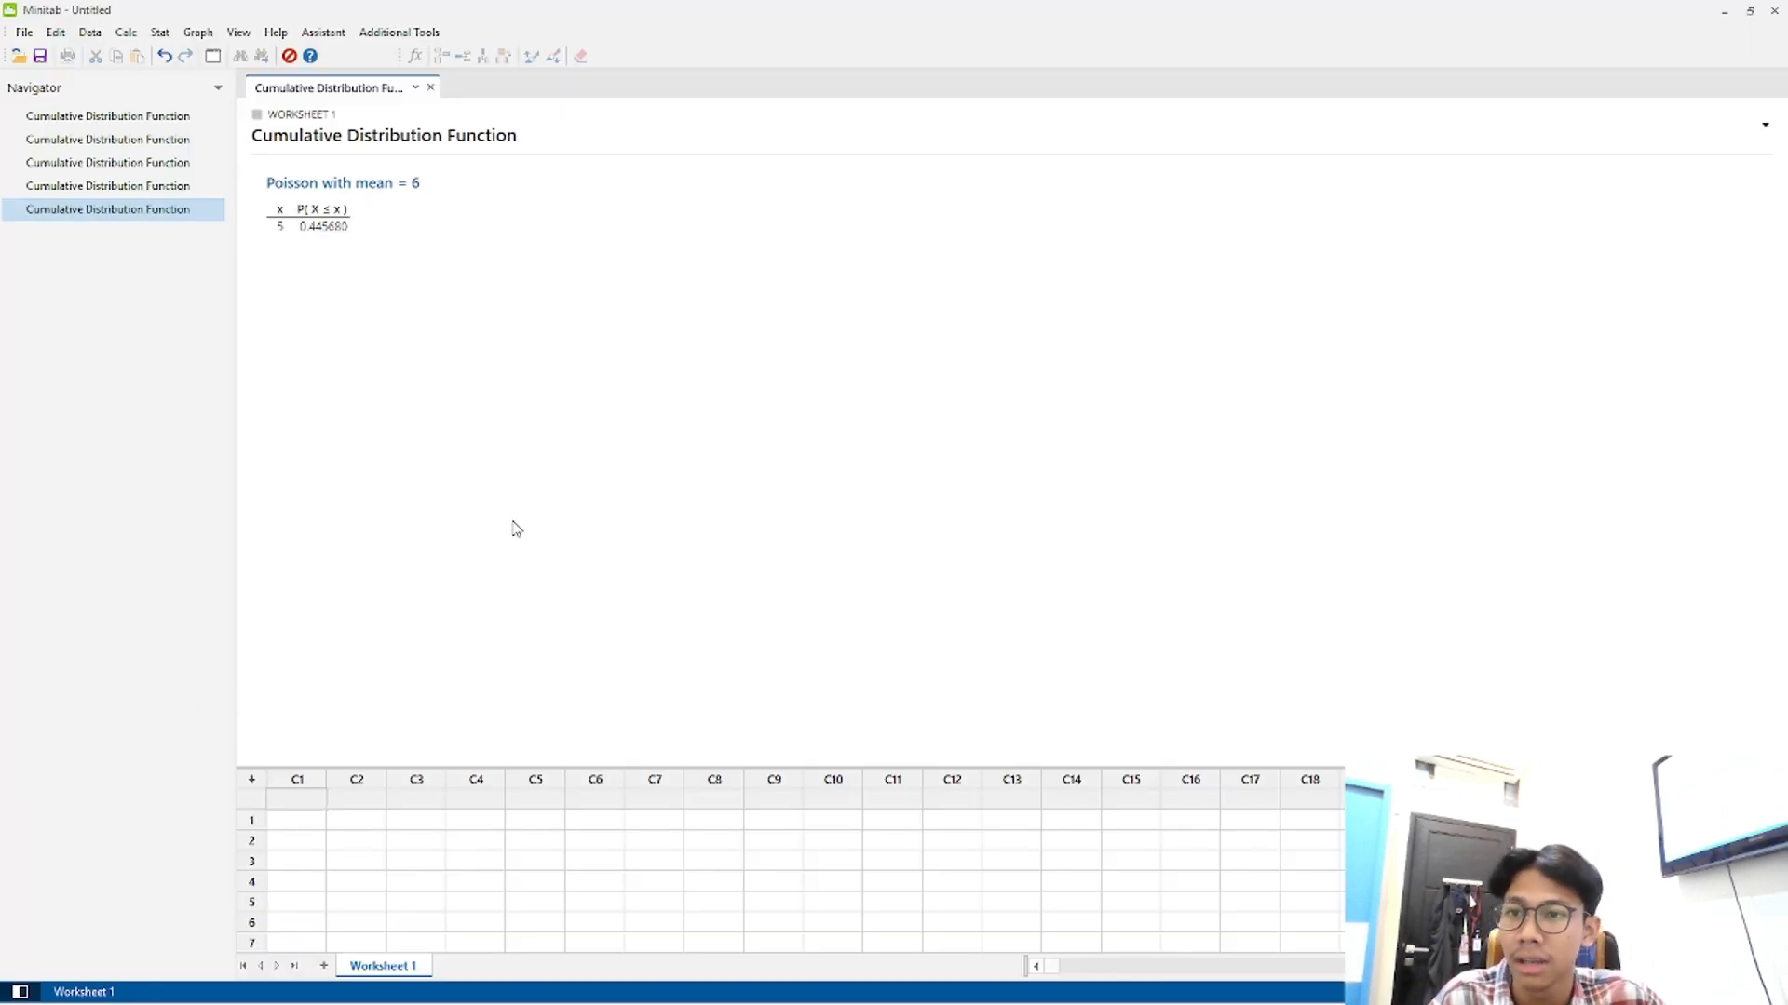
- Read problem 3 in the assignment PDF and find its Beta distribution parameters, starting at line 34 of the R script
key("alt+Tab")
key("alt+Tab")
key("alt+Tab")
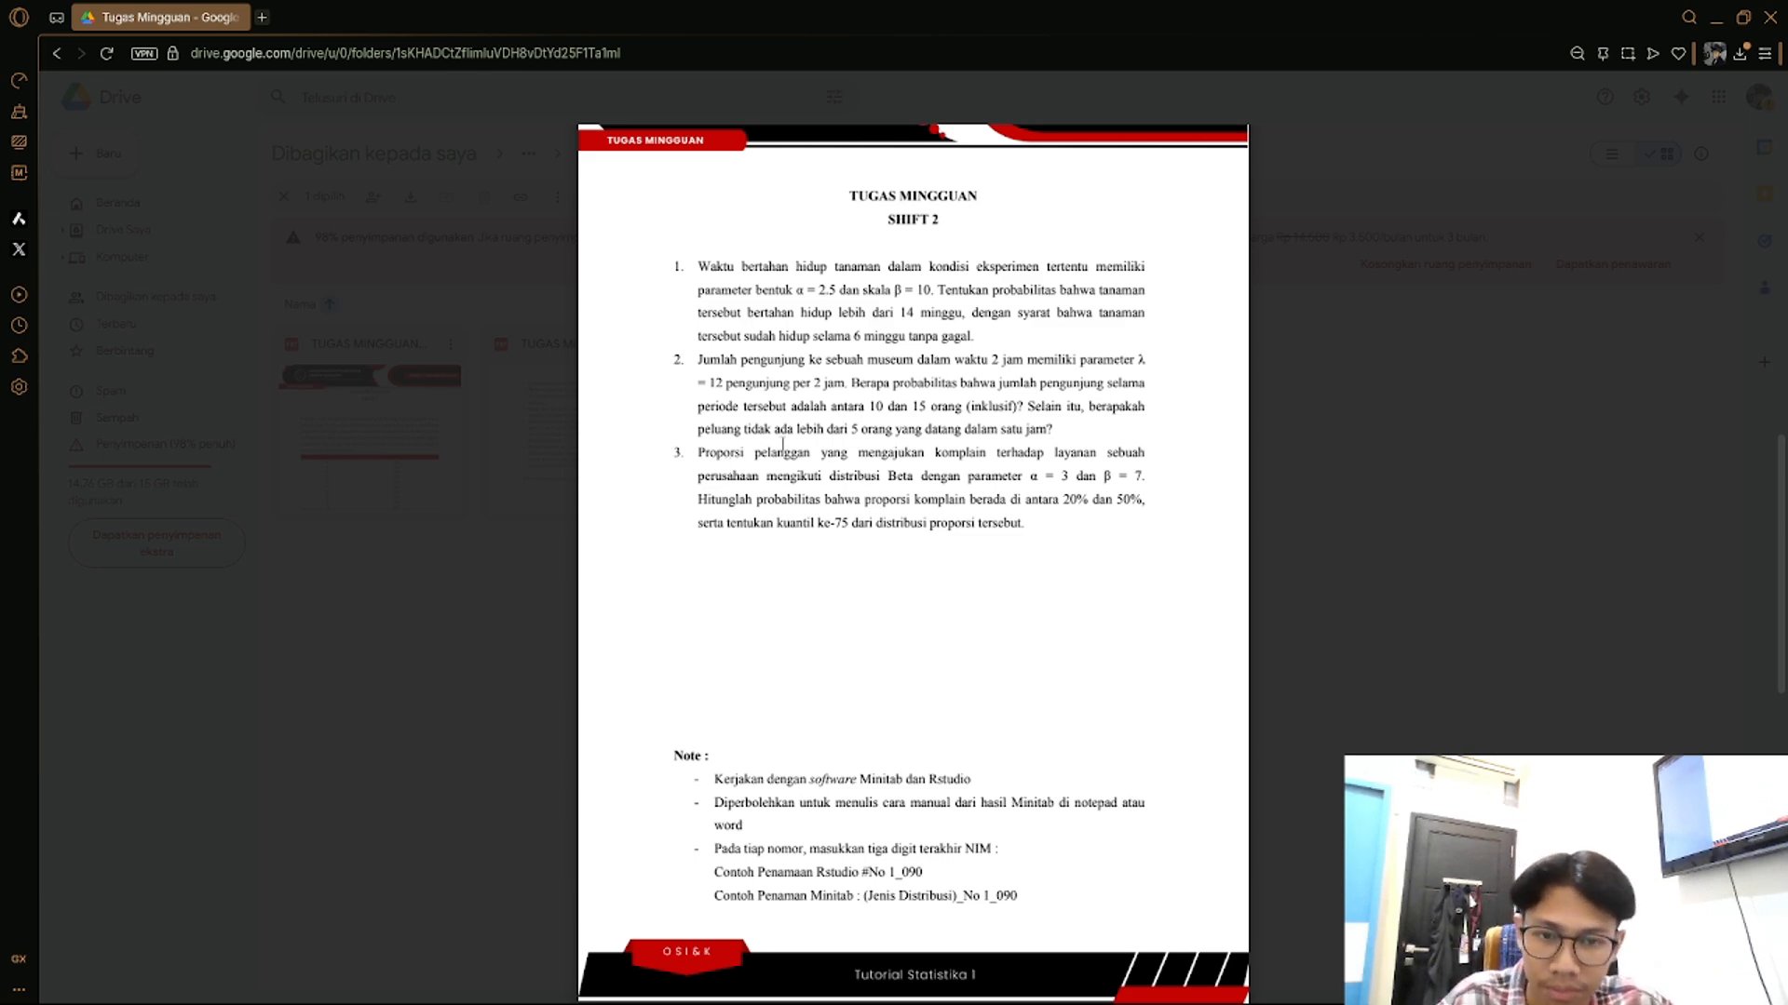
key("alt+Tab")
scroll(302, 444, "down", 5)
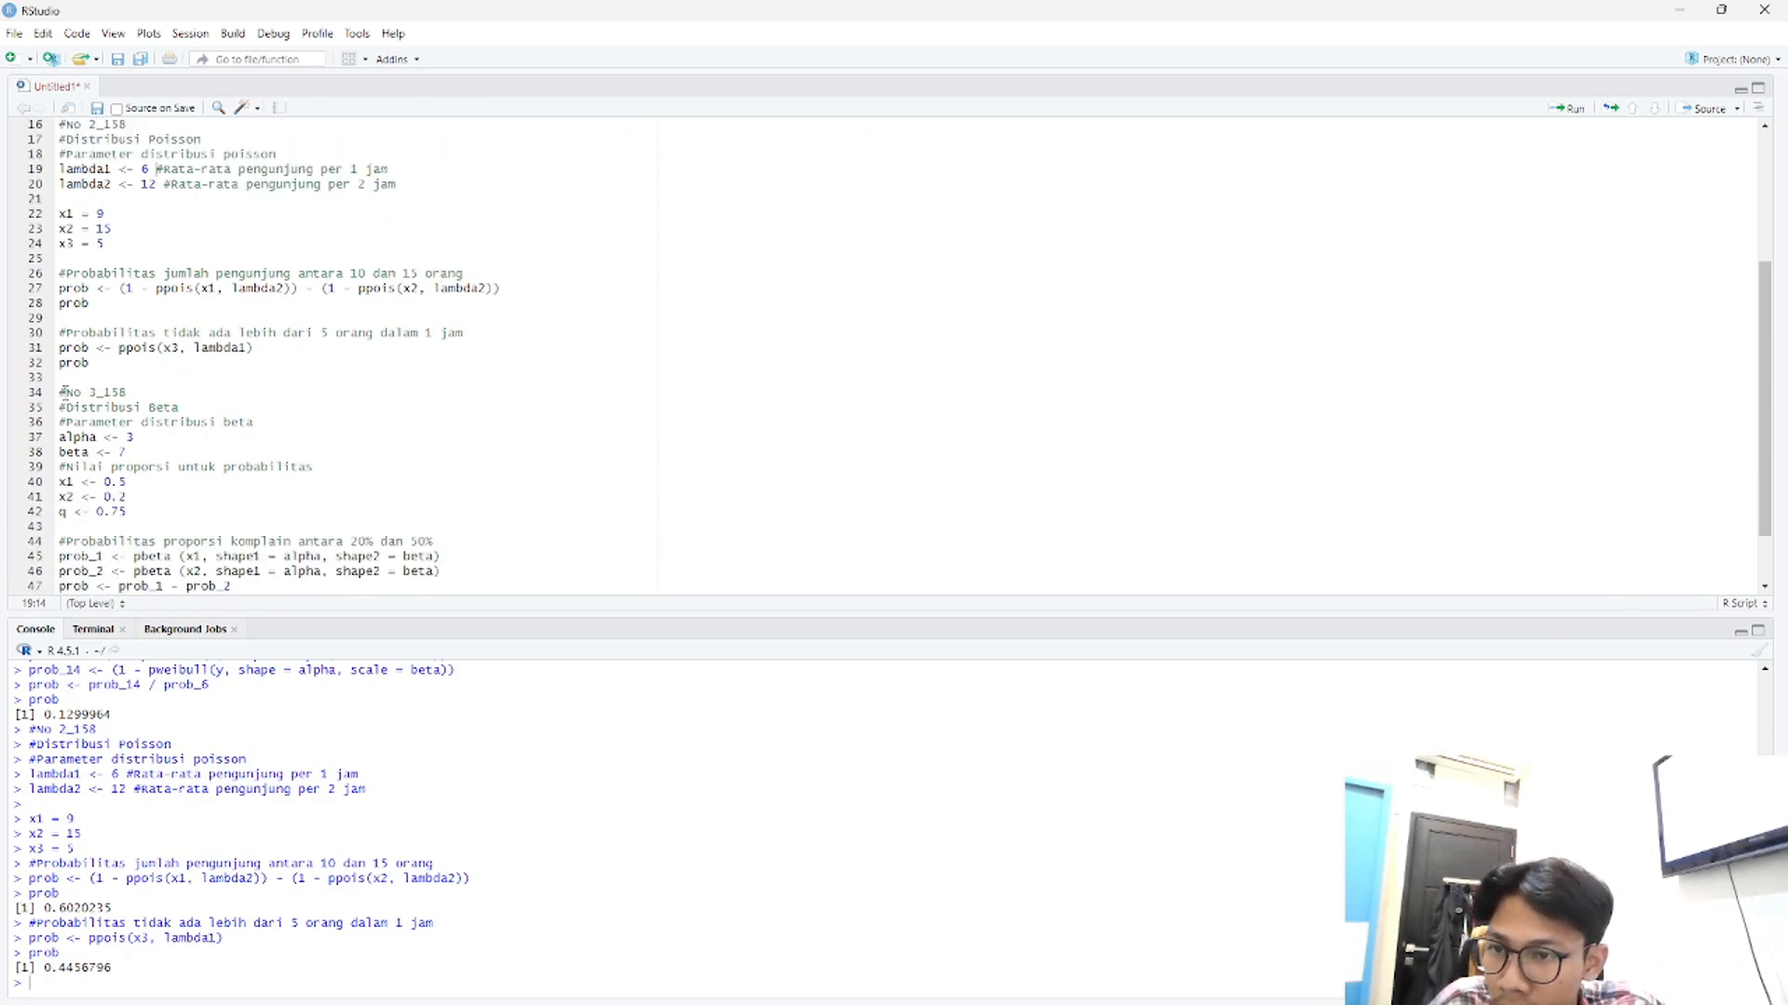
left_click(57, 392)
scroll(67, 359, "down", 1)
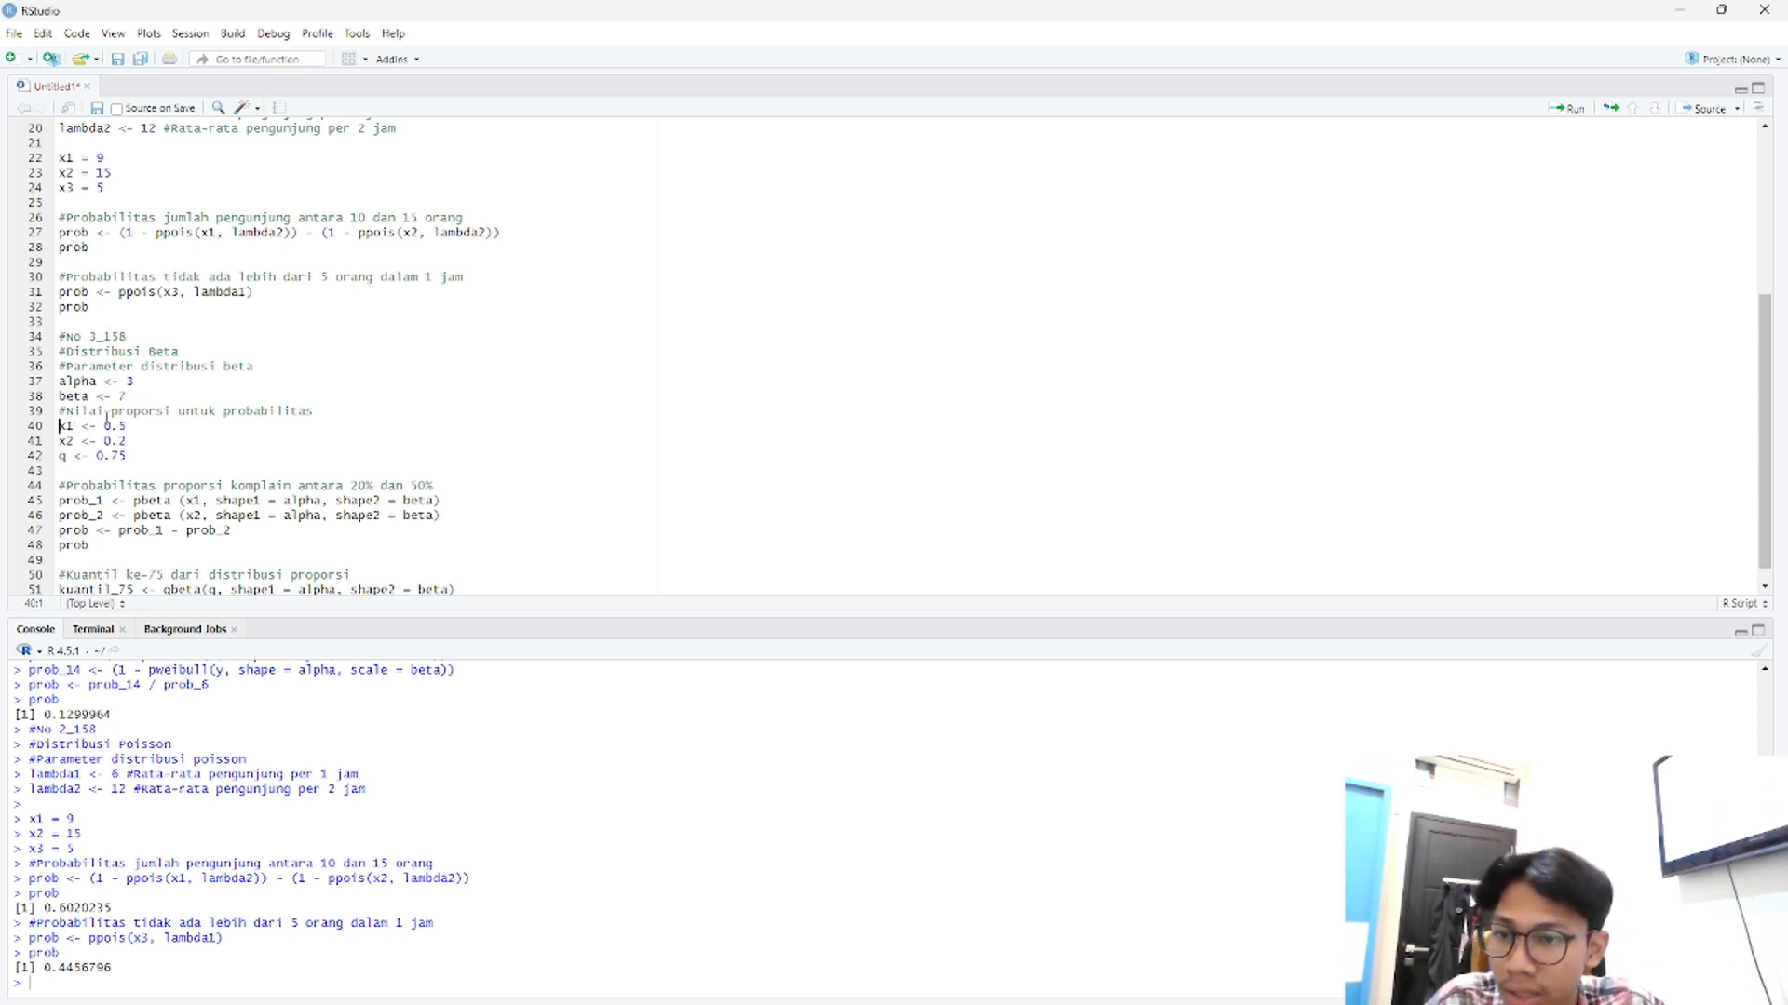
- Check the 20% and 50% complaint proportions in problem 3 against the x1, x2 and q values in the R script
key("alt+Tab")
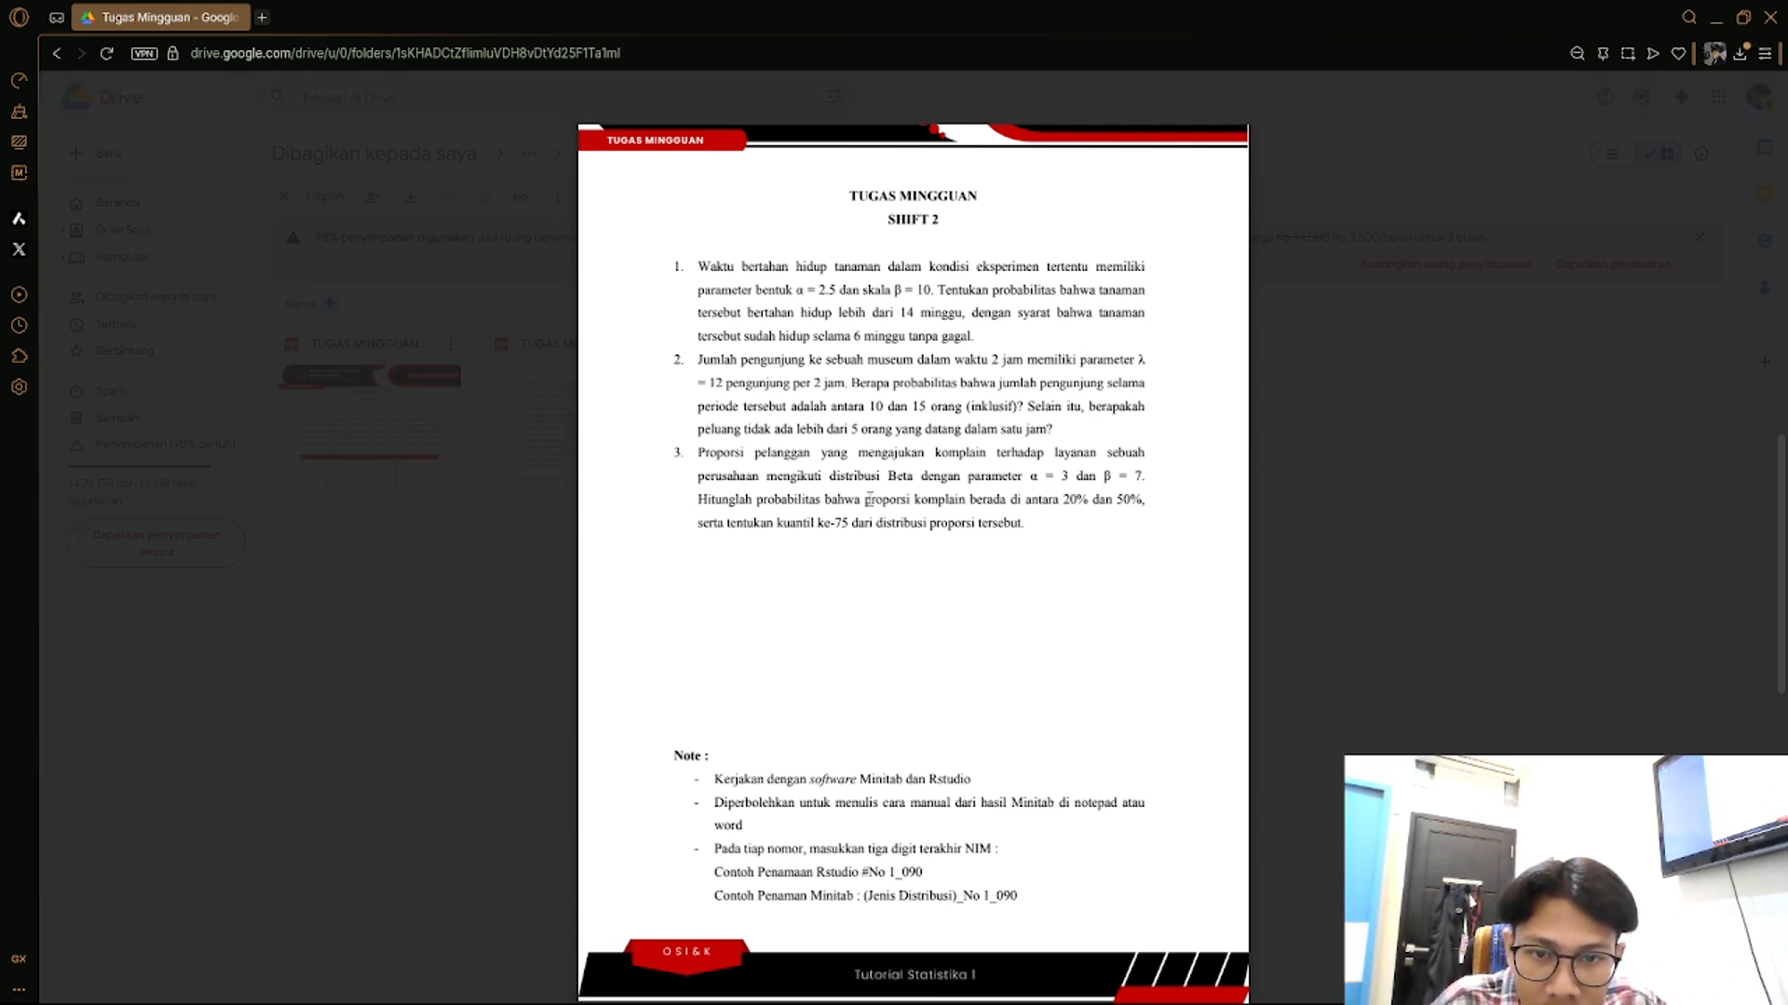
left_click_drag(824, 503, 1156, 503)
left_click(1115, 502)
key("alt+Tab")
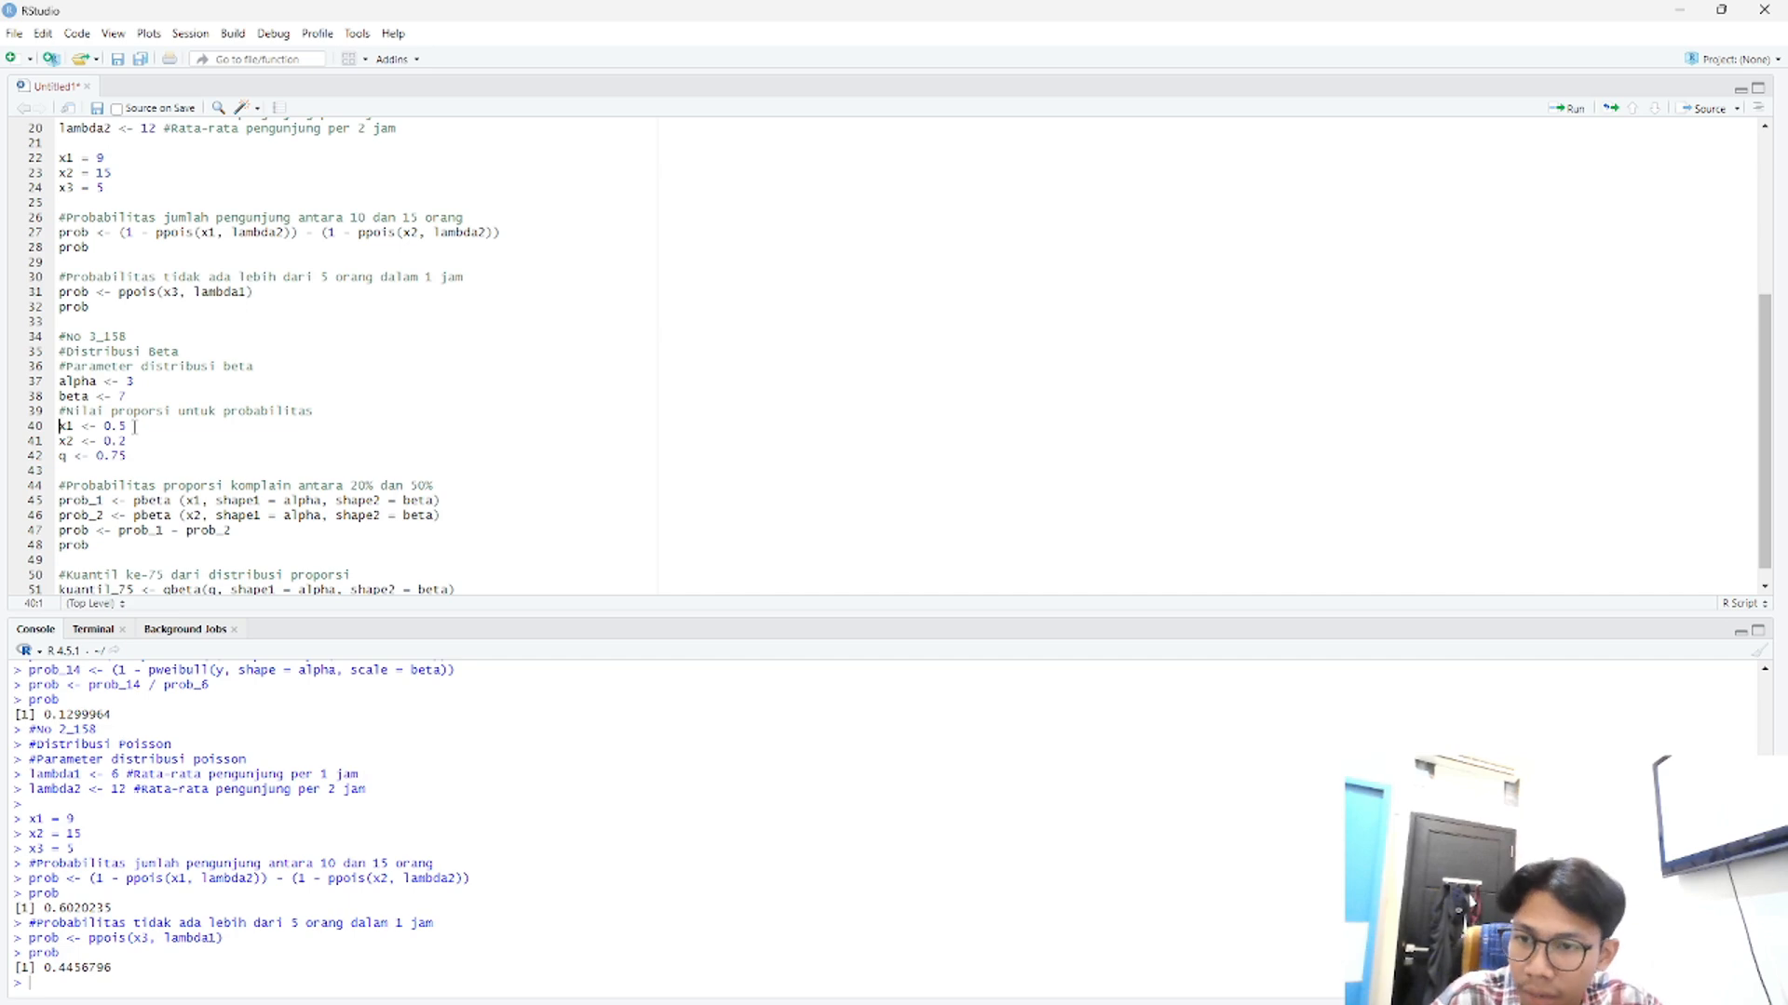
key("alt+Tab")
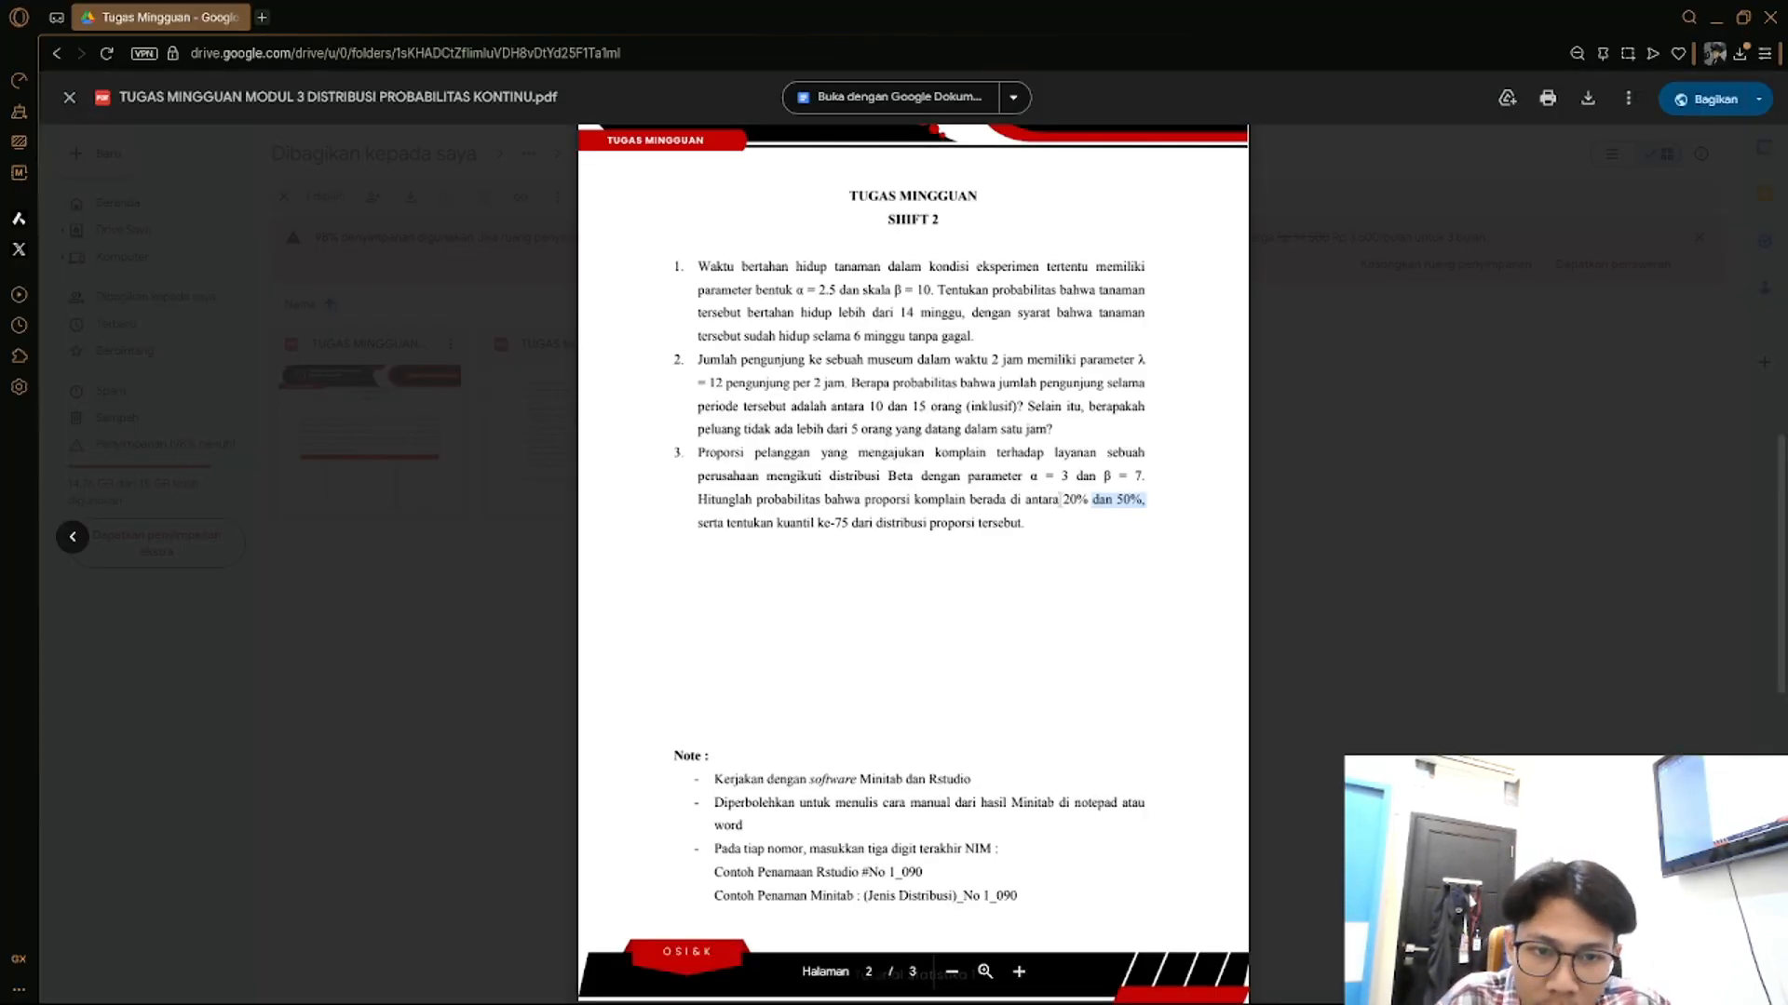
left_click_drag(1059, 499, 1061, 499)
key("alt+Tab")
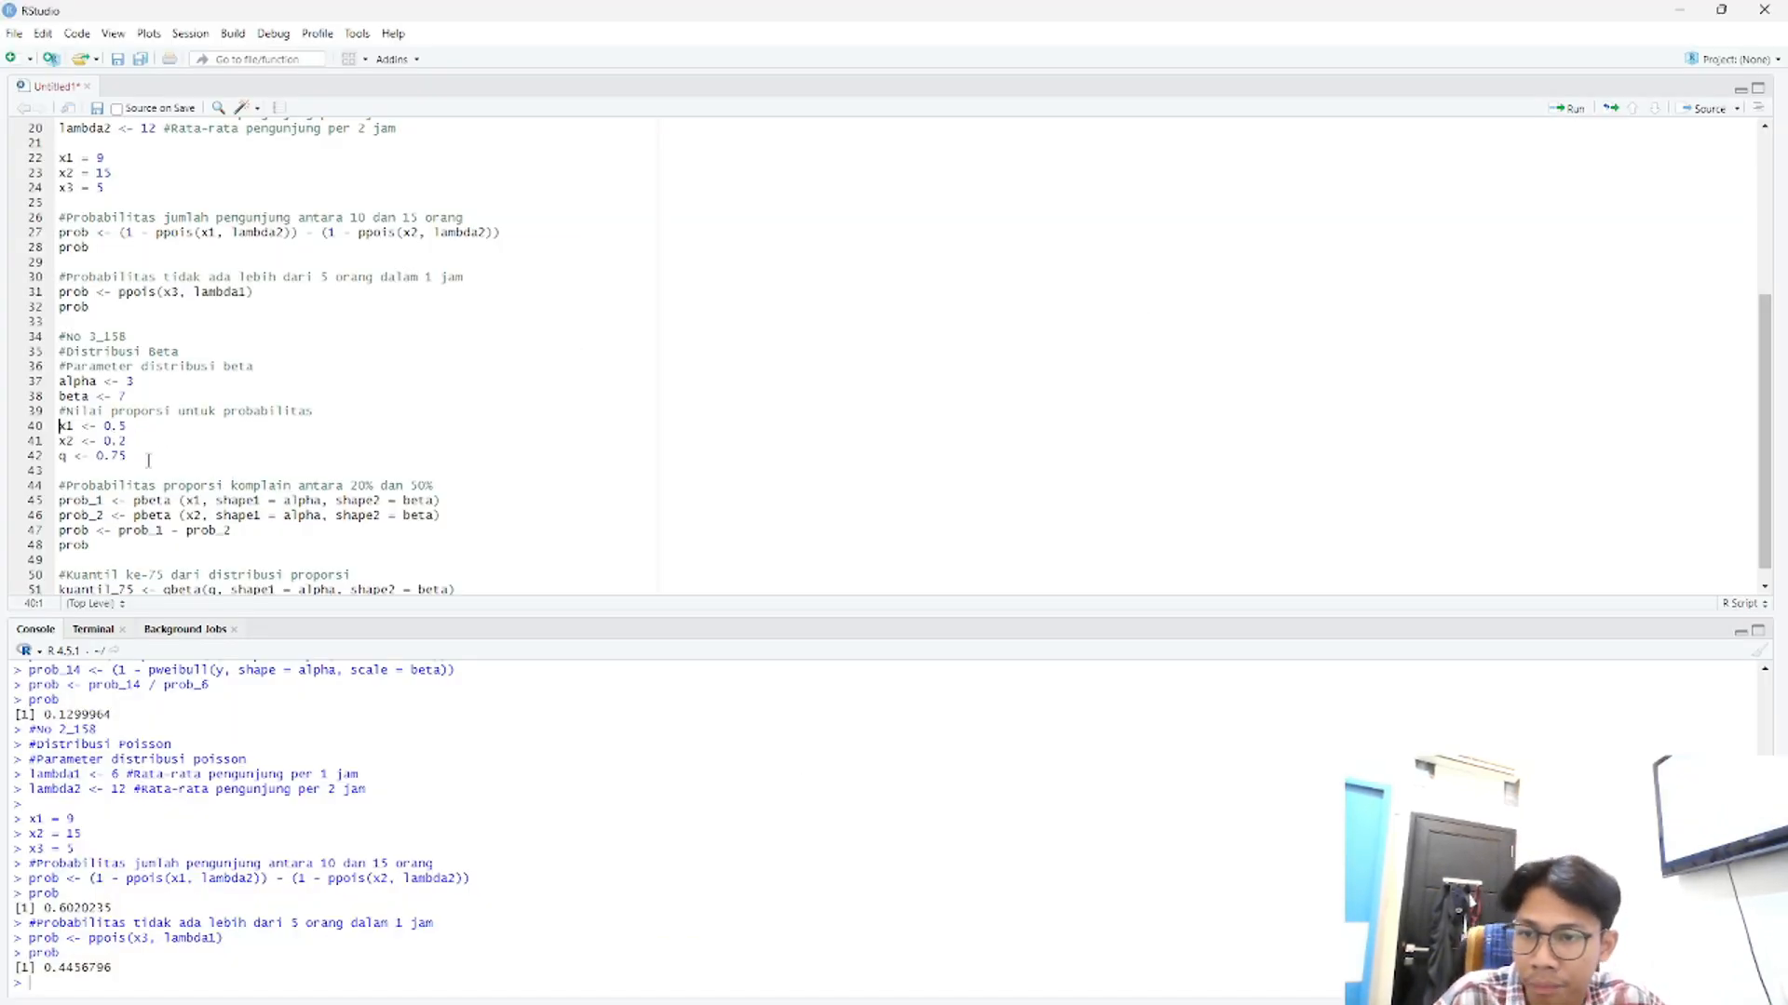
left_click(149, 458)
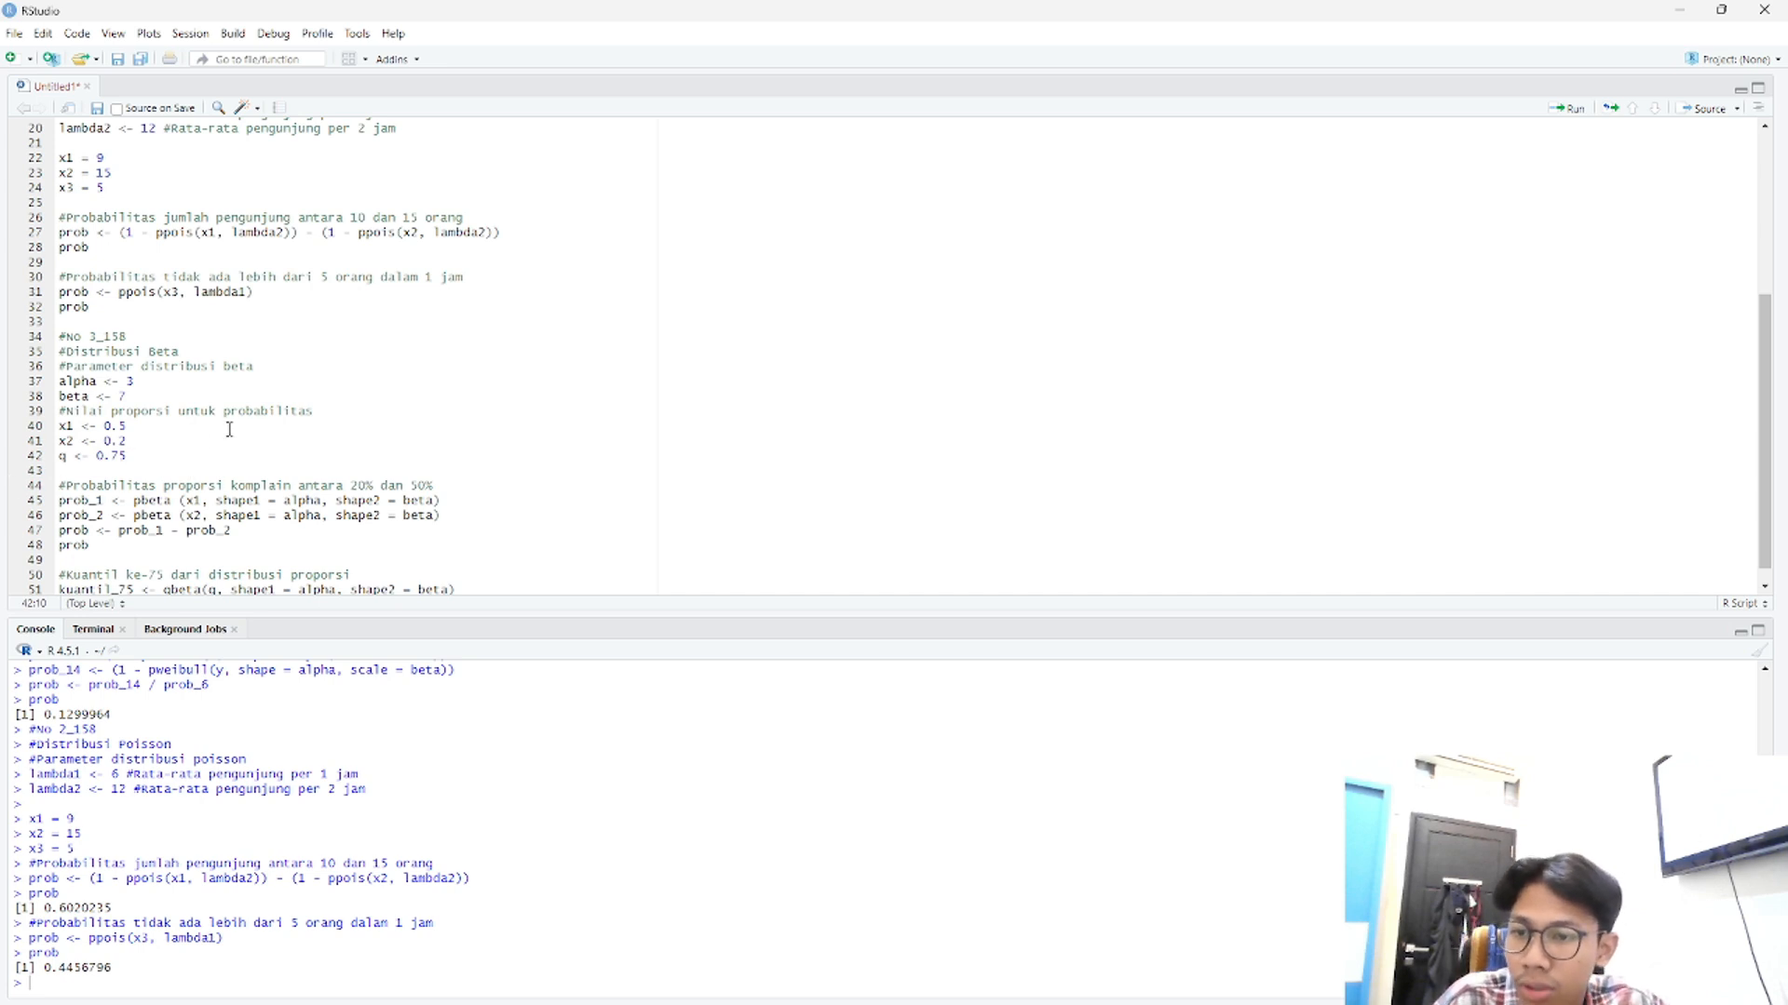
- Examine the Beta probability difference on lines 47–48 and the 75th quantile code on lines 50–52
scroll(121, 500, "down", 1)
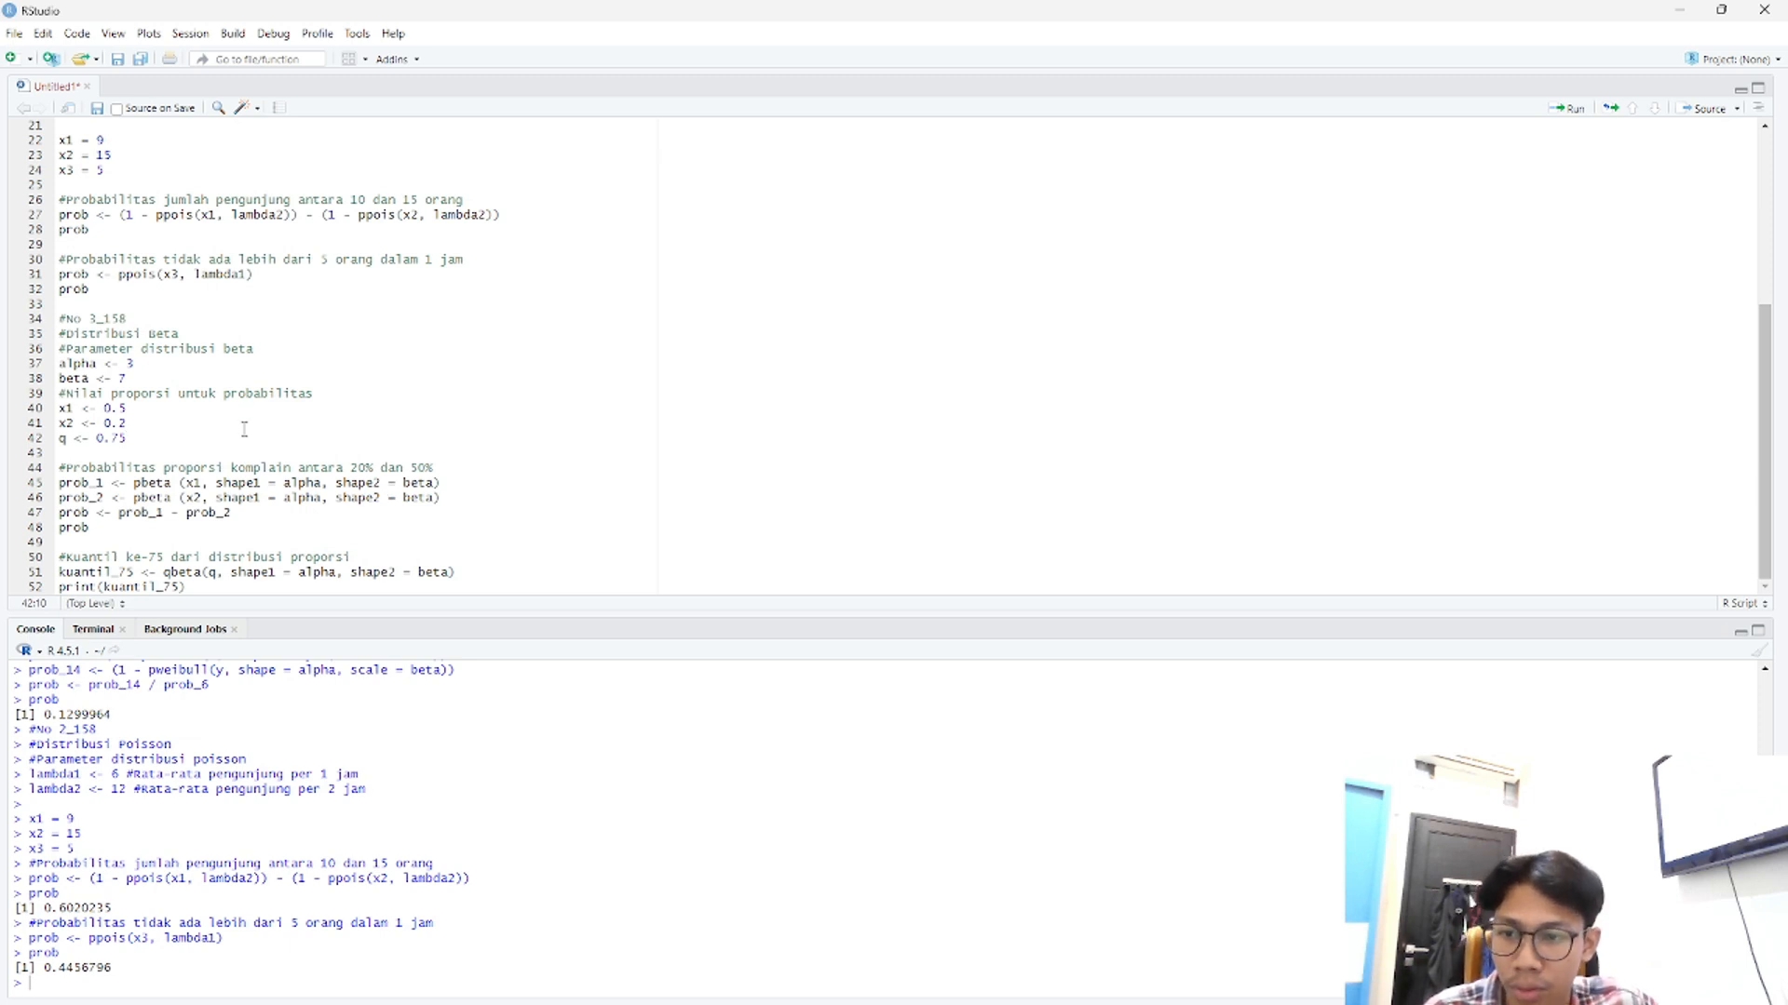
left_click_drag(57, 512, 233, 515)
key("Right")
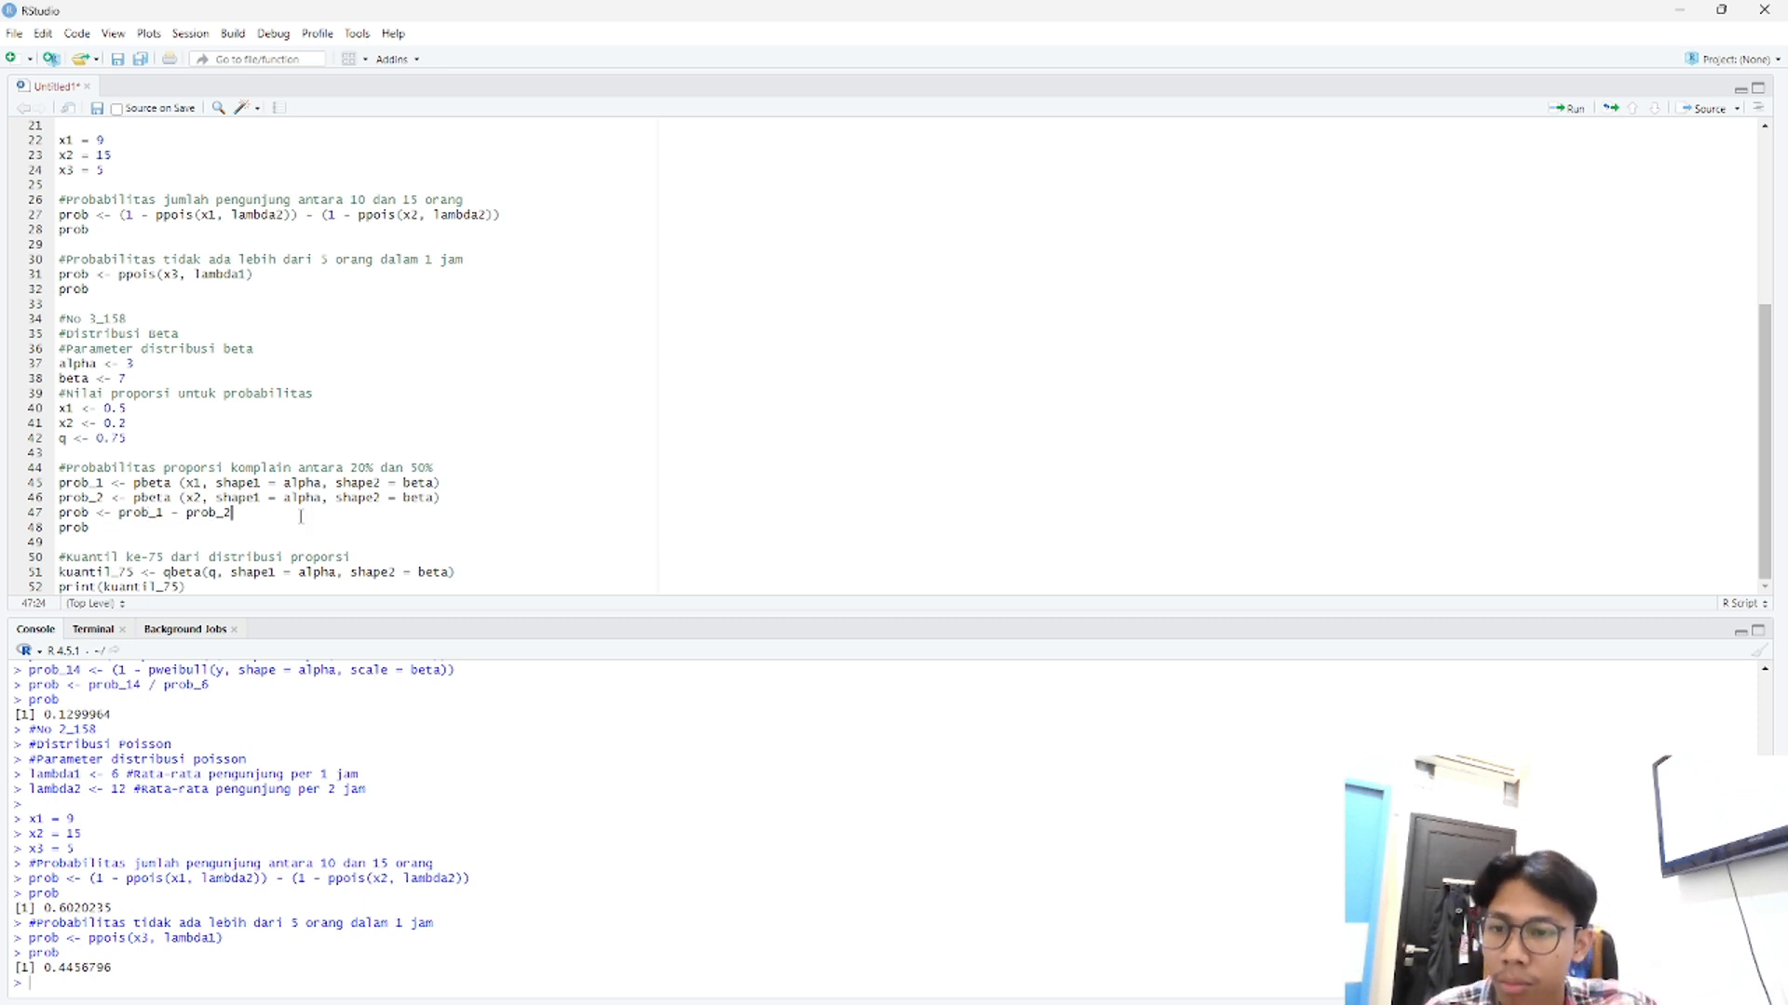
double_click(72, 528)
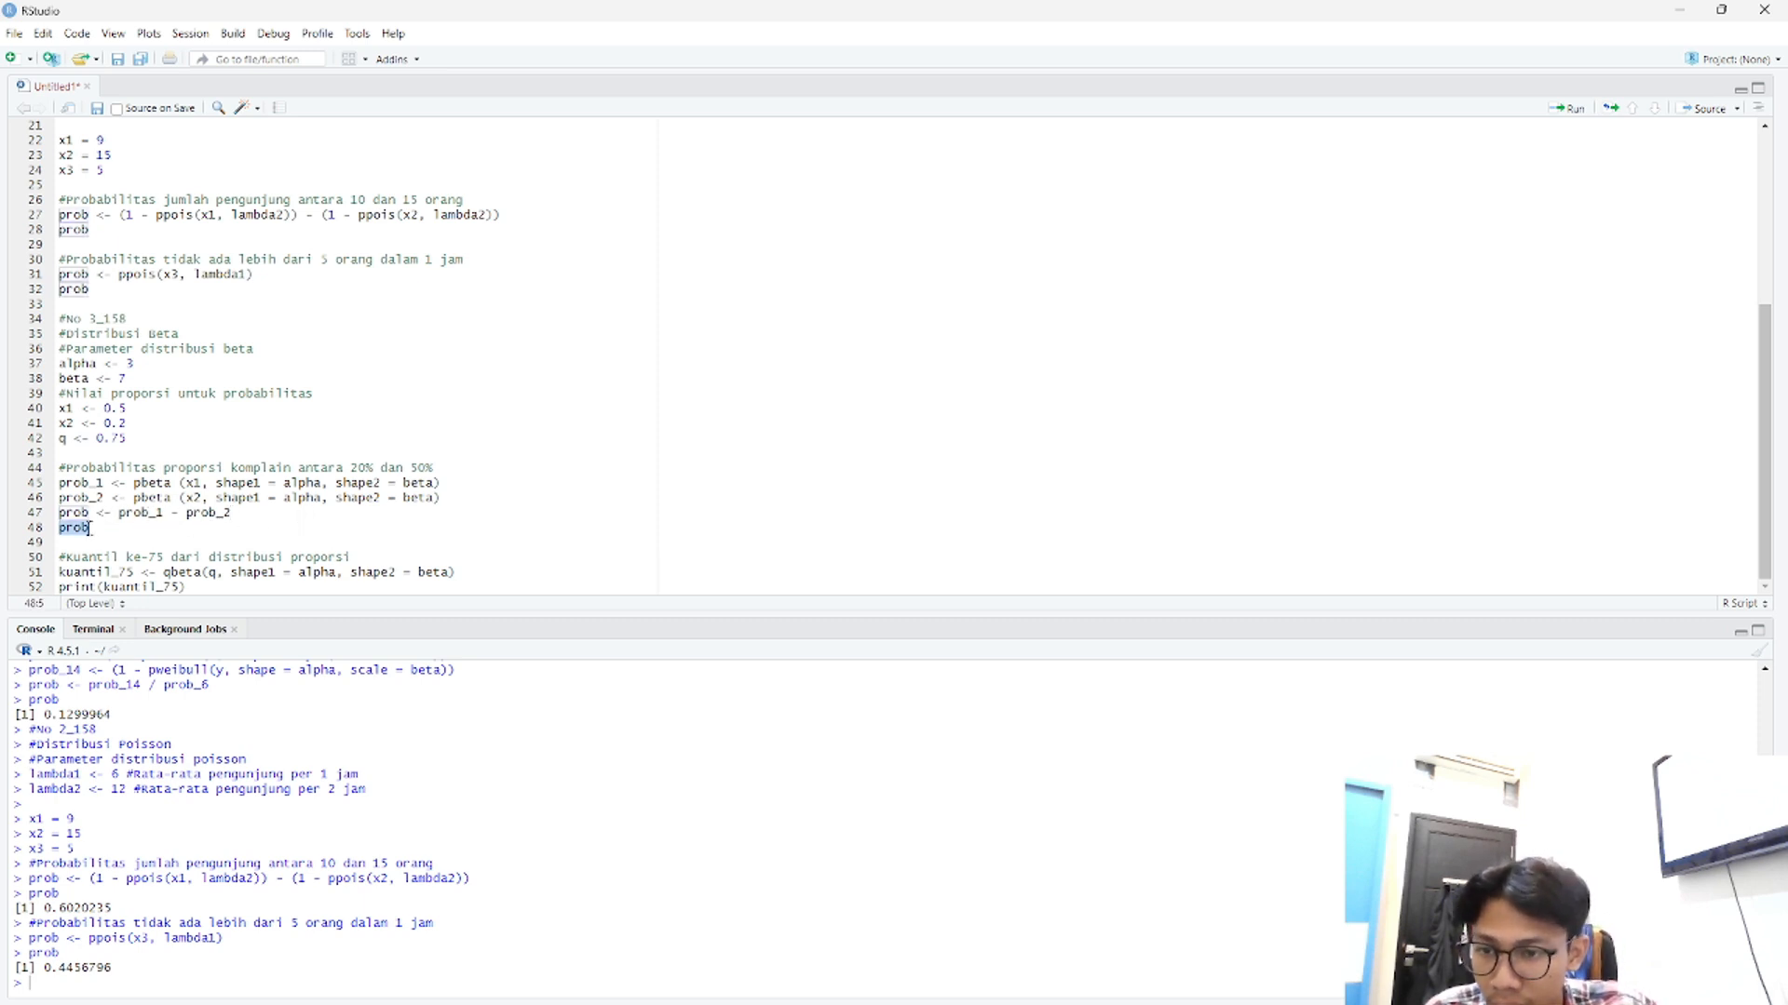
left_click(143, 536)
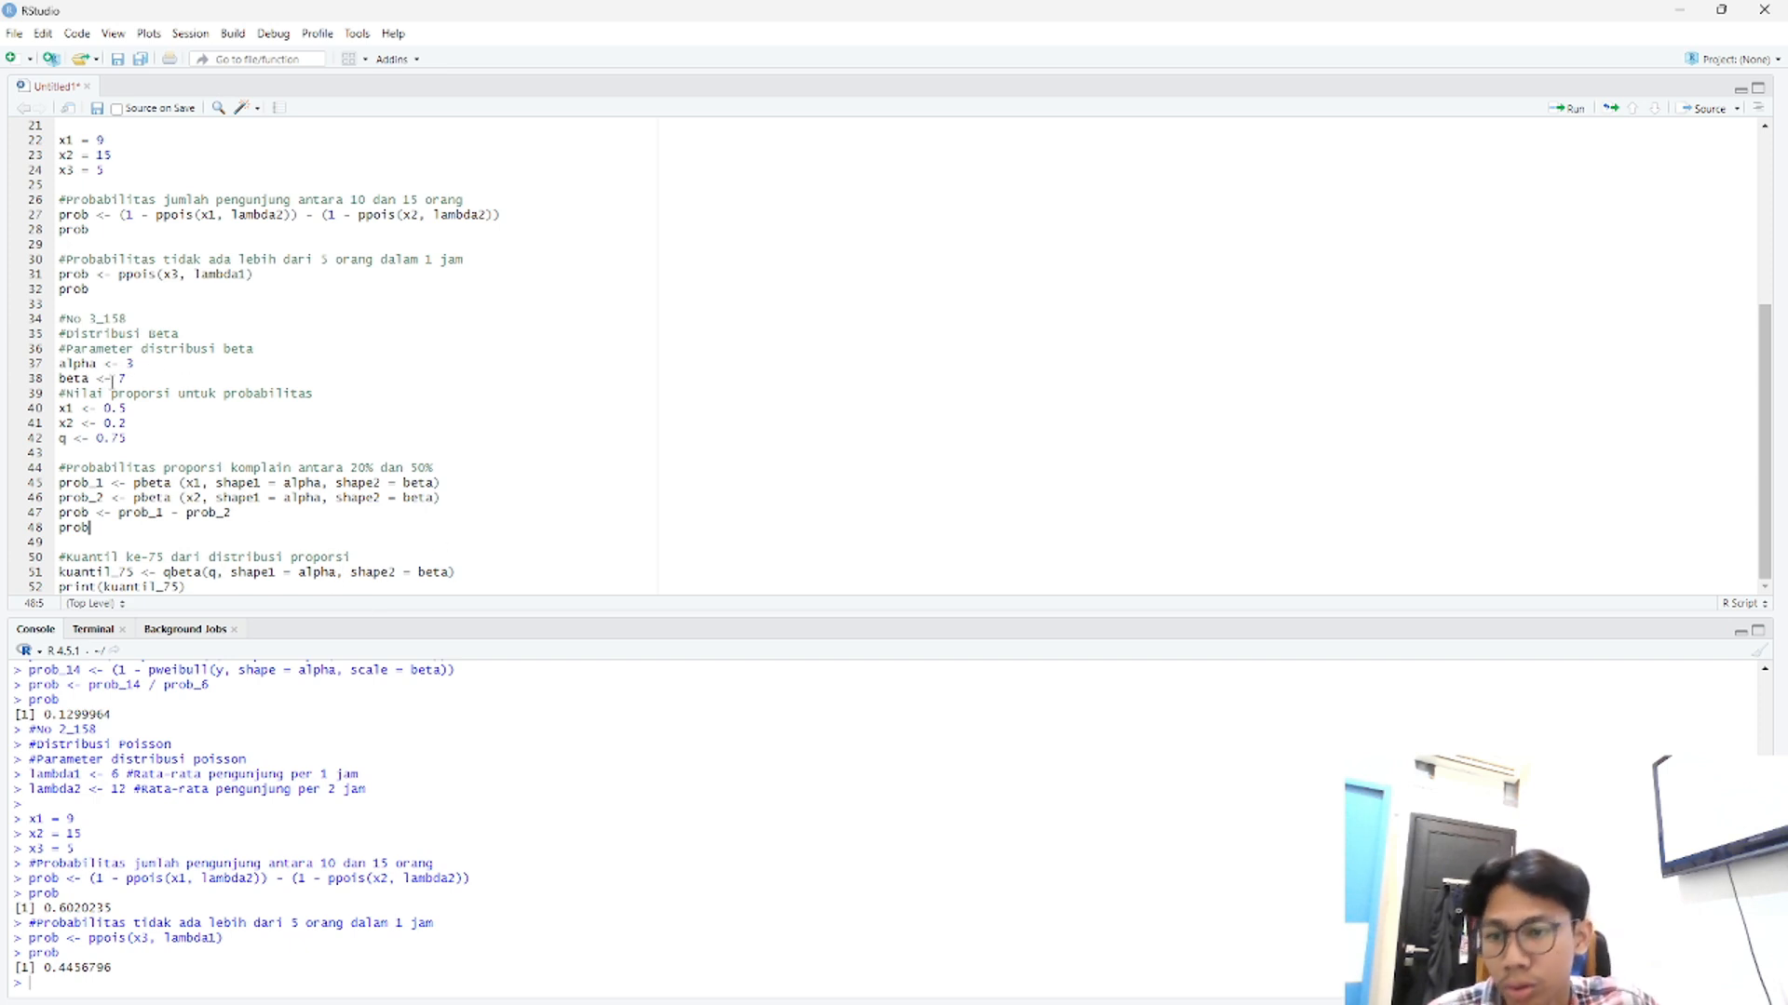
left_click(62, 586)
left_click_drag(59, 586, 196, 589)
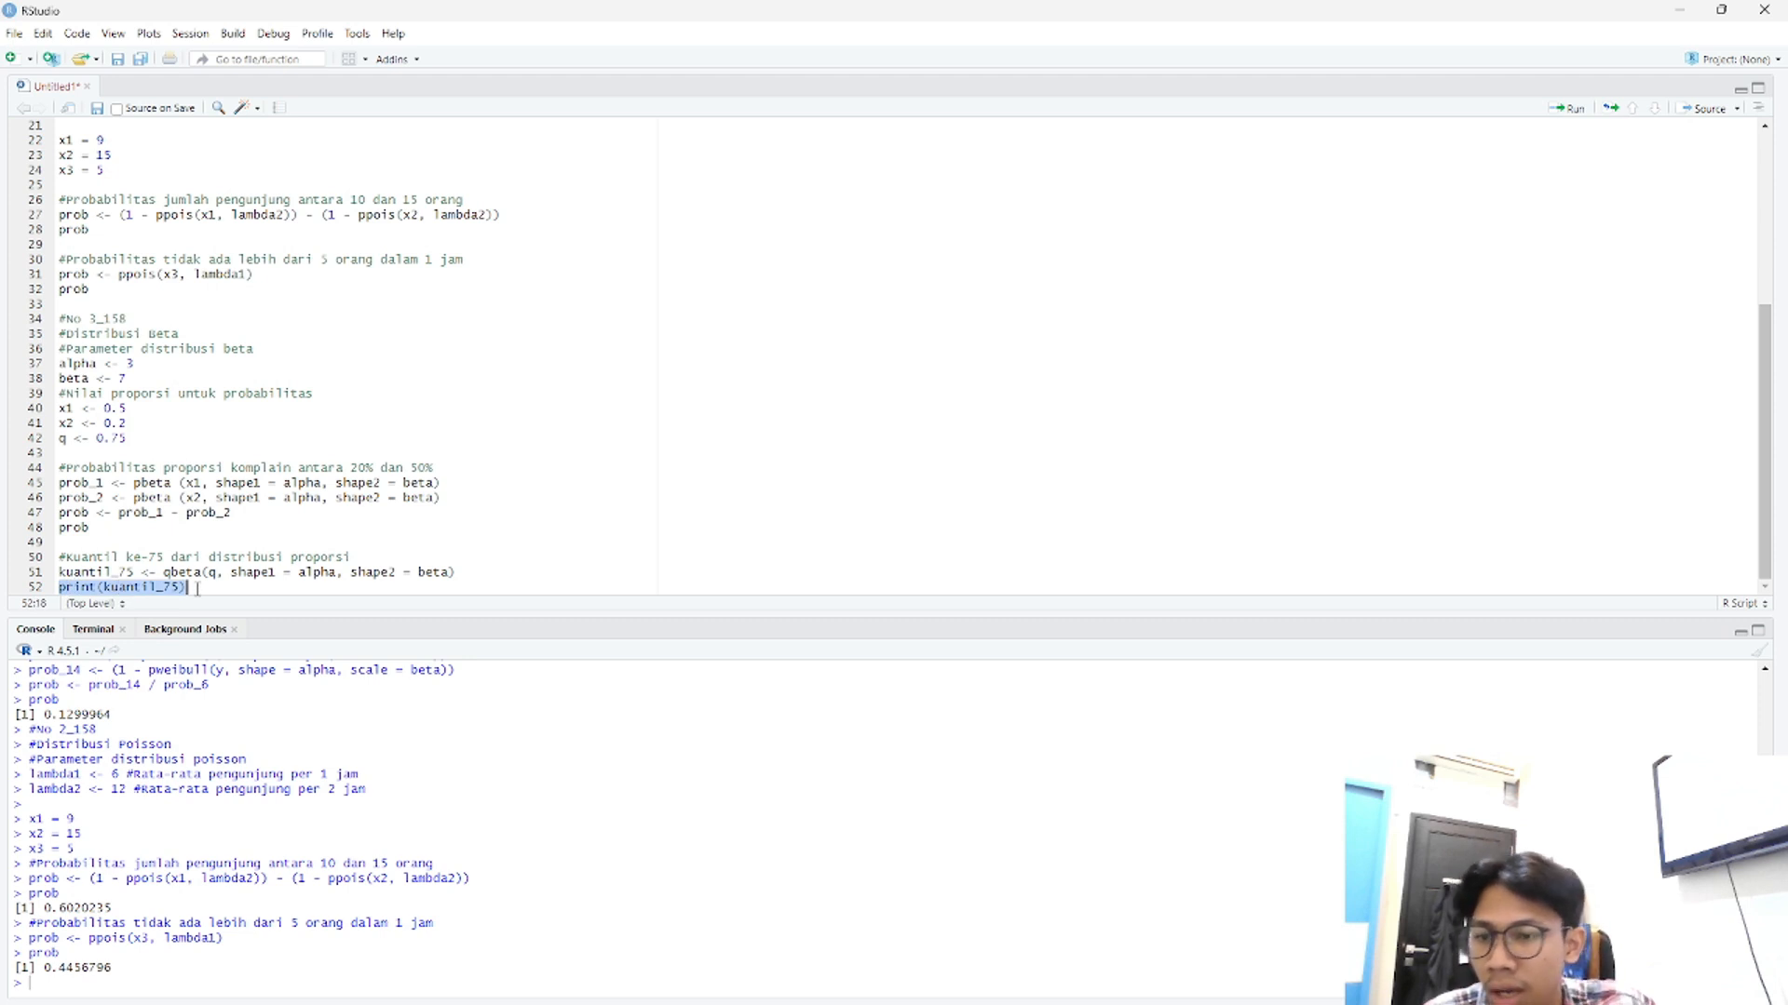
left_click(197, 588)
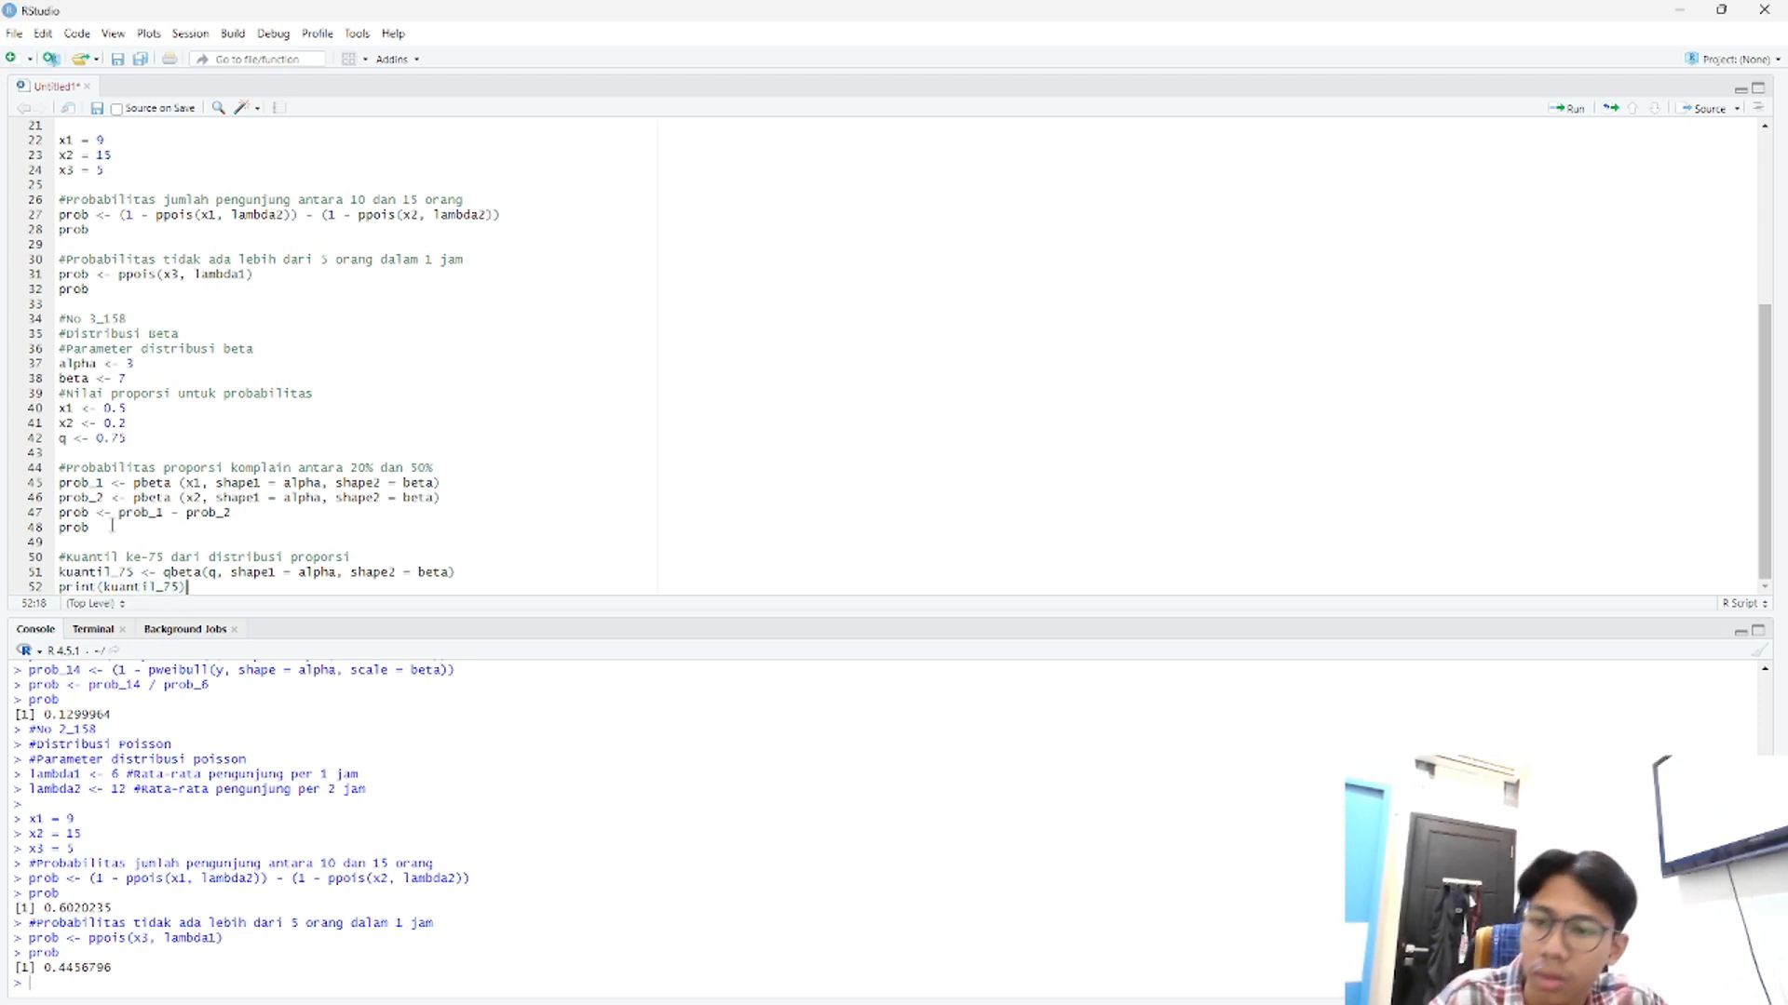
- Run problem 3's Beta parameter lines 34–42 and the 20%–50% complaint probability block on lines 44–48
left_click_drag(58, 319, 166, 433)
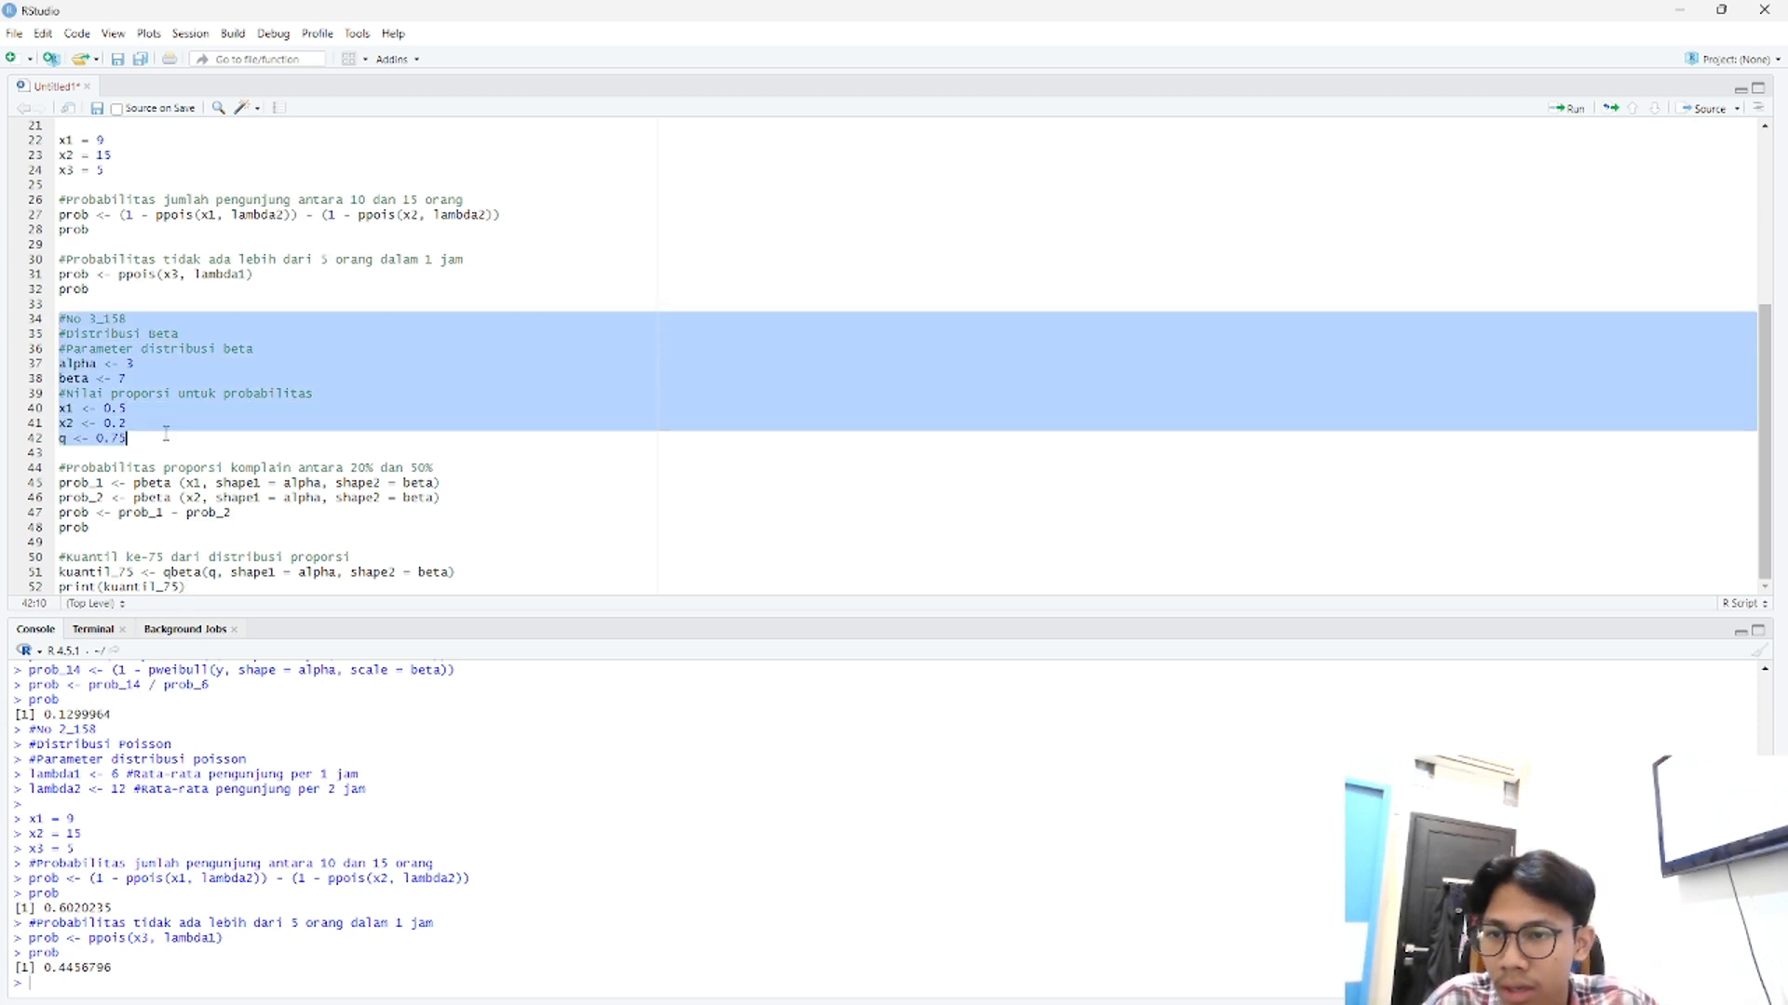
key("ctrl+Return")
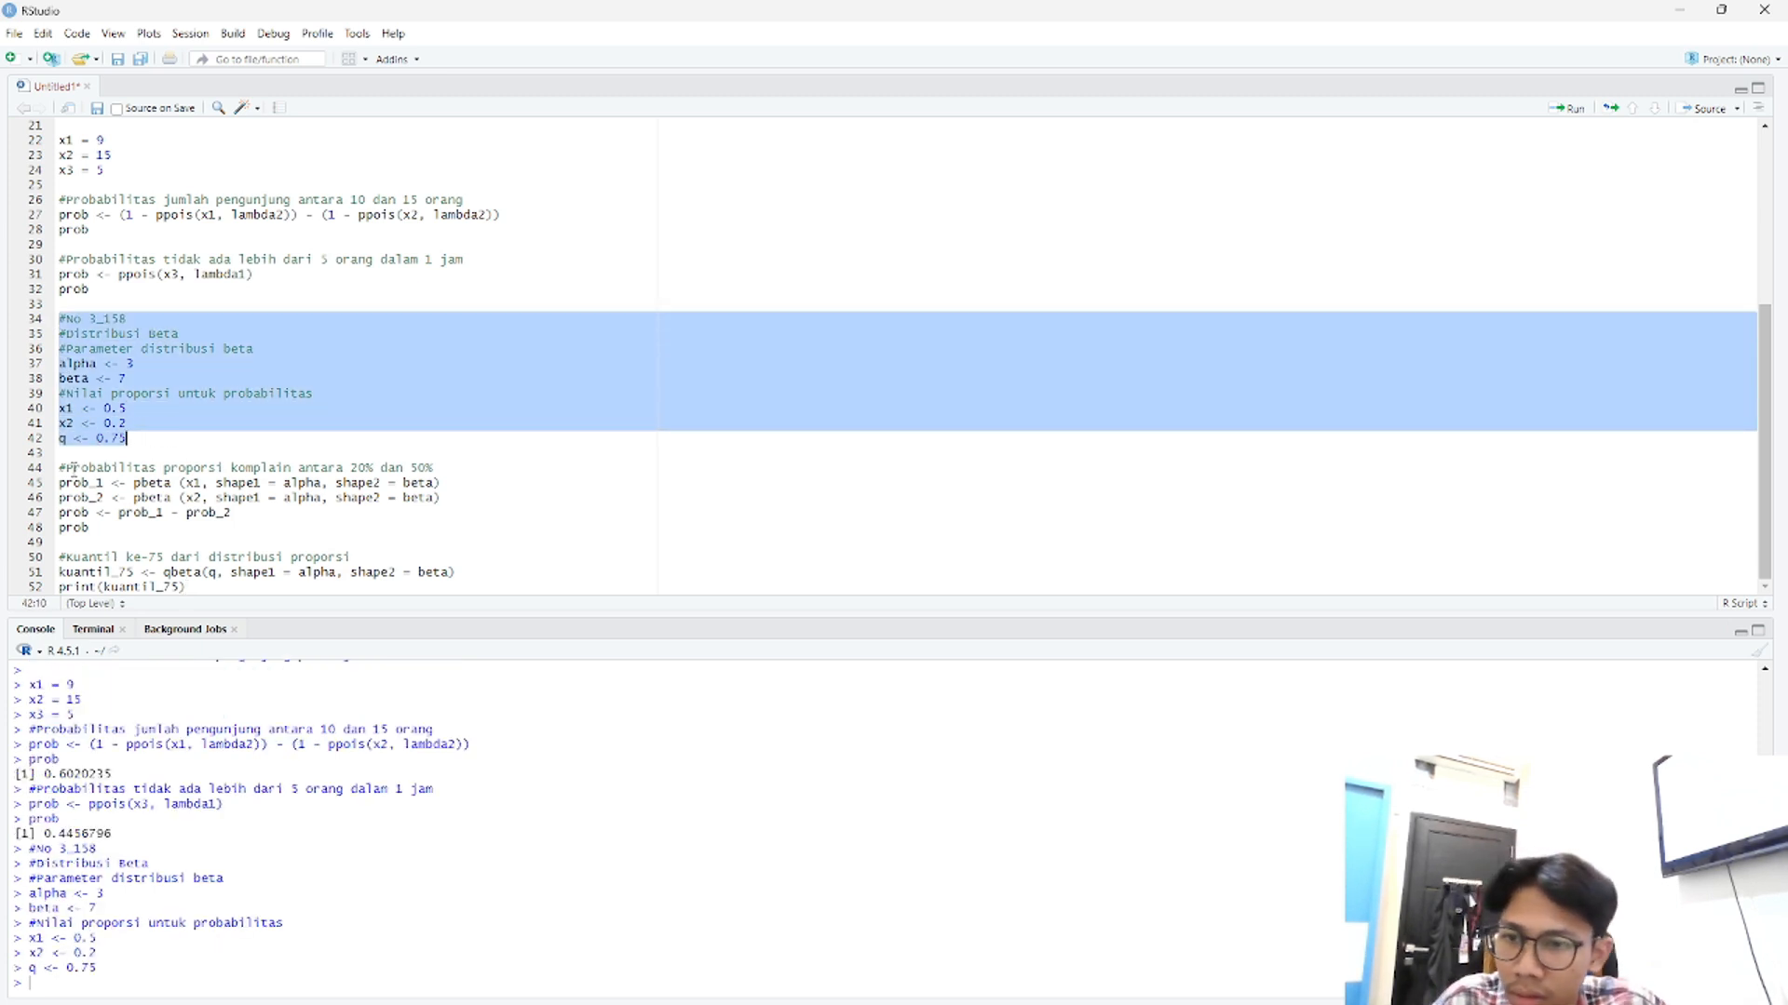
left_click_drag(59, 468, 132, 533)
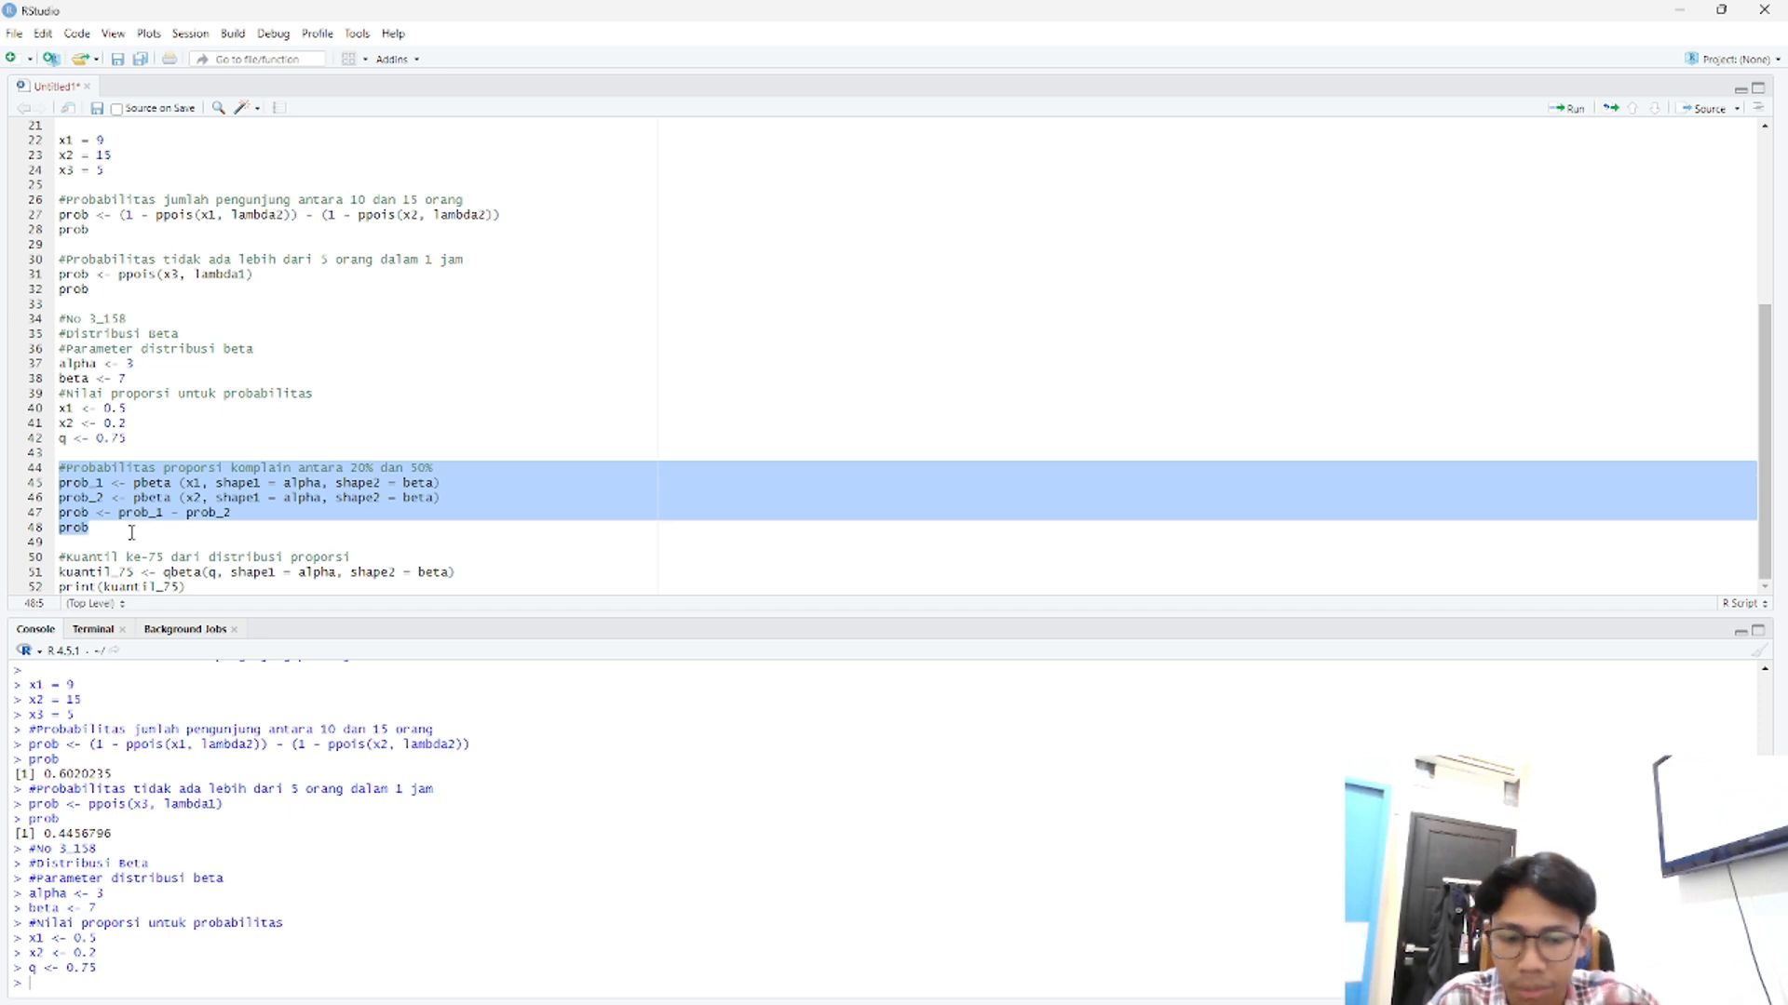
key("Return")
key("ctrl+z")
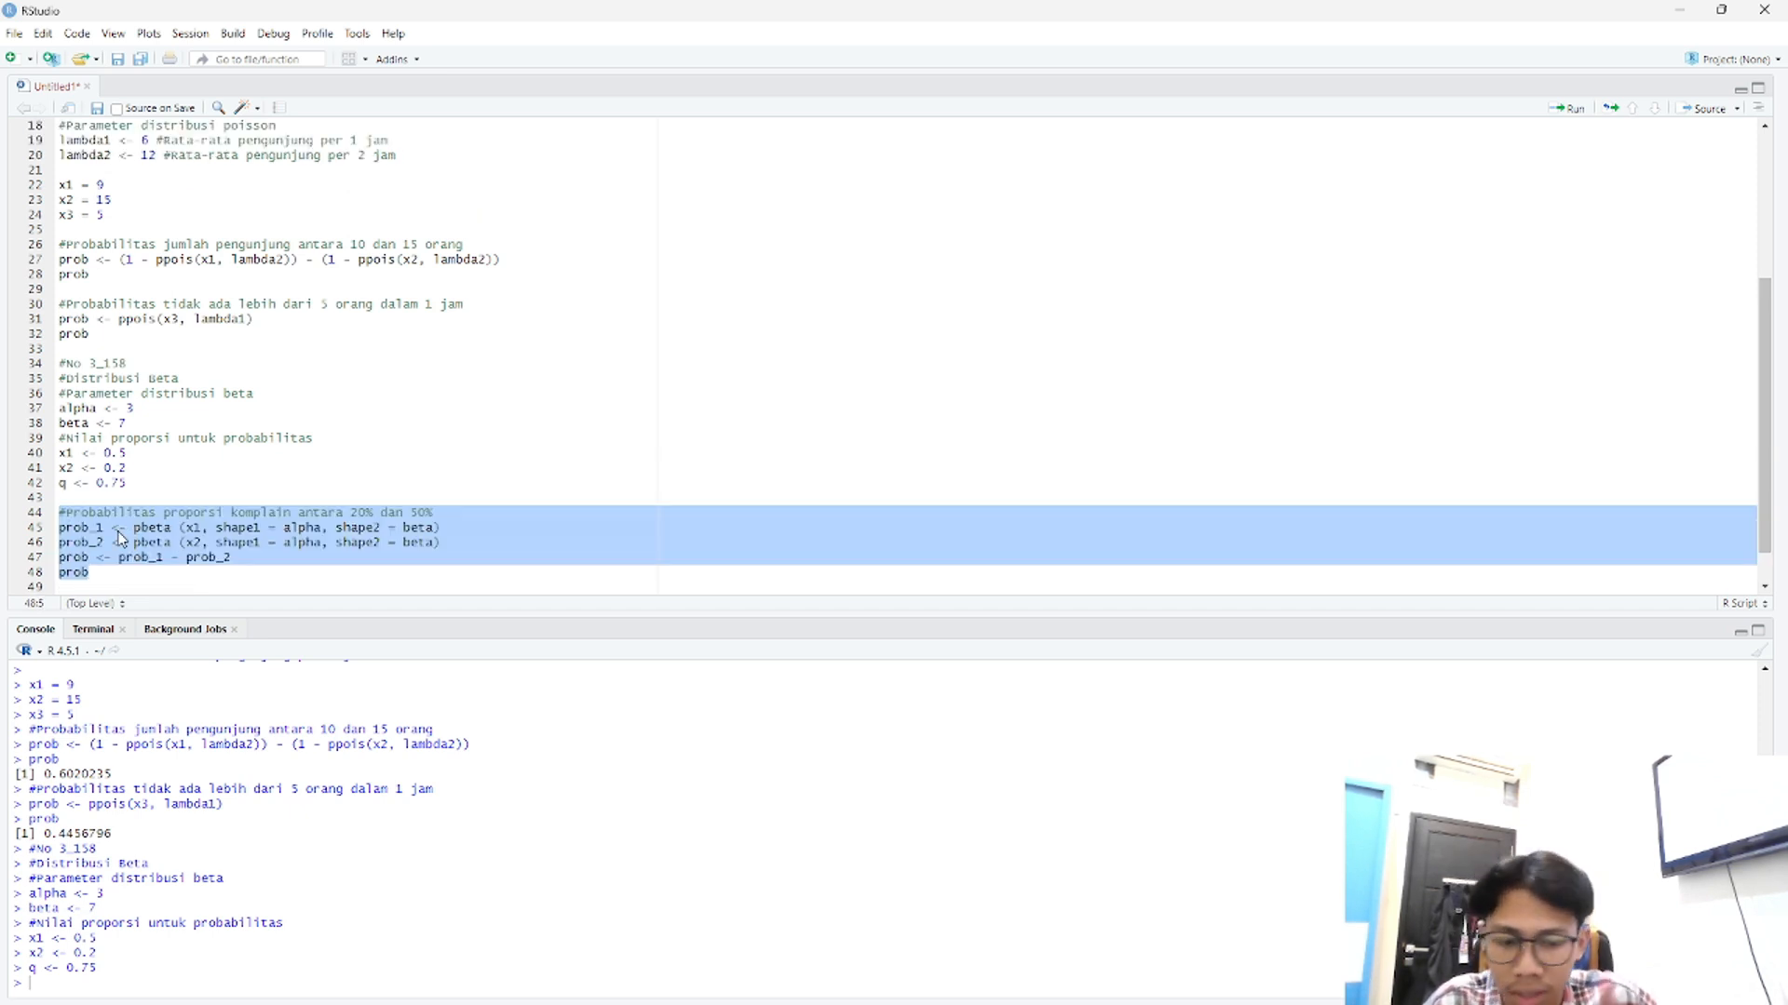
key("ctrl+Return")
left_click(156, 528)
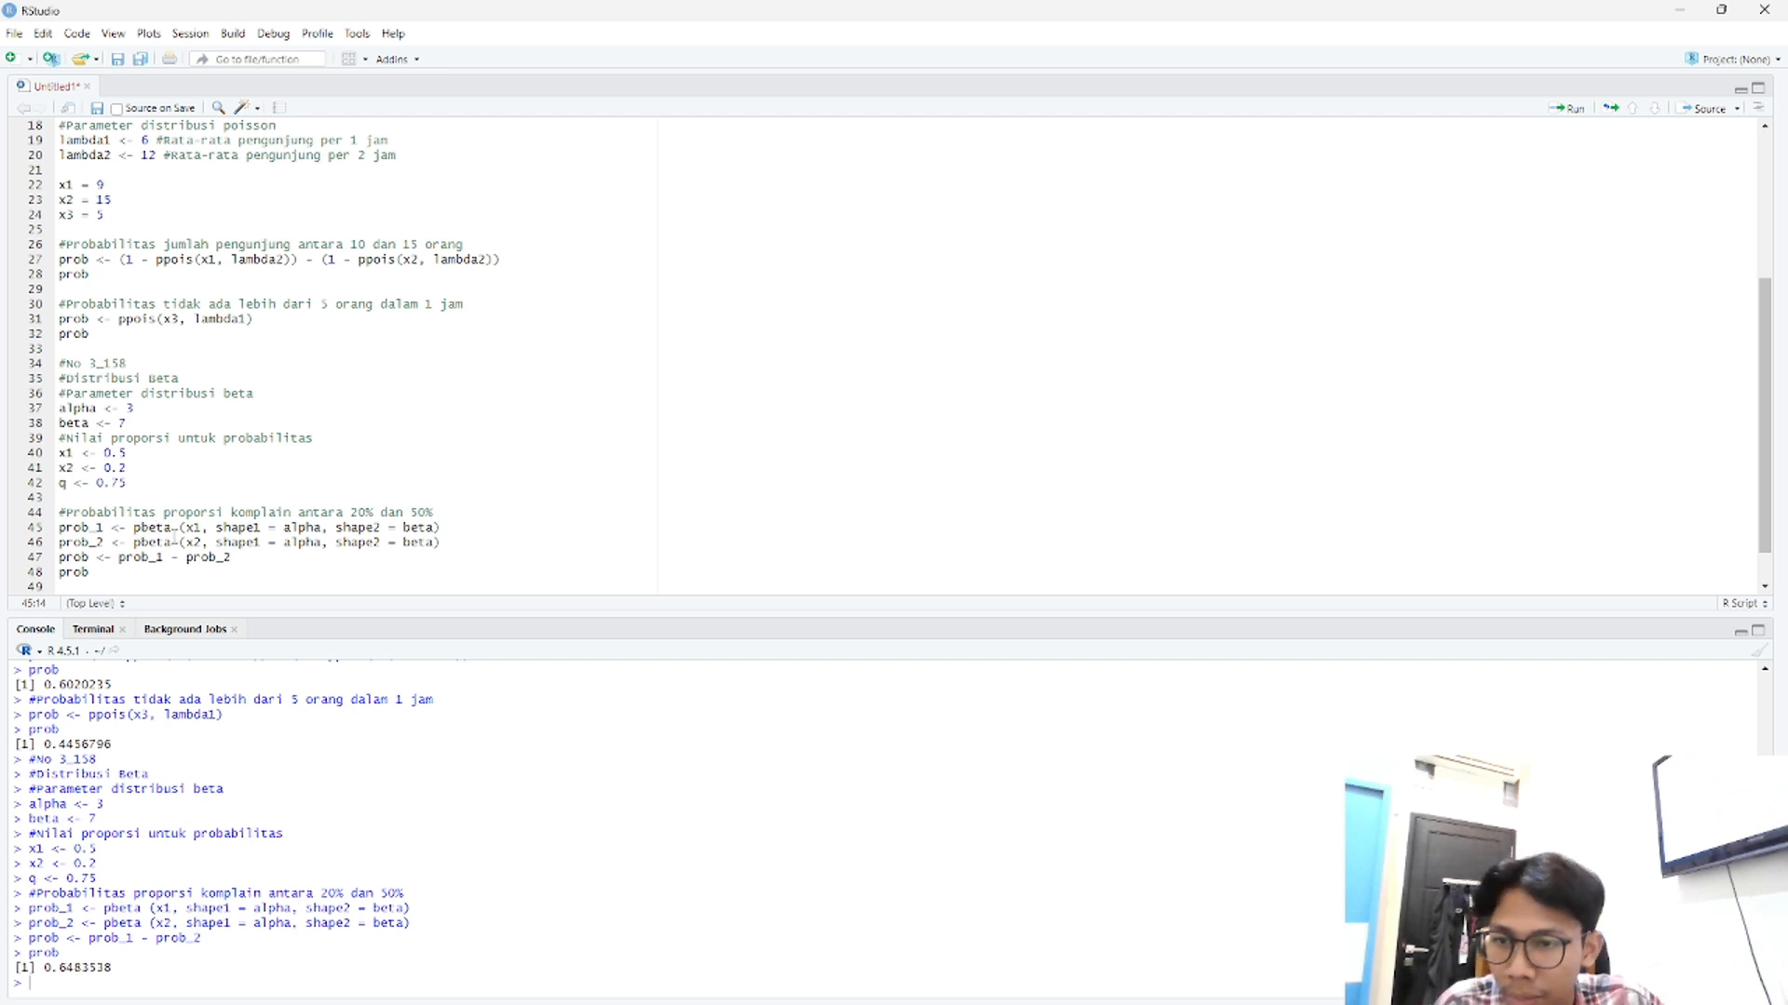
- Run the 75th quantile code for the Beta distribution on lines 50–52
left_click_drag(58, 508, 163, 581)
scroll(176, 578, "down", 1)
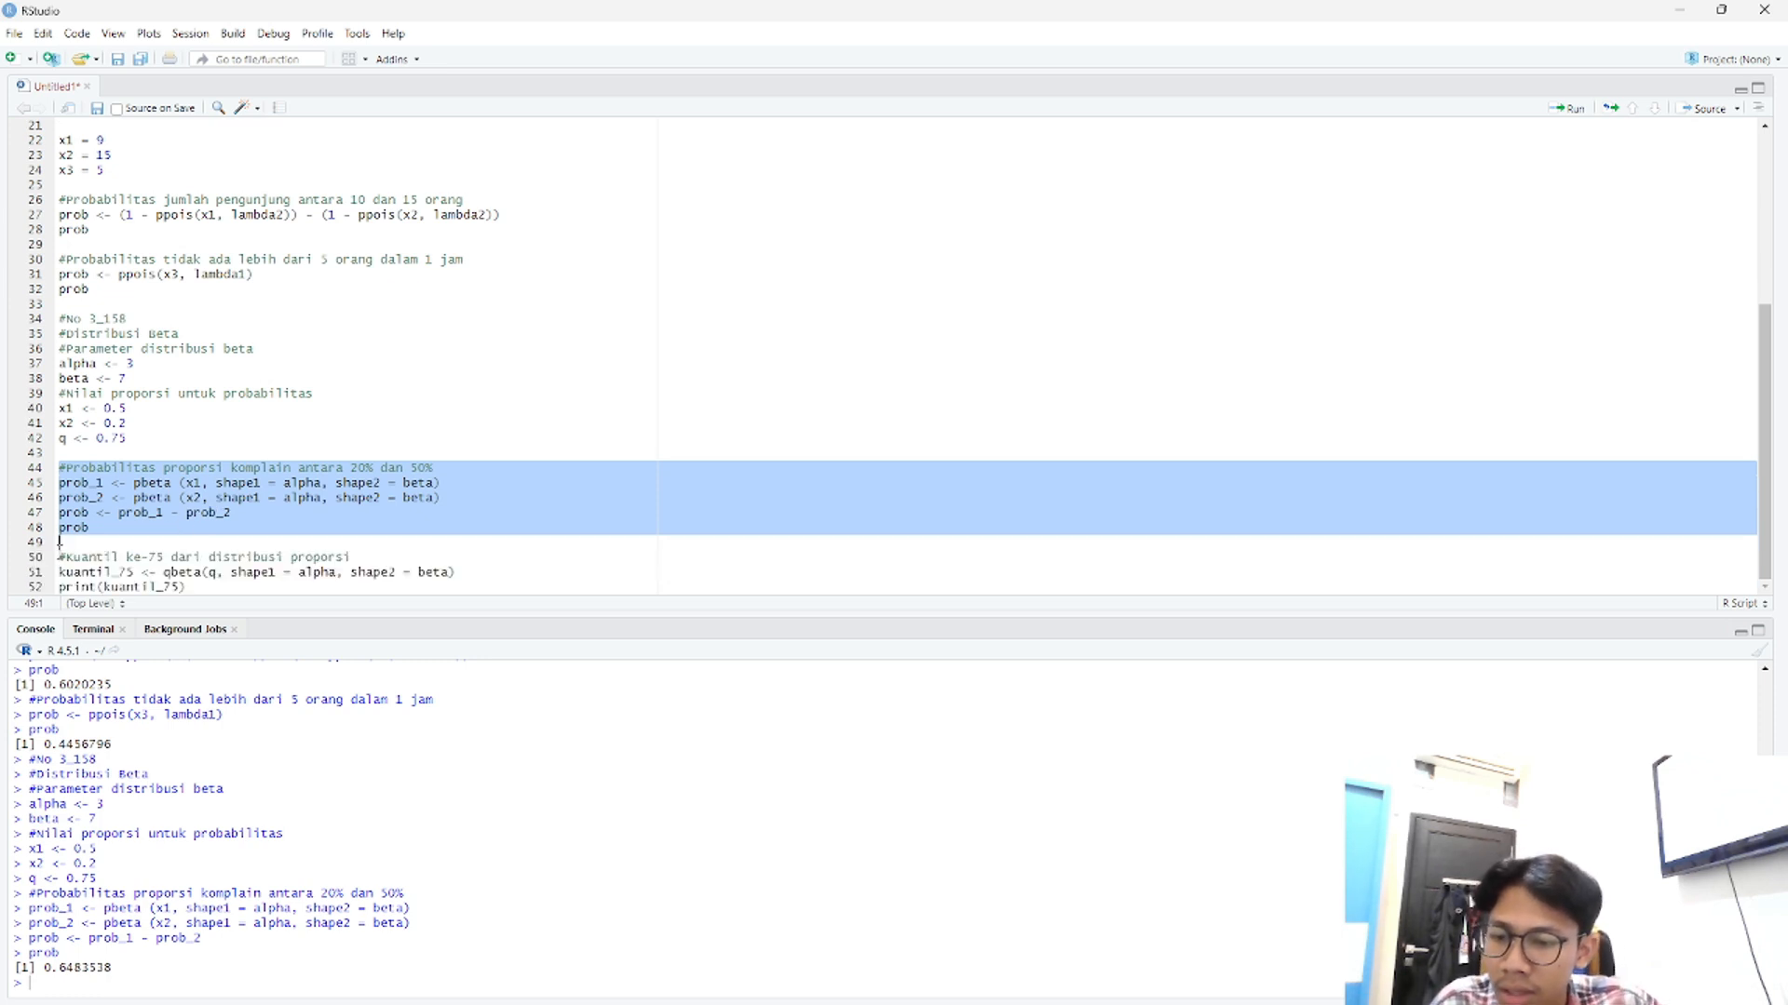
left_click_drag(58, 557, 207, 588)
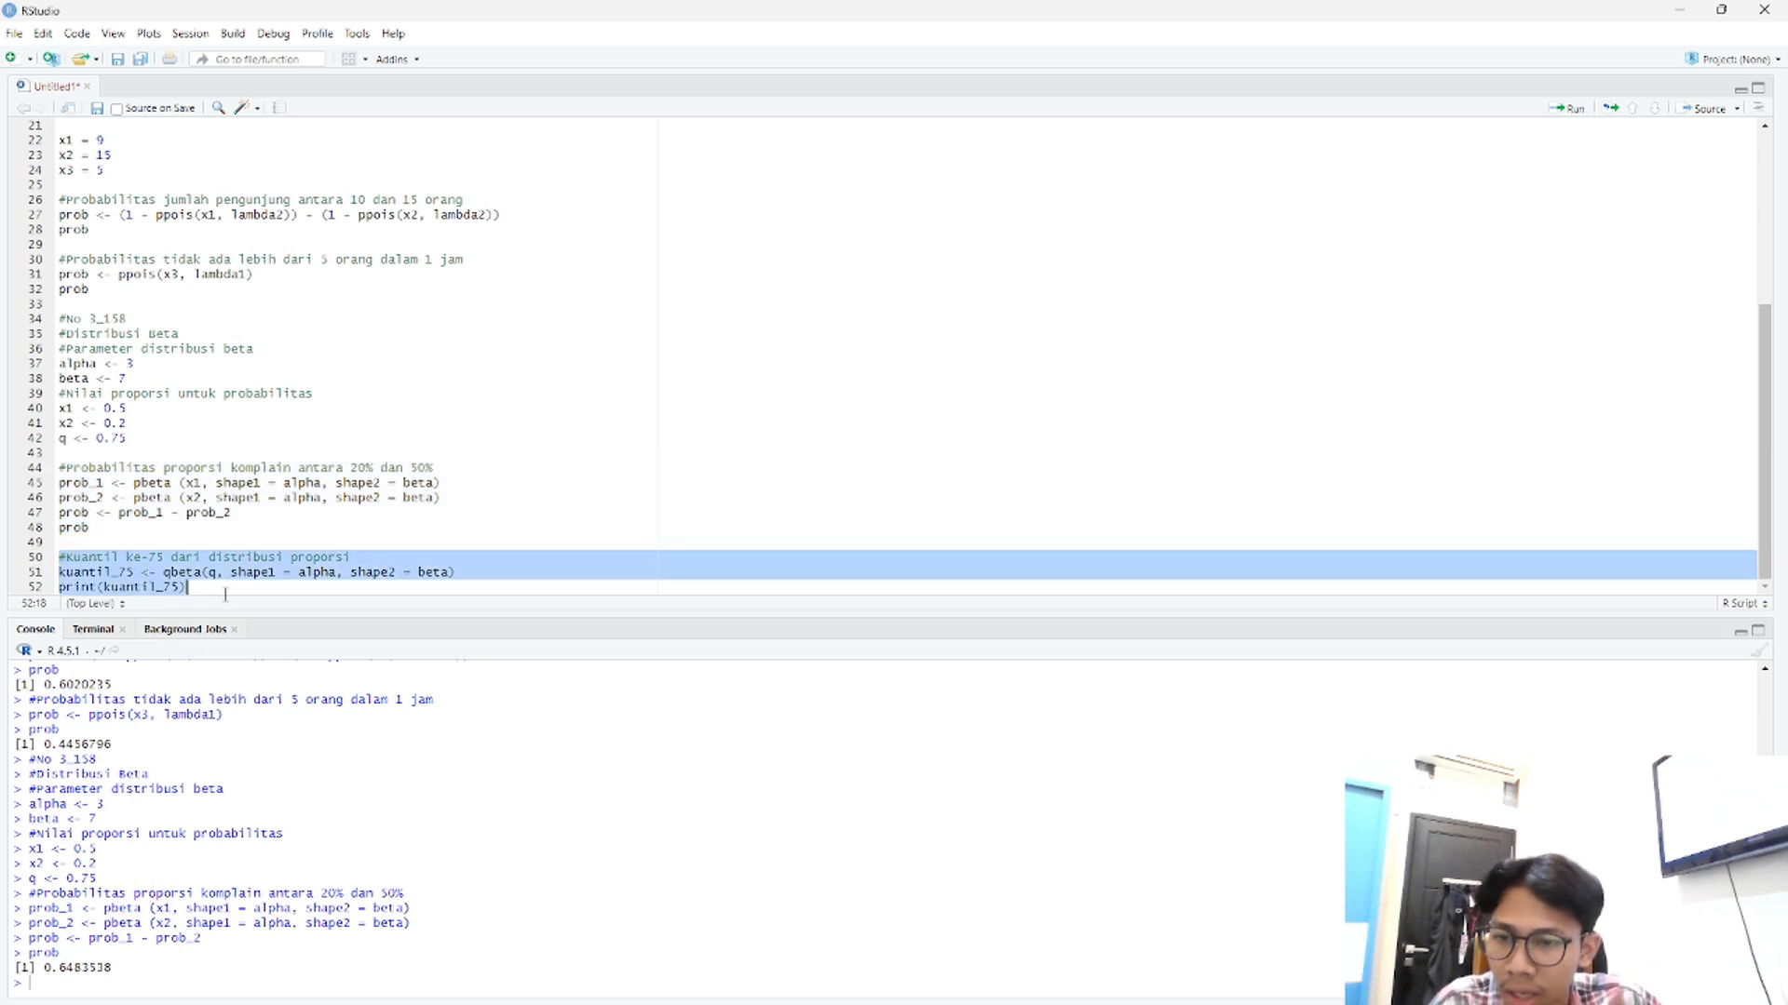
key("ctrl+Return")
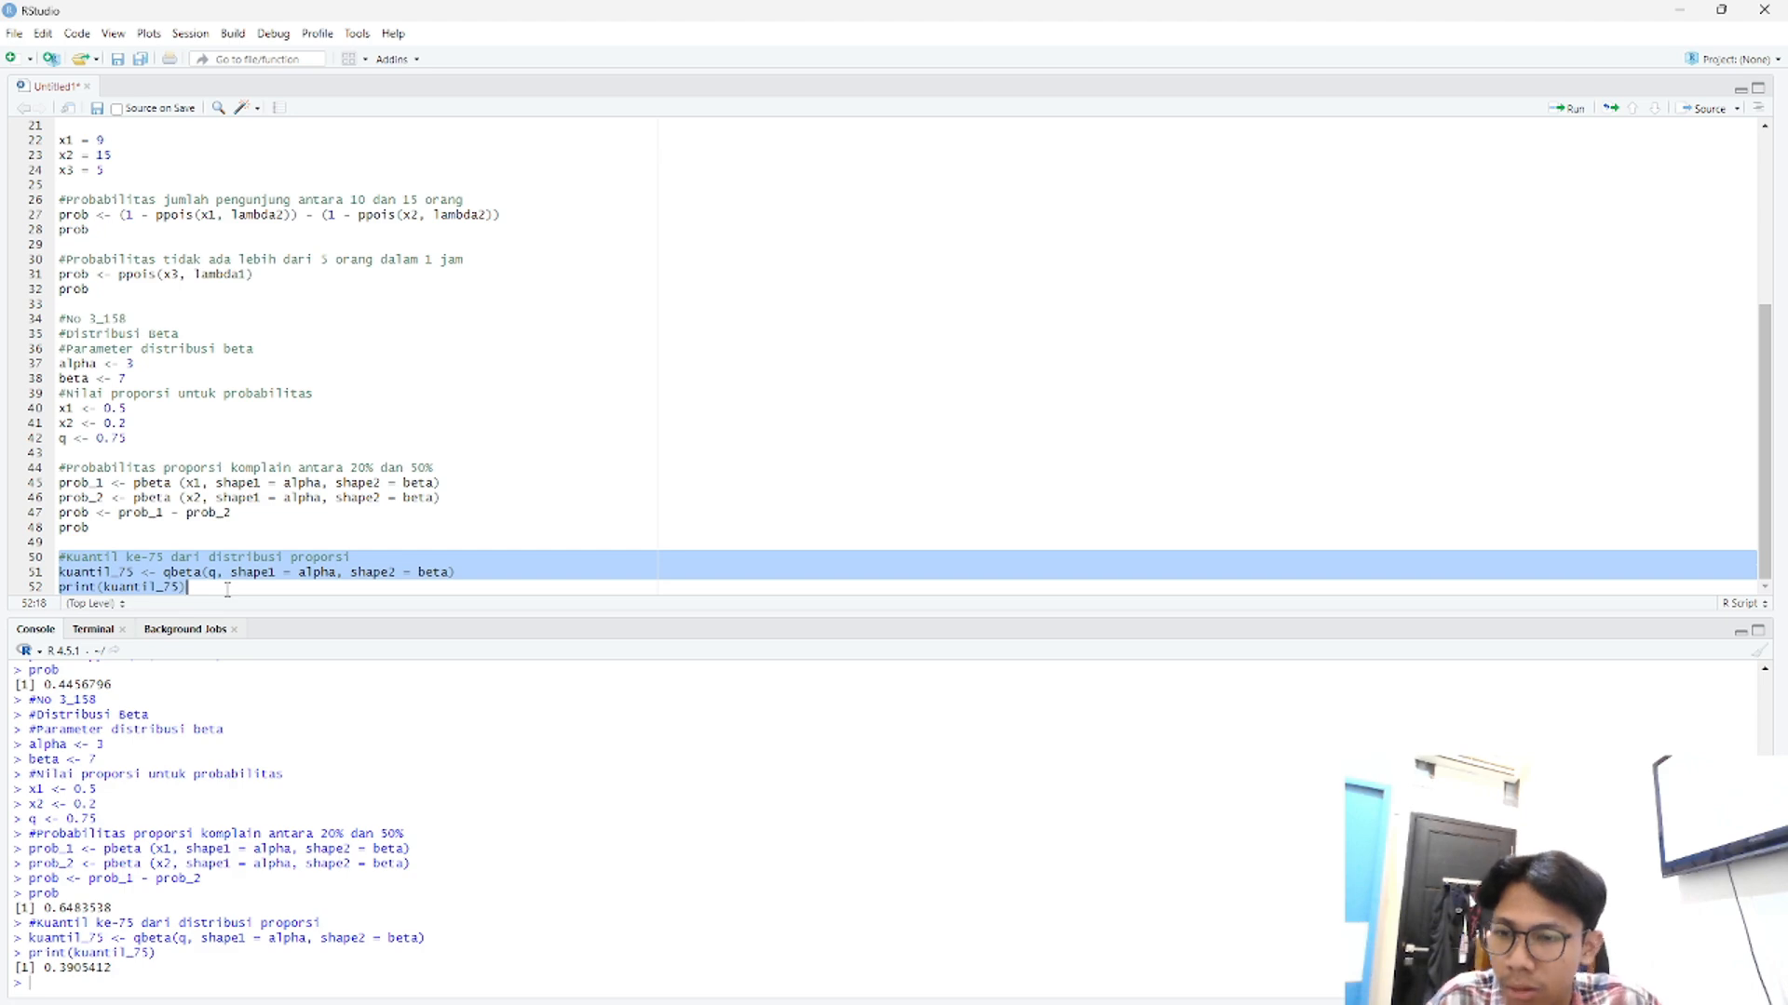
key("alt+Tab")
left_click(463, 377)
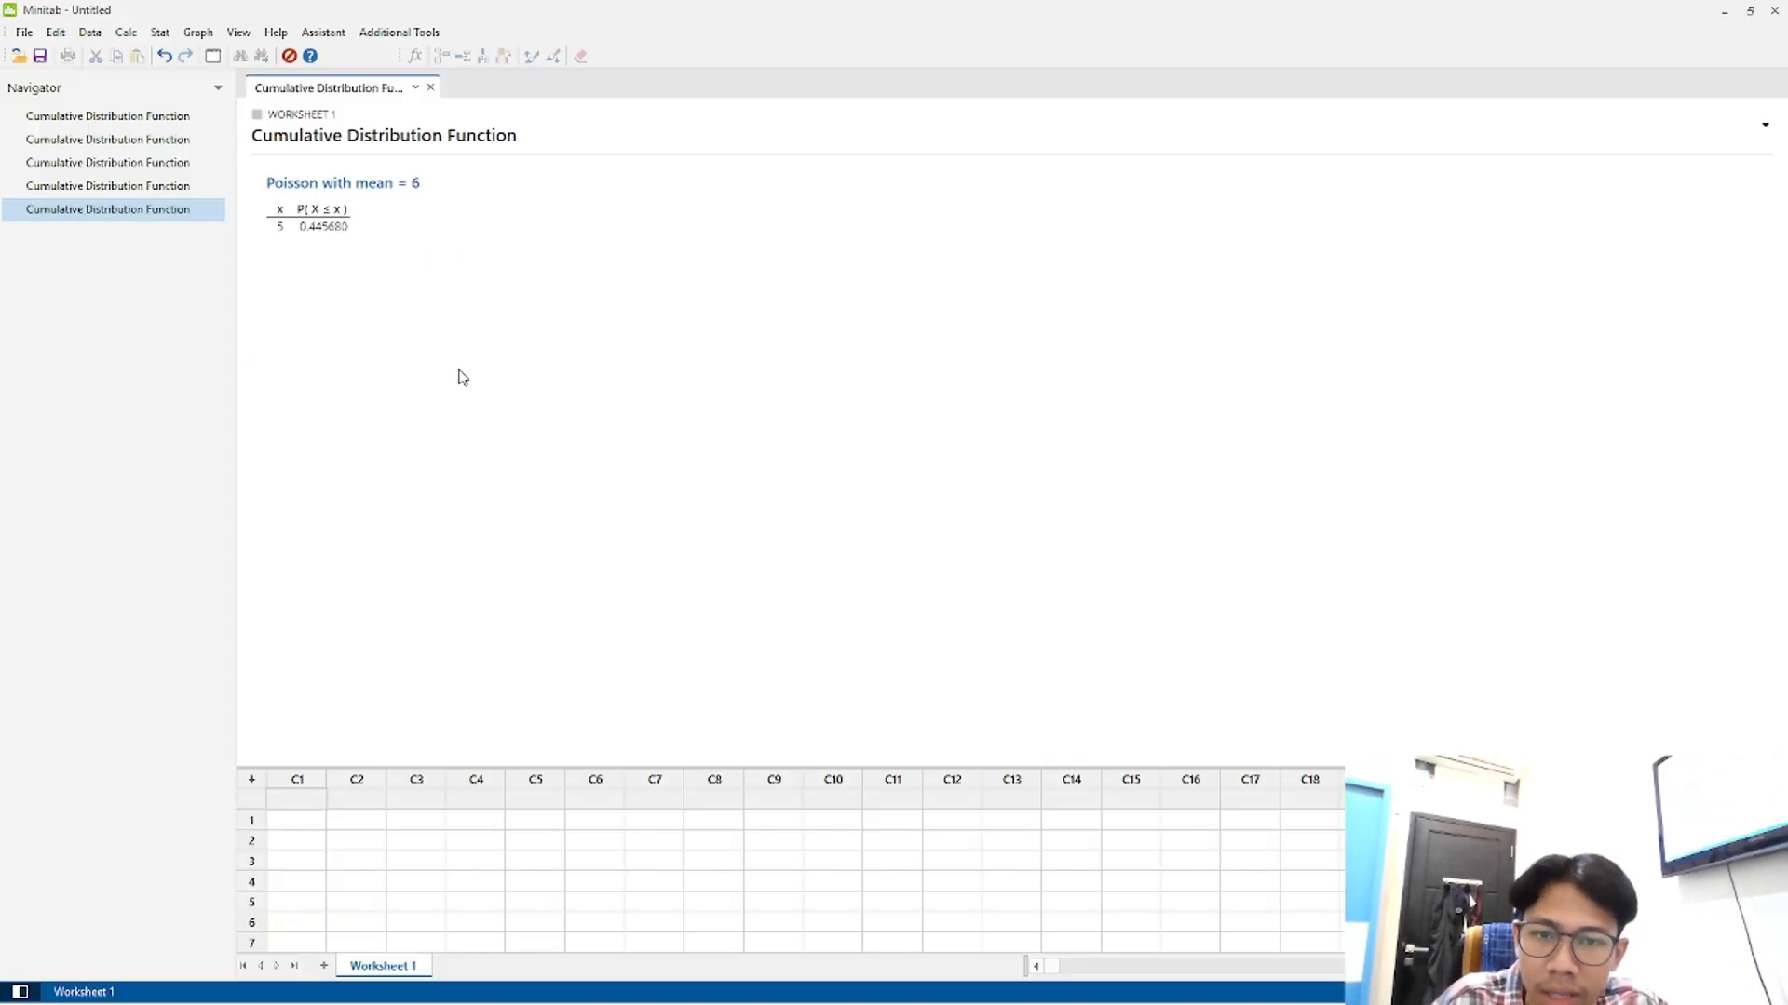
key("alt+Tab")
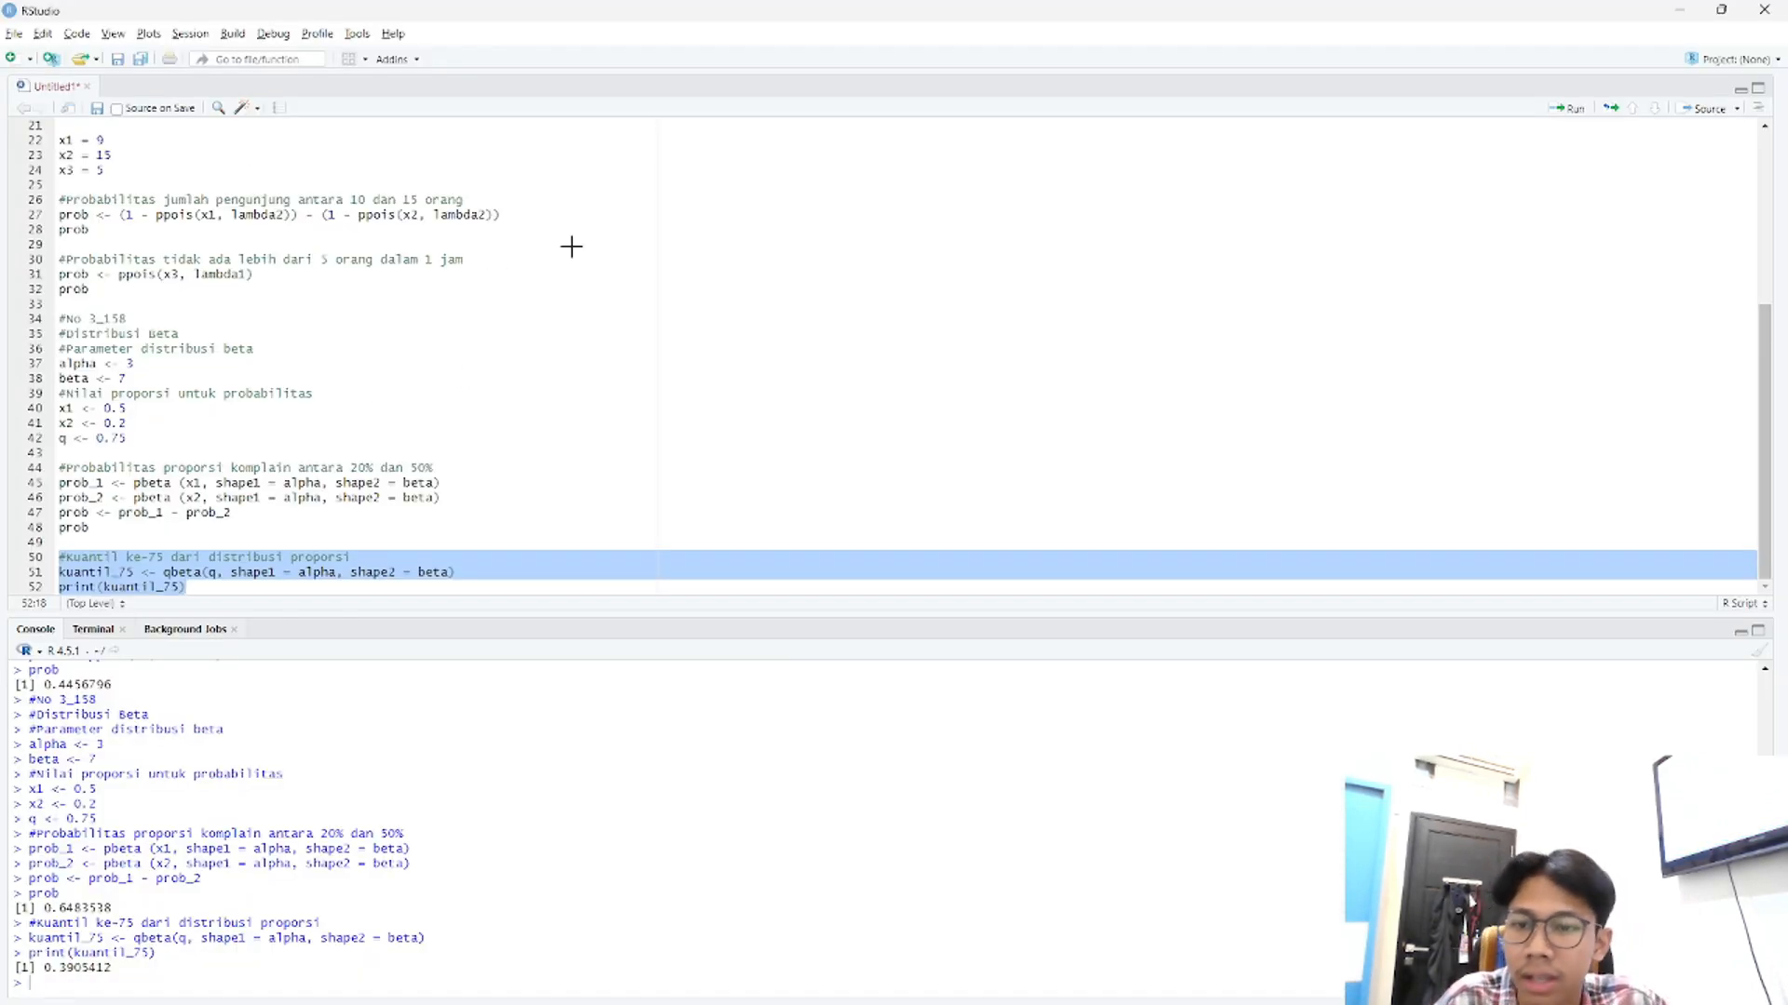
key("alt+Tab")
key("alt+Tab")
key("alt+Tab")
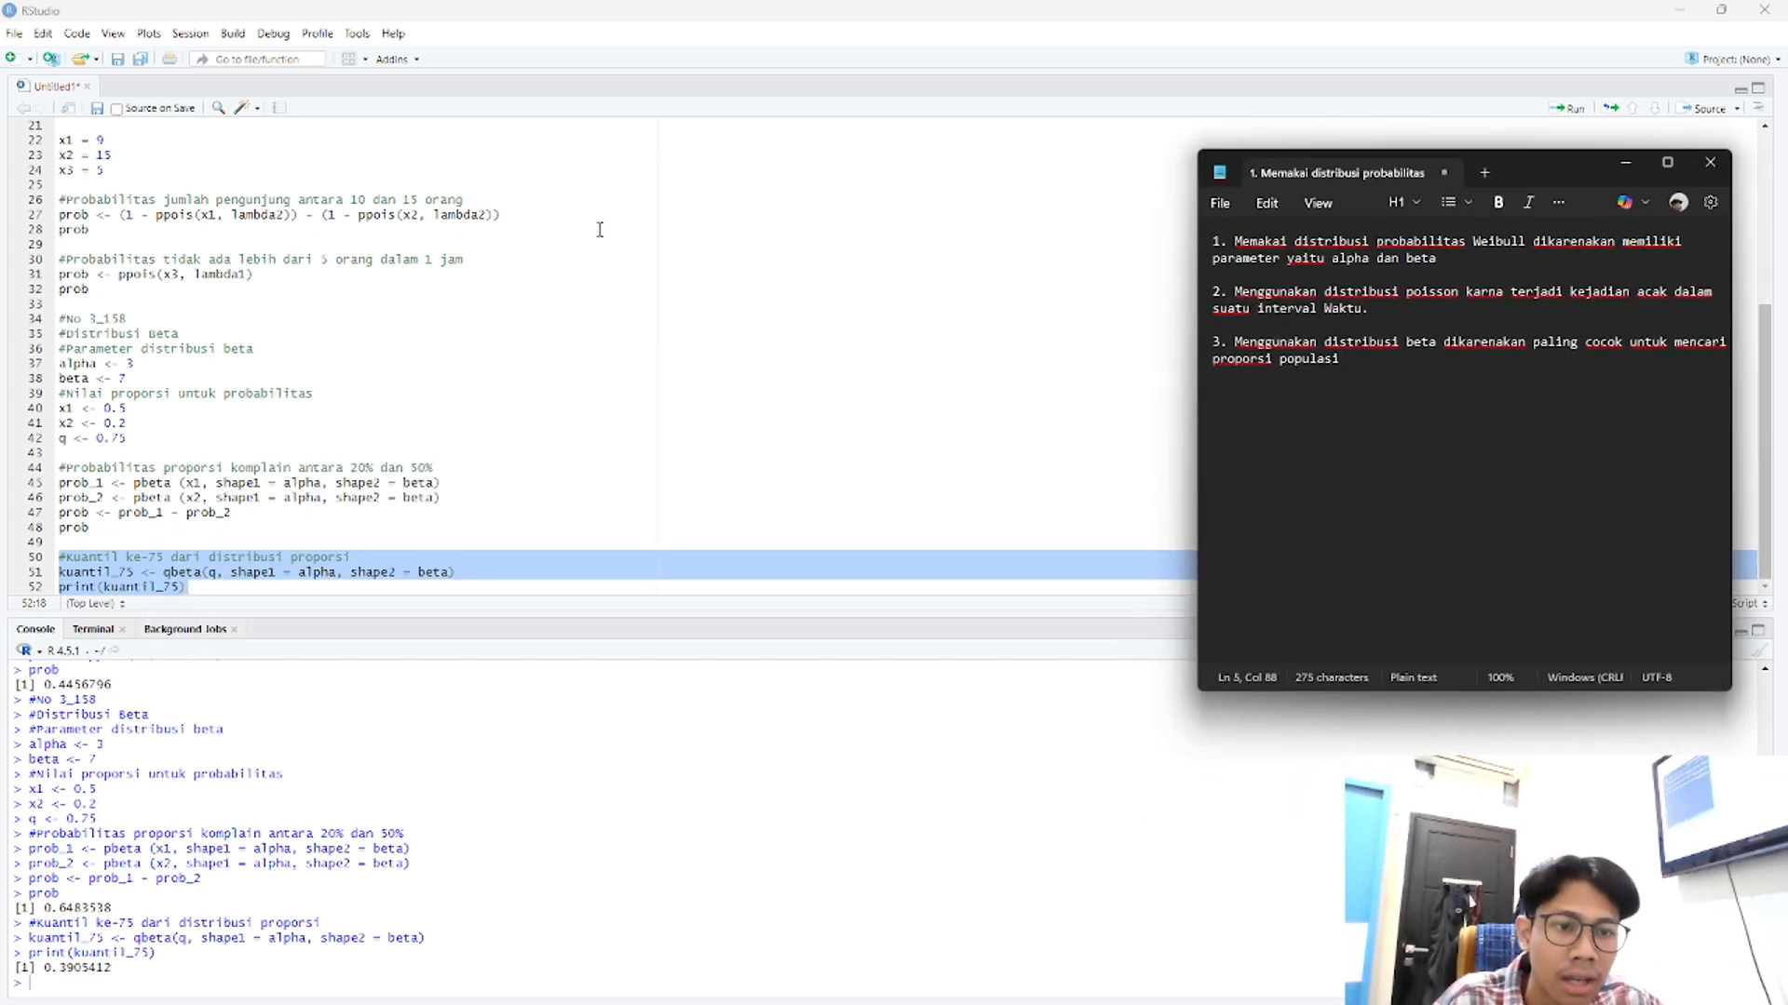
key("alt+Tab")
key("alt+Tab")
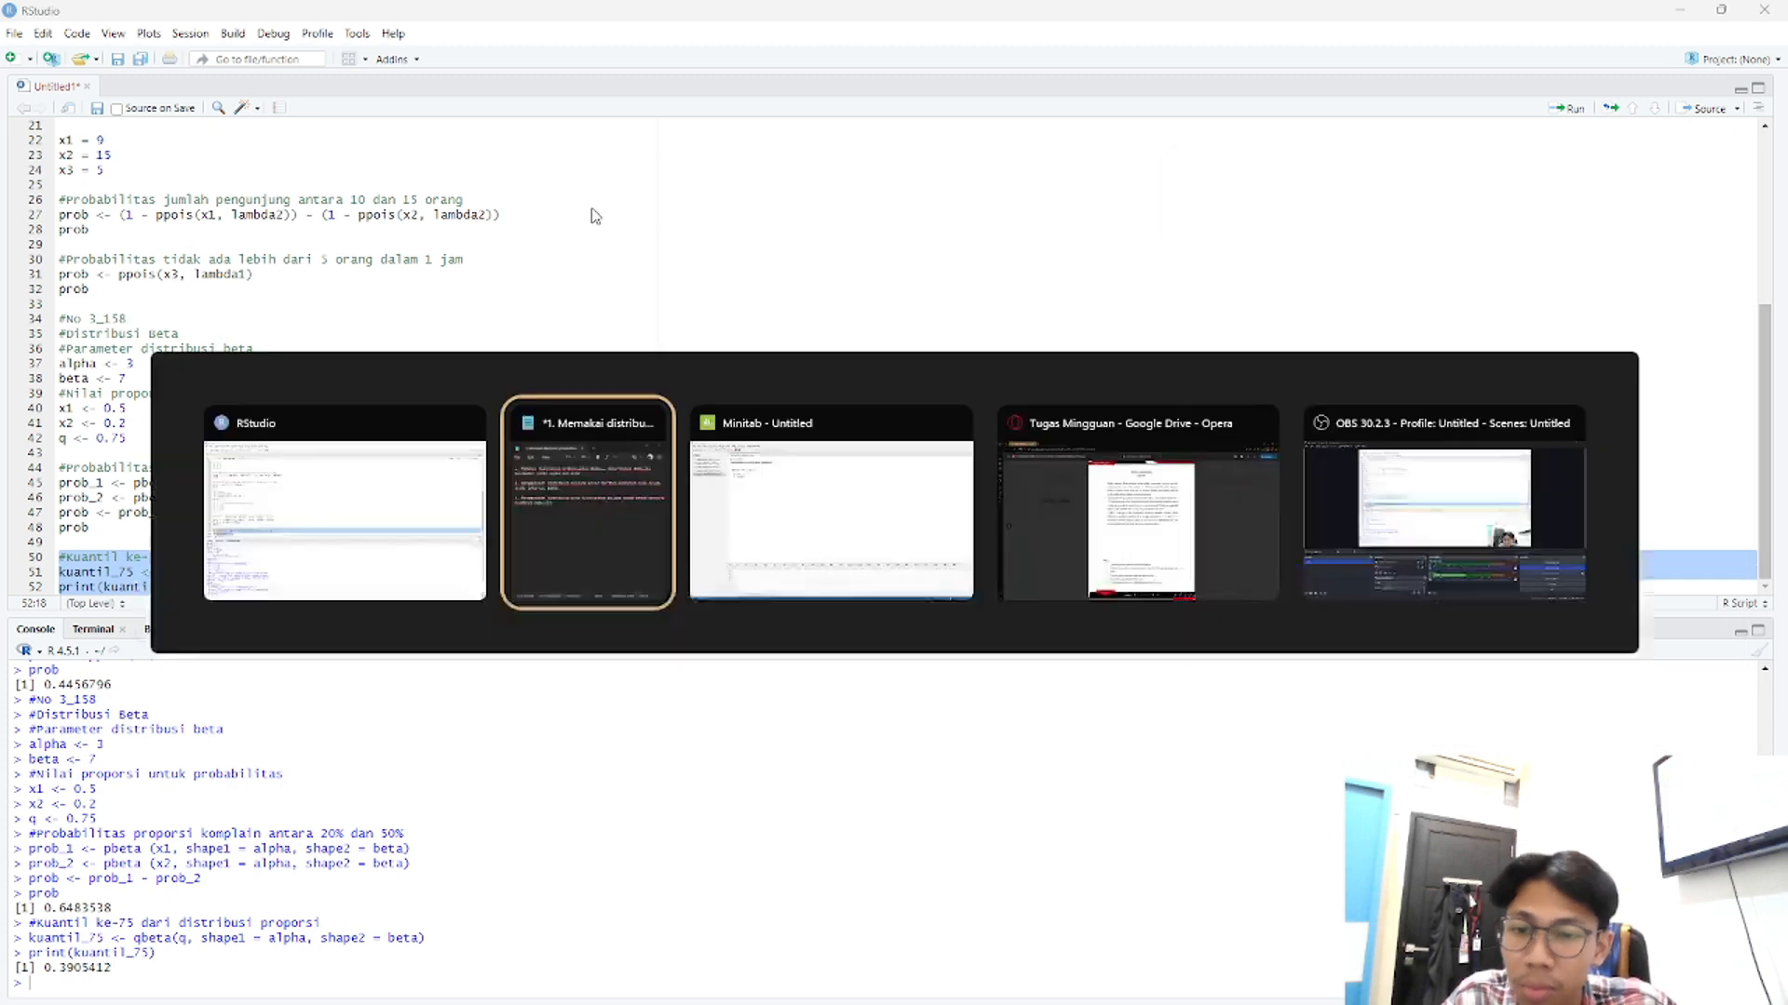
- Switch to Minitab and calculate the Beta cumulative probability with shape parameters 3 and 7 for the input constant 0.5
key("alt+Tab")
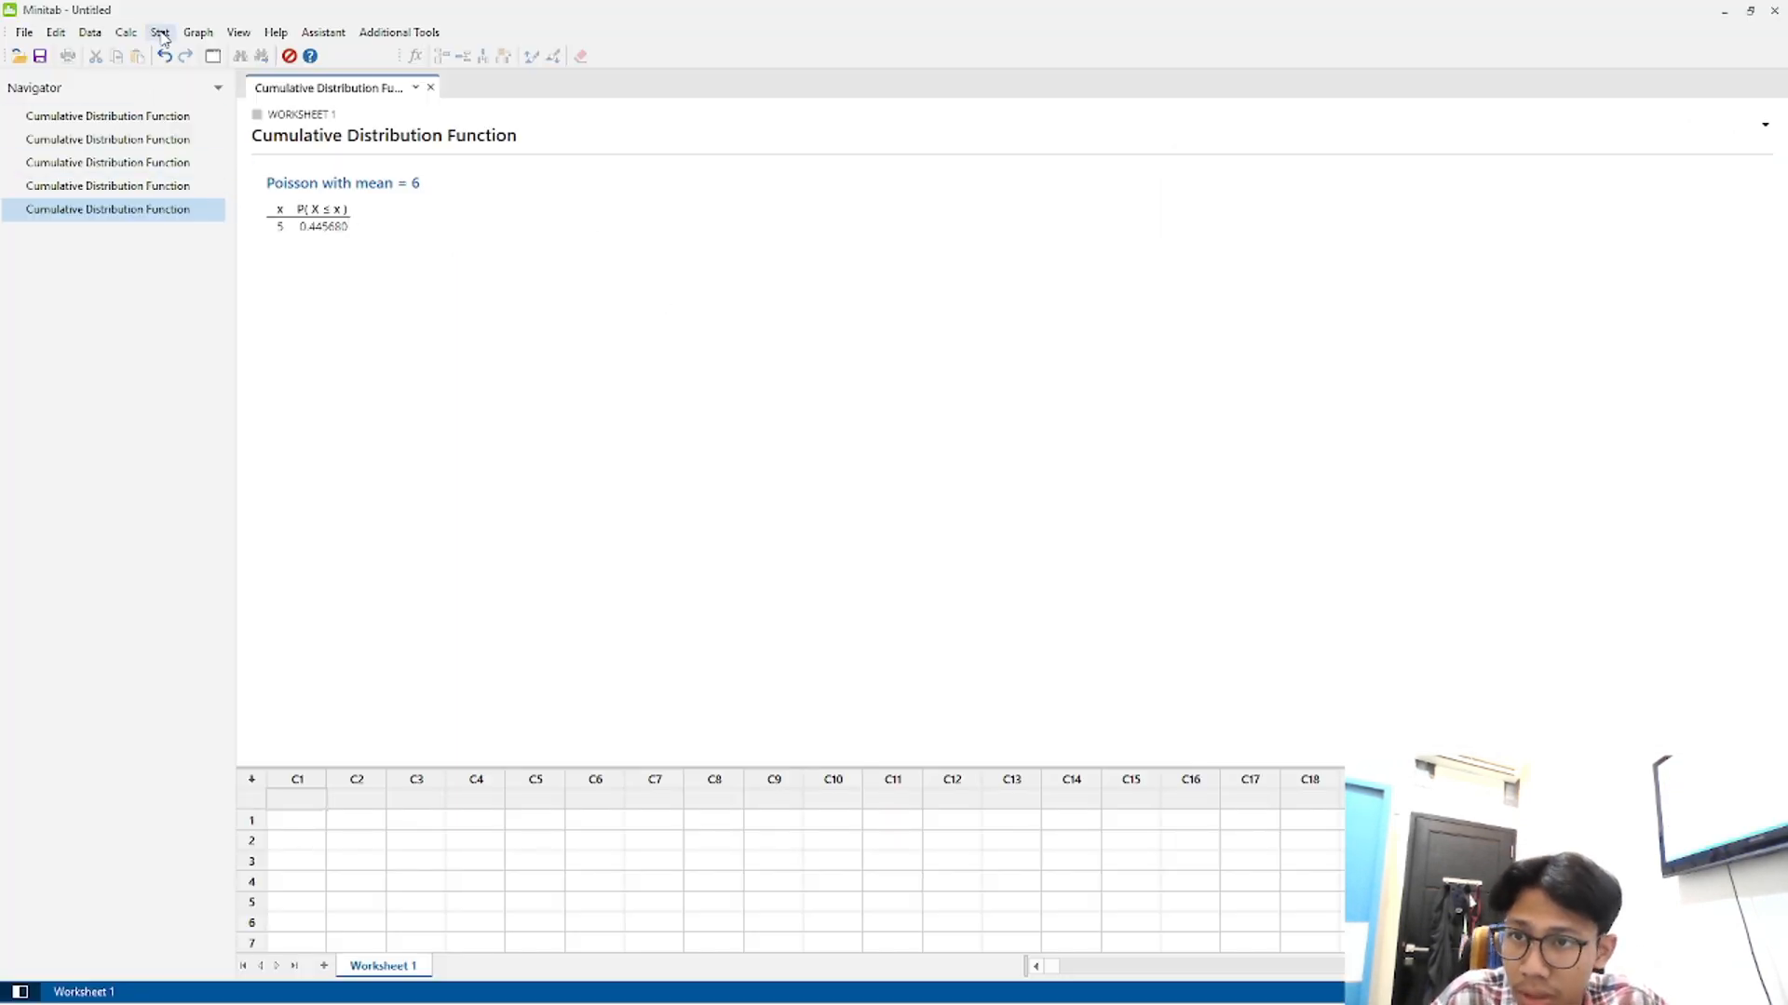
left_click(126, 33)
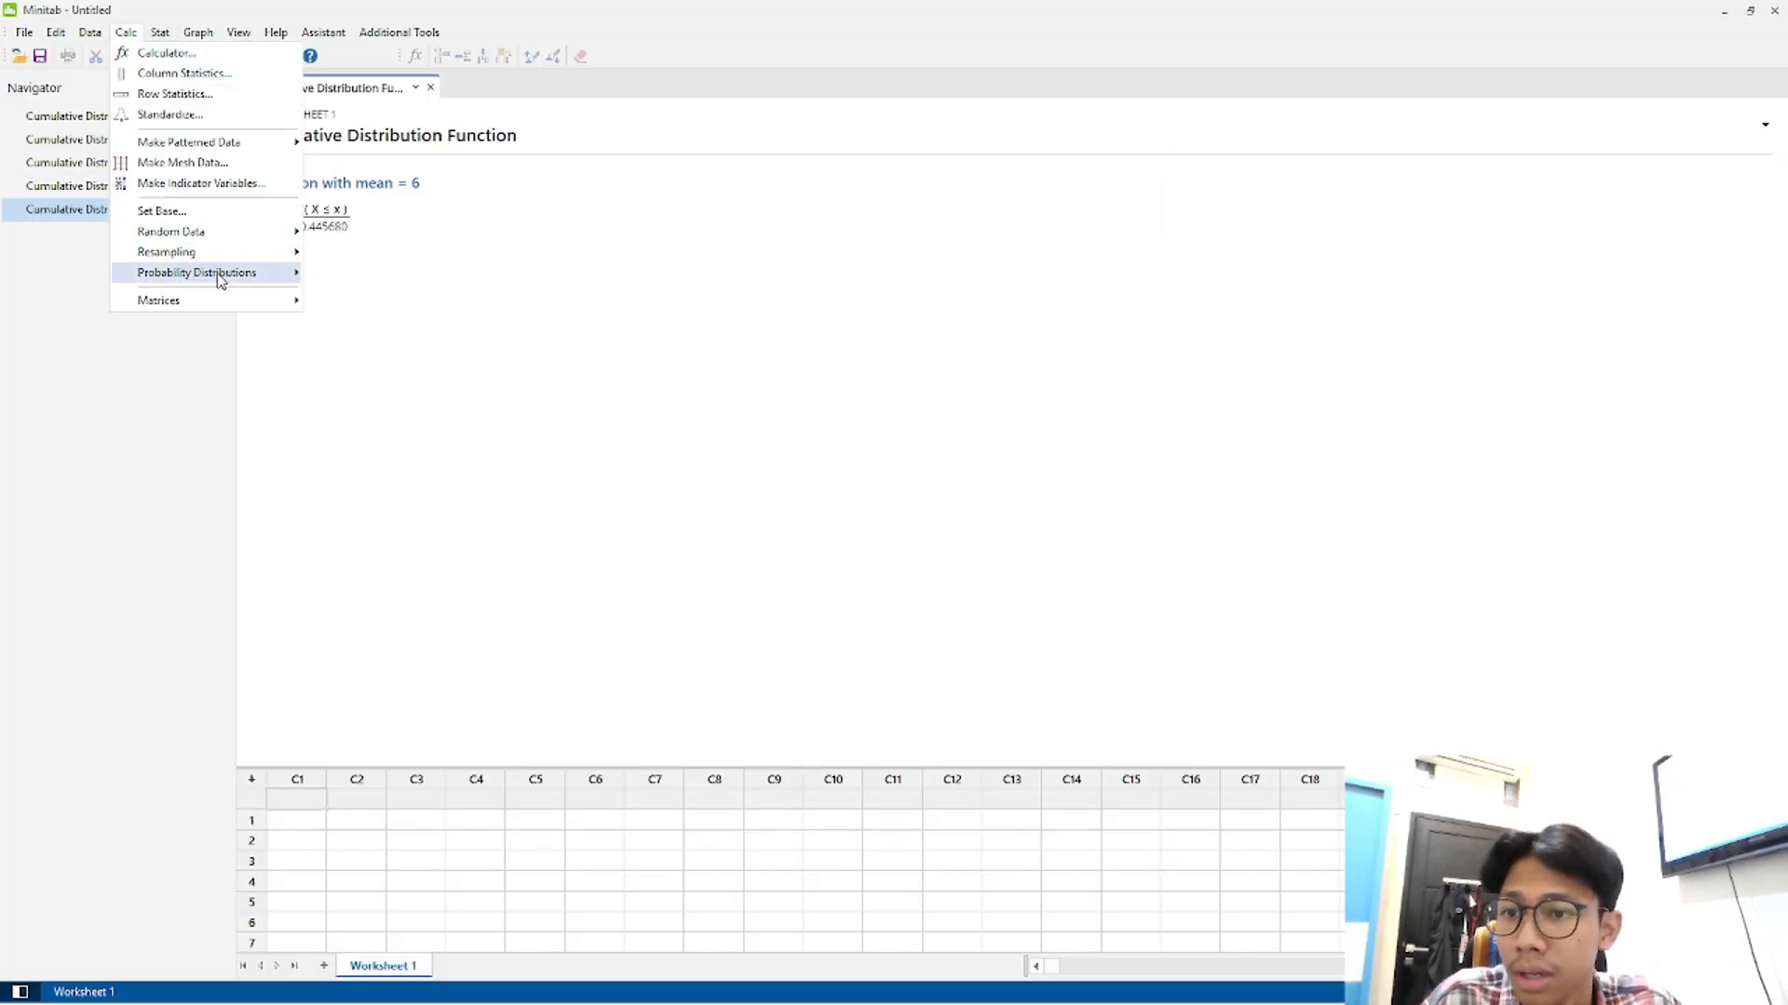
mouse_move(226, 275)
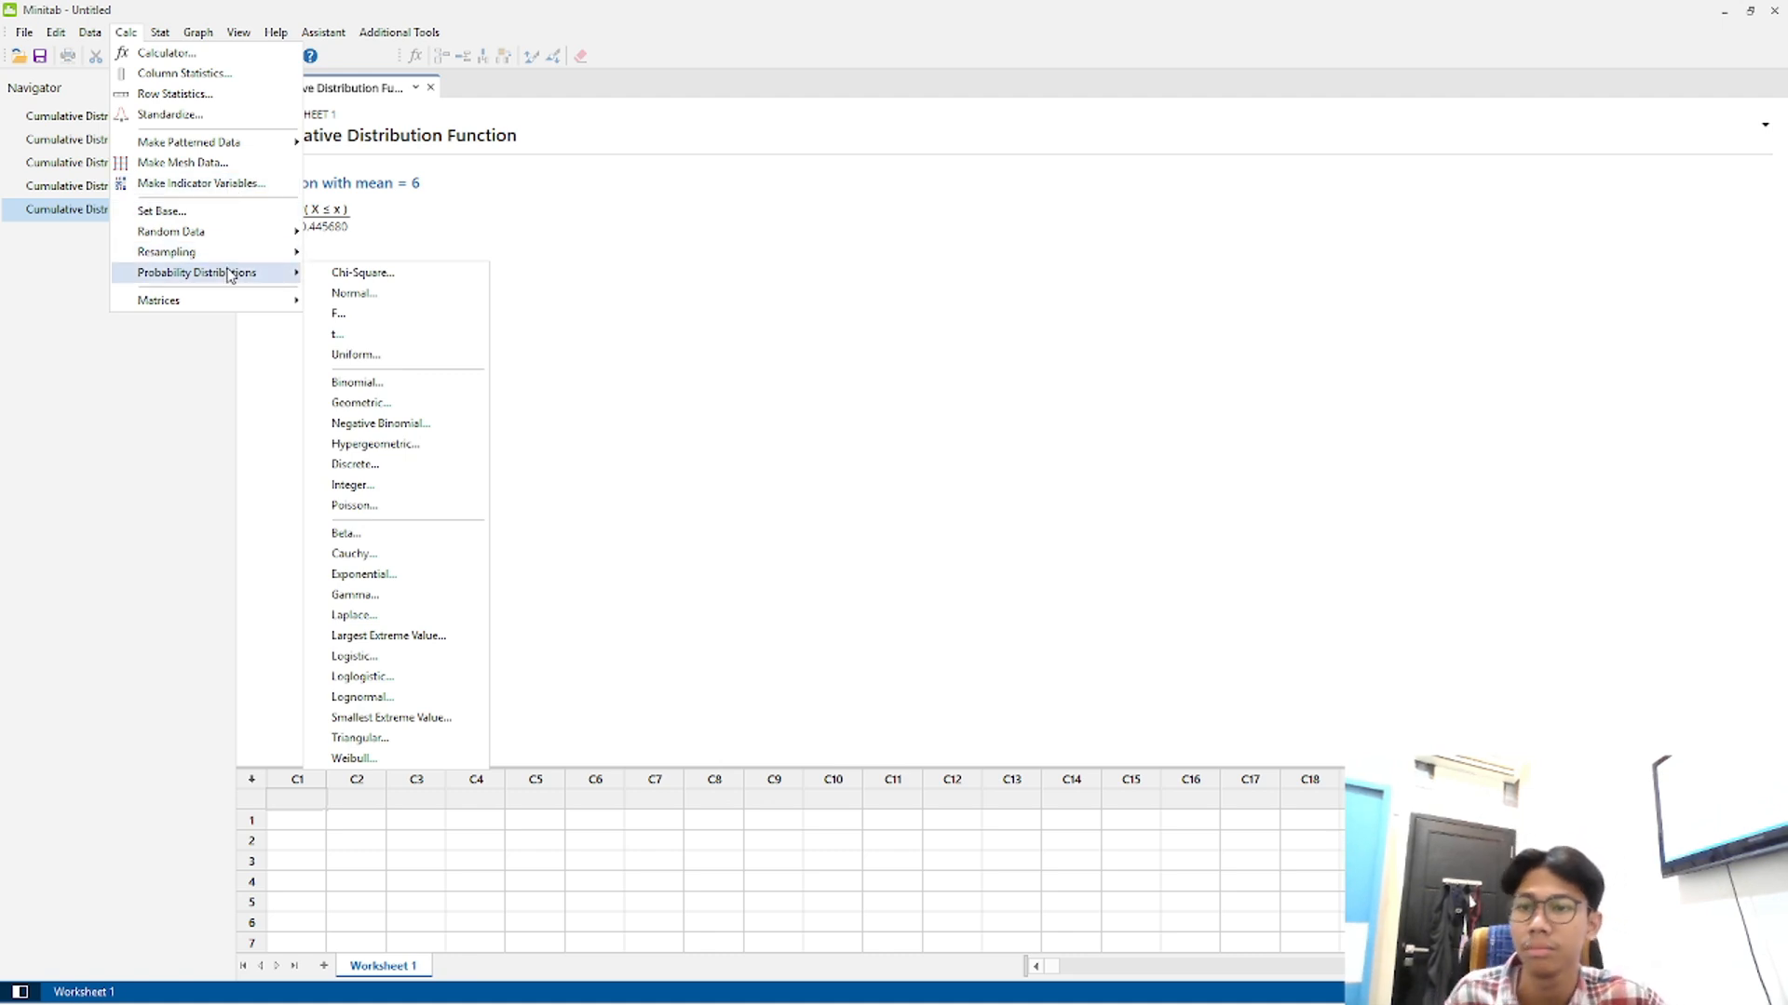
left_click(352, 533)
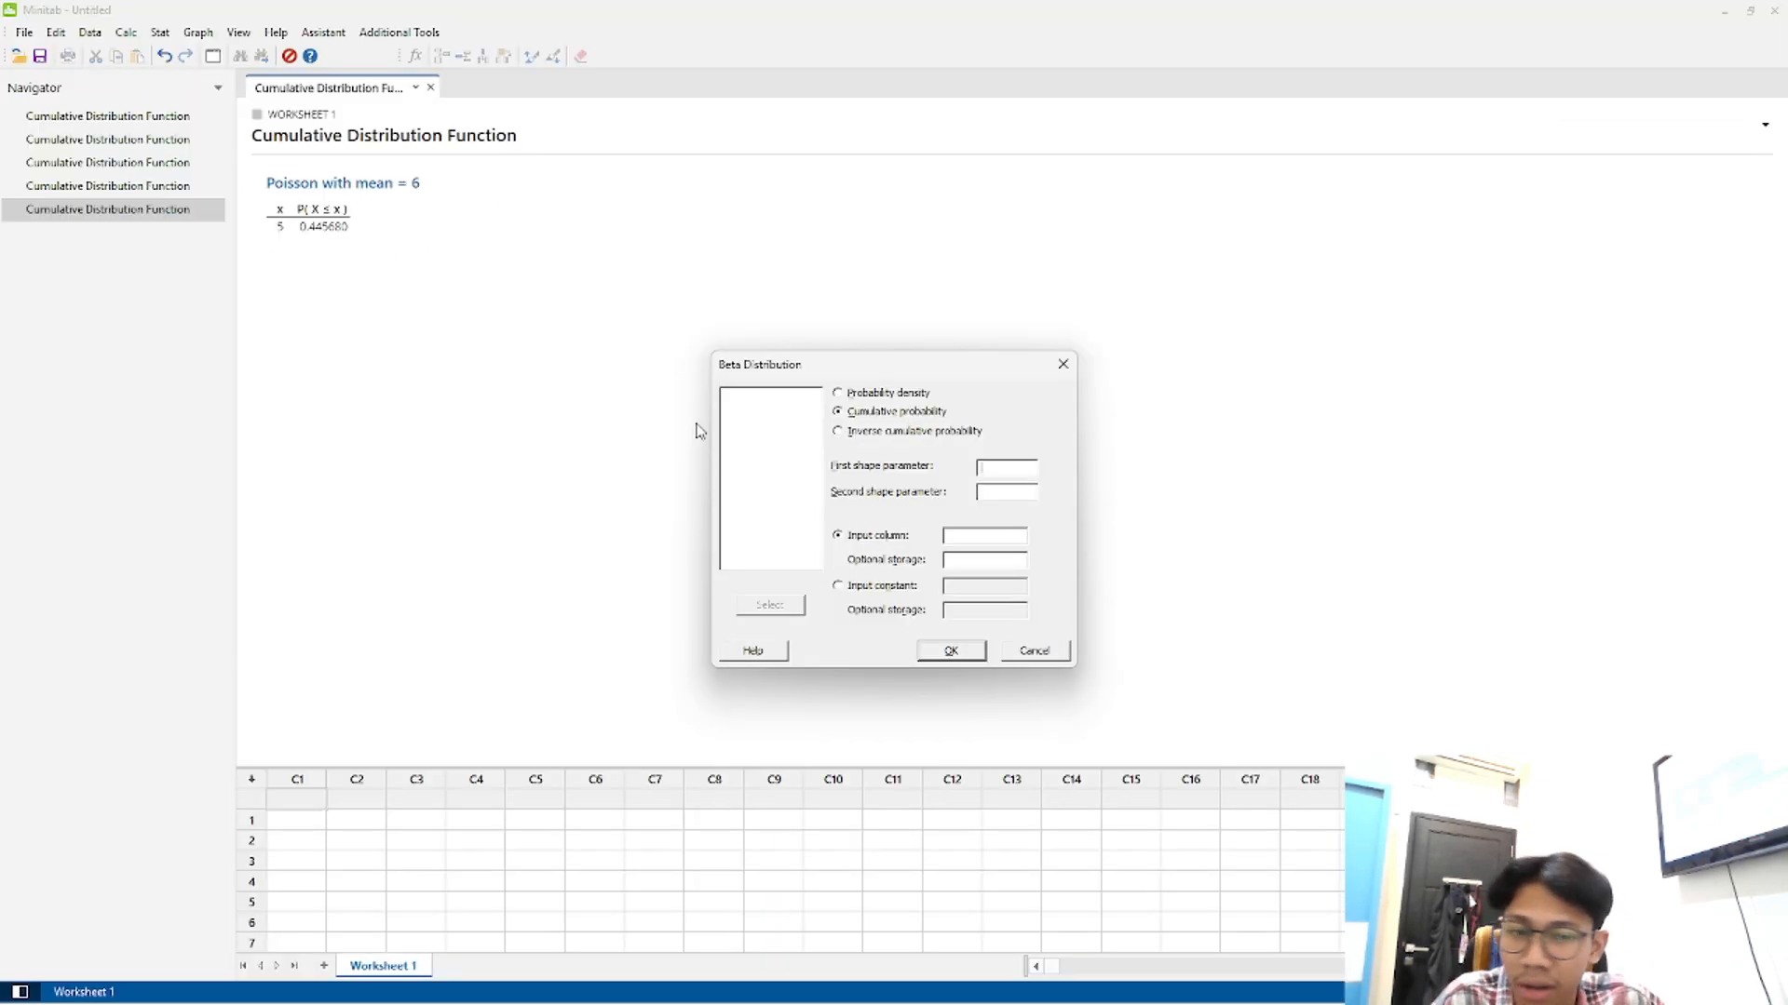
left_click(1012, 493)
type("7")
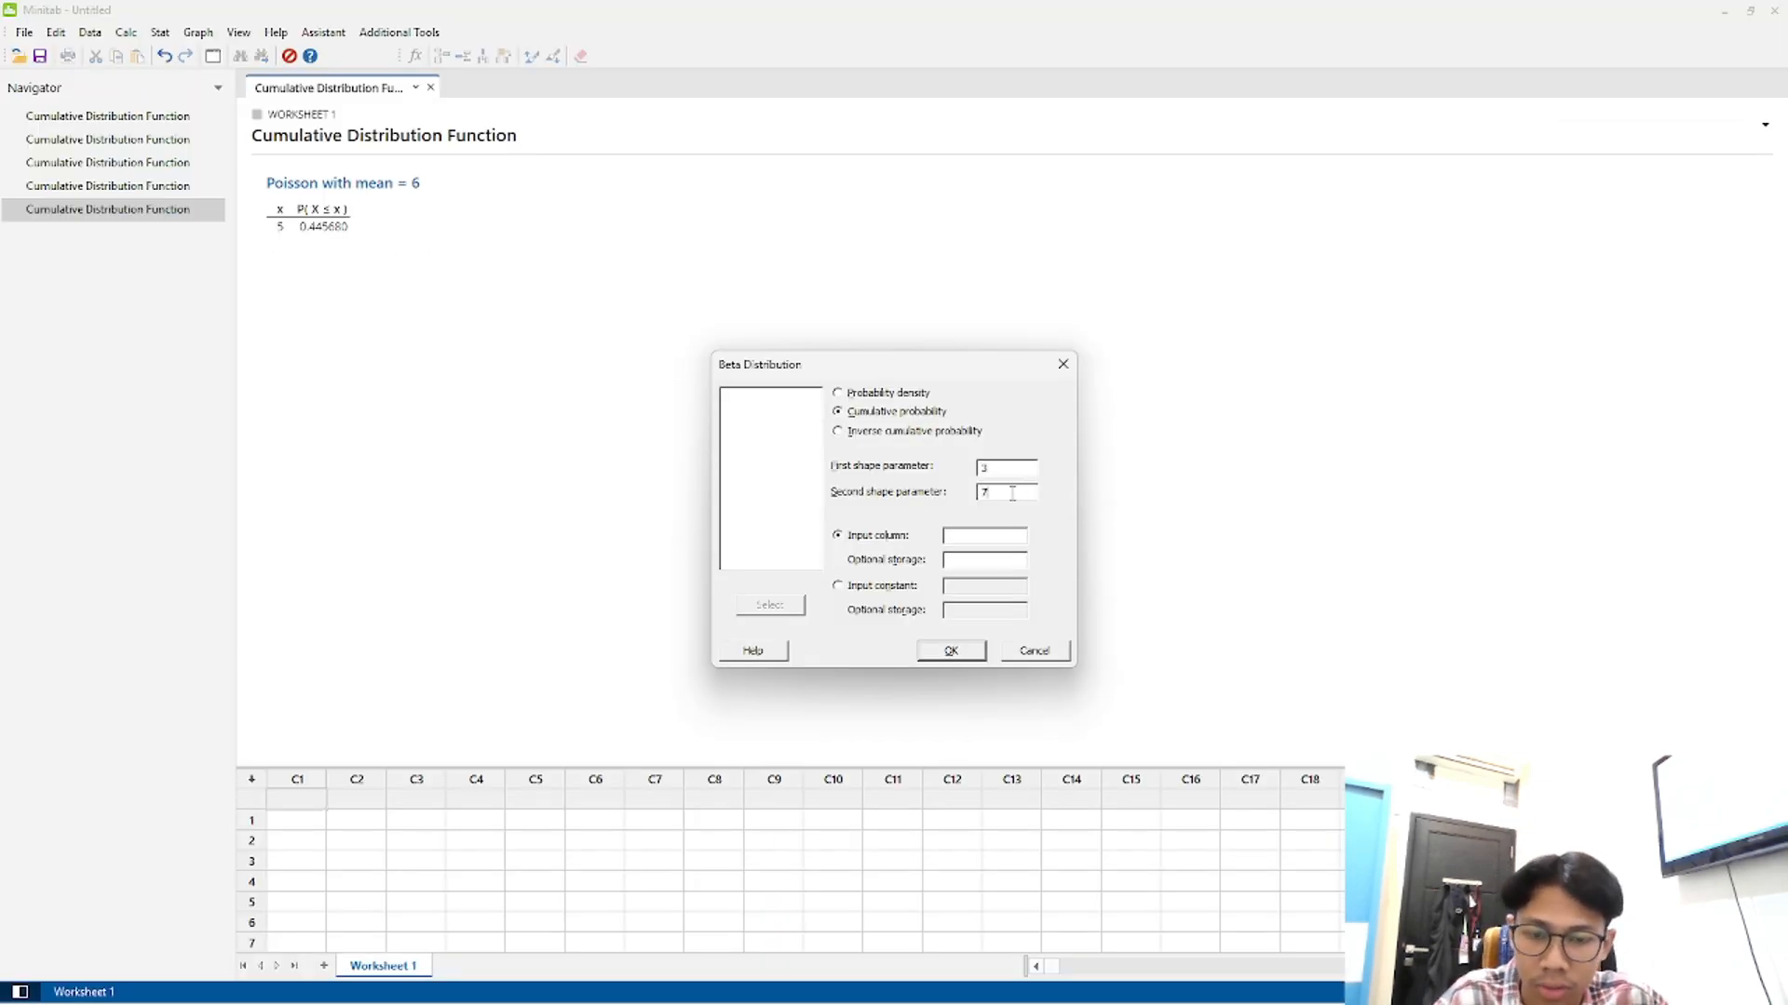
left_click(837, 586)
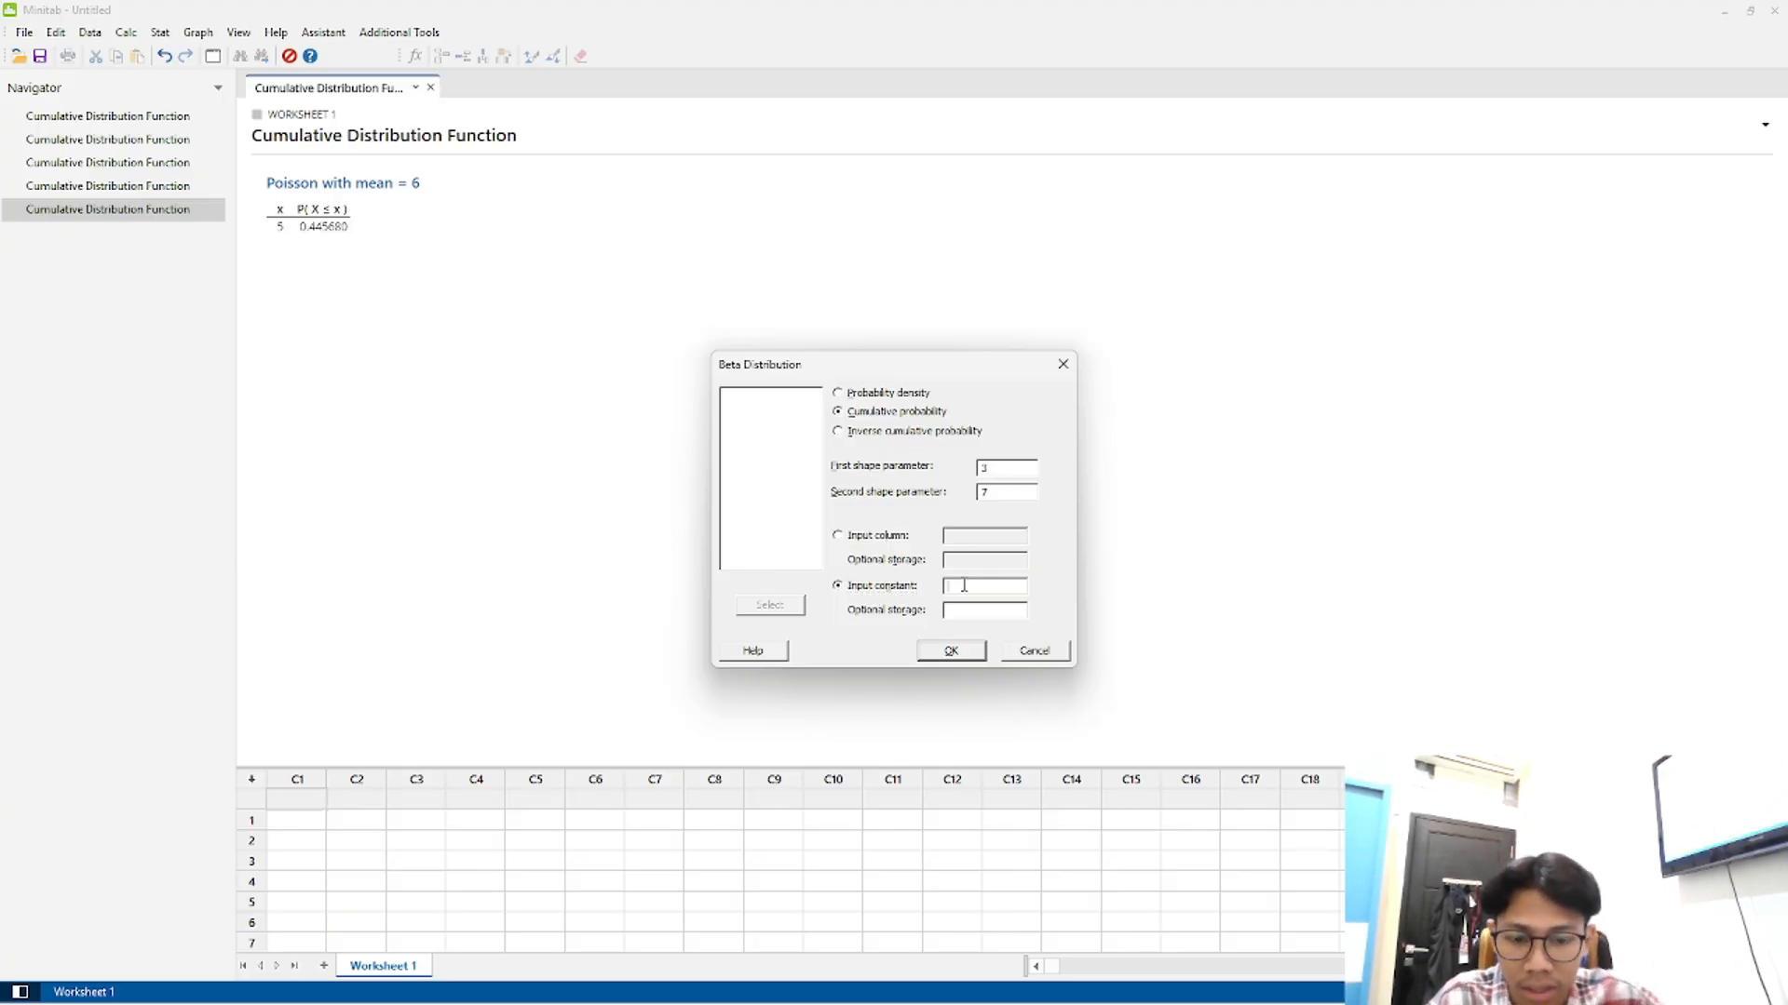
type("0.5")
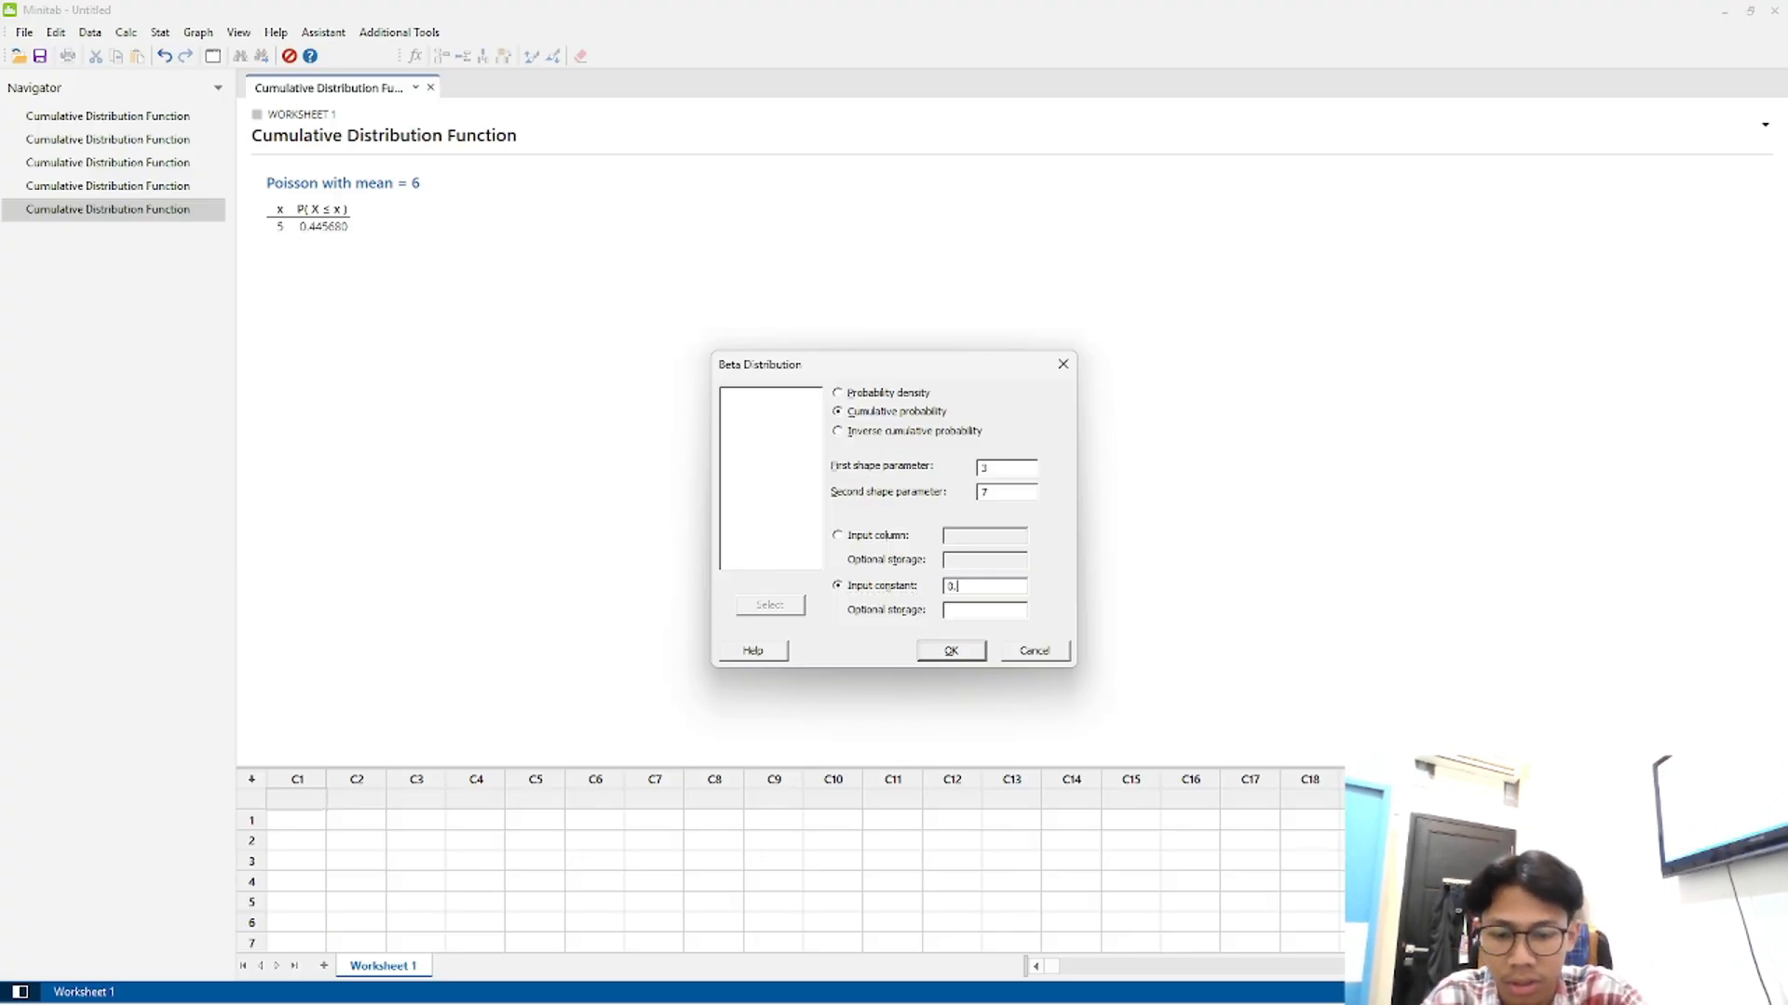
left_click(951, 650)
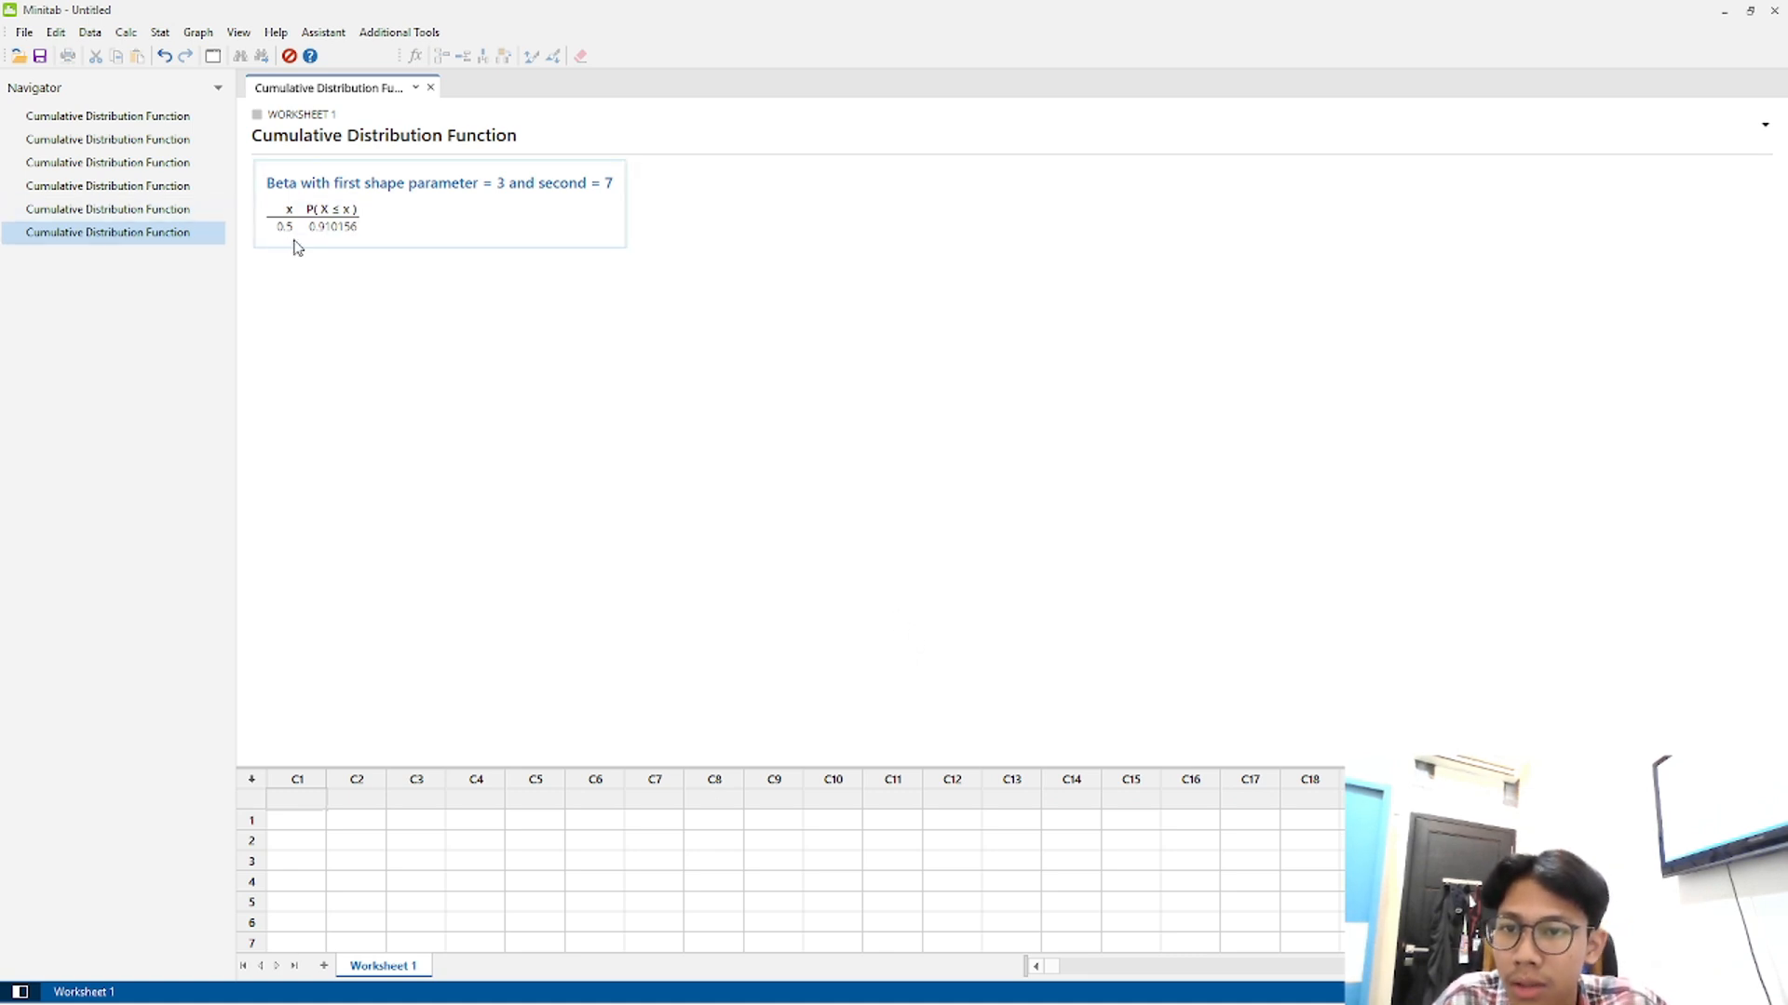
- Calculate the Beta cumulative probability again with the input constant set to 0.2
left_click(125, 32)
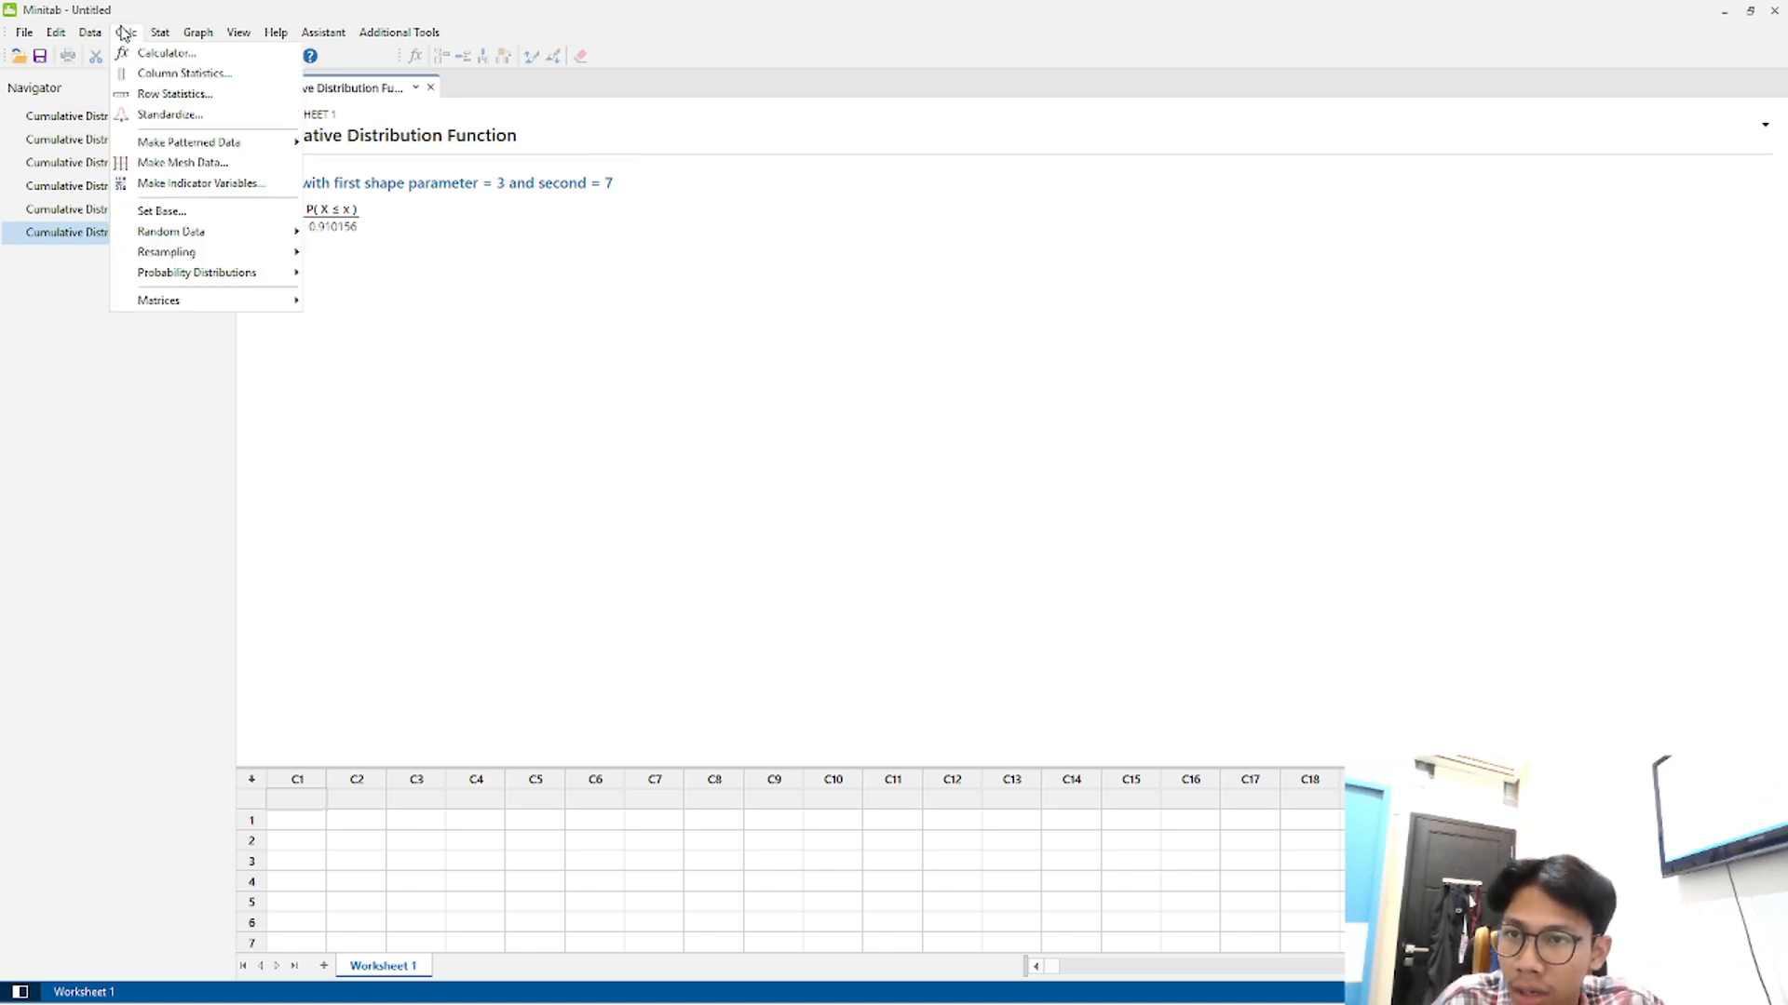
mouse_move(216, 272)
left_click(395, 529)
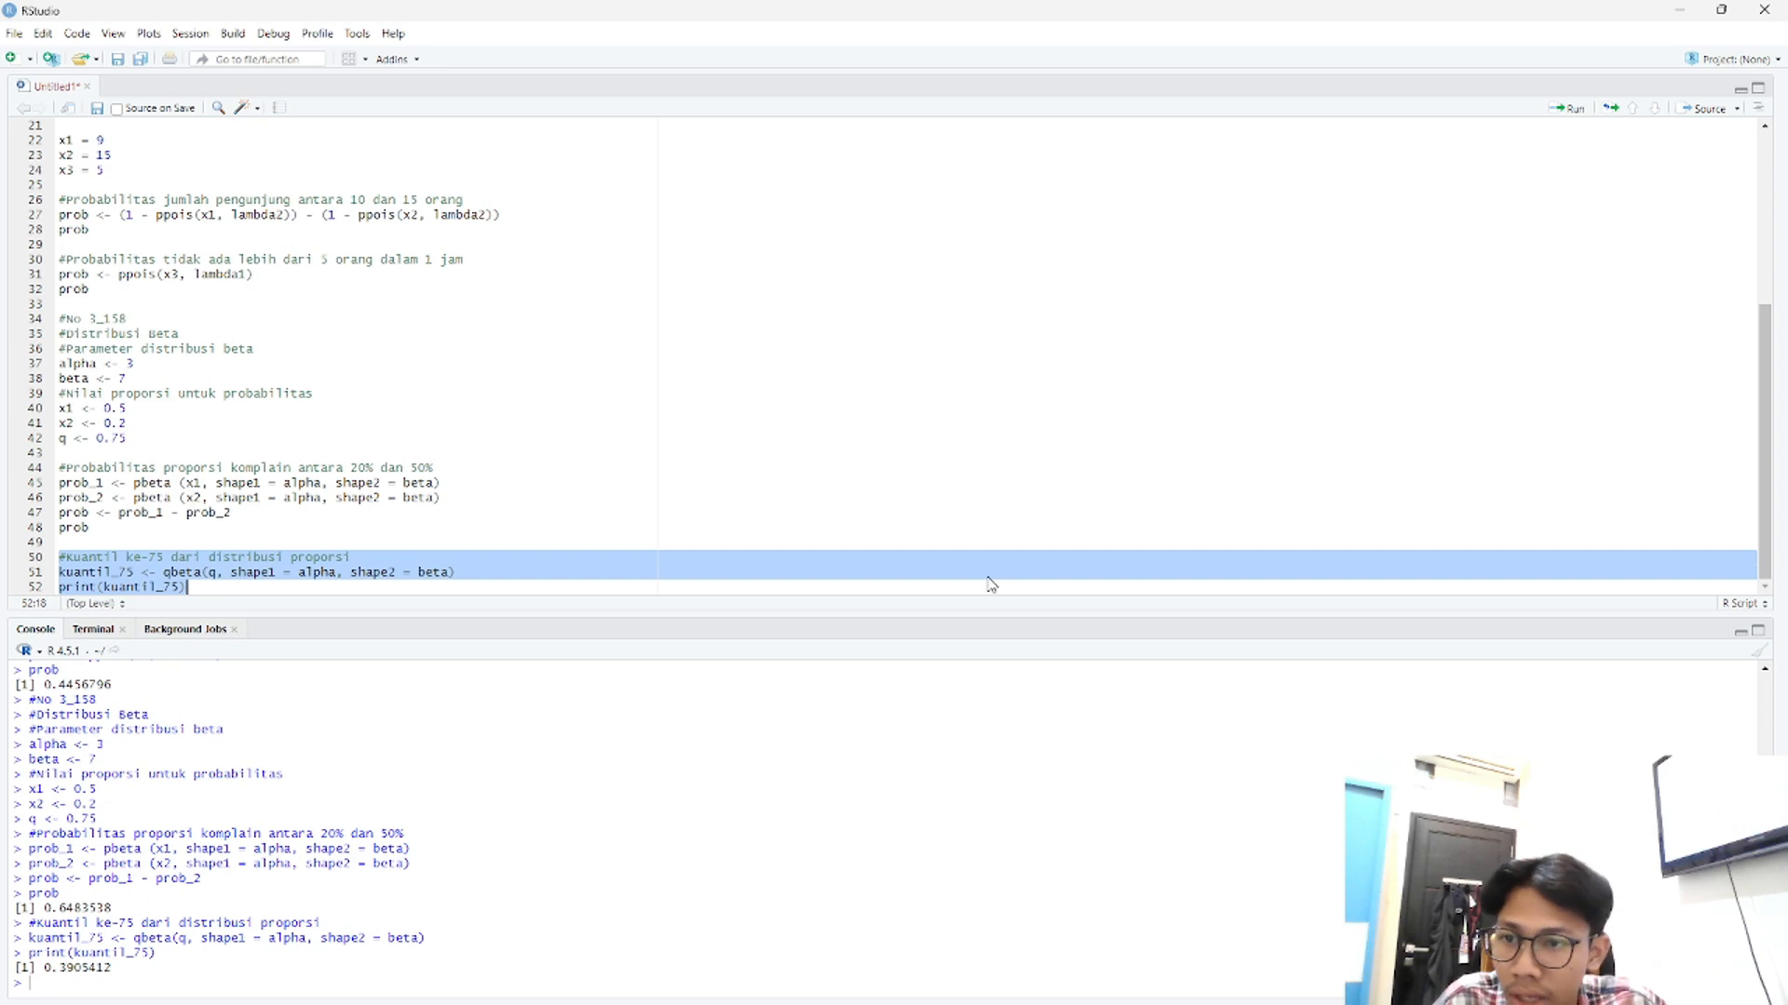
key("alt+Tab")
left_click_drag(987, 586, 914, 589)
type("0.2")
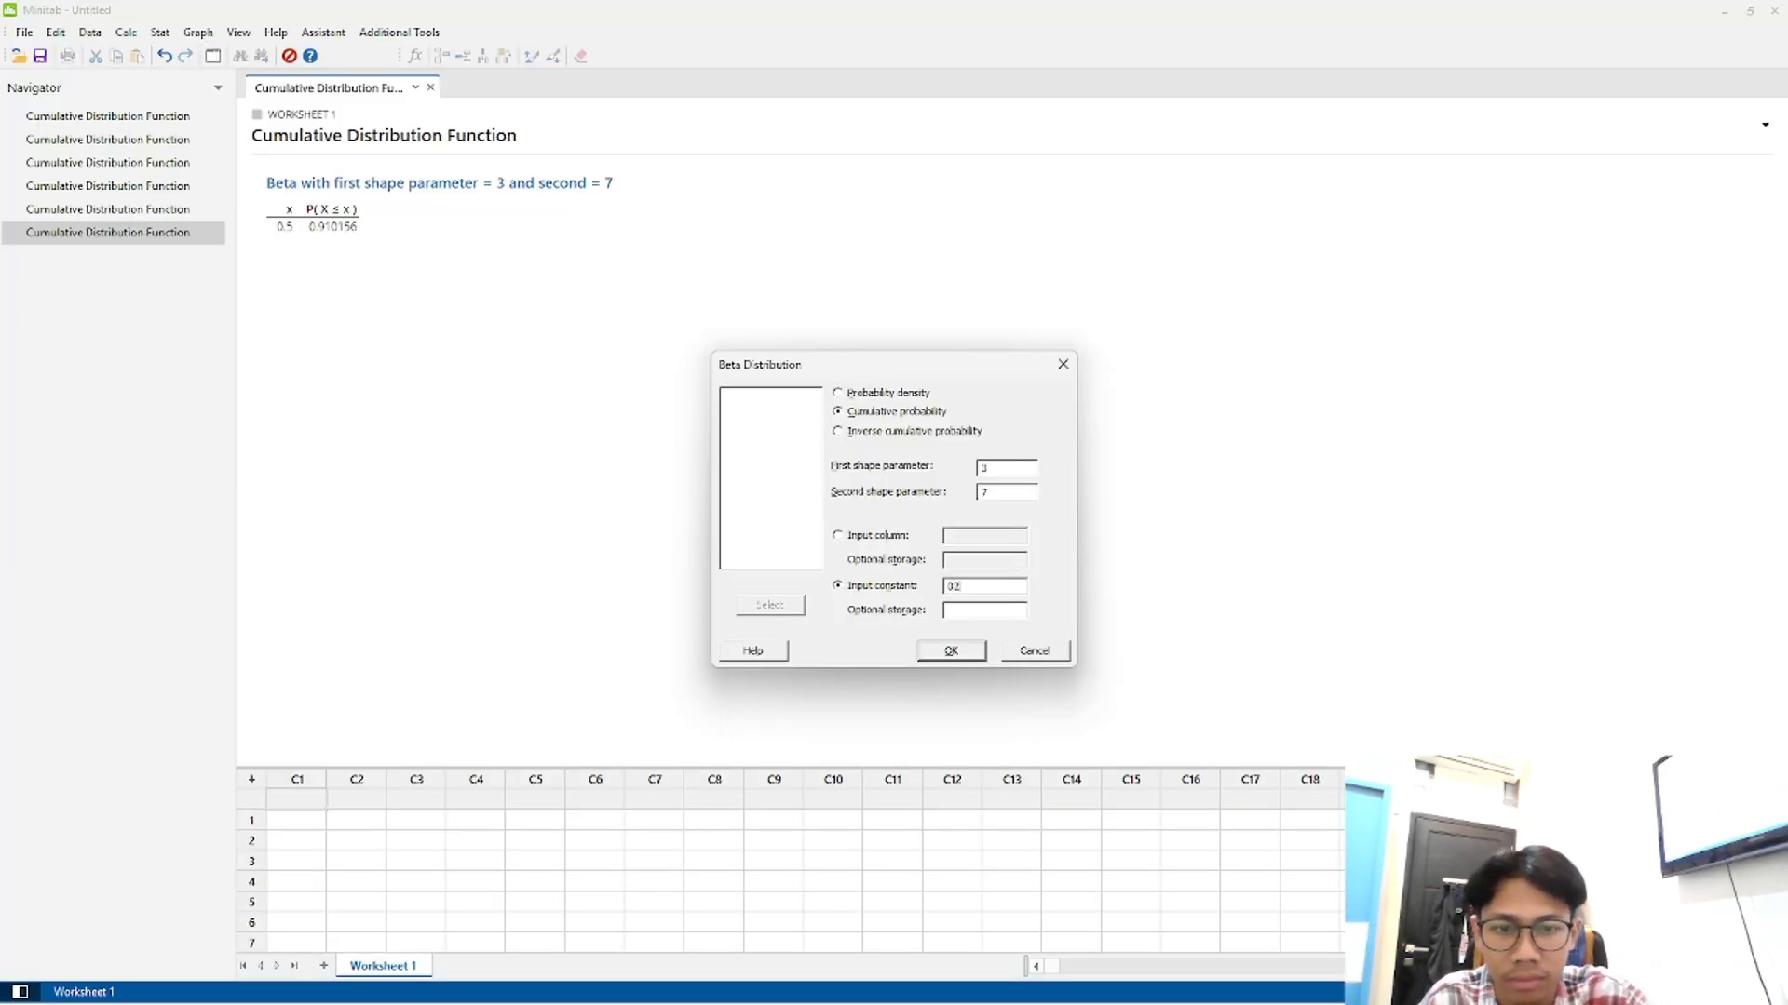
left_click(950, 649)
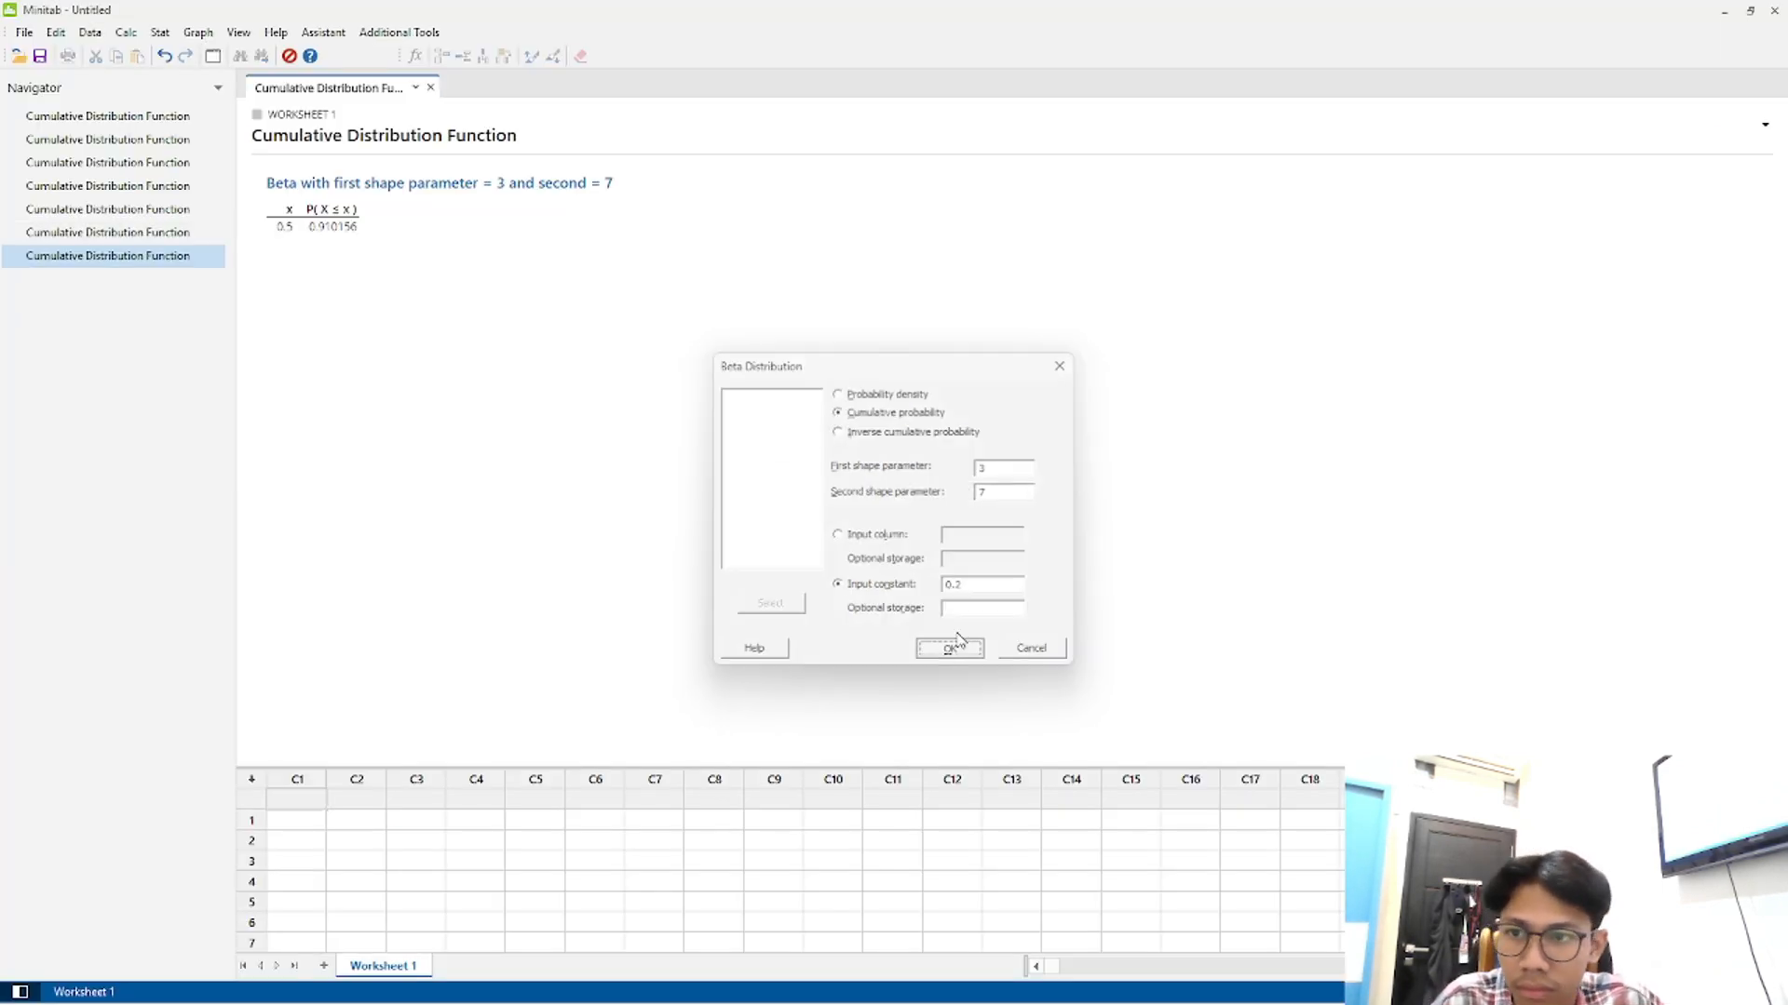
- Compare the two Beta cumulative outputs, for x = 0.5 and x = 0.2, with problem 3's code in RStudio
left_click(191, 188)
left_click(192, 210)
key("alt+Tab")
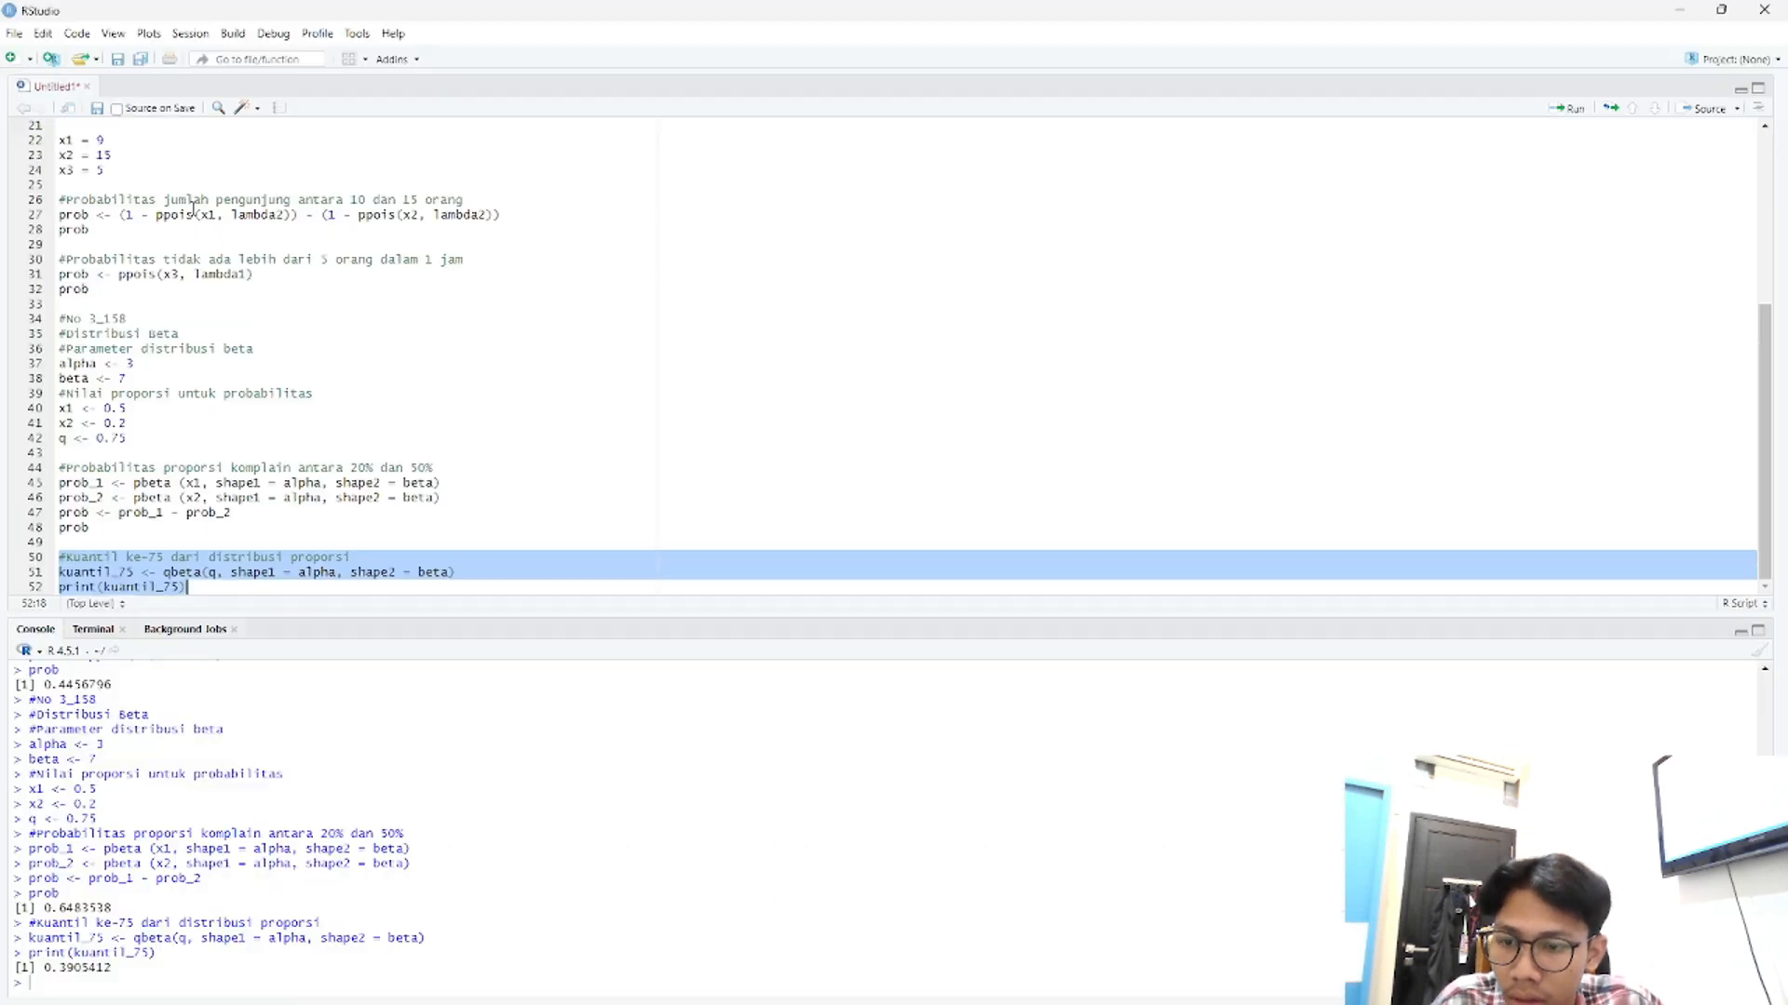
key("alt+Tab")
left_click(185, 235)
left_click(184, 255)
key("alt+Tab")
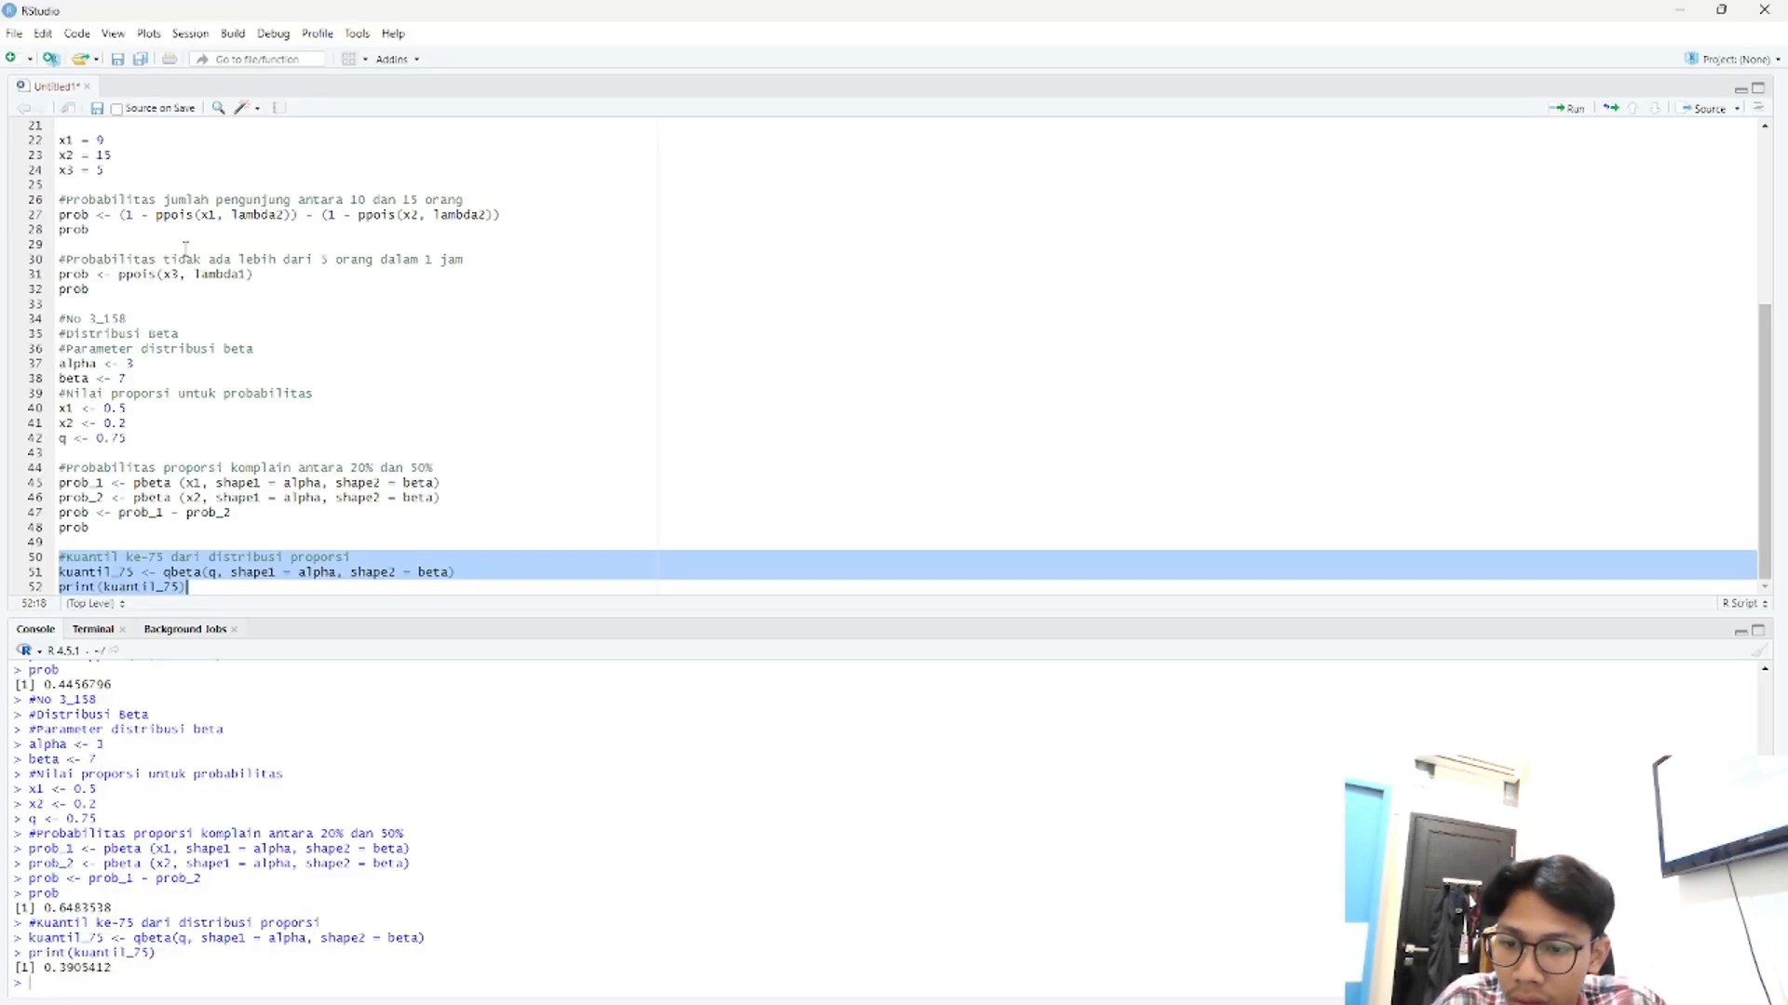
key("alt+Tab")
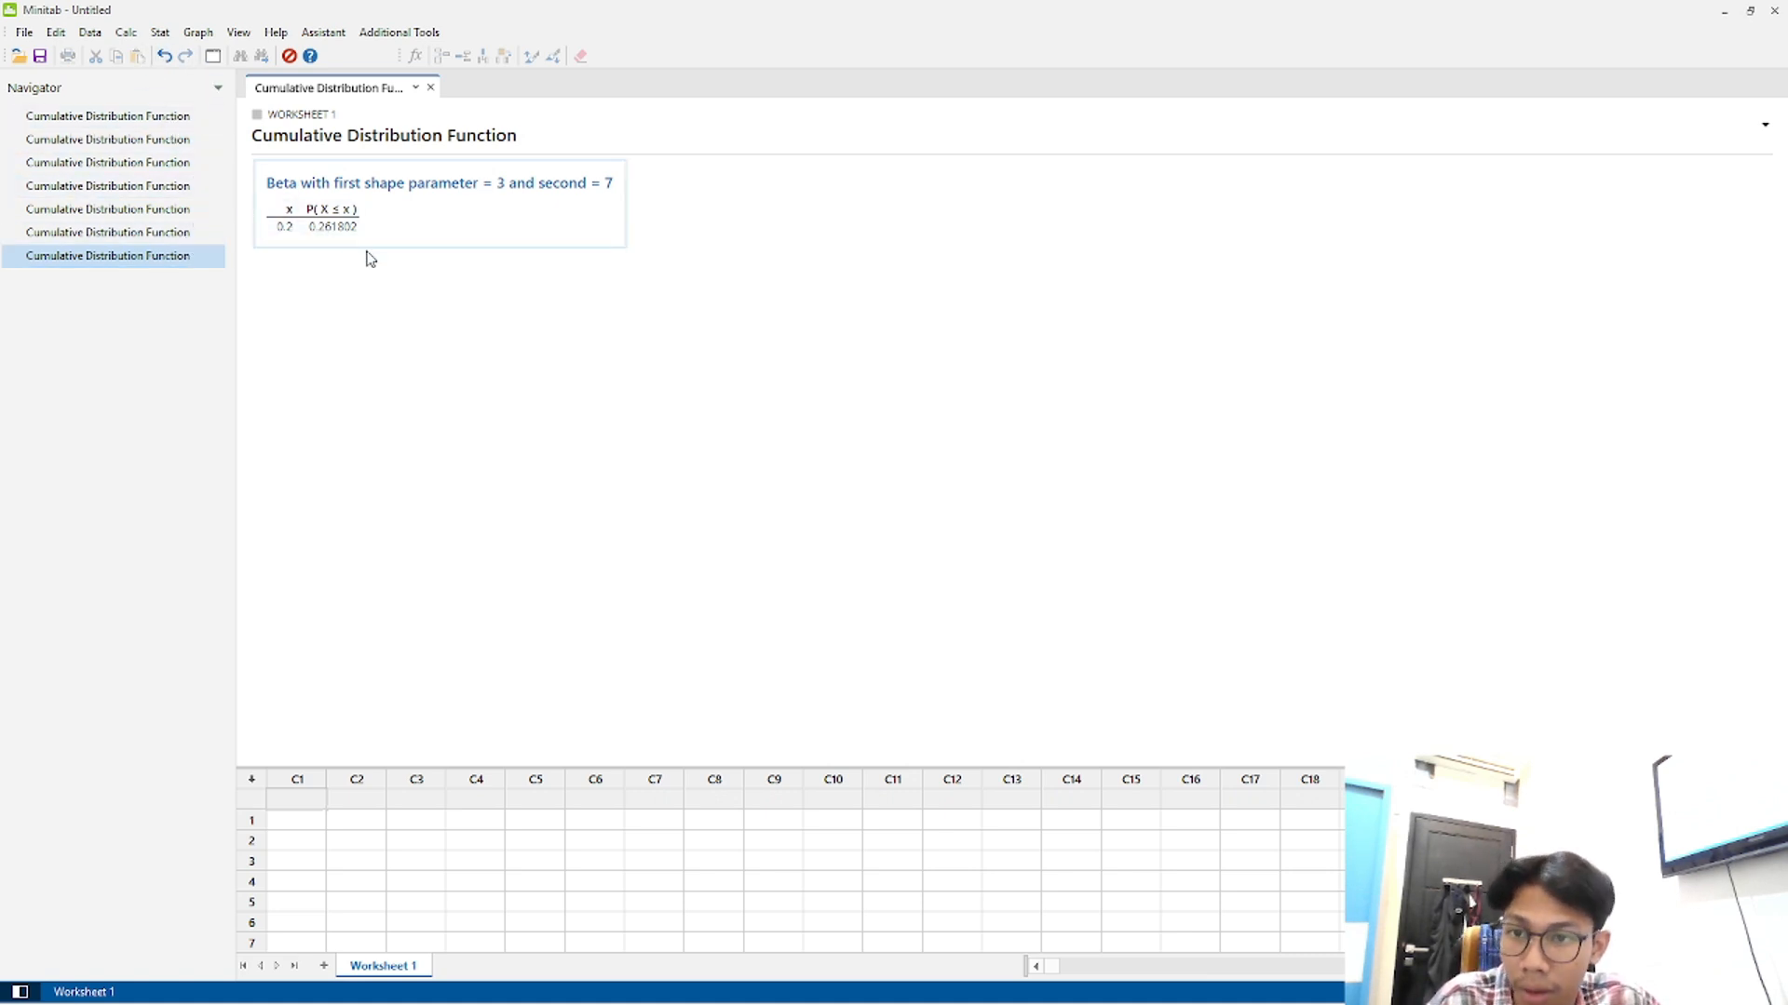
left_click(127, 235)
left_click(134, 259)
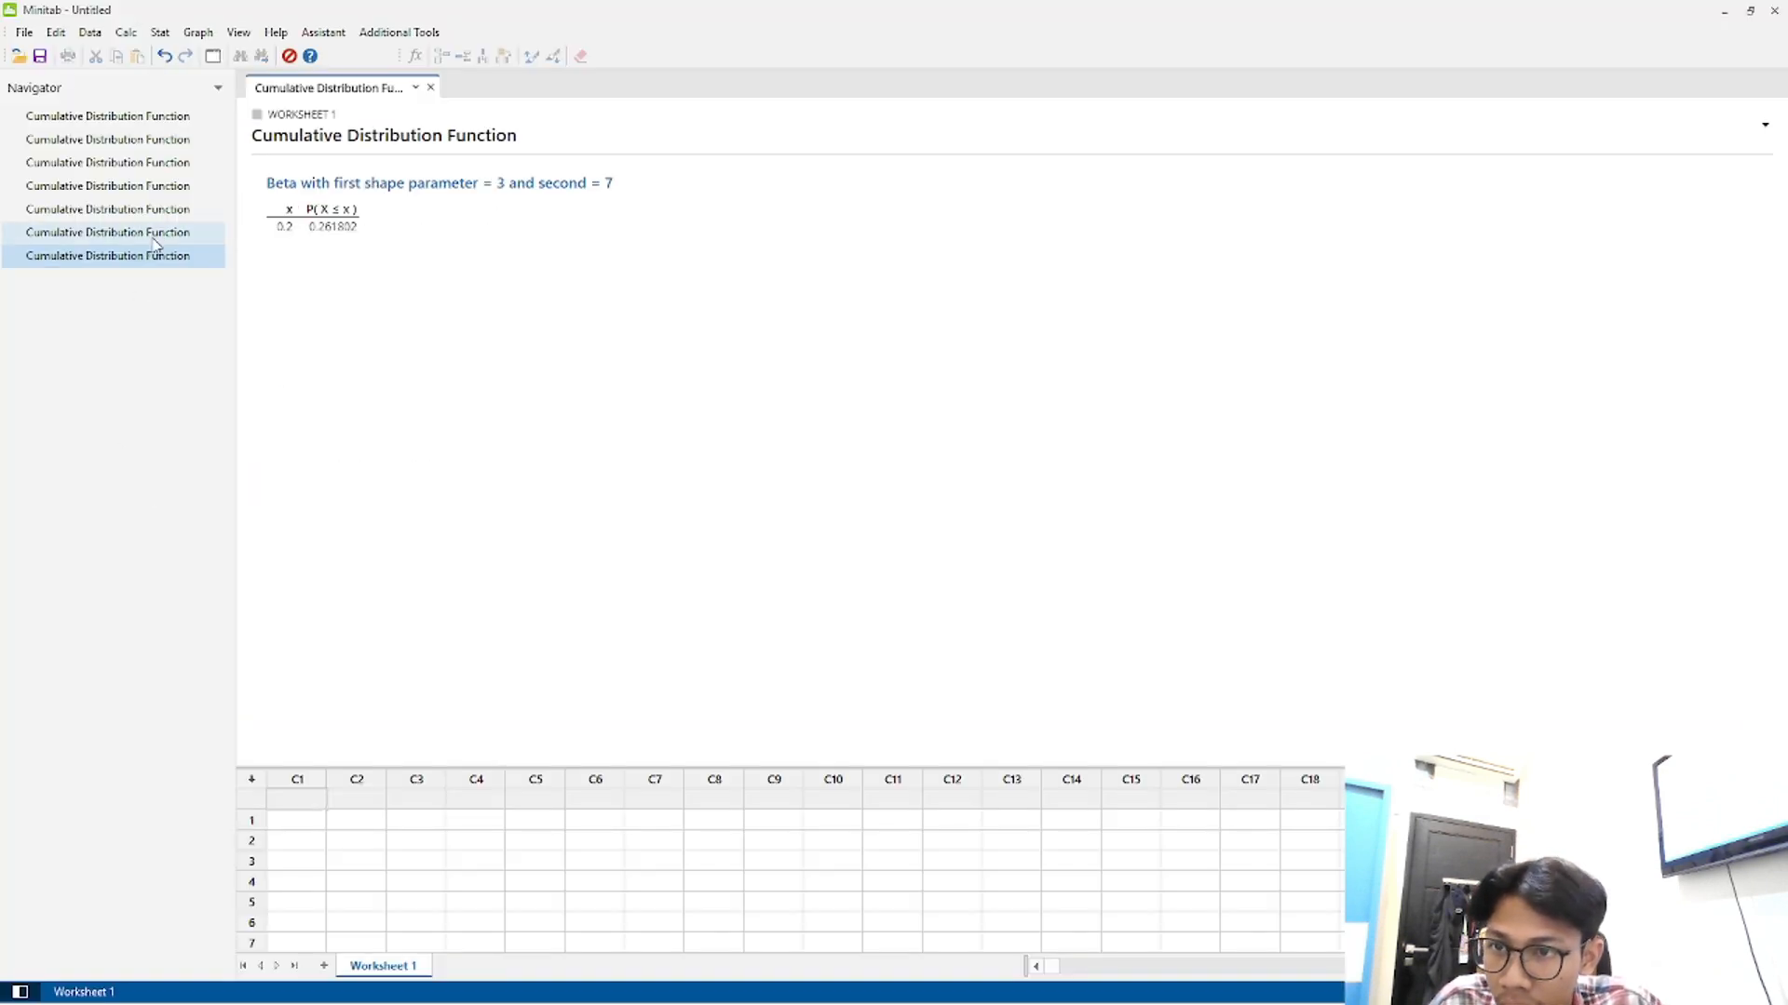
left_click(153, 236)
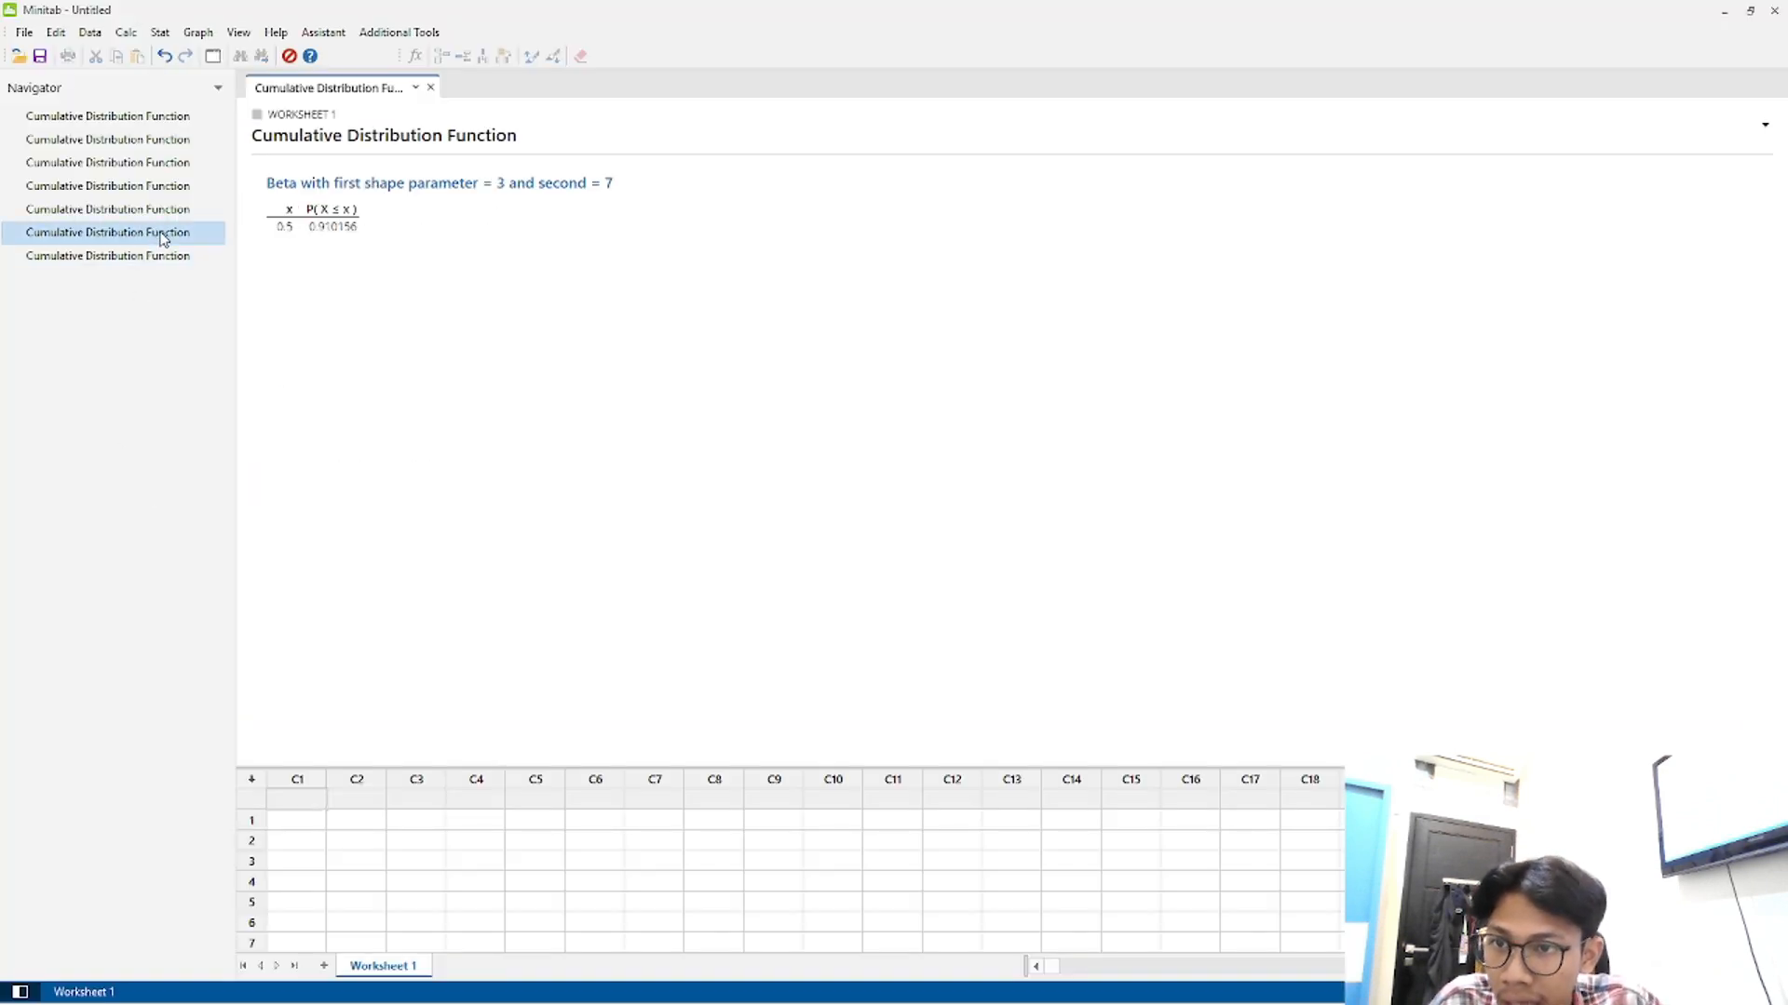
left_click(170, 252)
left_click(175, 236)
left_click(171, 257)
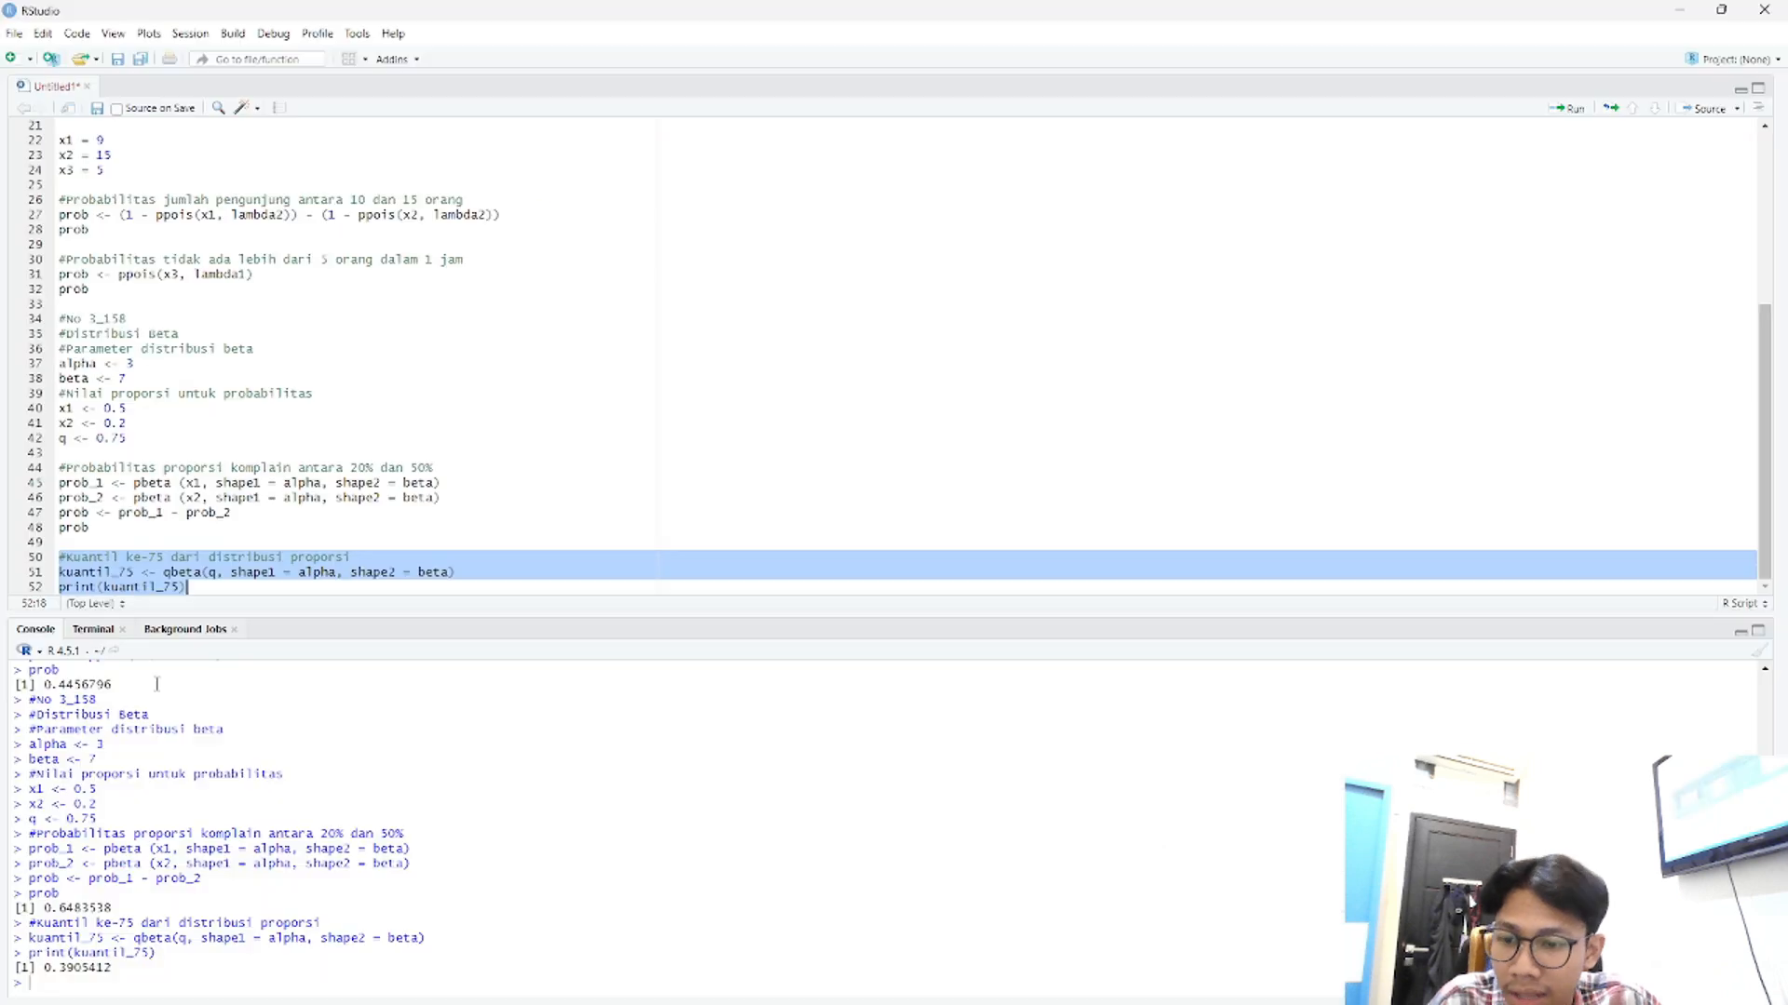
- Check R's 20%–50% complaint probability result against the difference between Minitab's Beta outputs for x = 0.5 and x = 0.2
left_click_drag(44, 908, 115, 907)
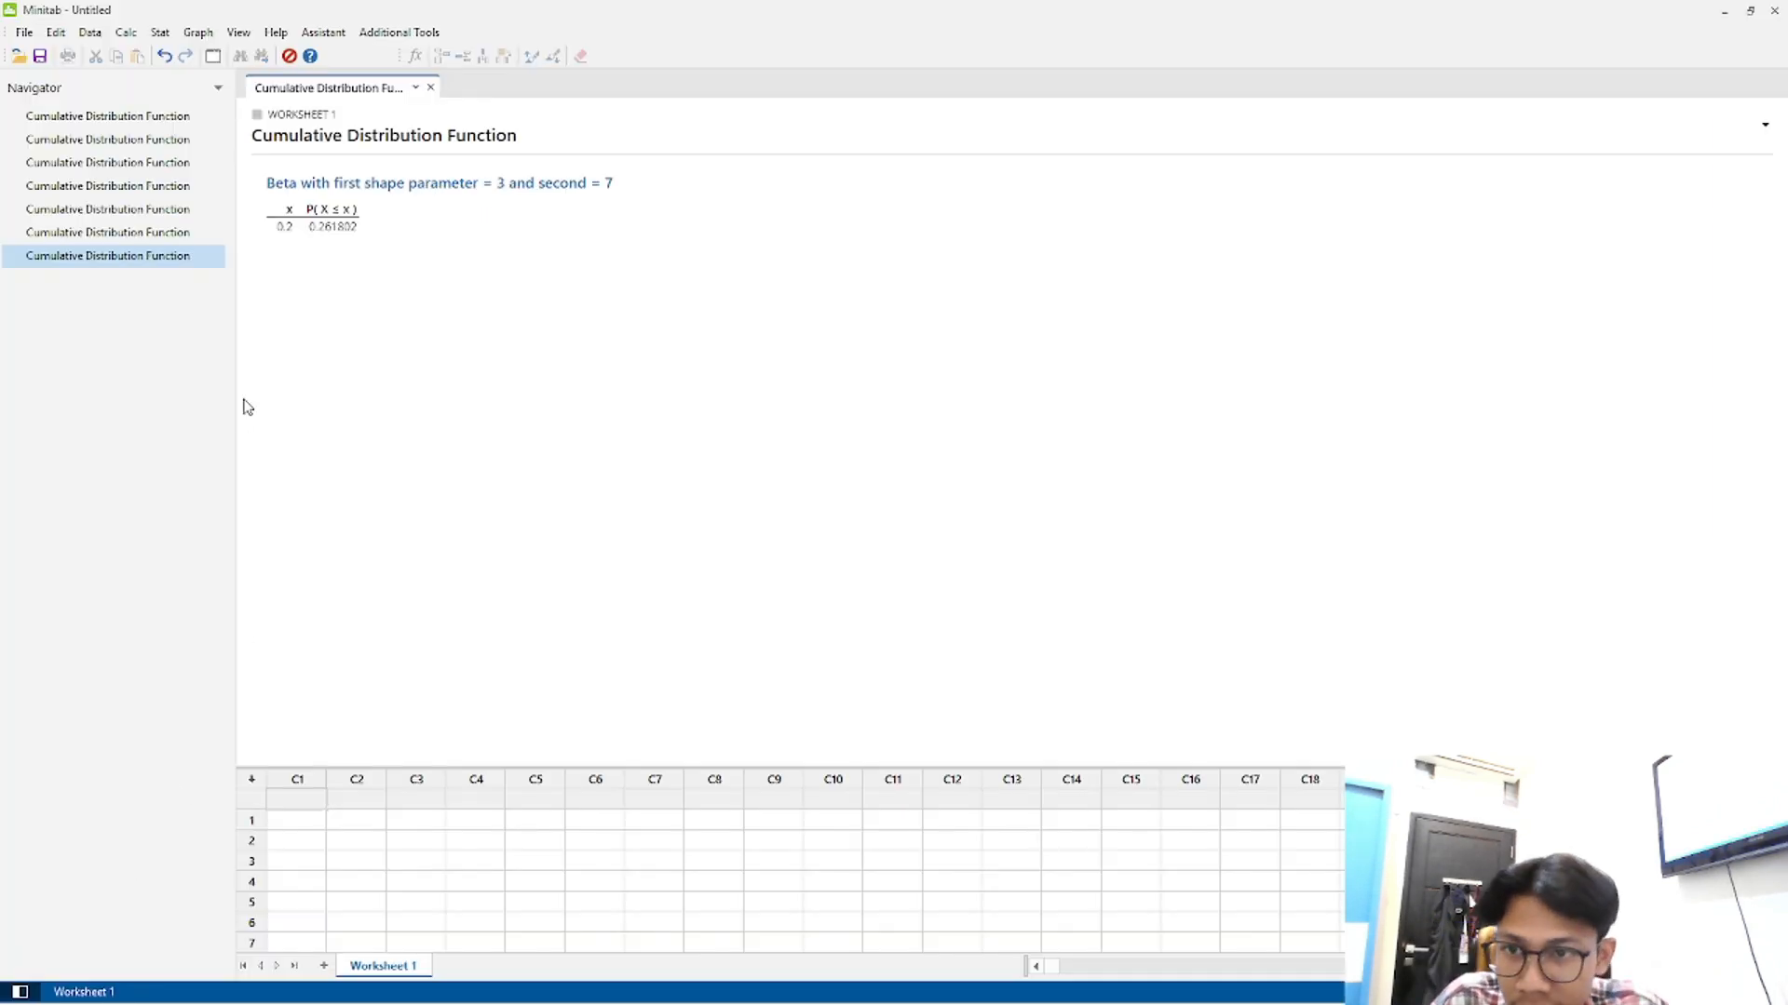
left_click(154, 233)
left_click(184, 257)
left_click(180, 236)
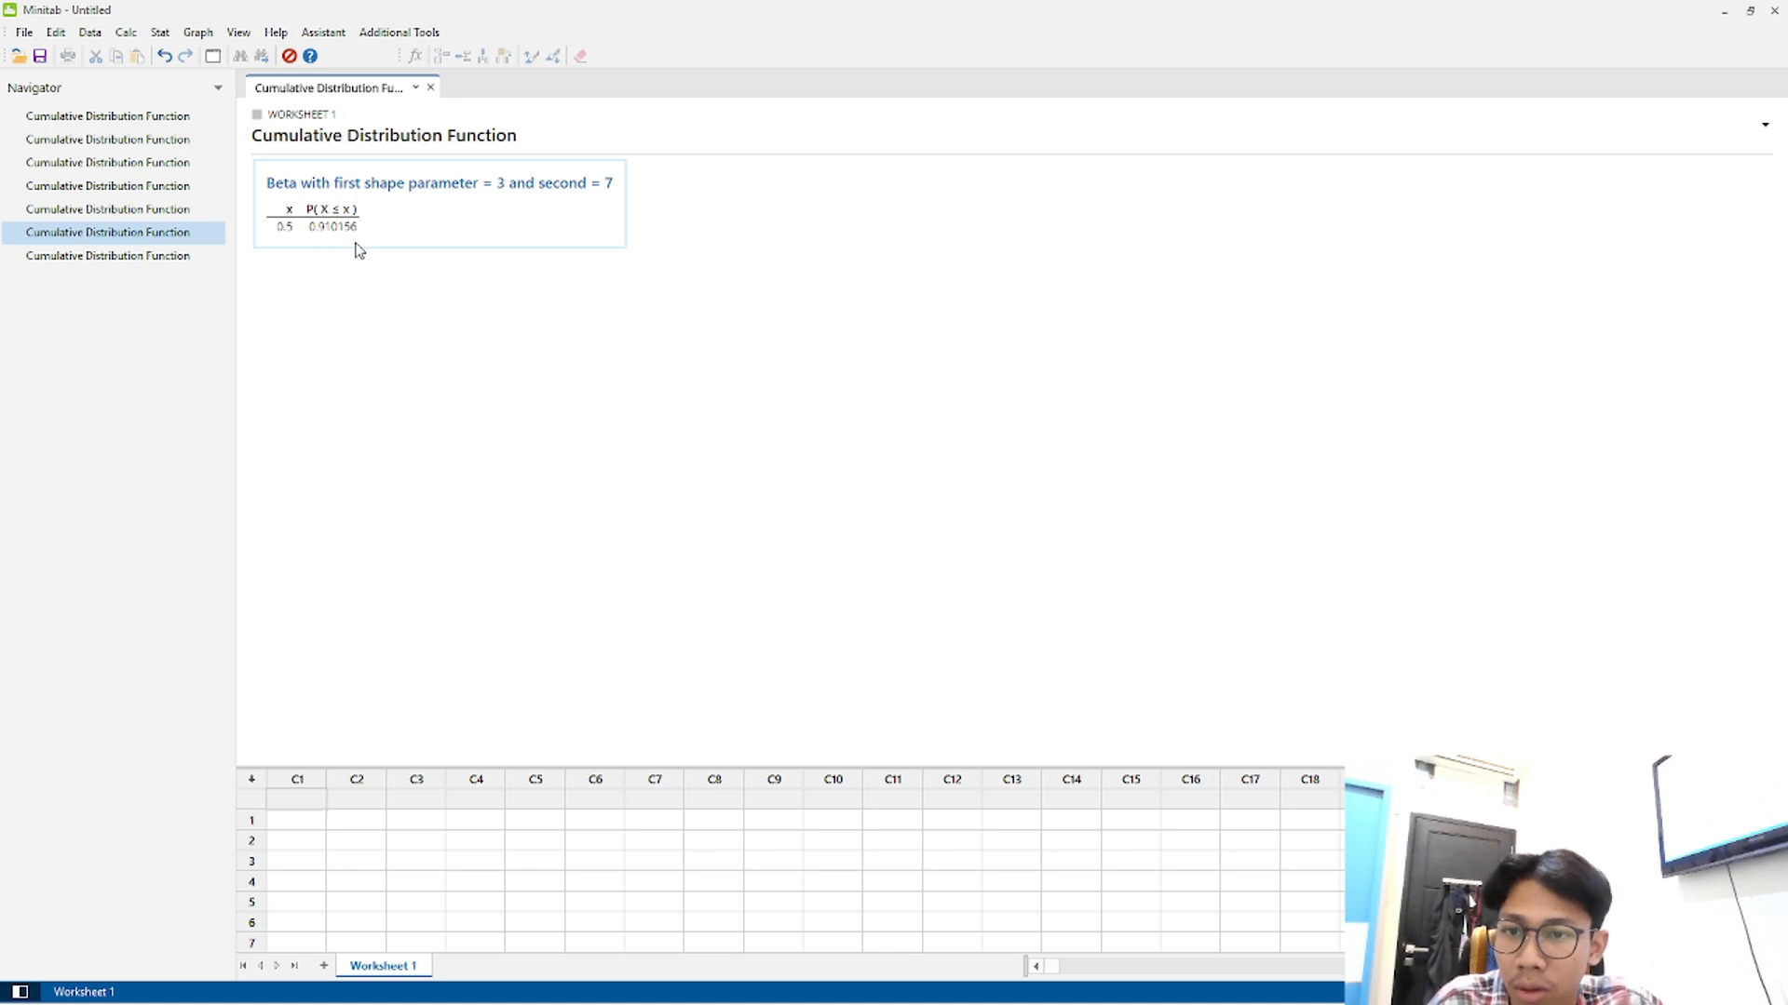
left_click(206, 256)
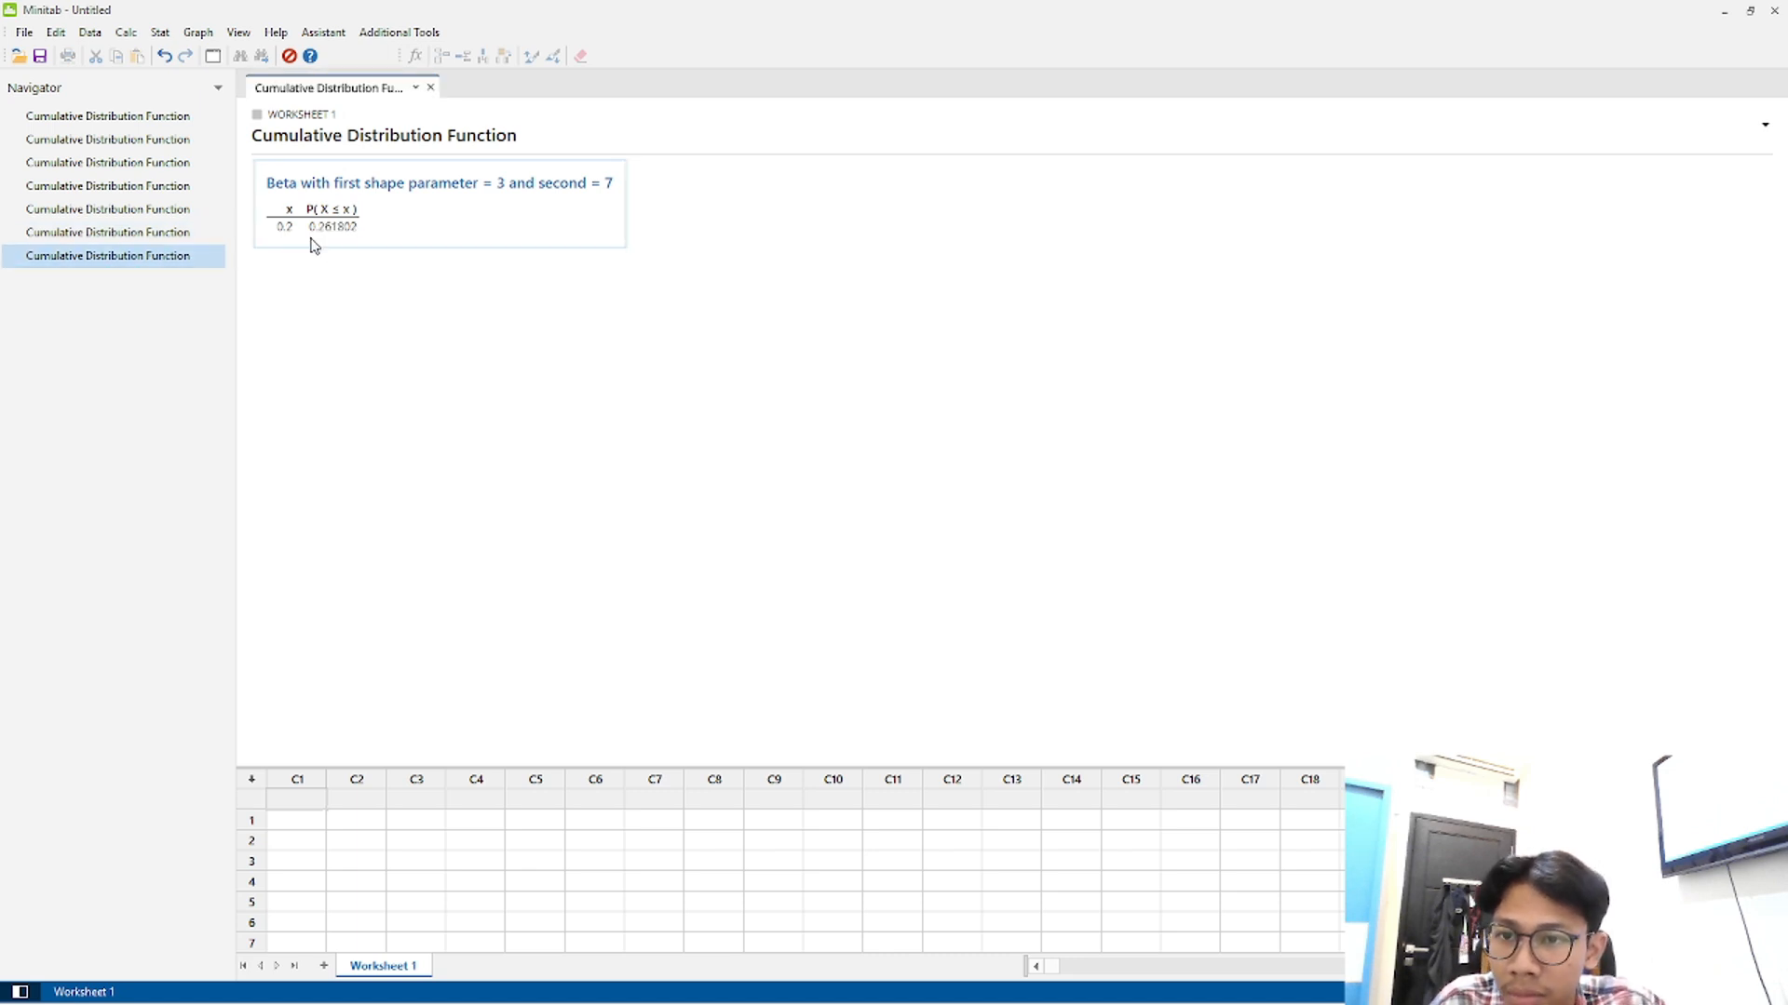
left_click(195, 238)
left_click(192, 255)
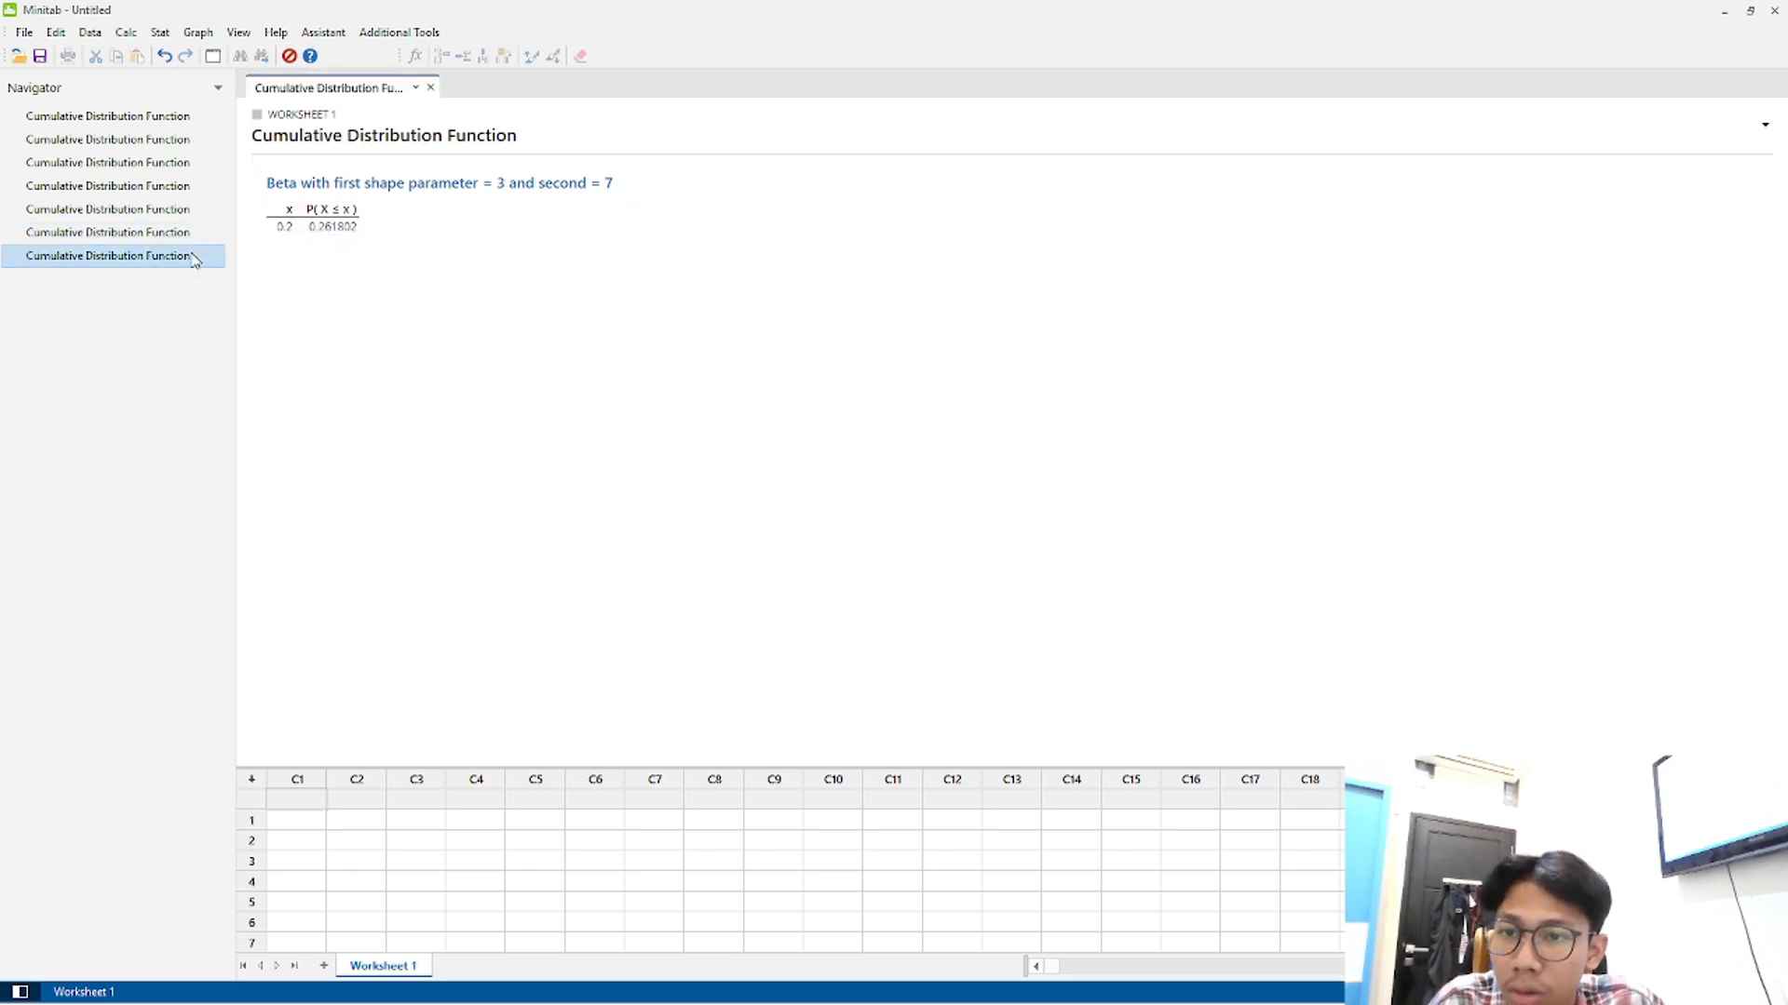
key("Up")
left_click(192, 257)
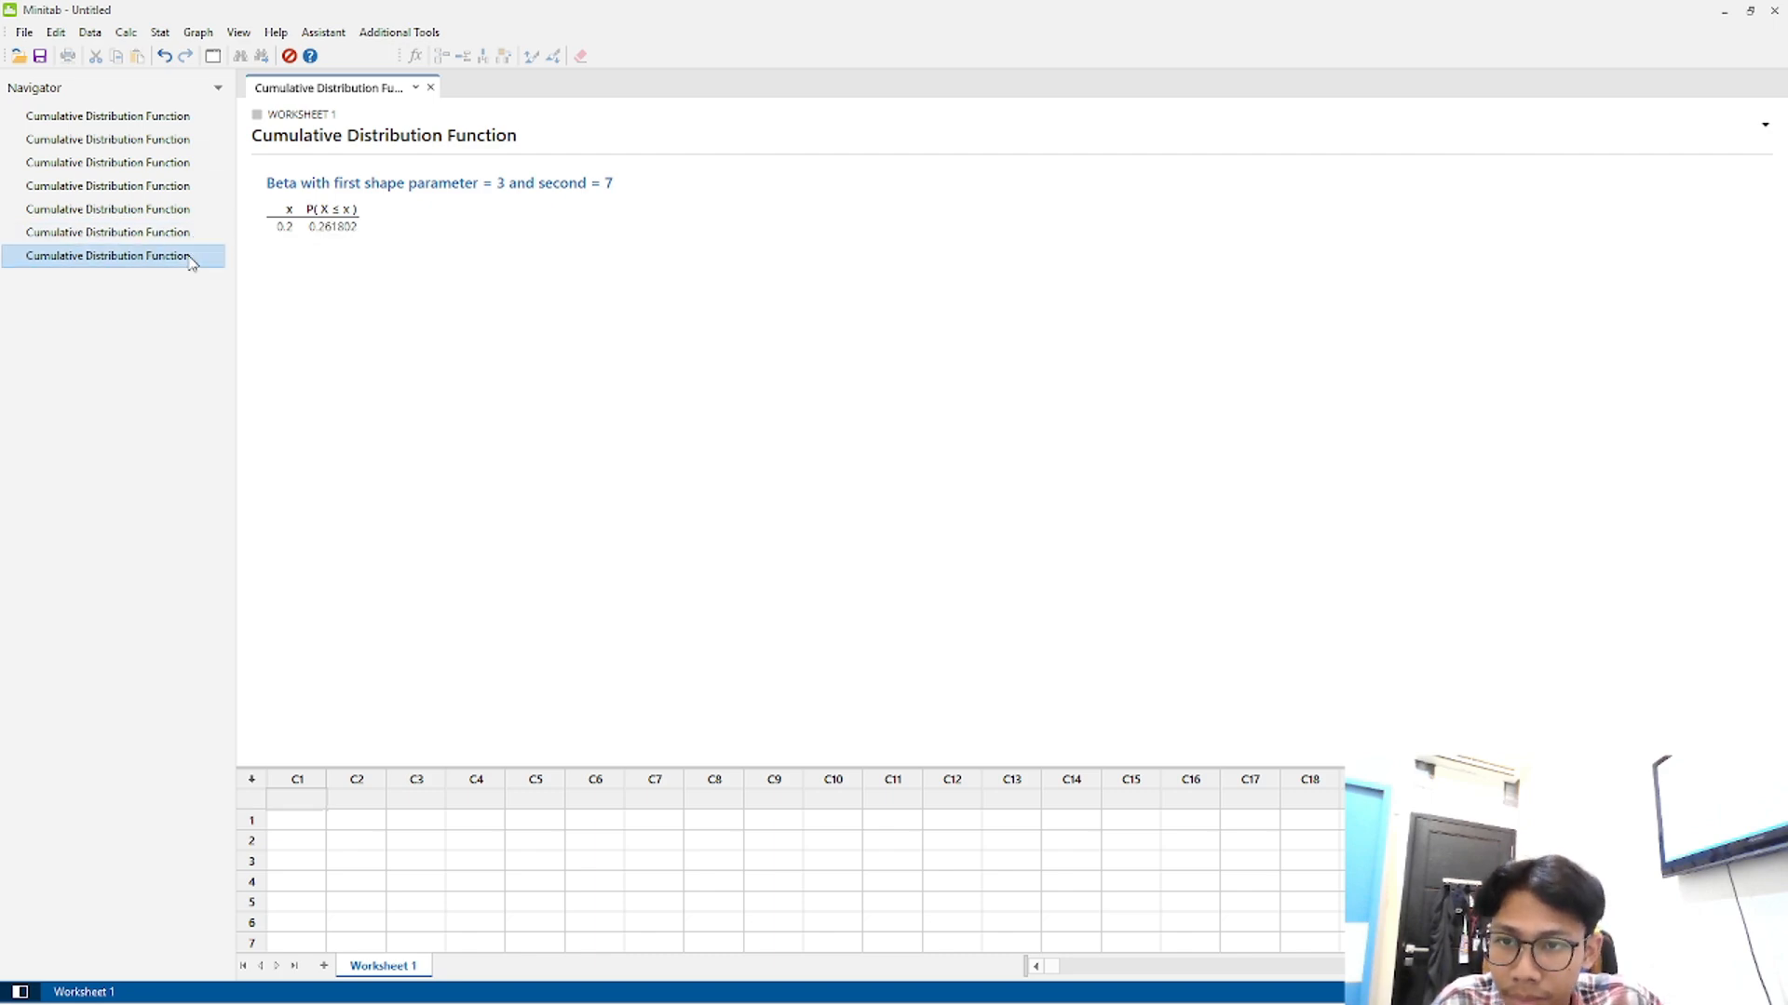
key("alt+Tab")
key("alt+Tab")
key("alt+Tab")
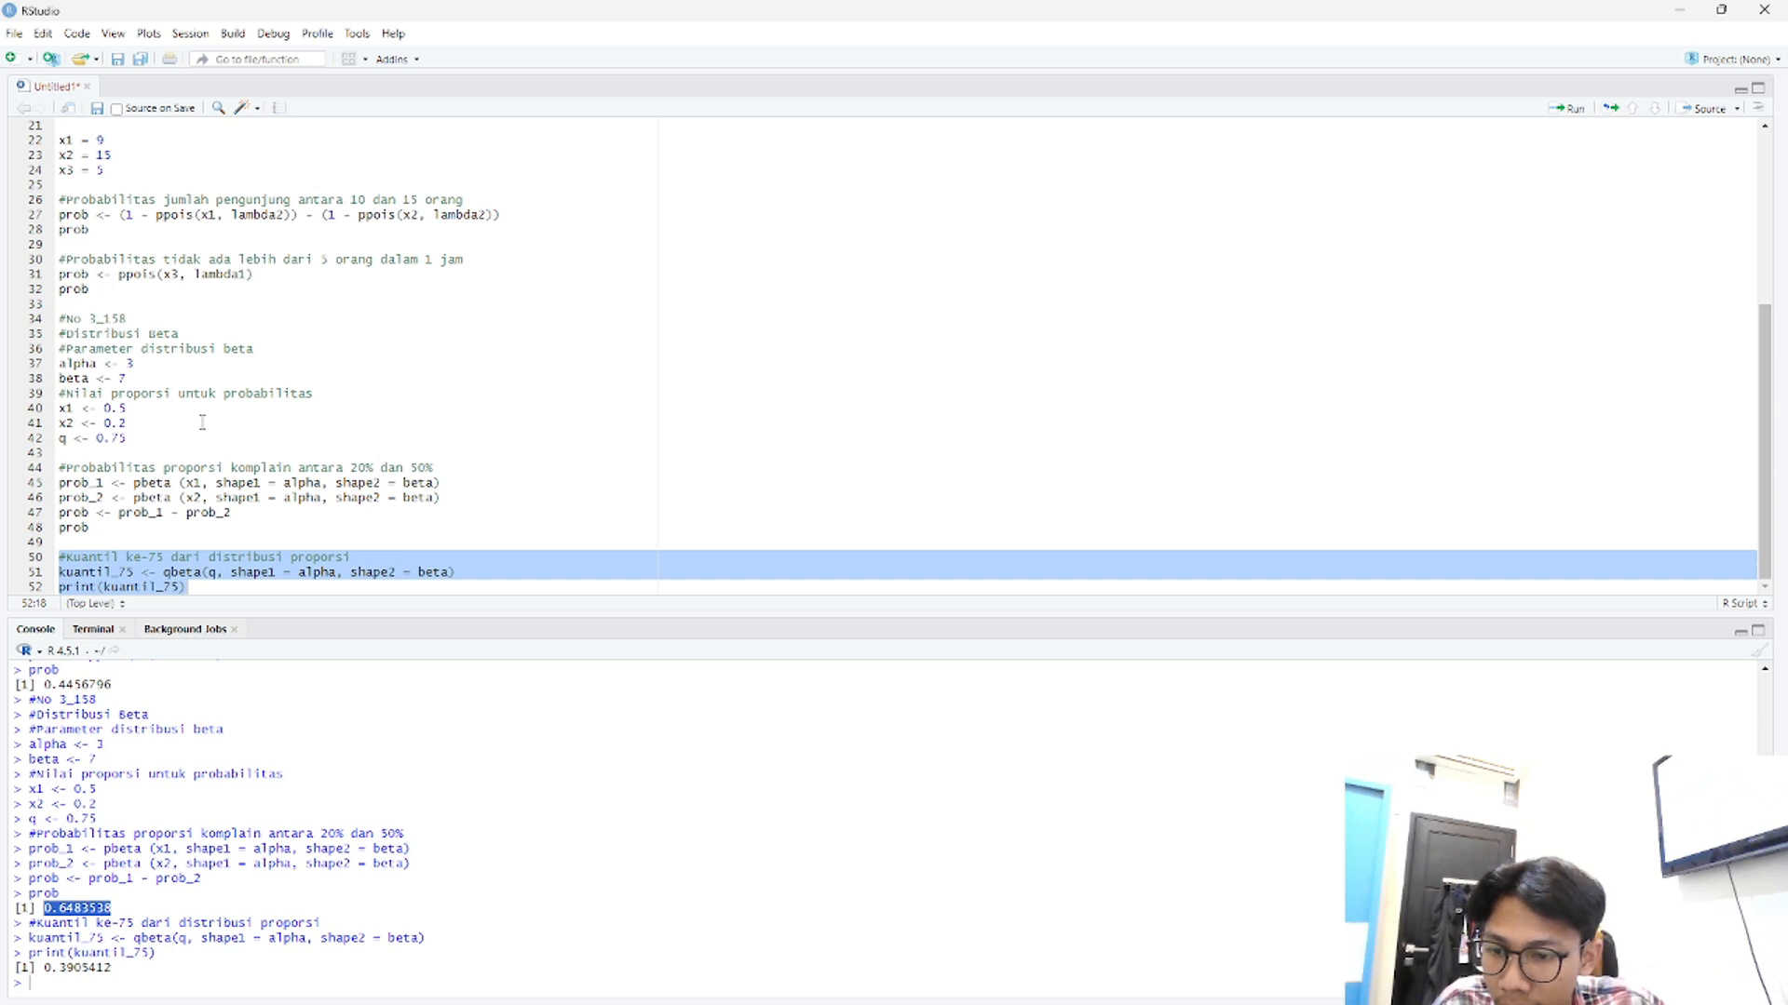
key("alt+Tab")
left_click(189, 239)
left_click(181, 261)
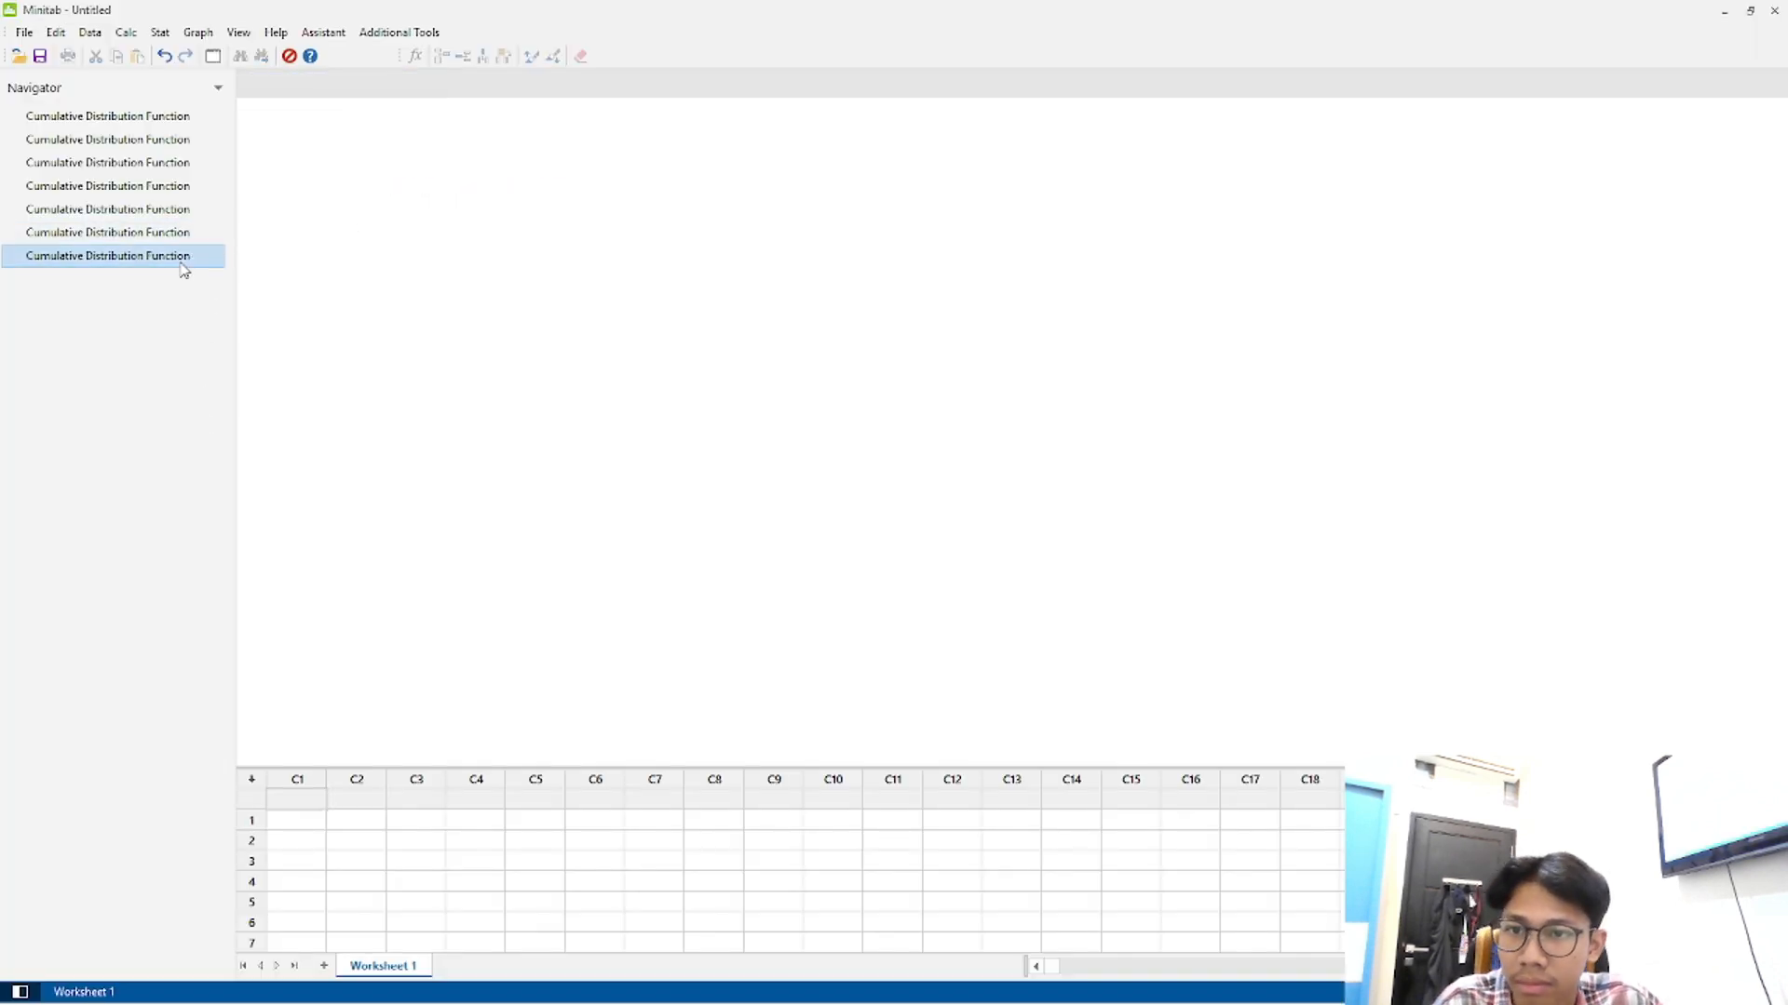
- Calculate the Beta inverse cumulative probability with shape parameters 3 and 7 for the input constant 0.75, the q value in problem 3's R code
left_click(124, 34)
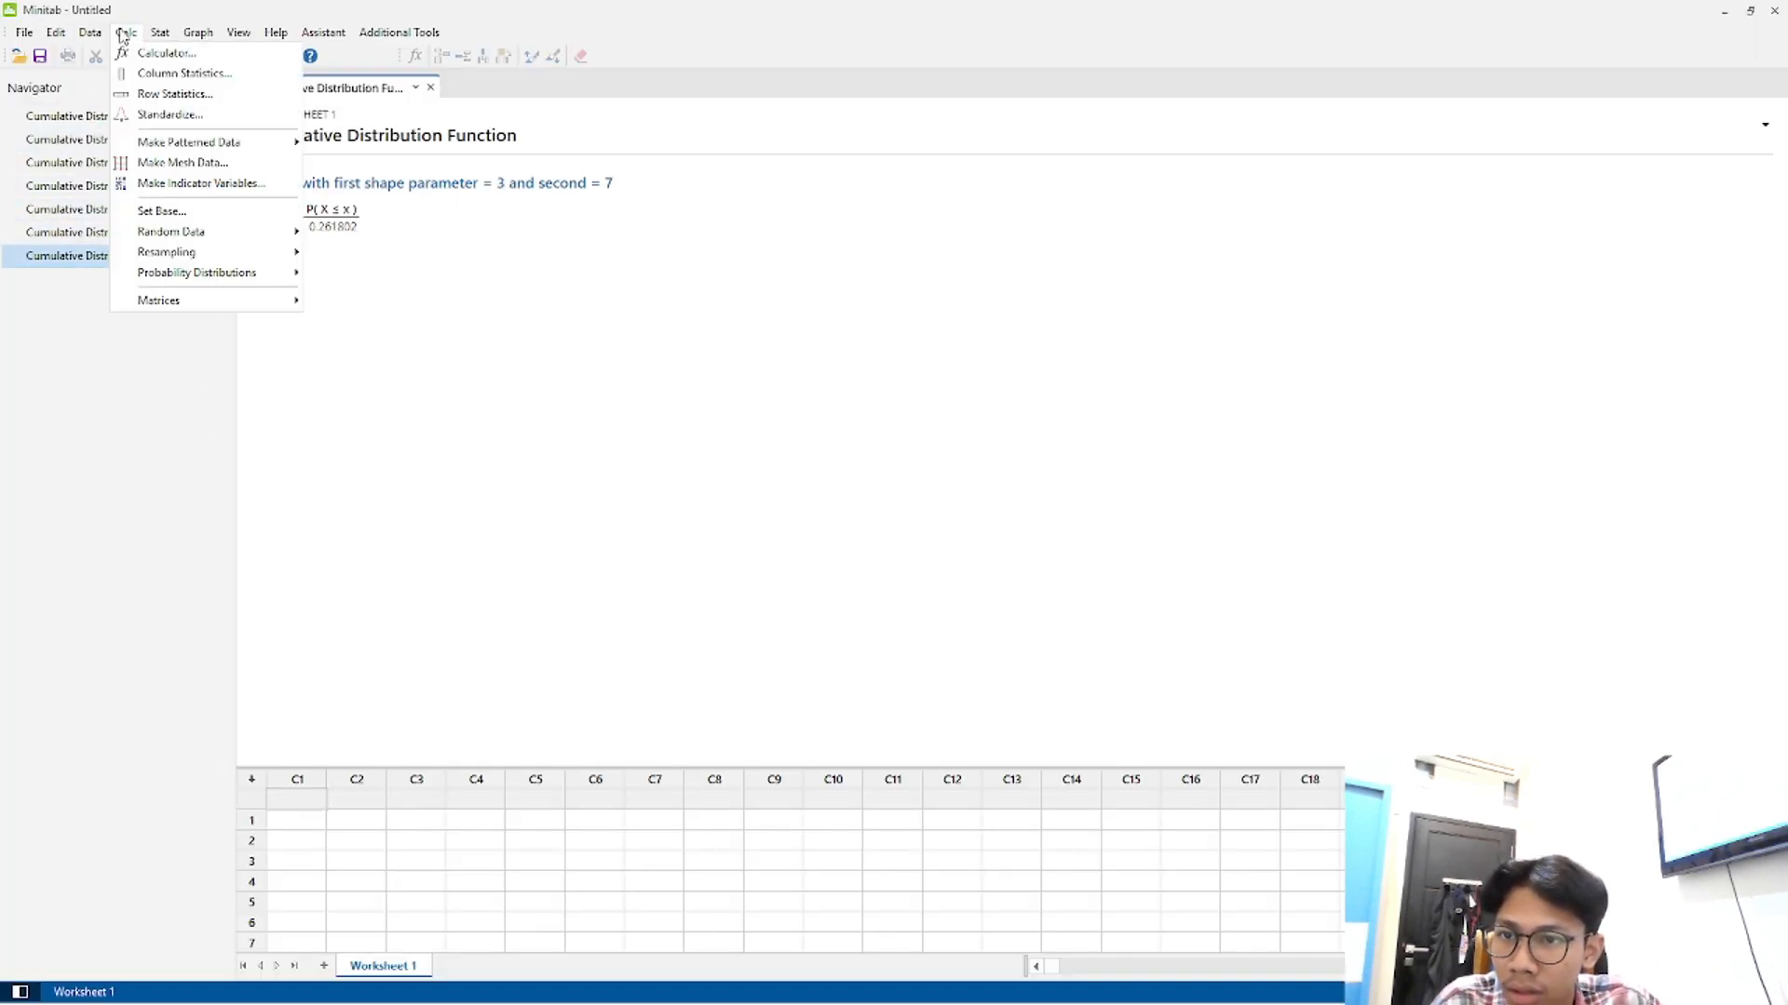
mouse_move(220, 272)
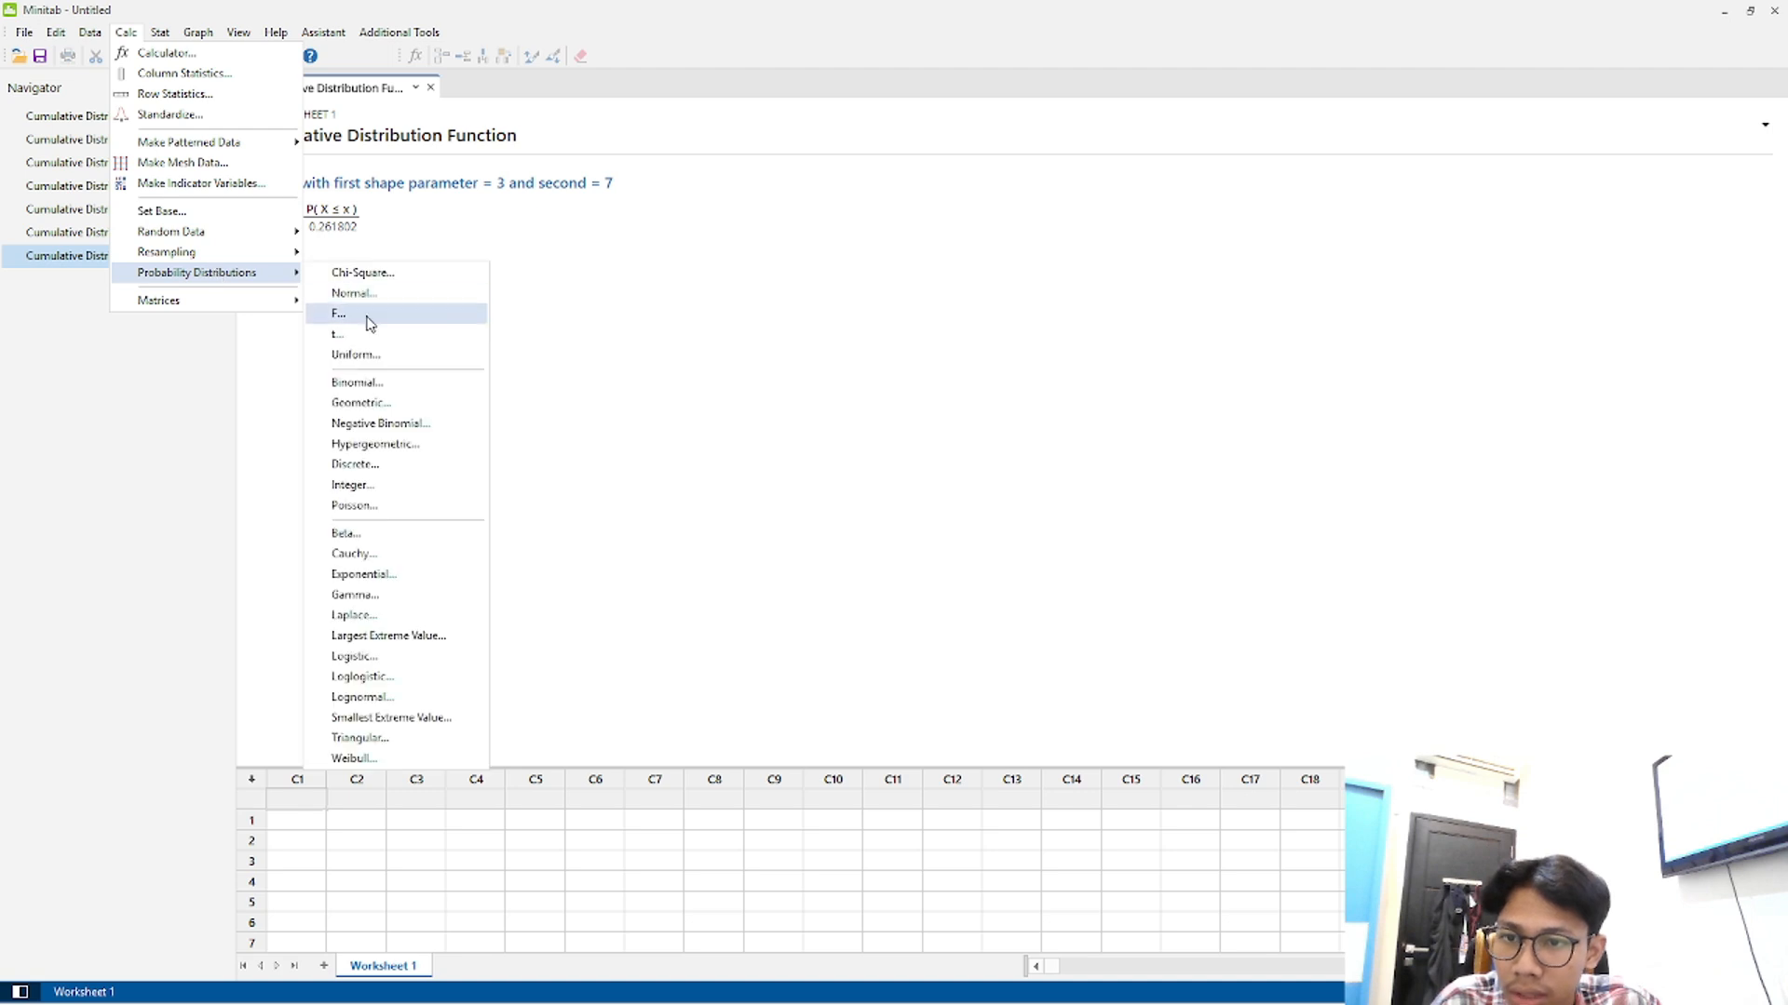
left_click(383, 534)
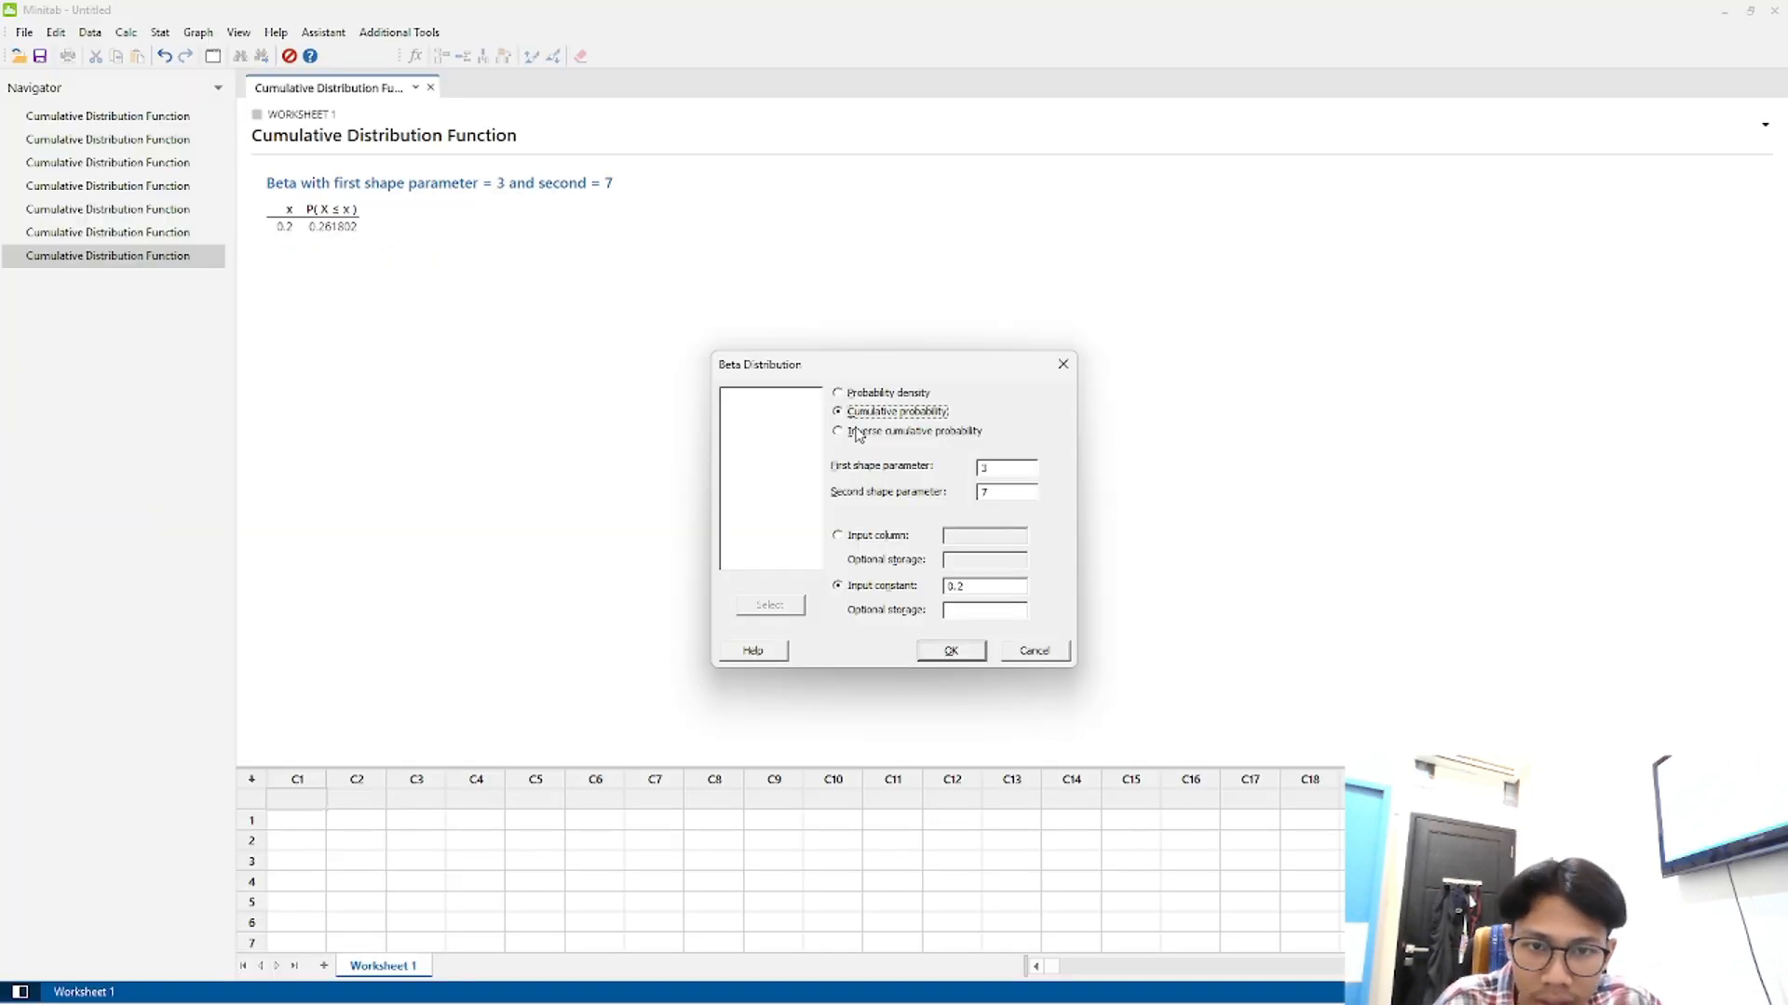
left_click(847, 432)
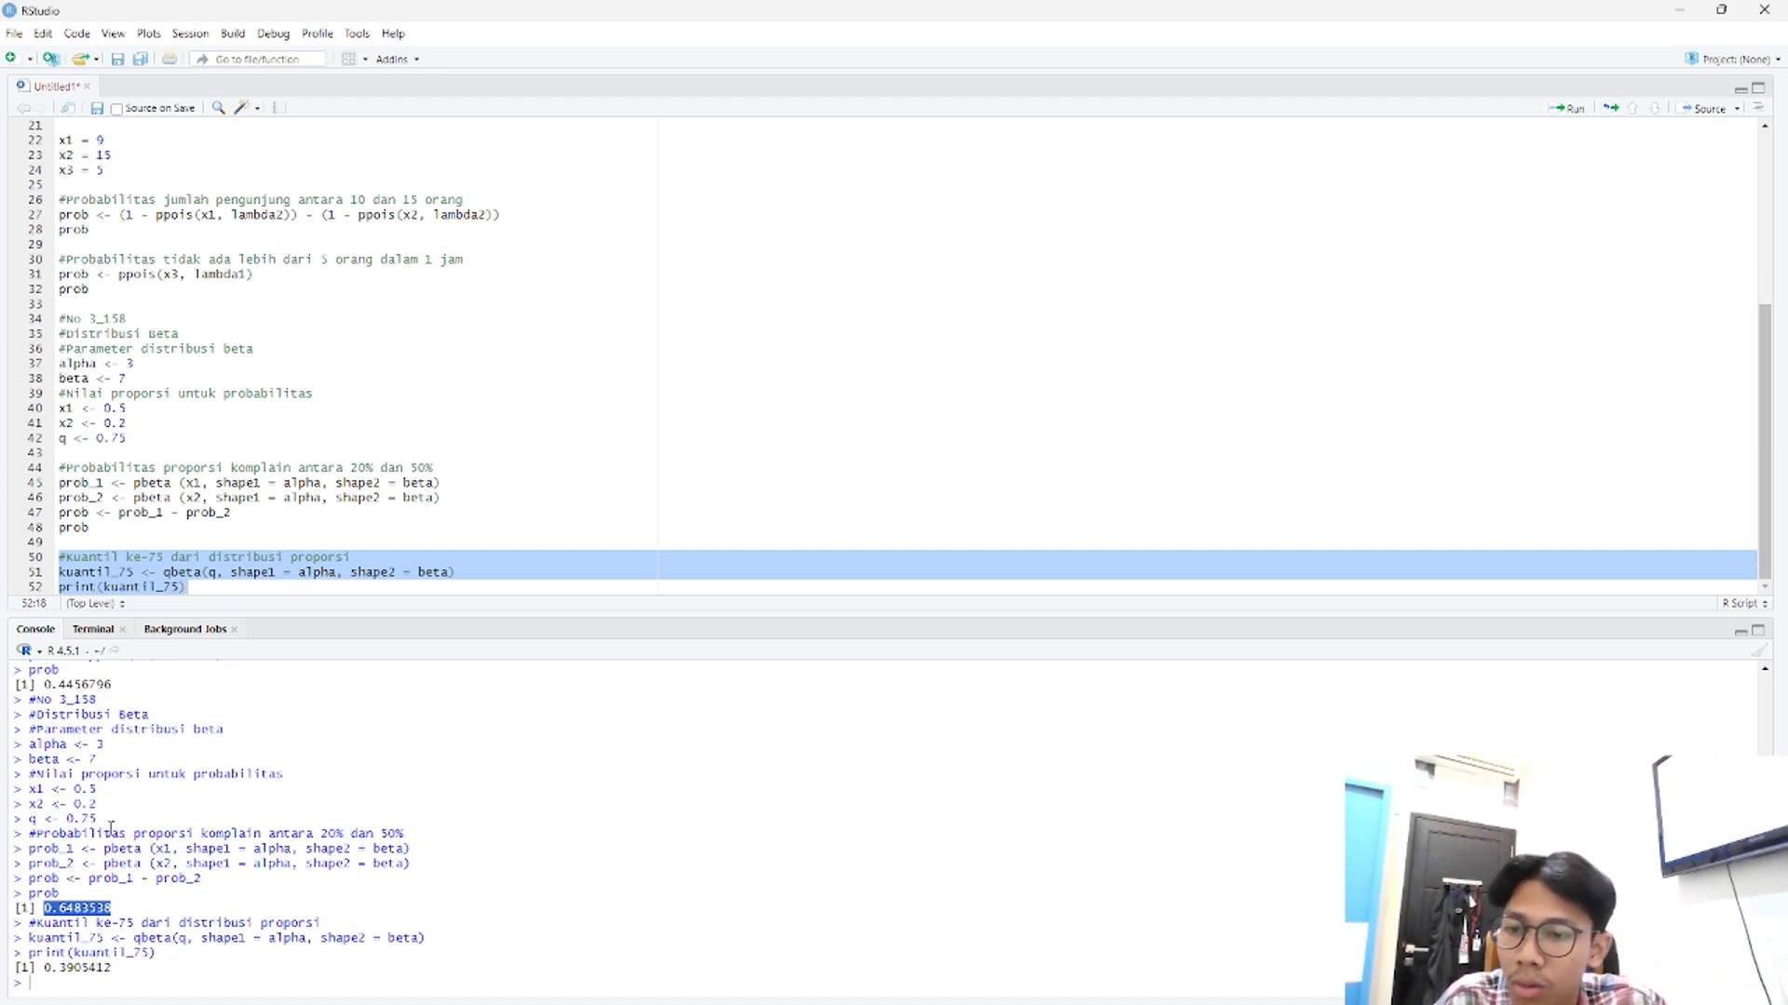
left_click(190, 457)
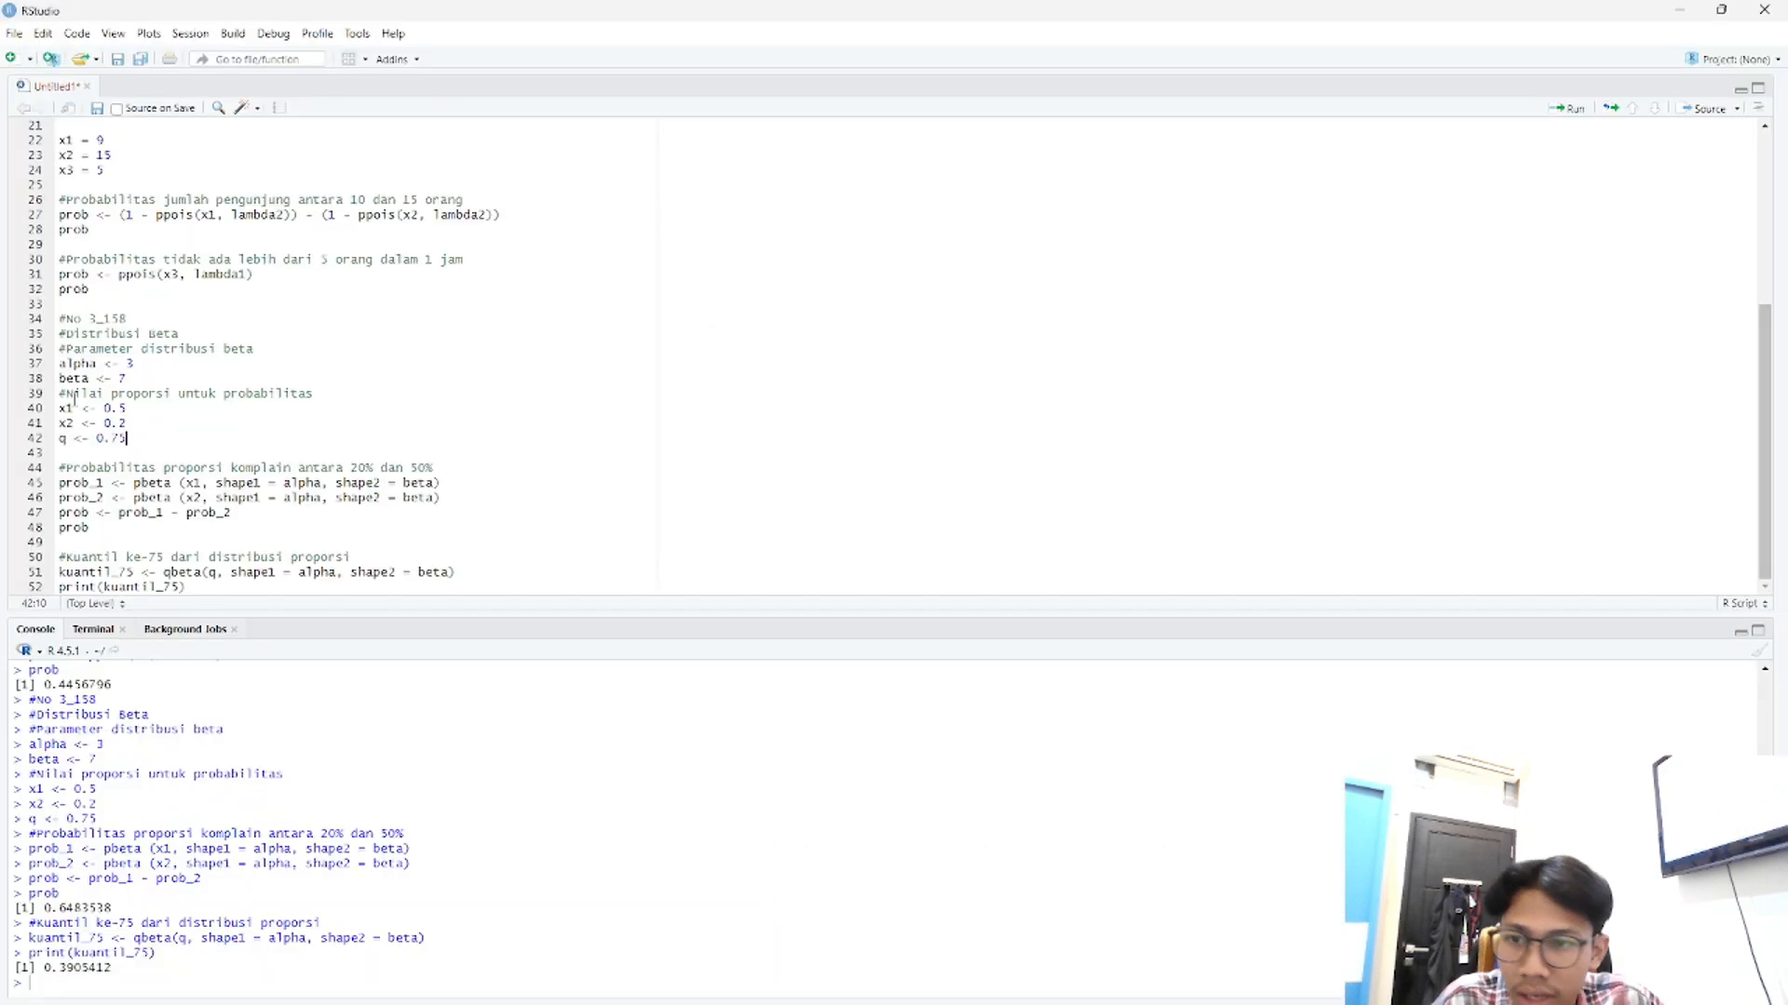
key("alt+Tab")
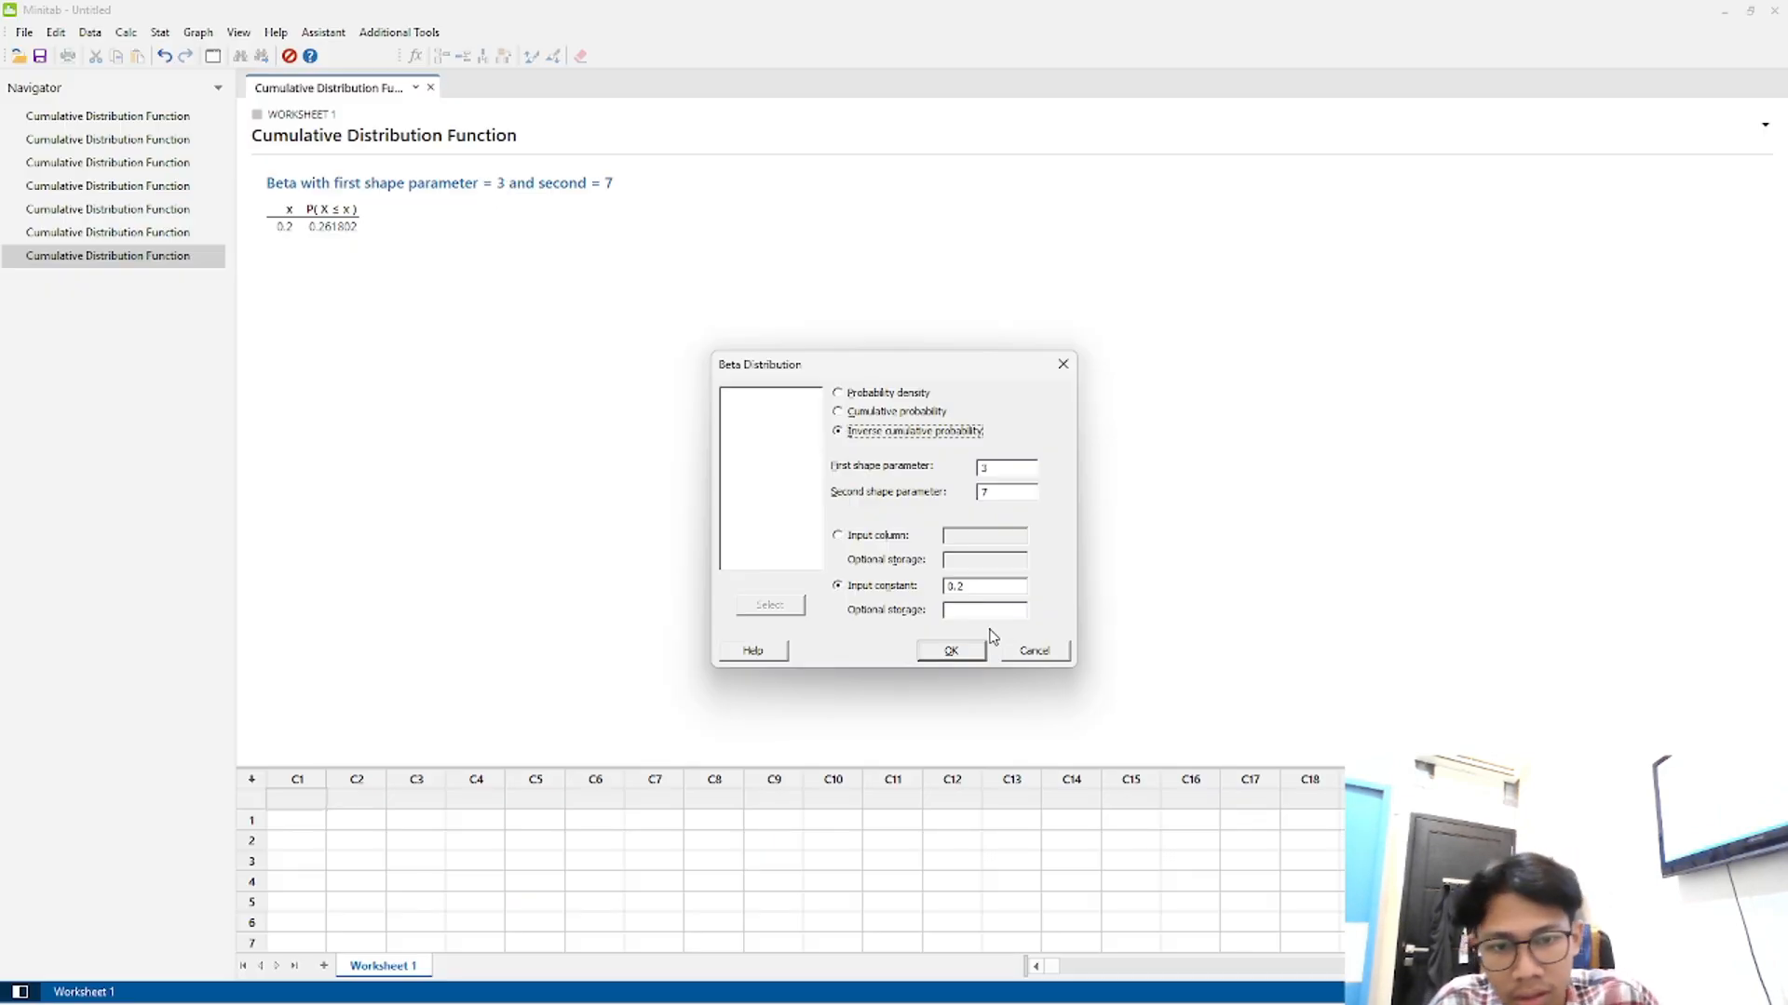
left_click(1020, 586)
type("75")
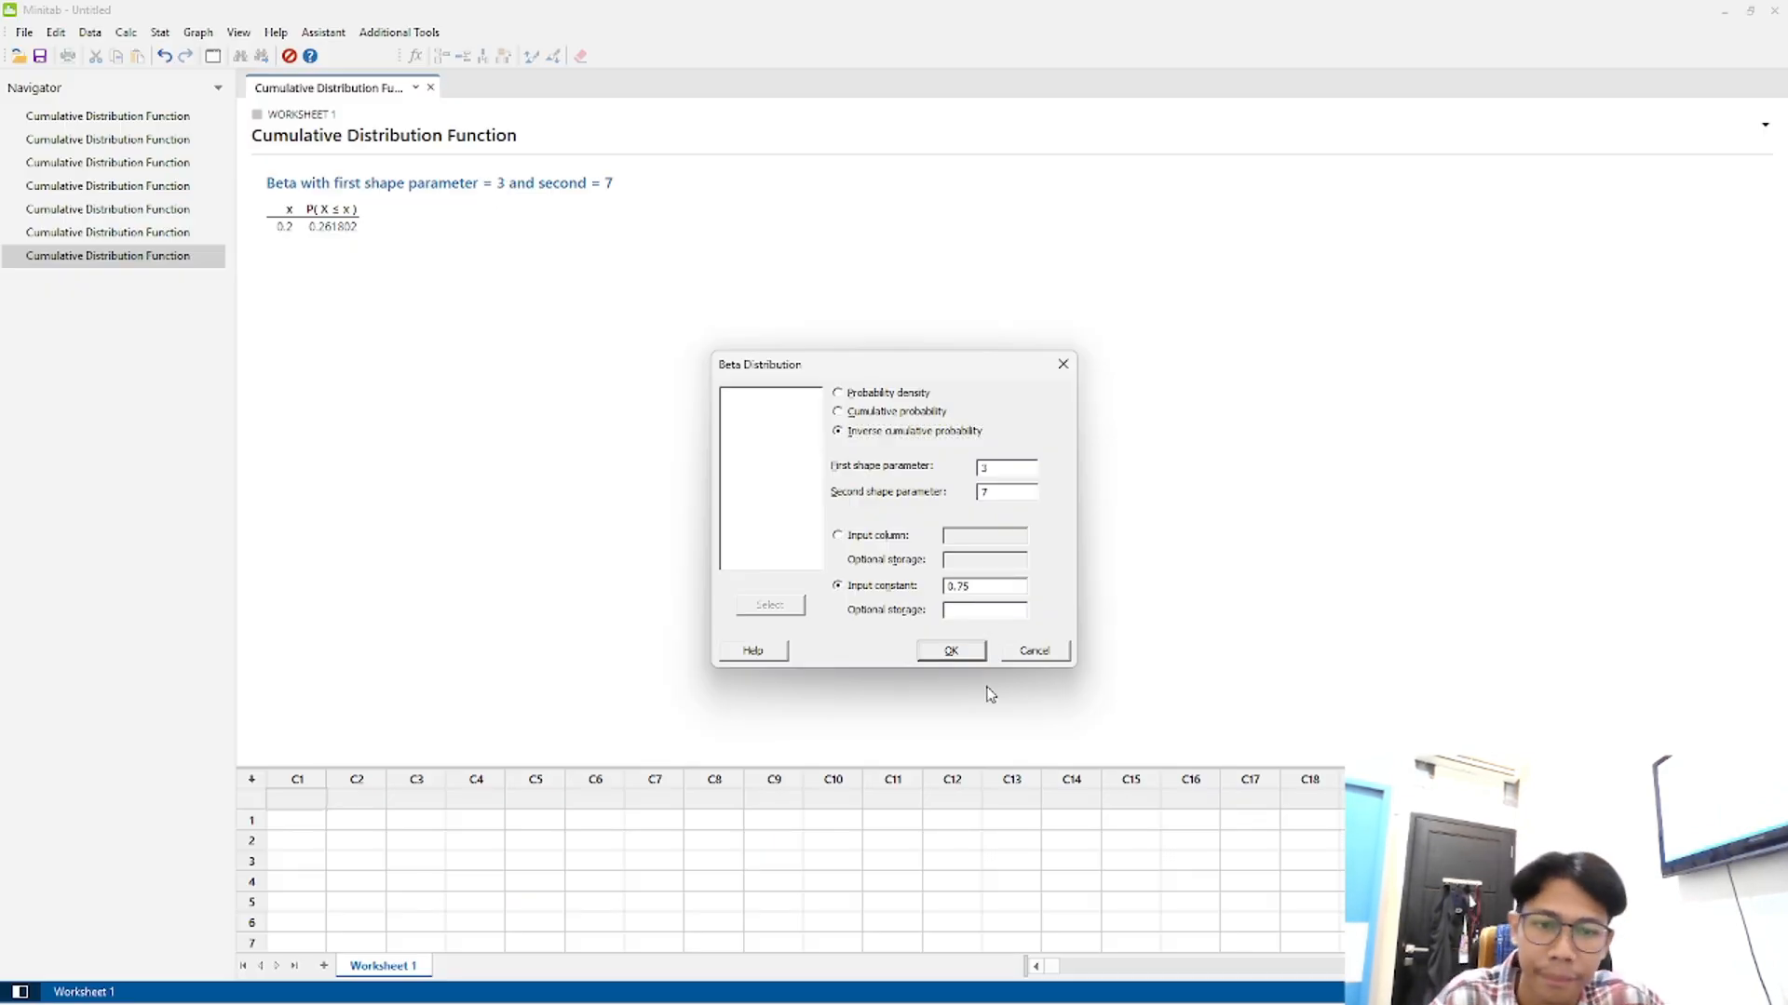
left_click(948, 651)
- Compare Minitab's Beta inverse cumulative output with the 75th quantile printed in the RStudio console
key("alt+Tab")
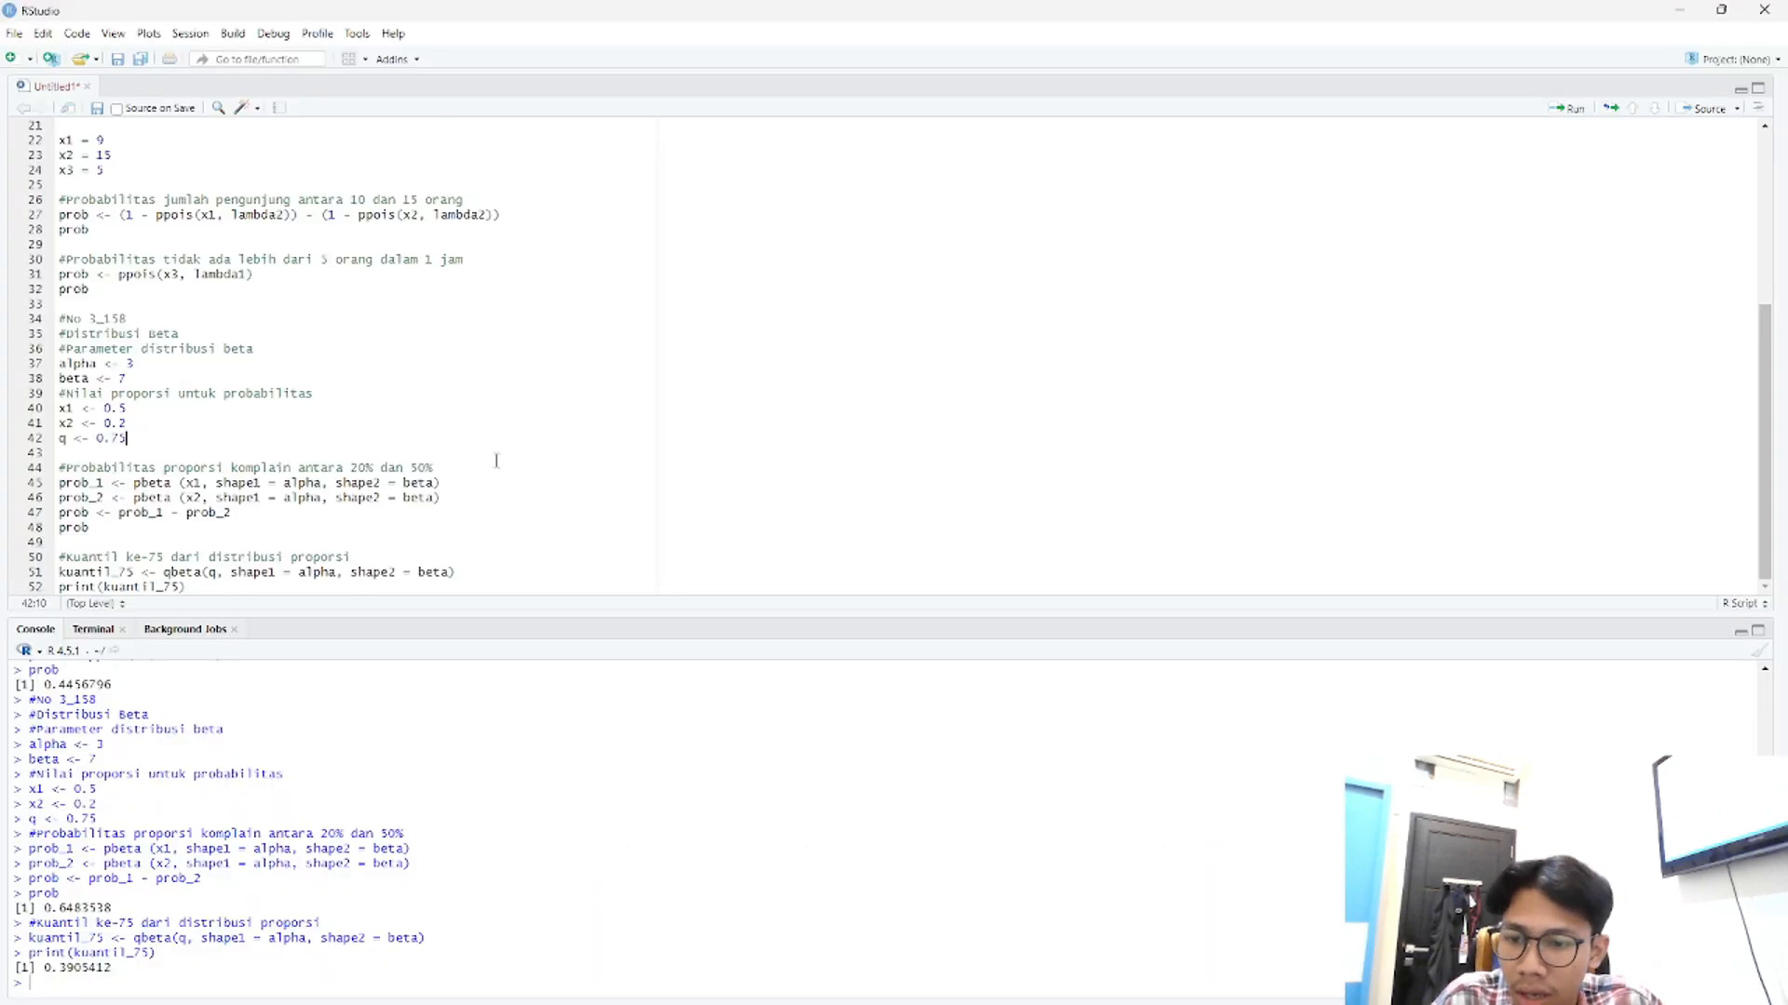
key("alt+Tab")
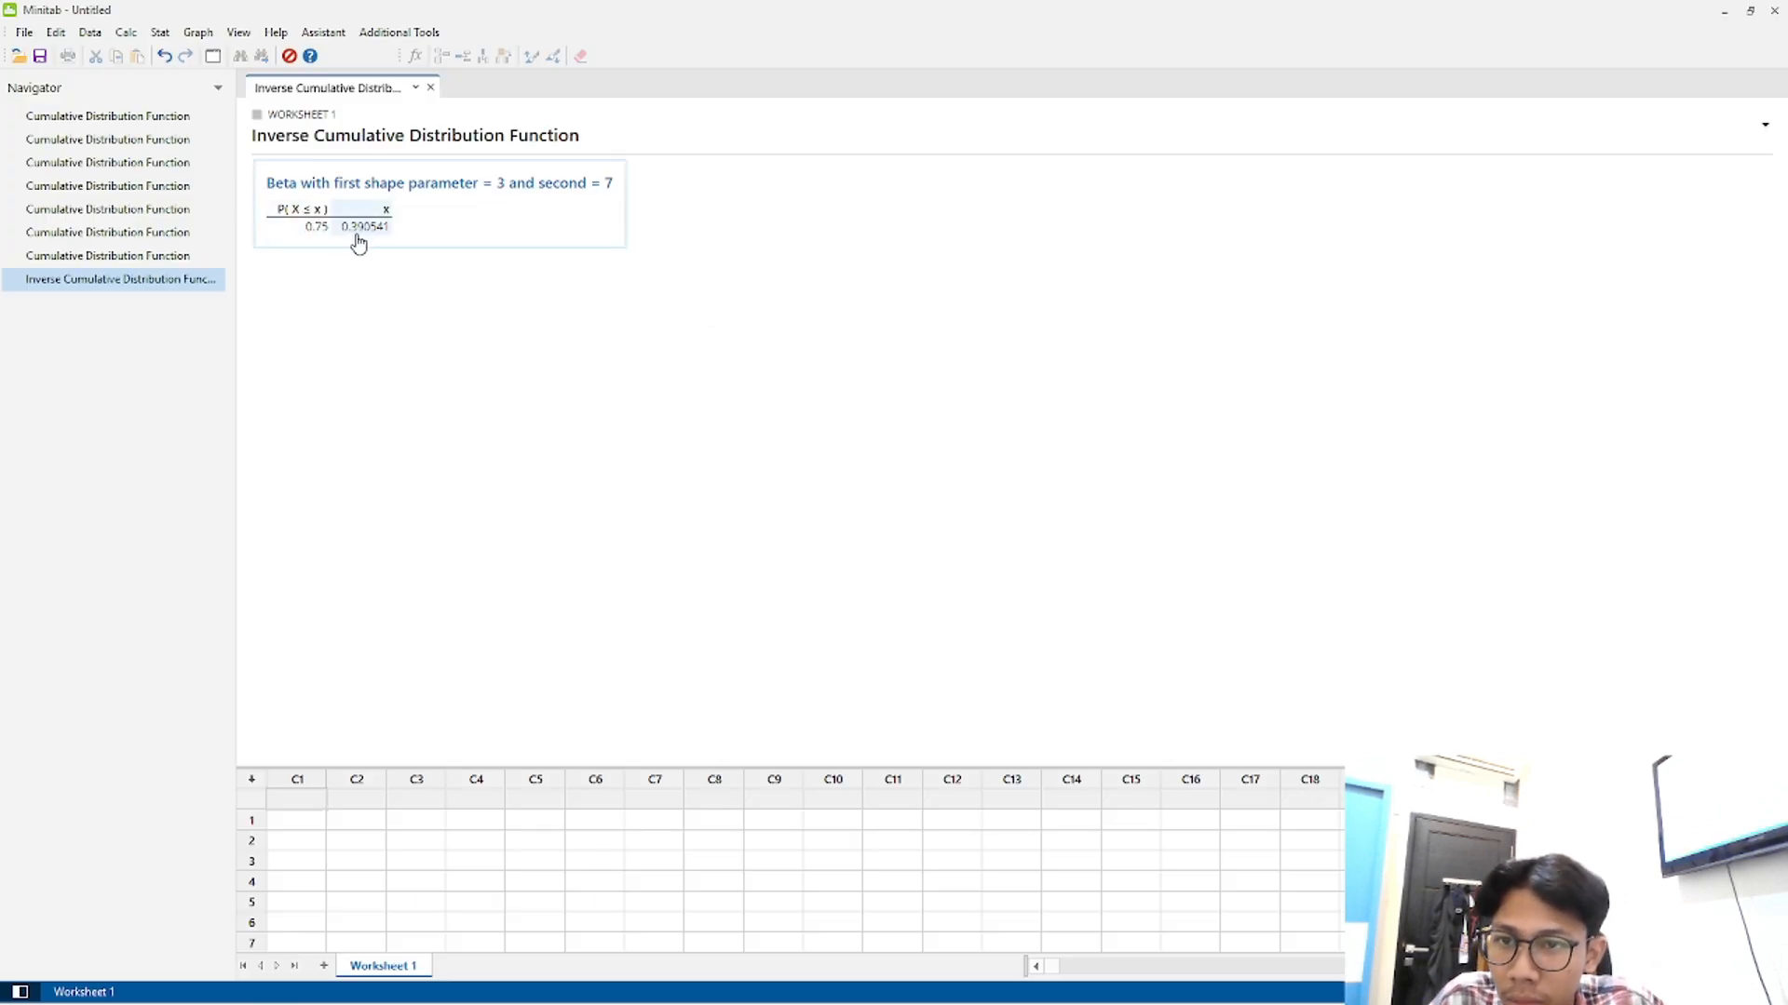
key("alt+Tab")
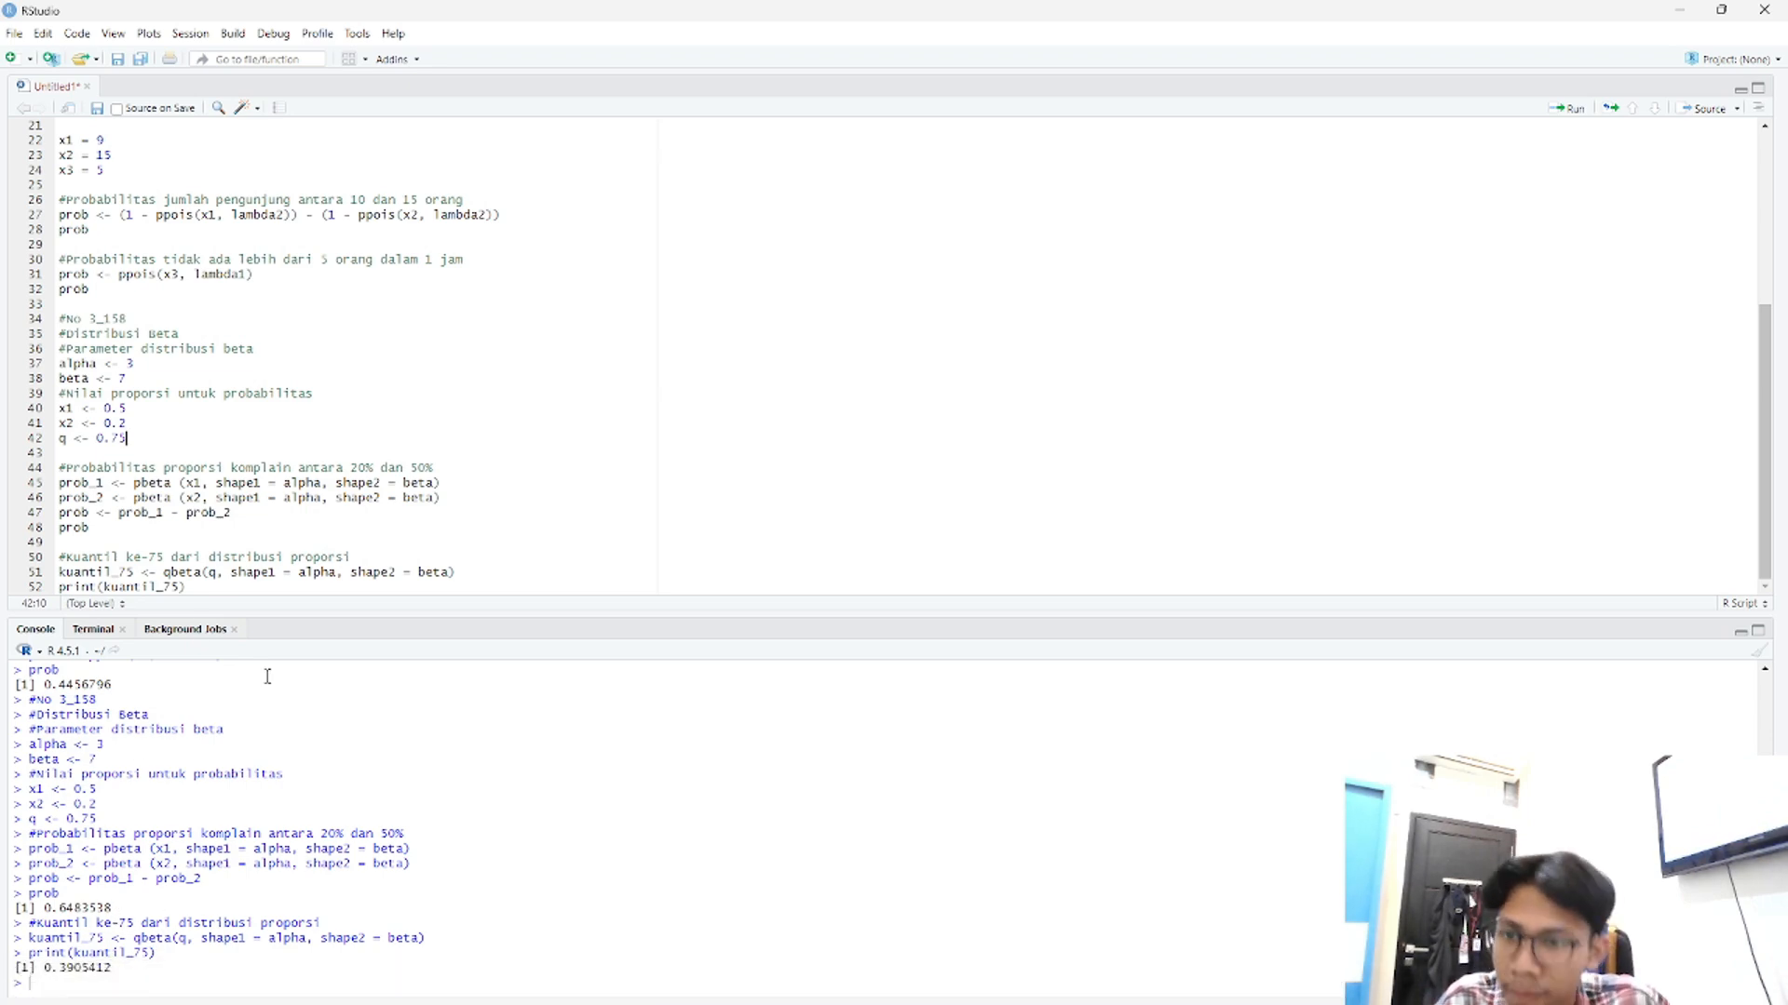
- Review the RStudio console results for the Weibull, Poisson and Beta problems, checking back against the Minitab output
scroll(267, 677, "up", 10)
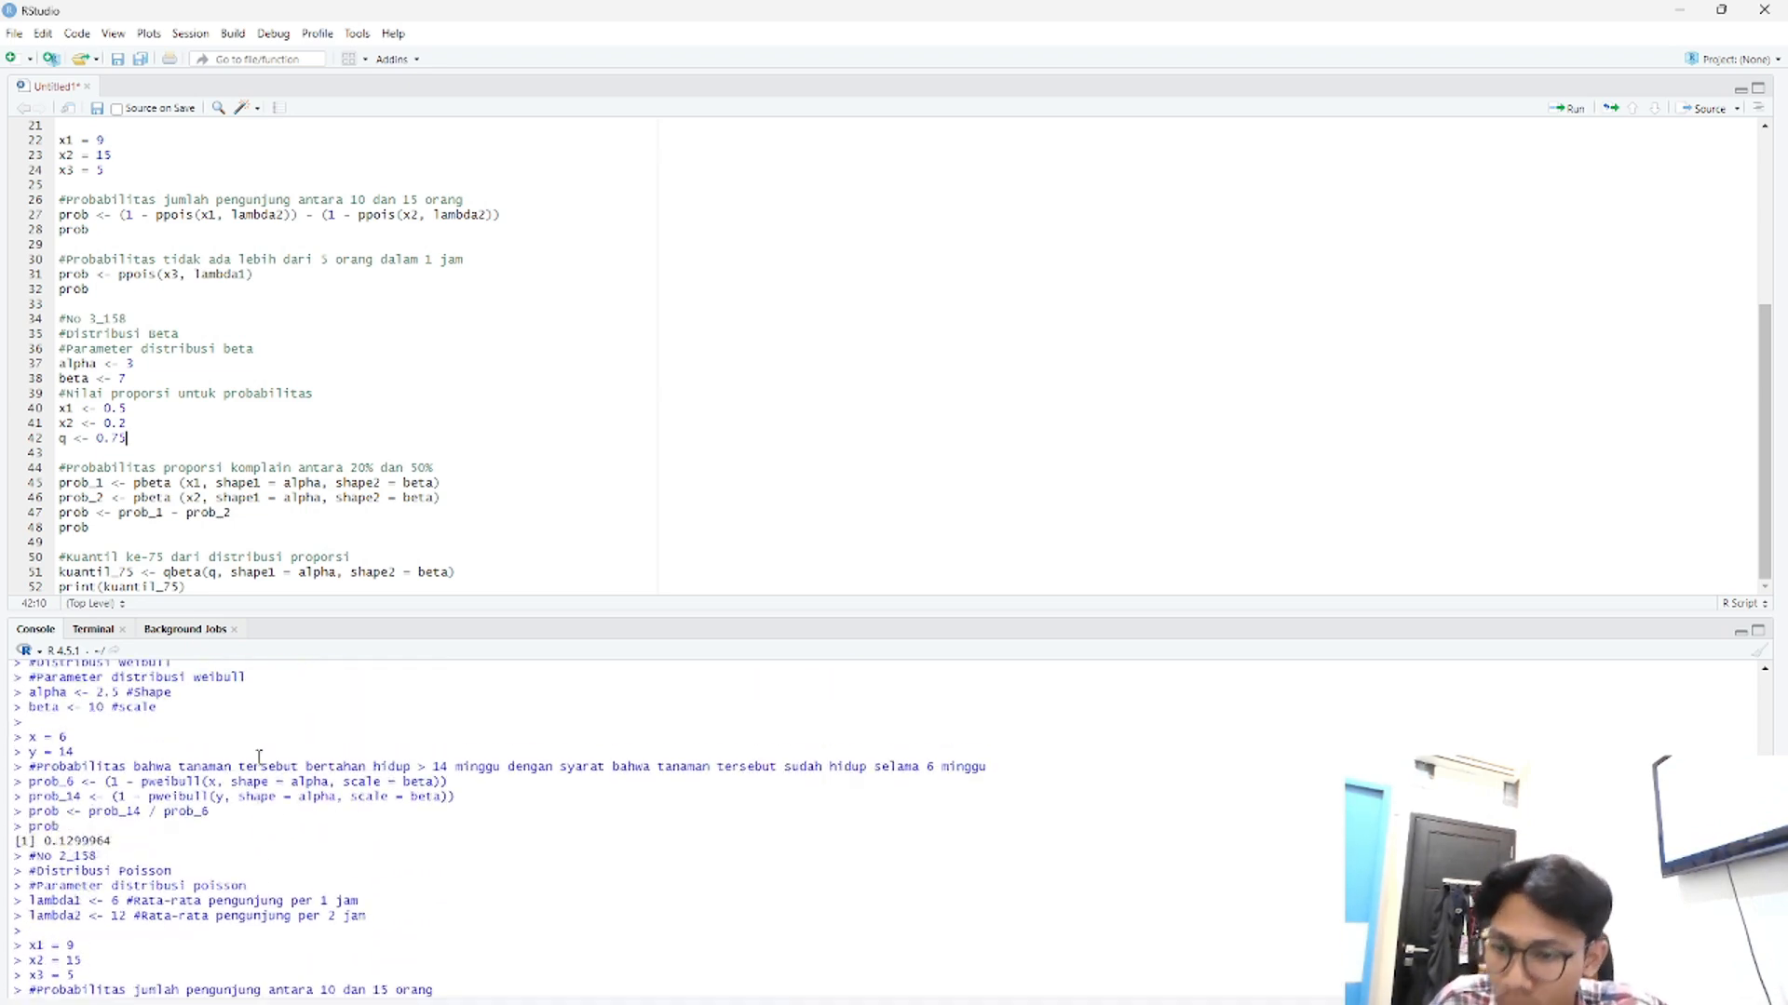
scroll(259, 756, "up", 3)
scroll(259, 756, "down", 8)
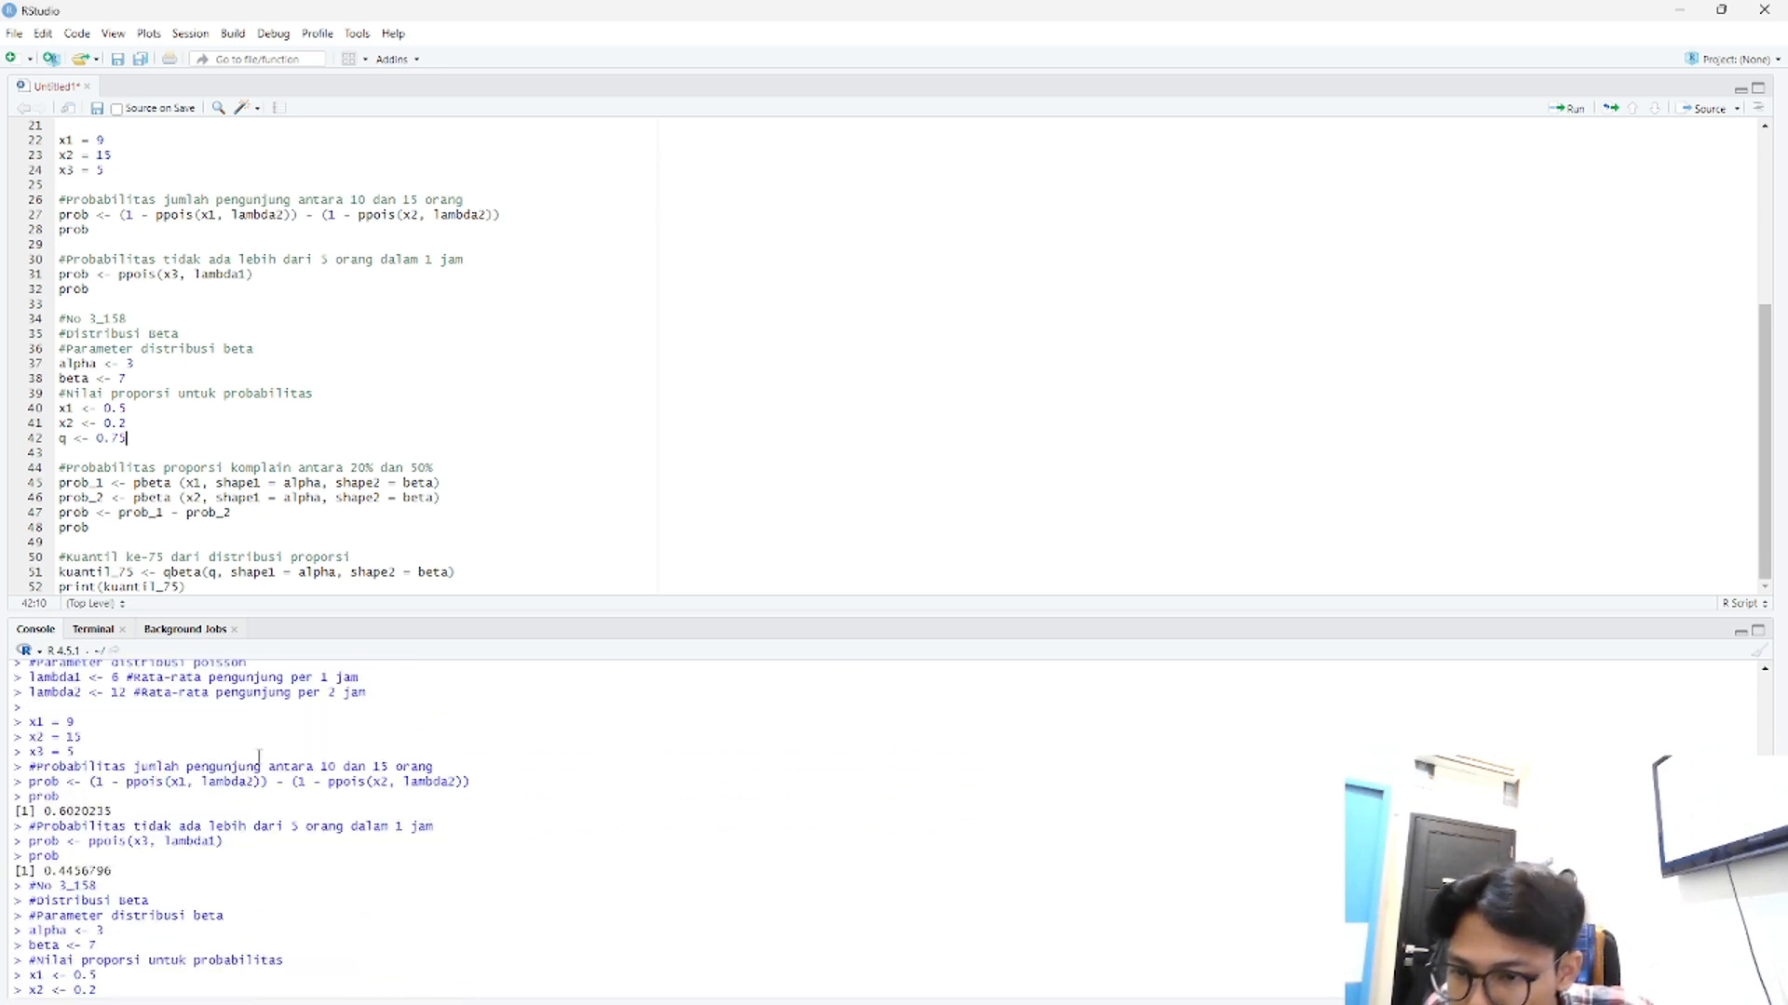
scroll(259, 756, "down", 12)
scroll(258, 756, "up", 5)
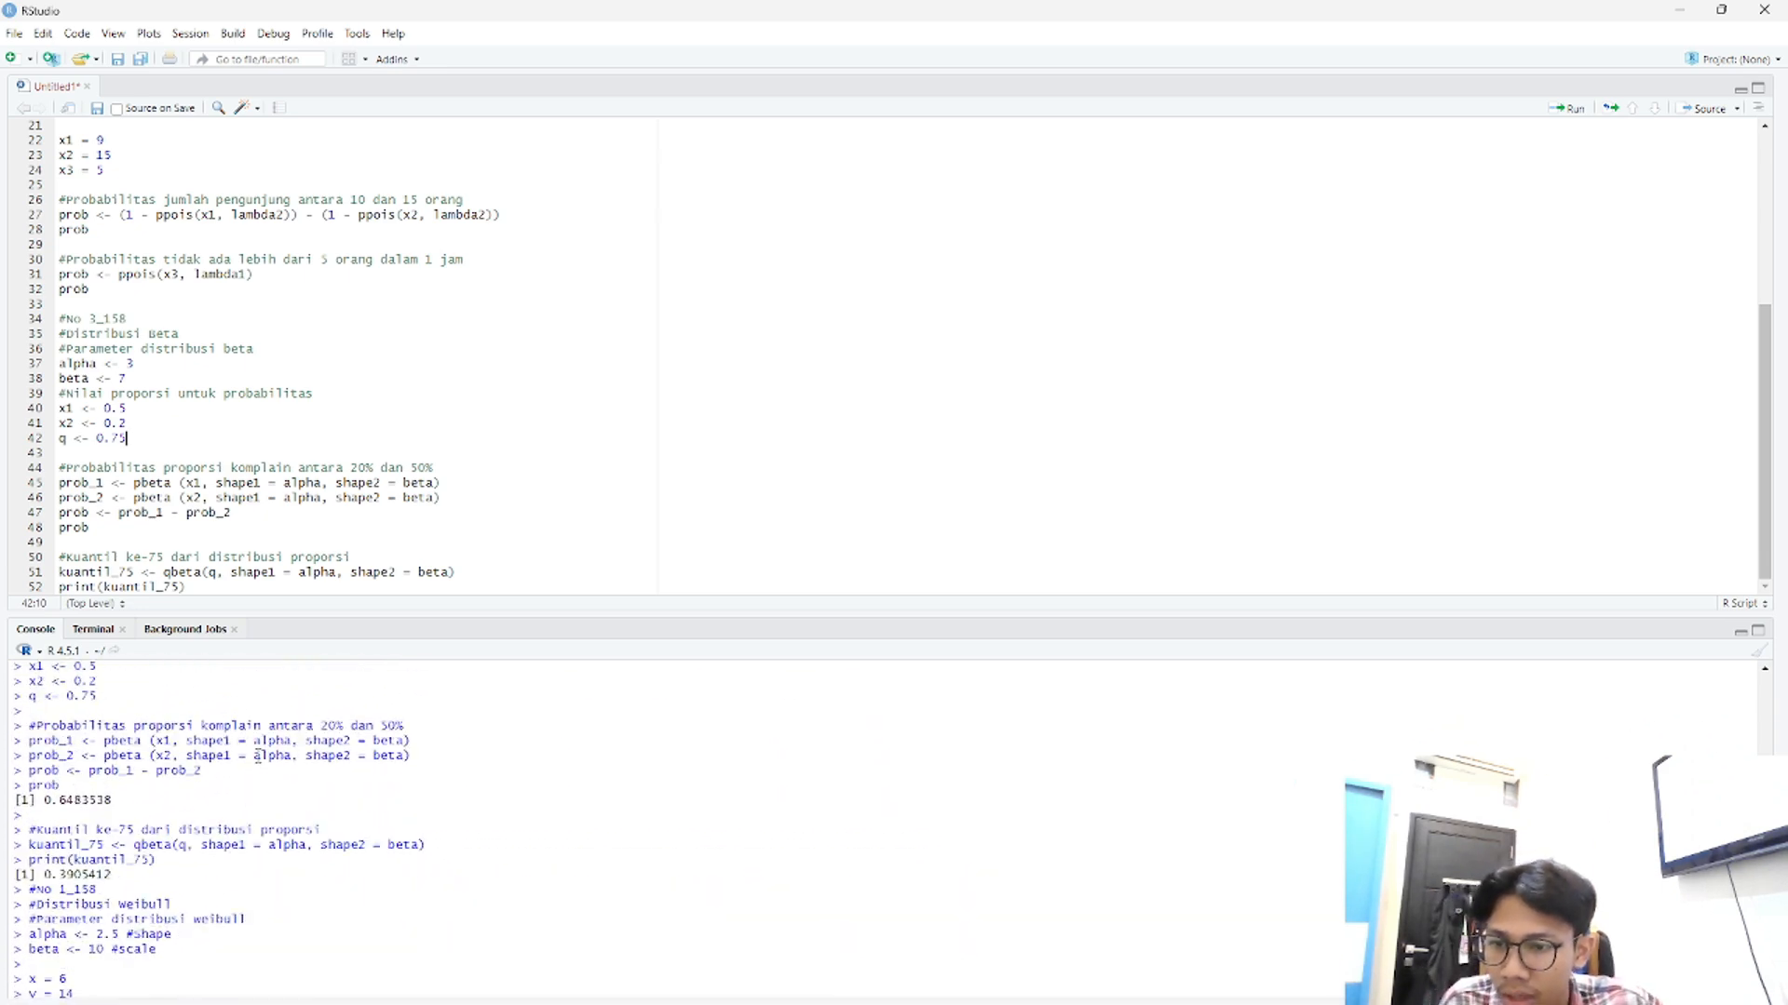
scroll(258, 756, "up", 6)
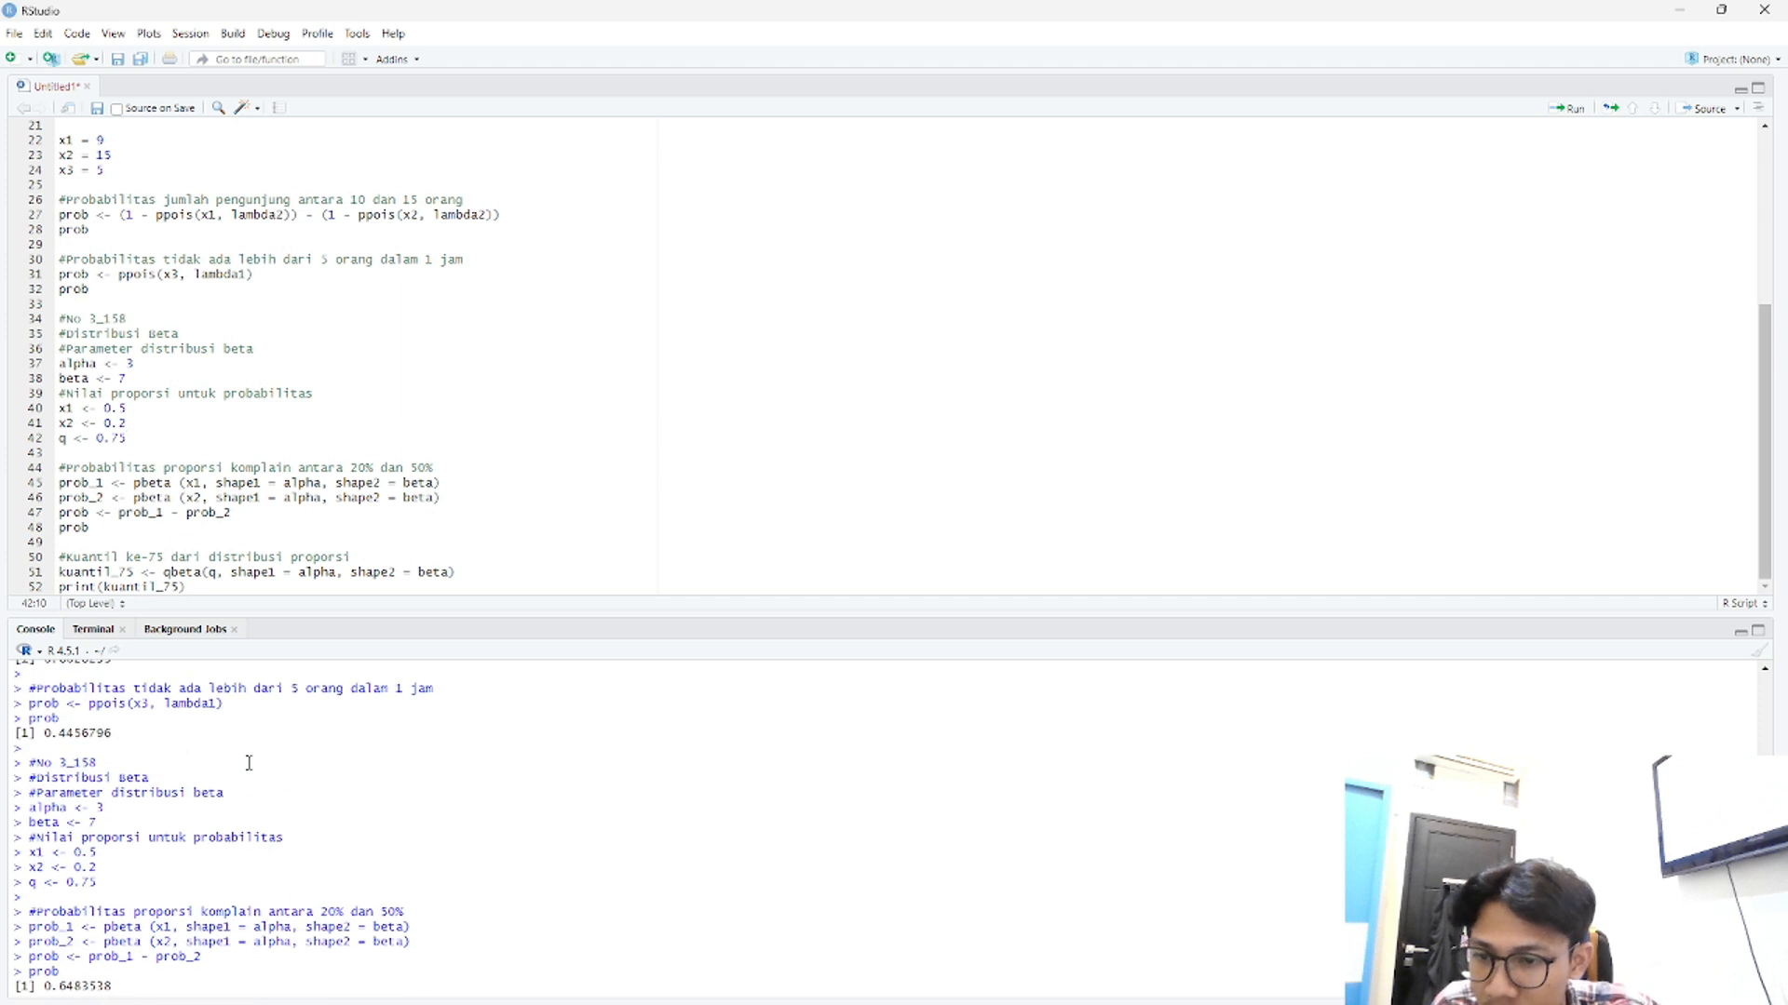
scroll(249, 764, "down", 6)
scroll(249, 764, "down", 3)
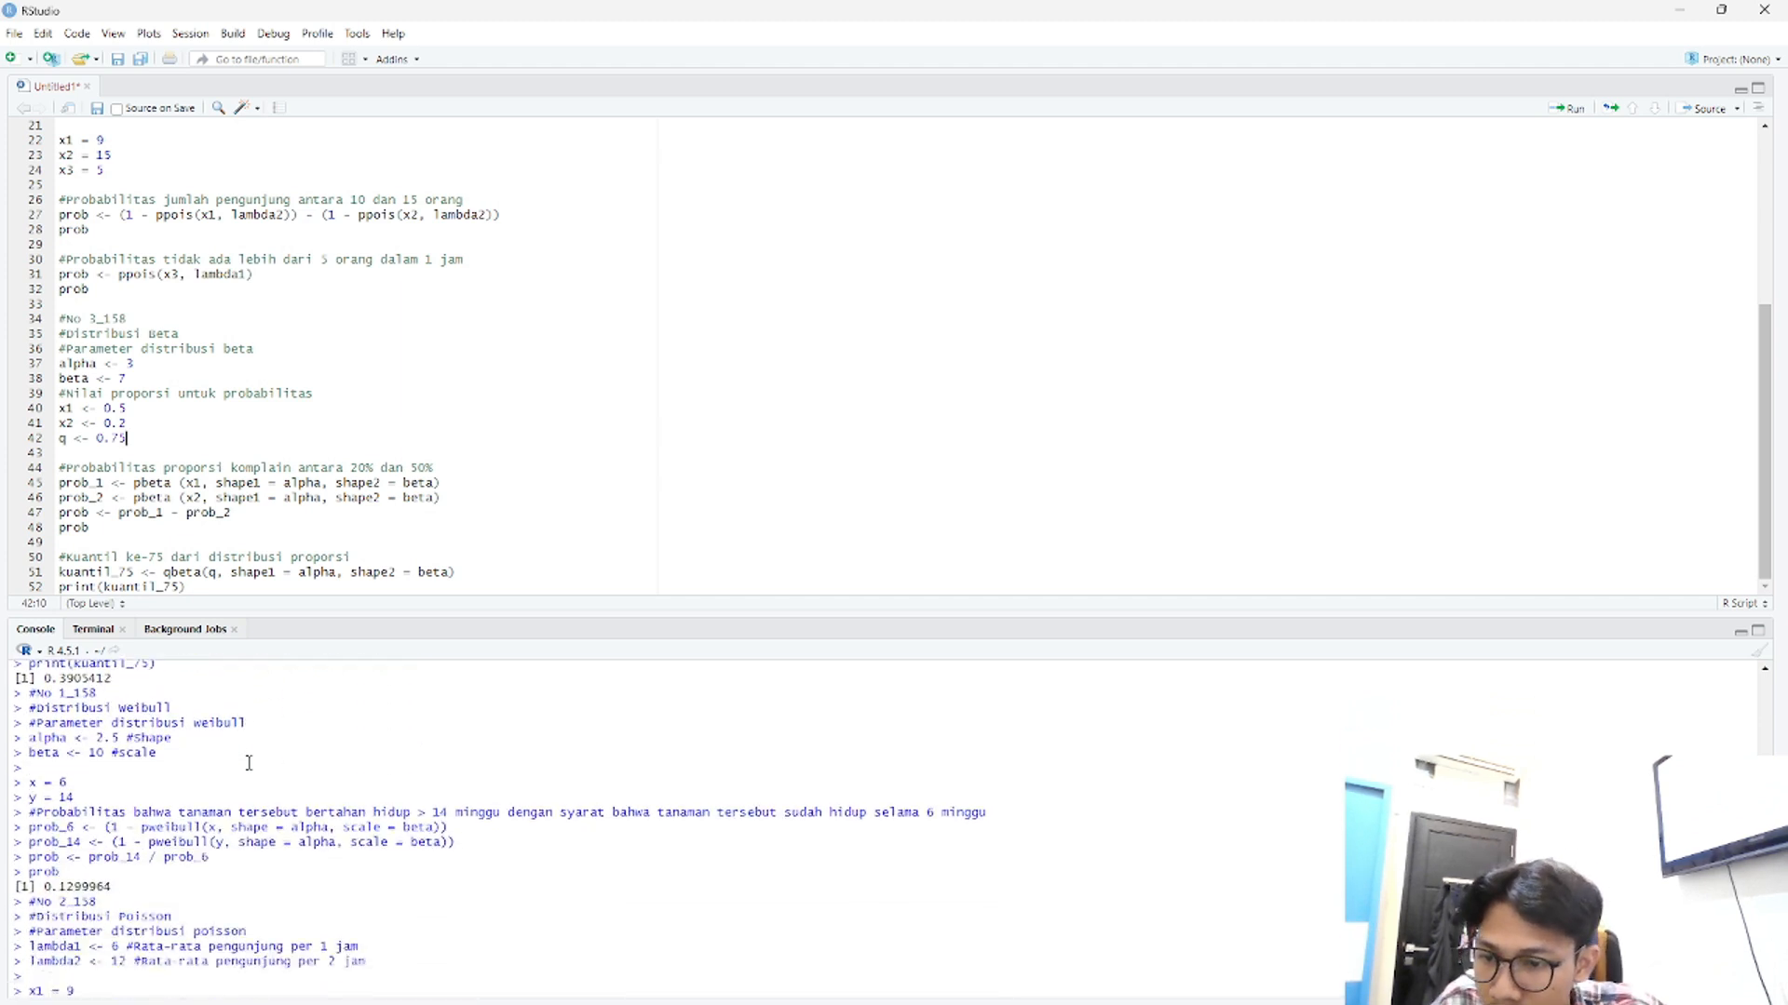
scroll(249, 764, "down", 2)
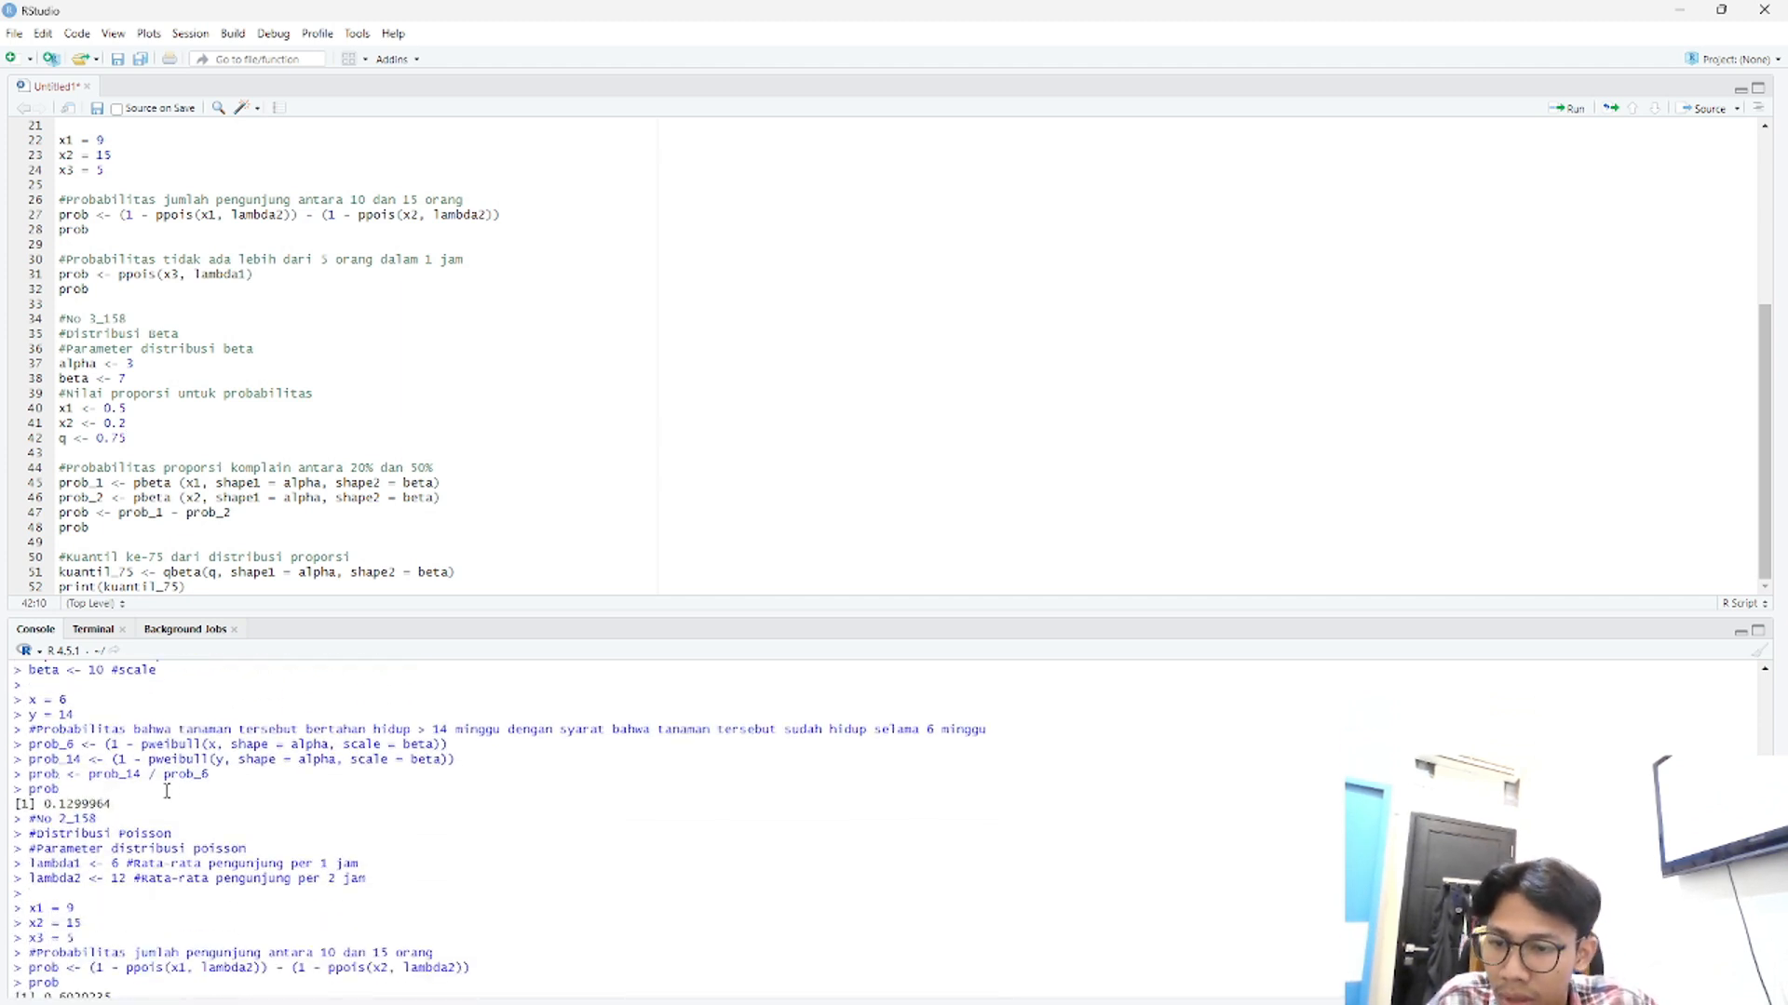
scroll(199, 790, "down", 4)
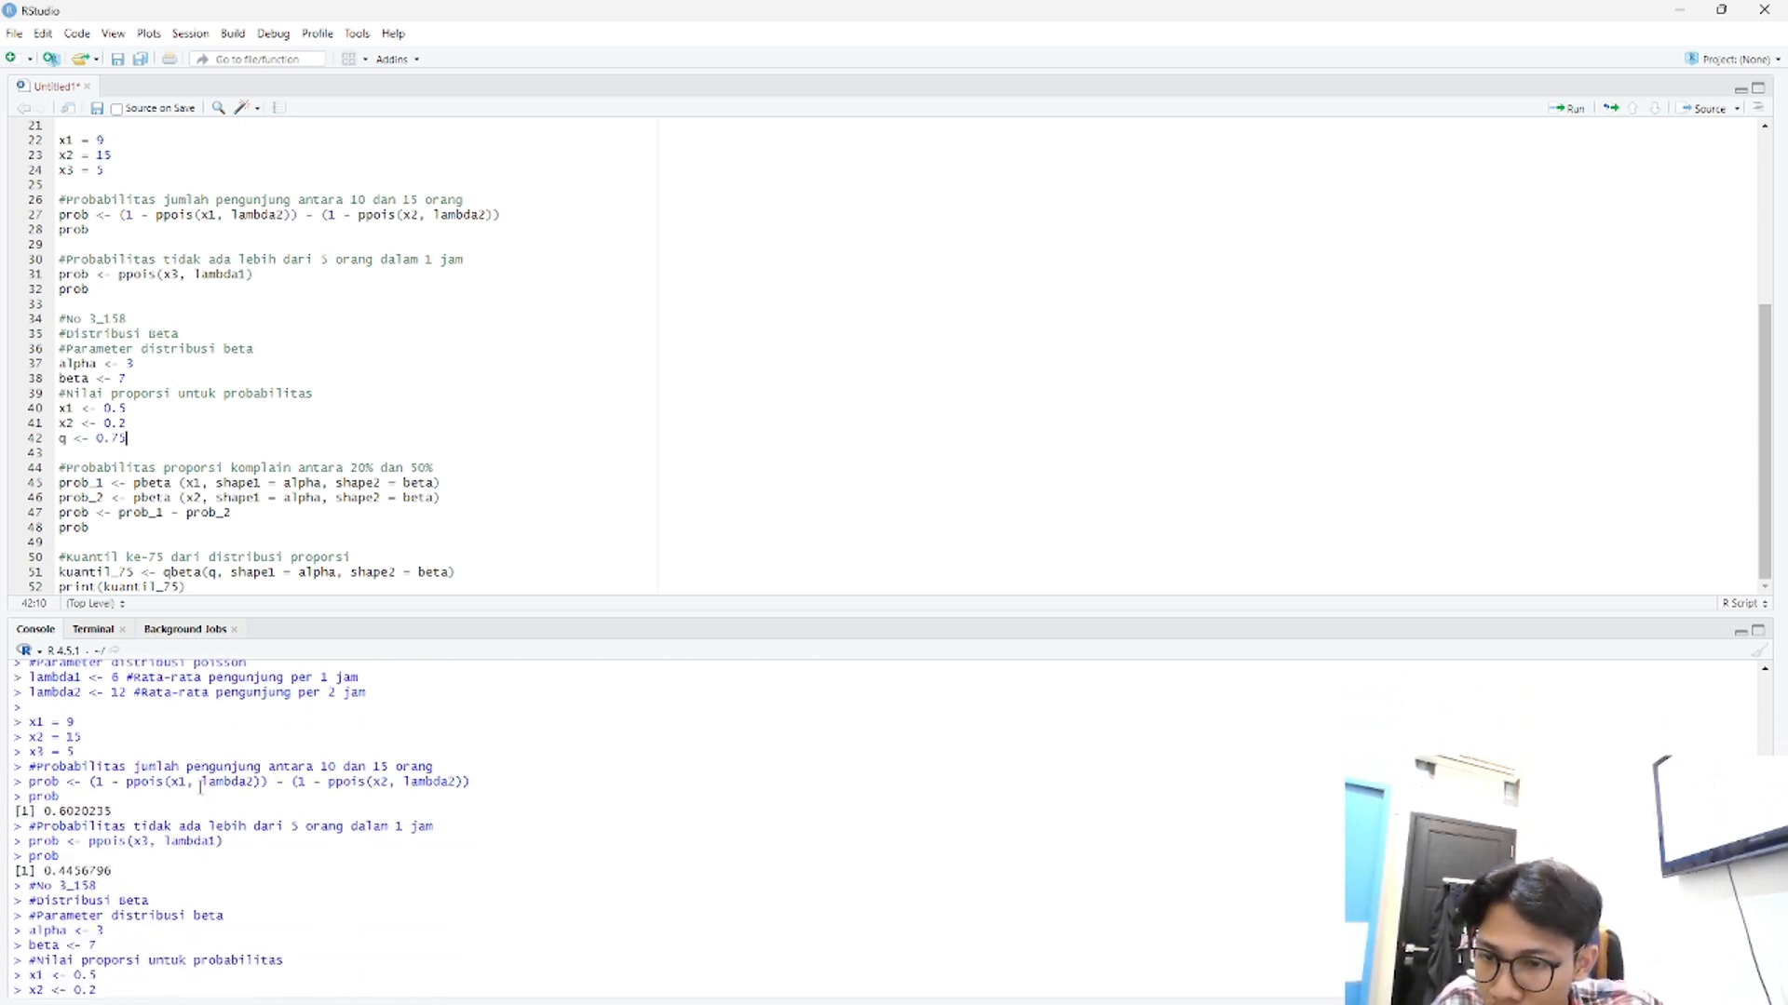
key("alt+Tab")
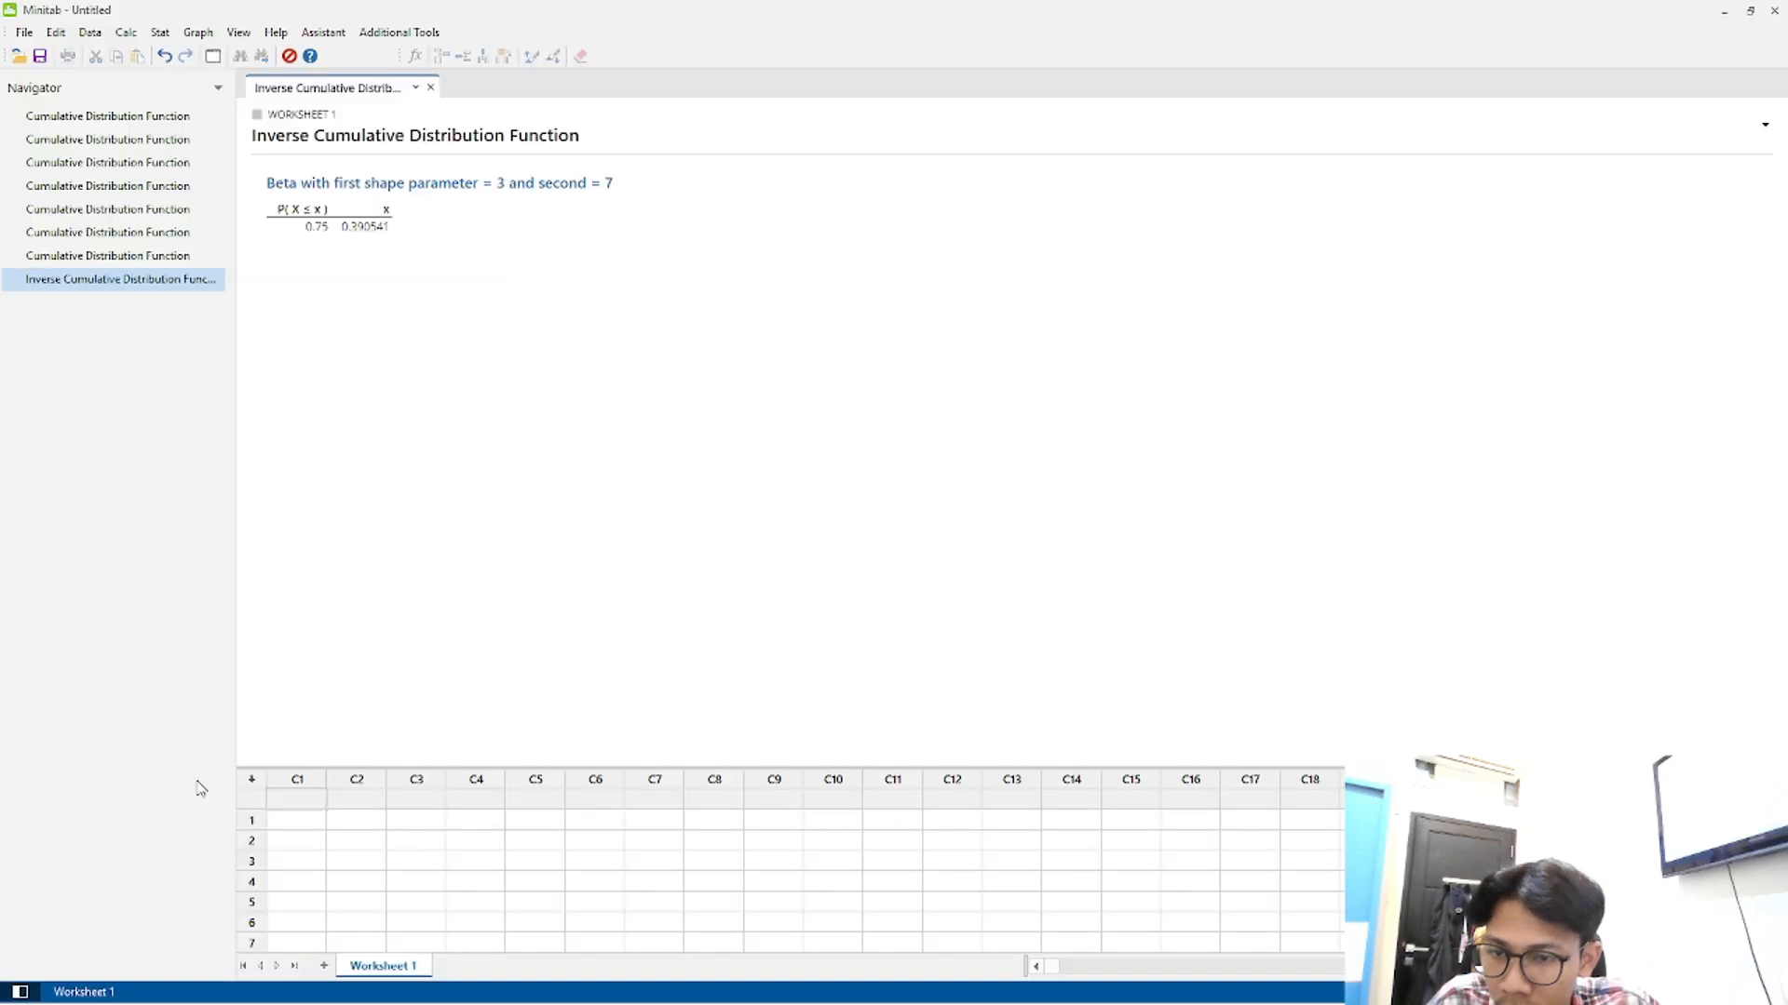
key("alt+Tab")
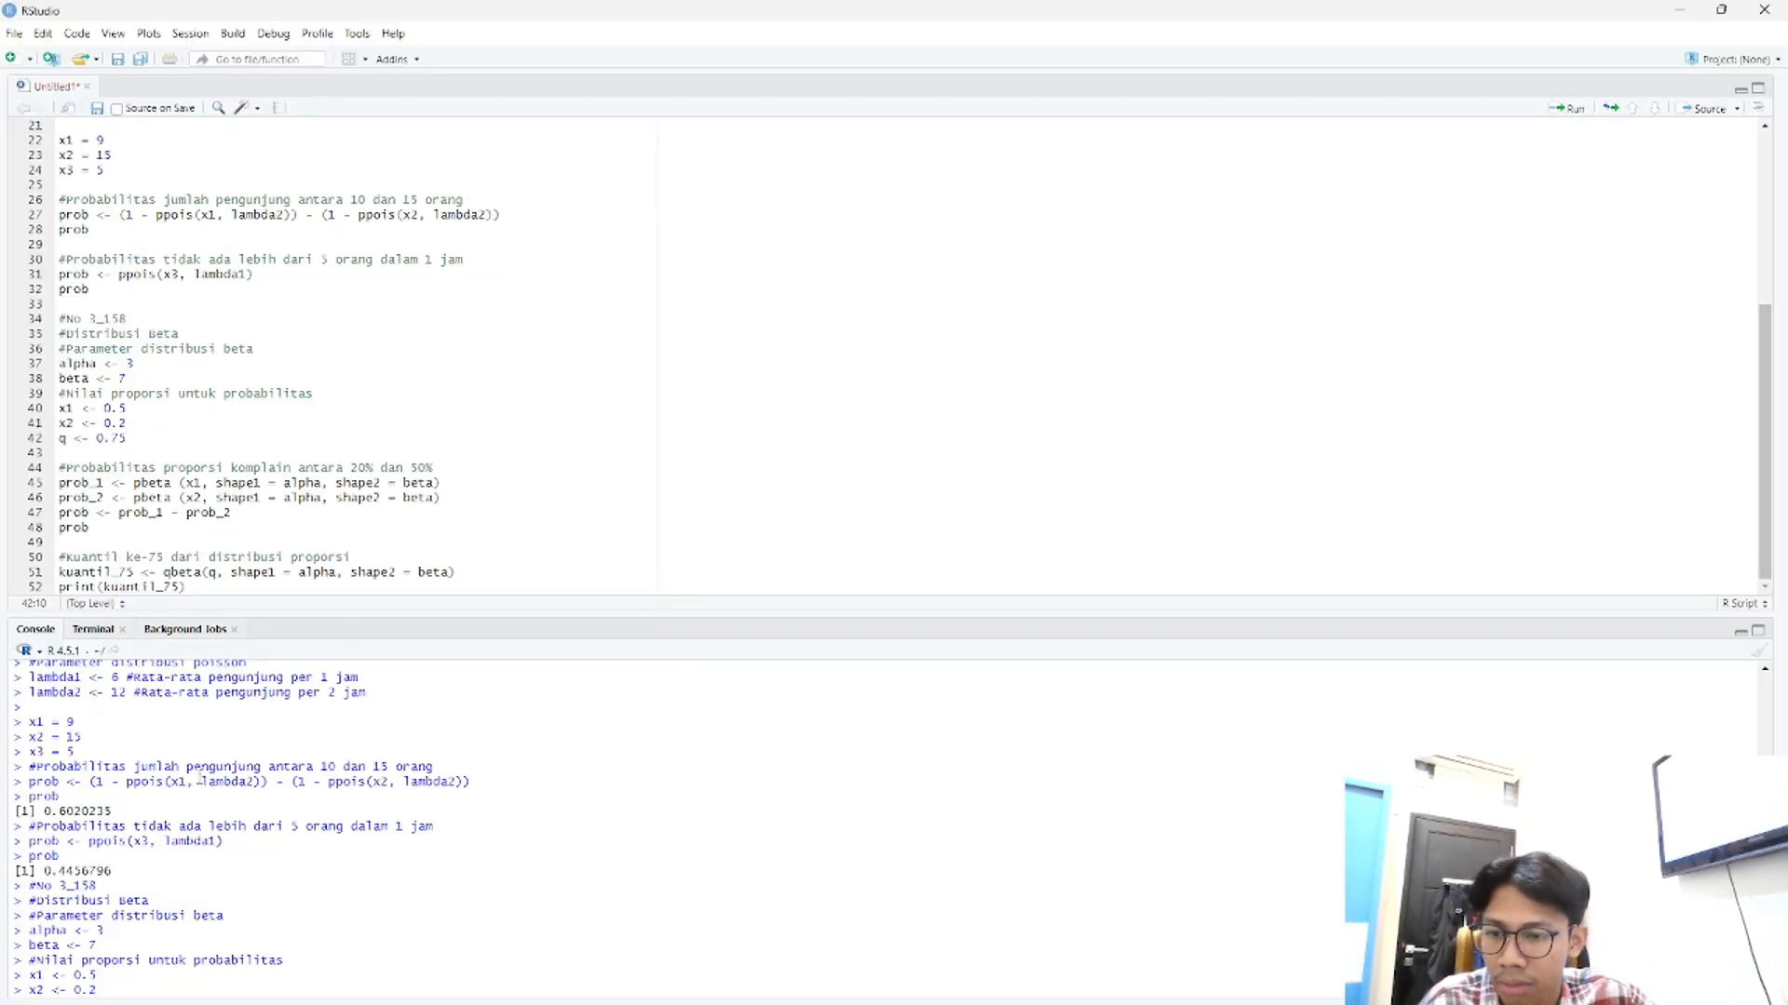